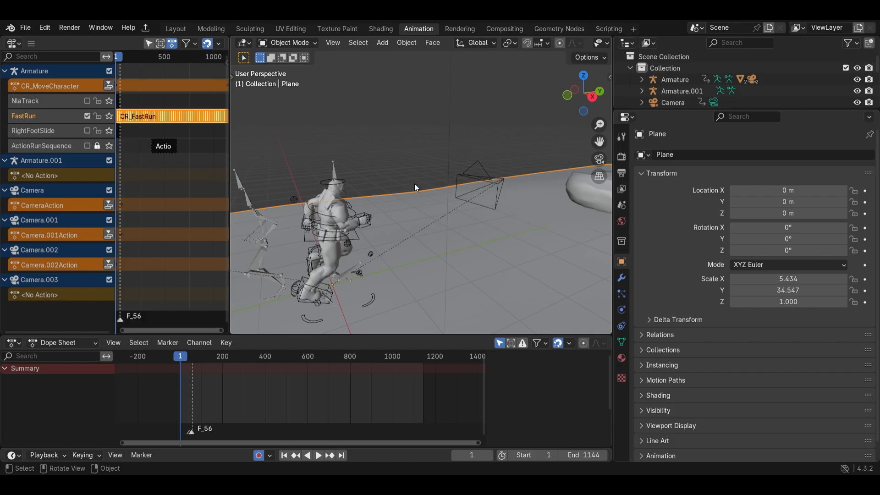
Step: Widen the NLA editor slightly and enable the Screencast Keys display in the 3D viewport
middle_click_drag(414, 183, 416, 173)
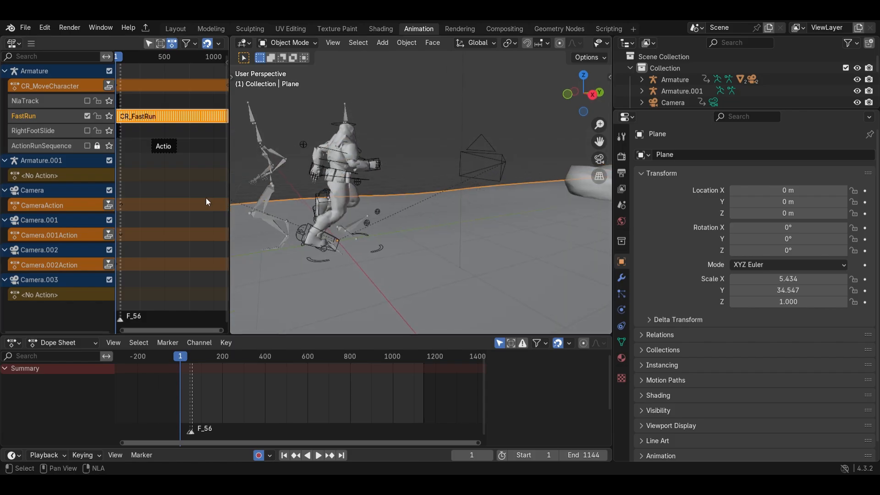
mouse_move(230, 180)
left_mouse_down()
mouse_move(255, 180)
mouse_move(245, 175)
left_mouse_up()
key("n")
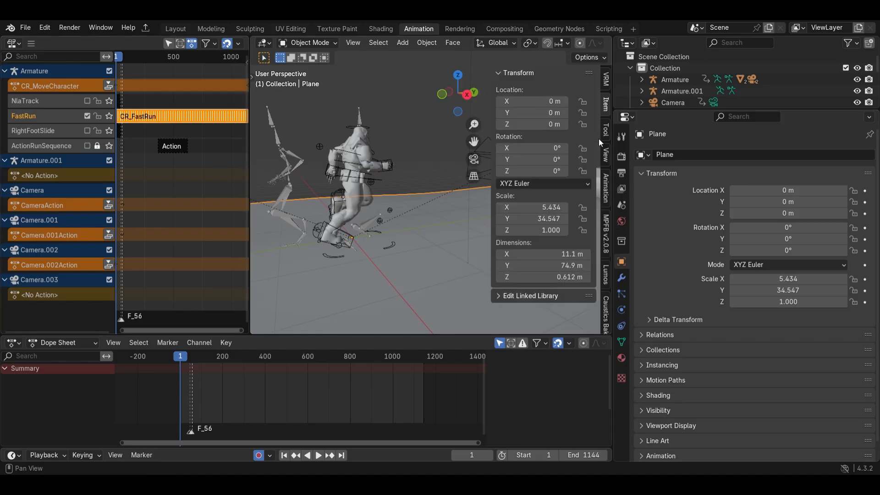
scroll(605, 183, "down", 10)
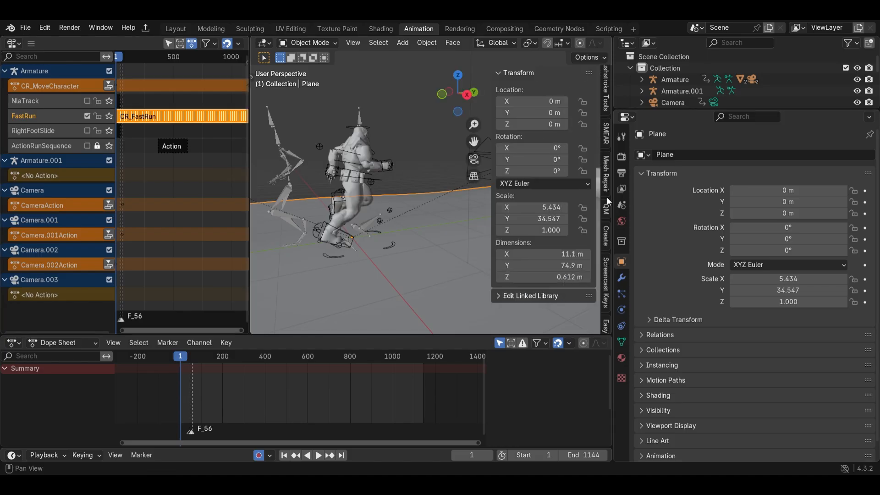
left_click(607, 243)
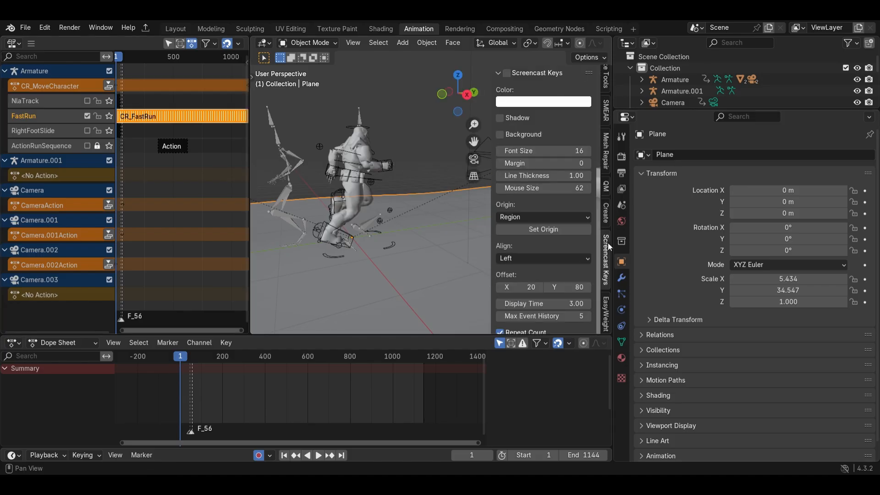
left_click(500, 73)
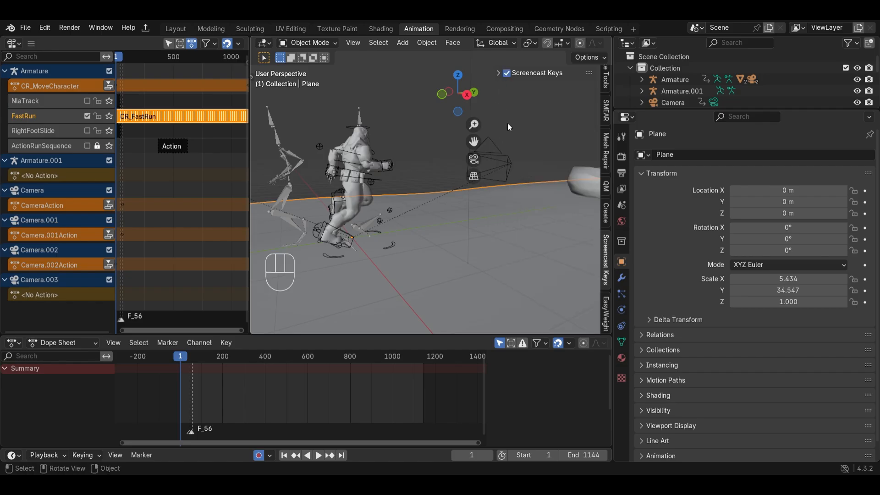
key("n")
Step: Examine the Dope Sheet's full frame range and the character's running path across the ground plane
scroll(266, 396, "up", 5)
middle_click_drag(216, 395, 290, 396)
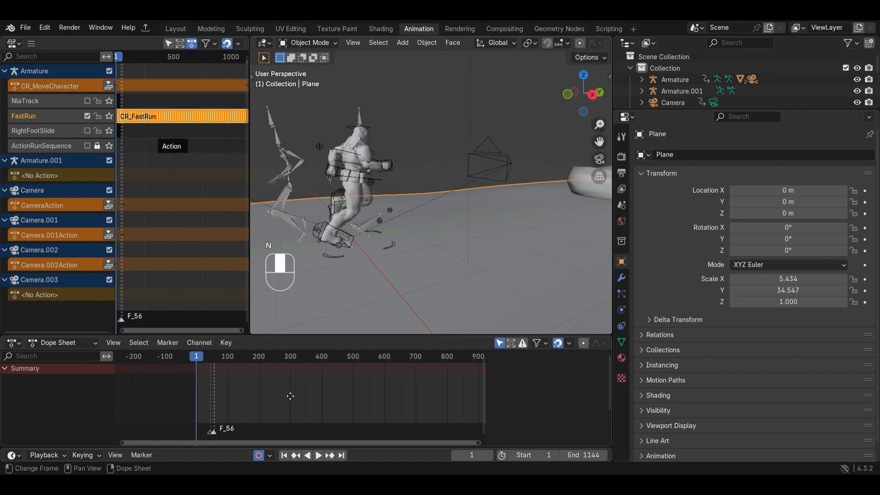
scroll(290, 396, "up", 3)
scroll(249, 373, "up", 2)
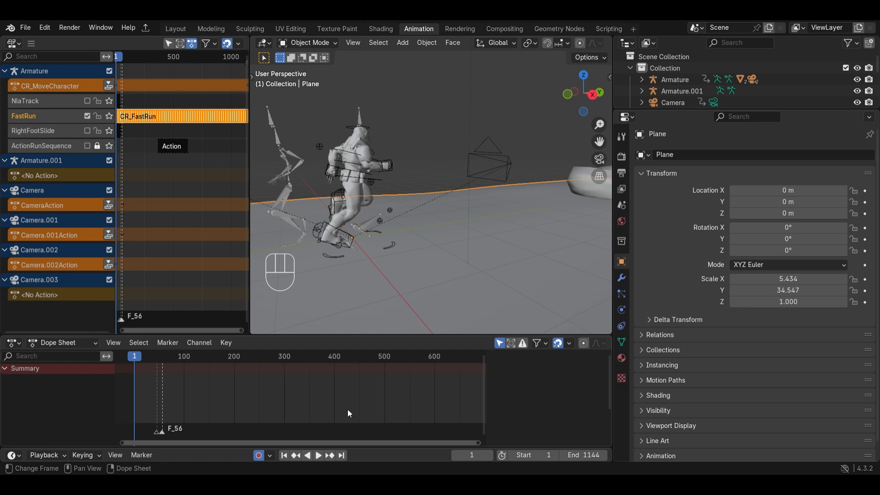
scroll(367, 394, "down", 4)
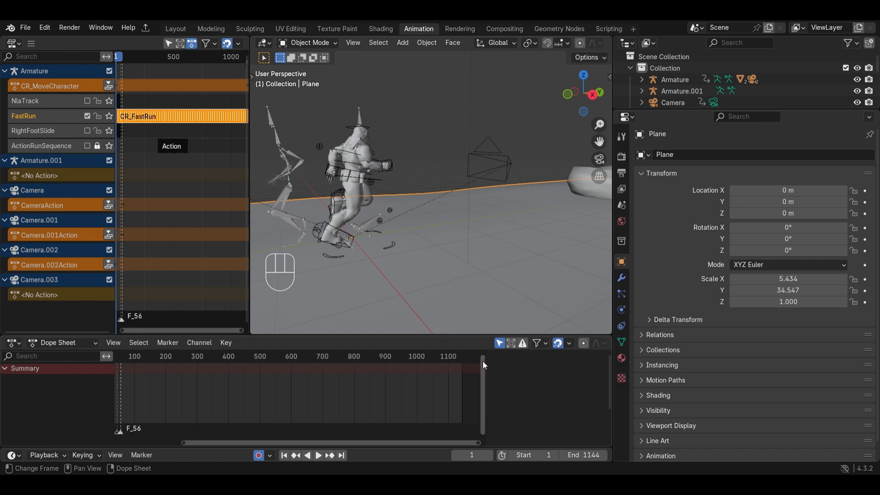
middle_click_drag(466, 366, 447, 372)
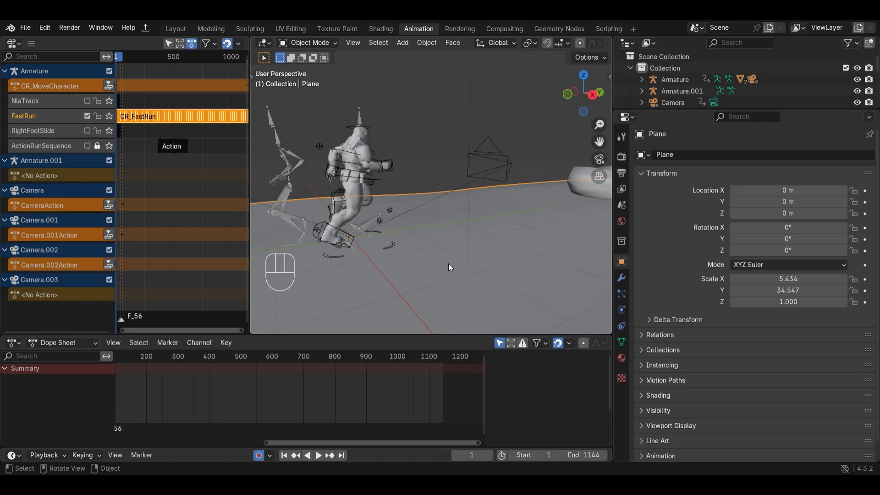
scroll(449, 257, "down", 5)
middle_click_drag(496, 206, 464, 212)
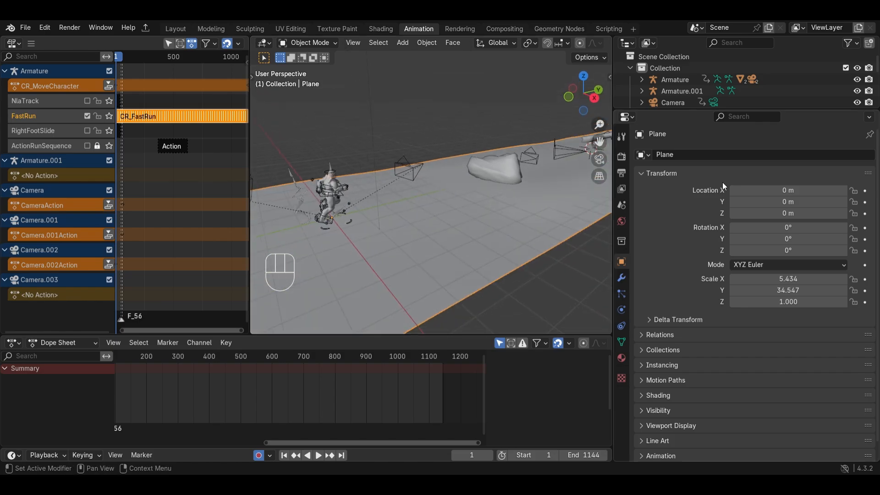
Step: Replace the Properties editor with a Graph Editor and select the character's armature in the viewport
left_click(624, 117)
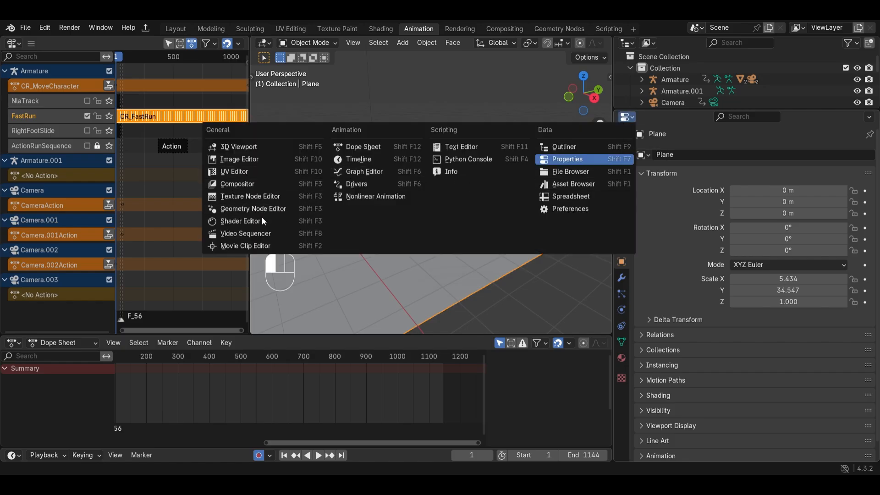
left_click(369, 170)
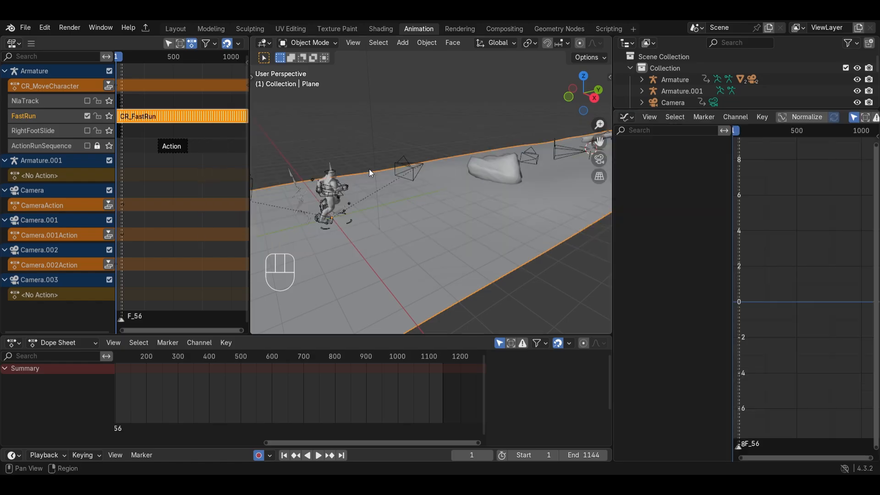
left_click(348, 224)
scroll(348, 223, "up", 2)
scroll(347, 224, "up", 2)
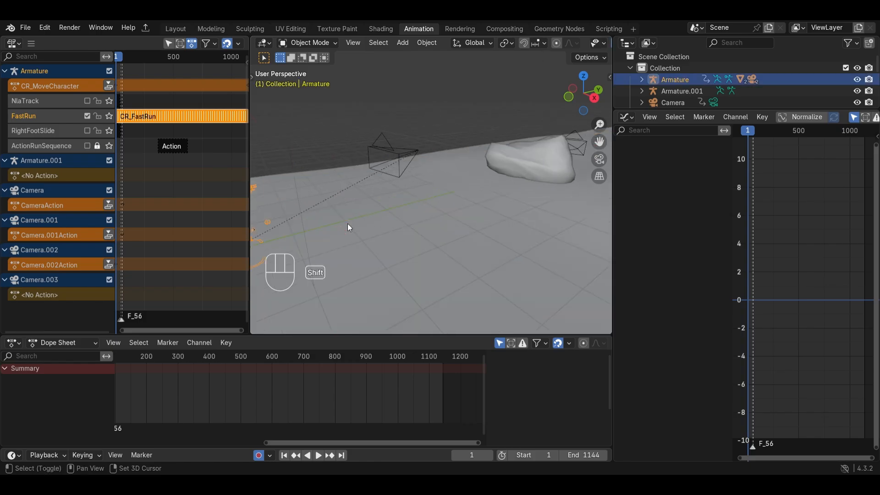
middle_click_drag(348, 224, 392, 208, "shift")
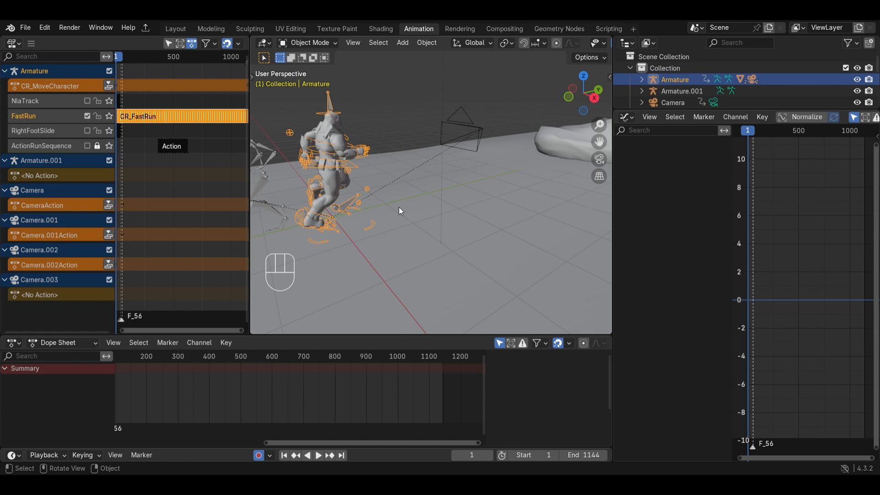
Step: Enter Pose Mode, select the Ctrl_Master bone, and show its full Z Location curve and keyframe range
key("ctrl+Tab")
left_click(369, 228)
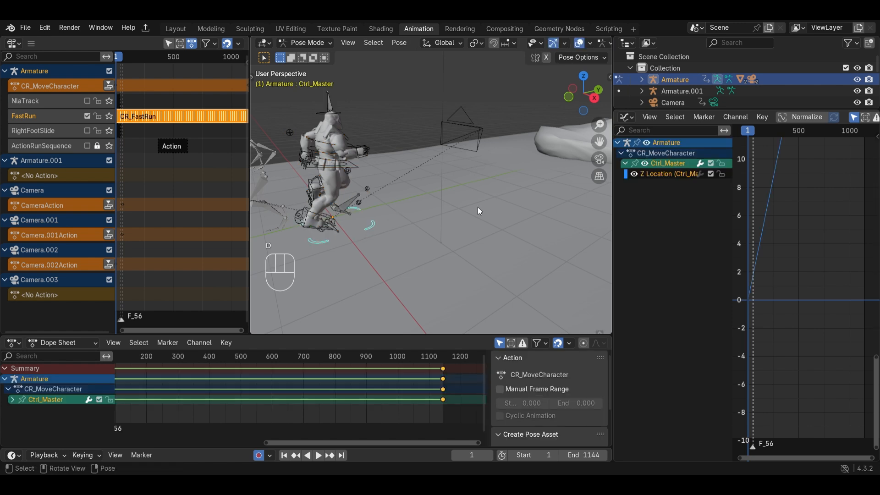
scroll(787, 236, "down", 1)
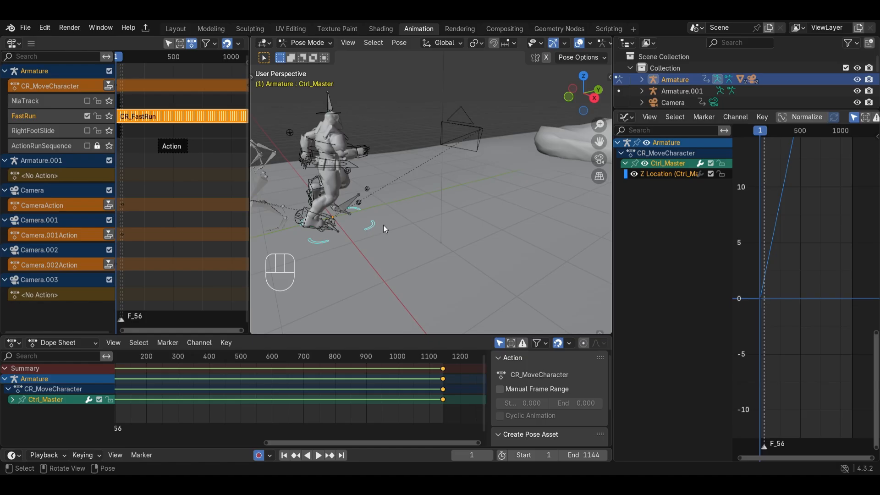
scroll(837, 213, "down", 2)
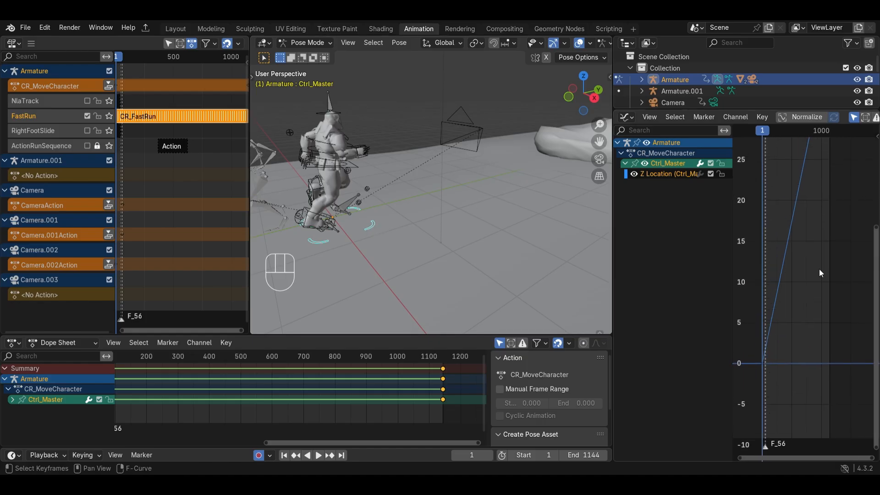
key("a")
key("f")
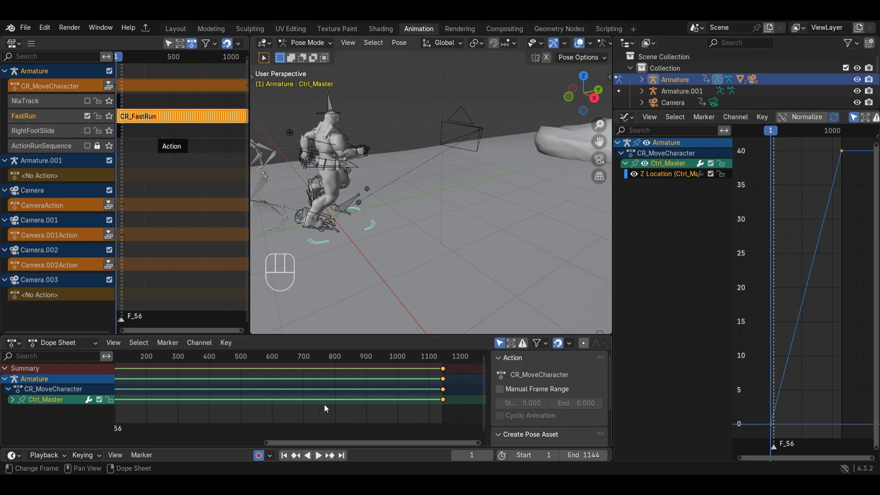
key("Home")
middle_click_drag(460, 209, 471, 212)
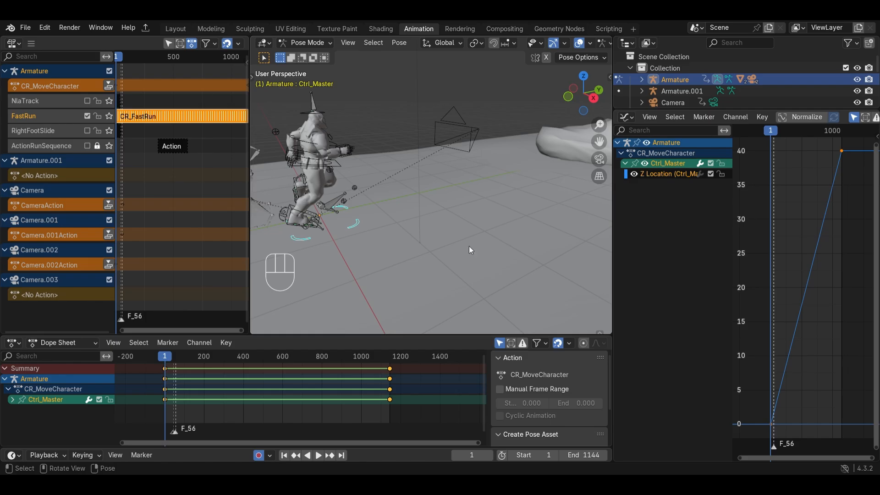
key("space")
middle_click_drag(501, 221, 399, 217)
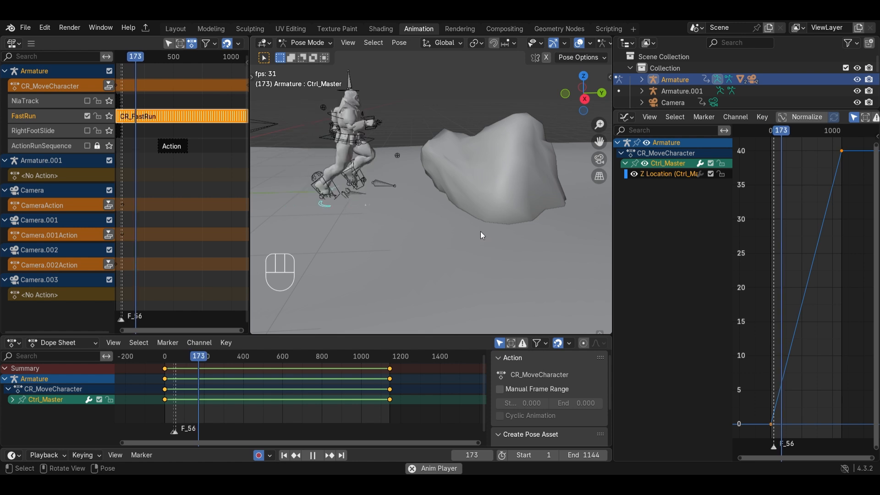
middle_click_drag(480, 230, 453, 207)
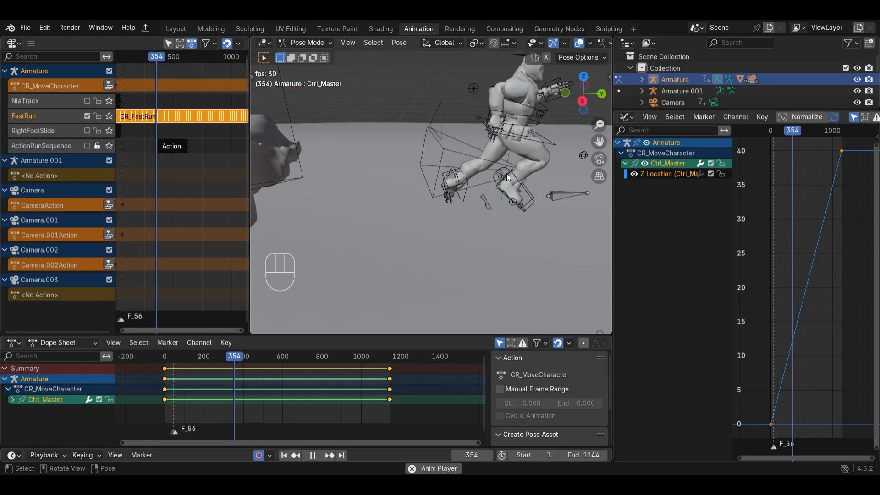
scroll(504, 179, "down", 5)
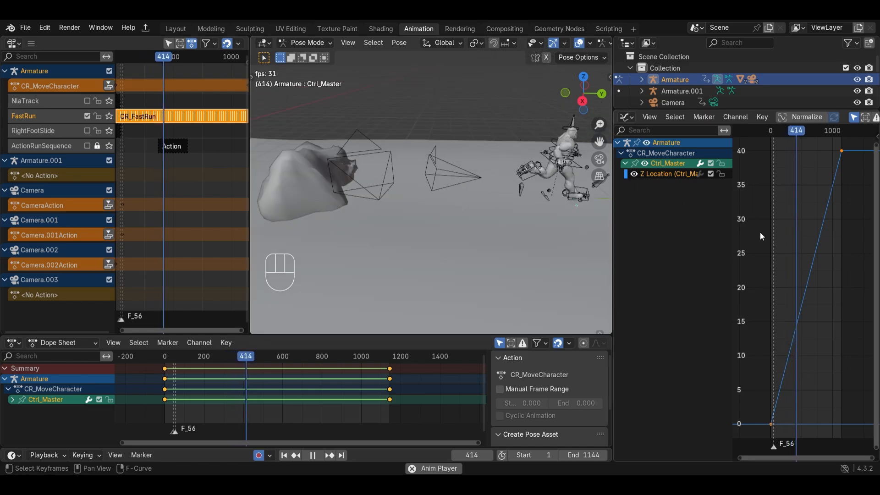
left_click_drag(733, 234, 690, 248)
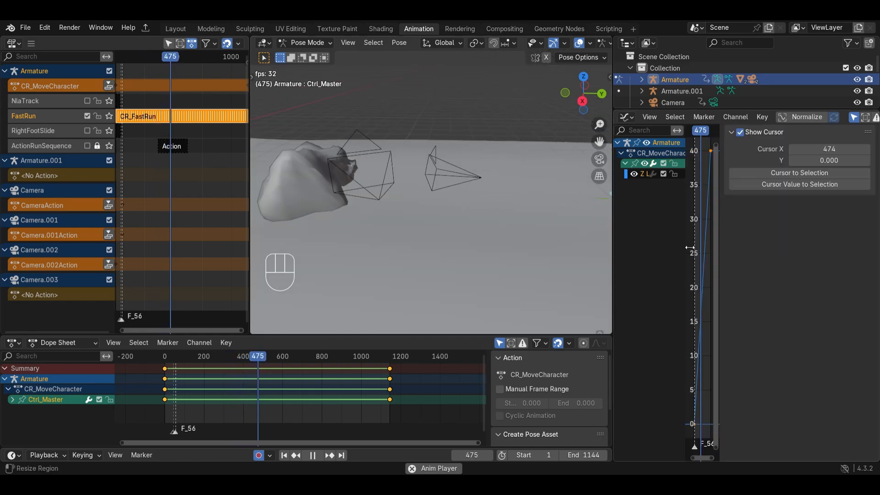
middle_click_drag(578, 221, 483, 212)
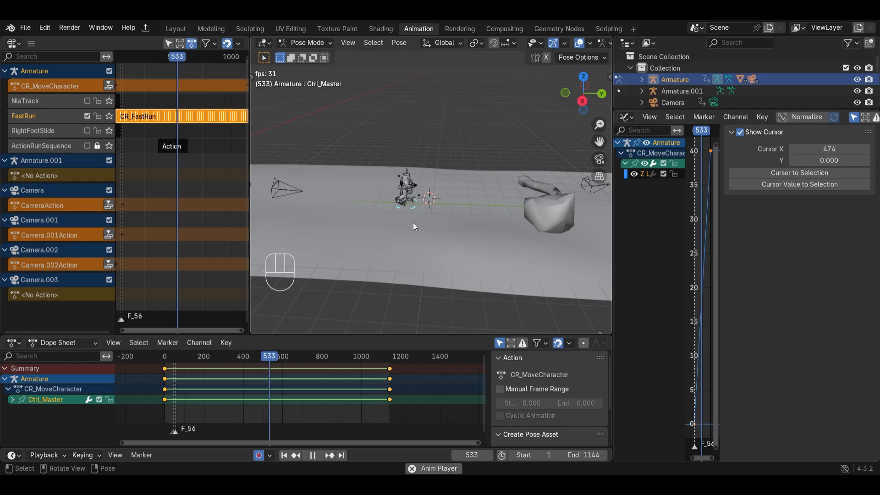
middle_click_drag(413, 222, 427, 237, "shift")
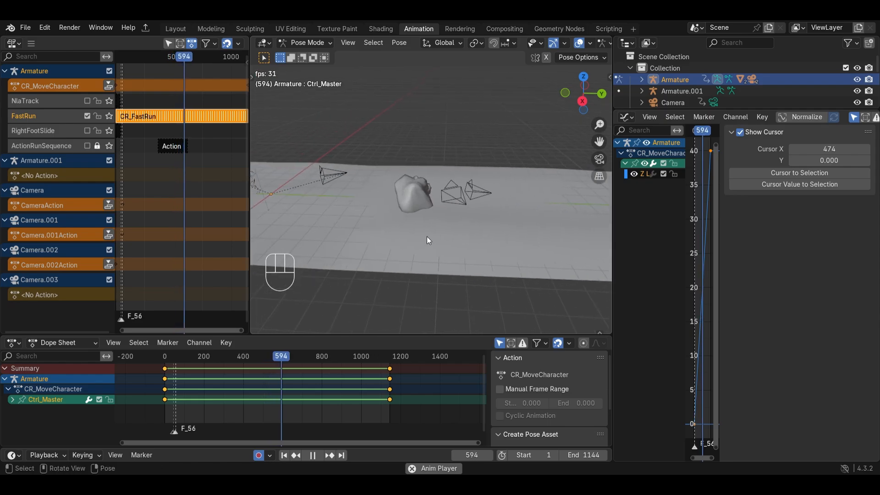
key("shift+Left")
key("space")
key("shift+Left")
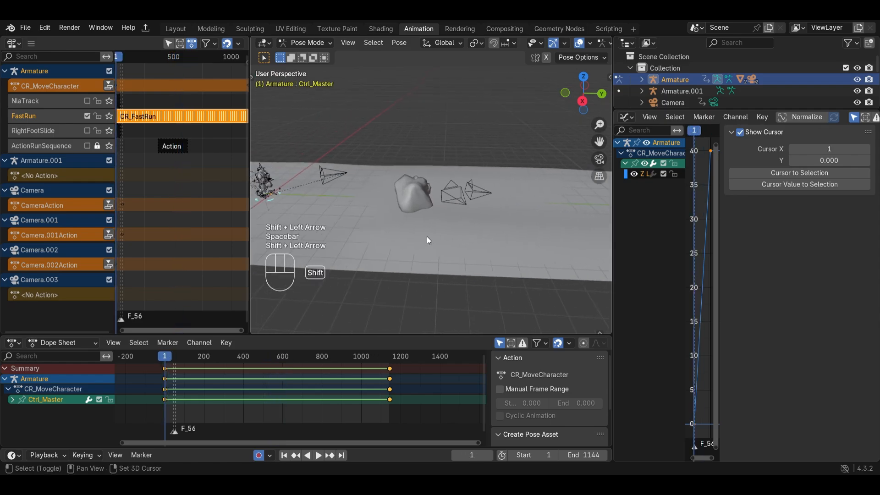
Step: Set the scene's end frame to 55 and play the shortened range
middle_click_drag(391, 201, 370, 333)
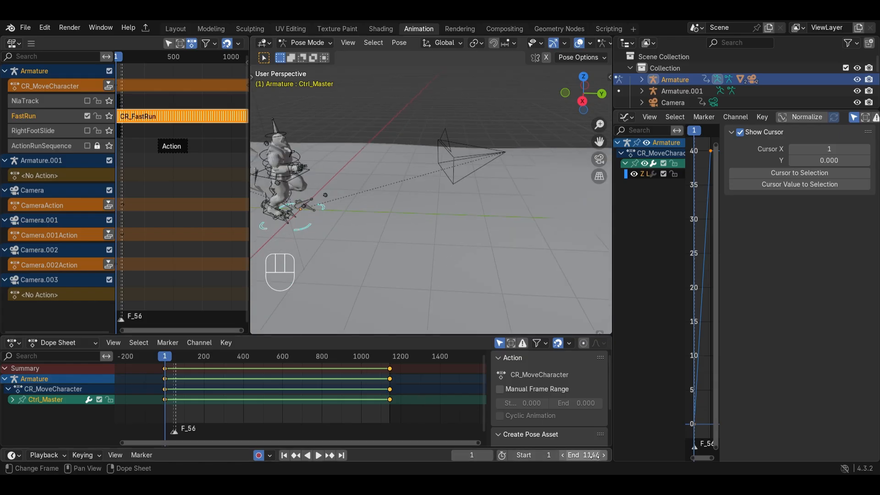
left_click_drag(594, 455, 445, 455)
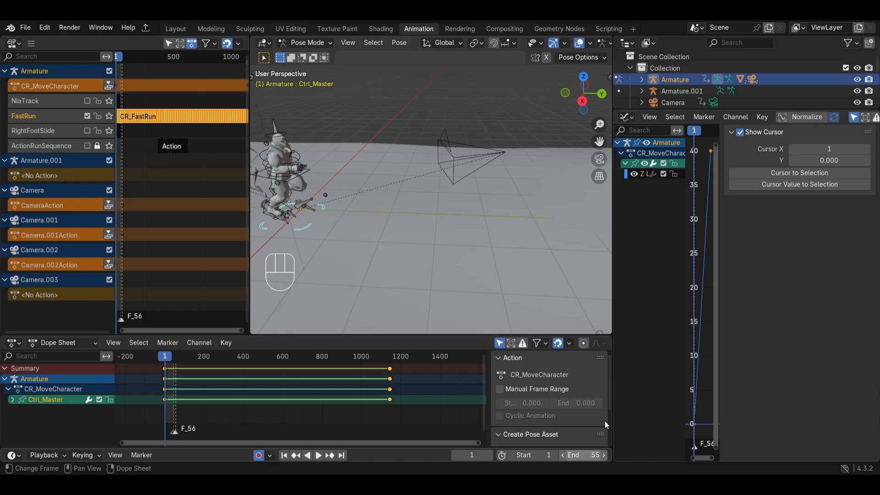
key("space")
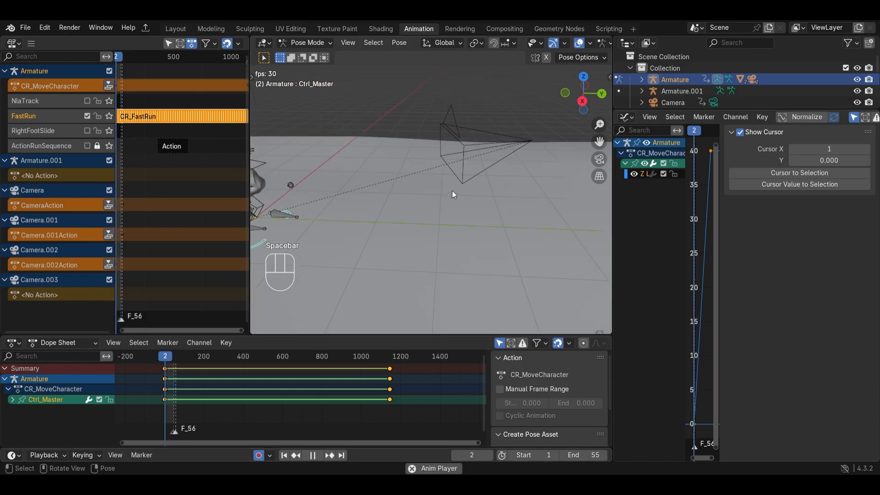
Step: Watch the looping run with the character centred and examine the feet's contact with the ground up close
middle_click_drag(455, 194, 527, 197, "shift")
scroll(521, 199, "down", 3)
scroll(515, 201, "up", 3)
scroll(516, 201, "down", 3)
key("space")
scroll(487, 178, "up", 2)
key("space")
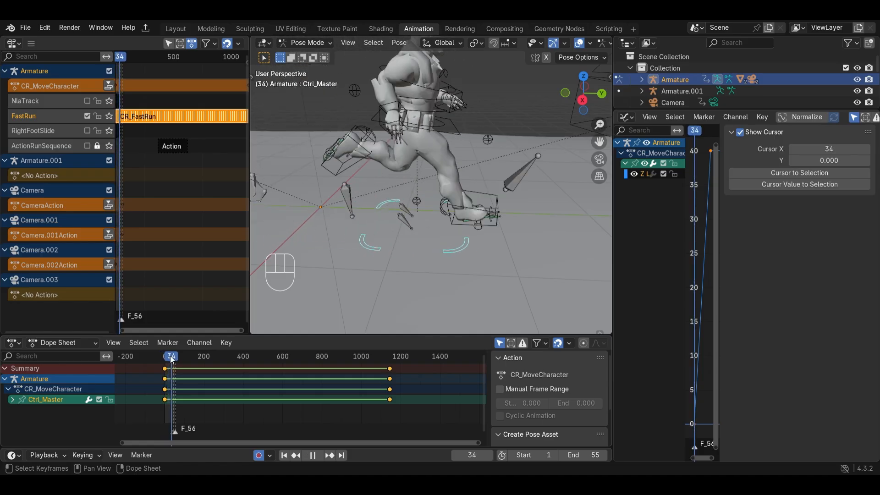
Step: Stop playback and step through the early frames to examine how the planted foot moves against the ground
key("space")
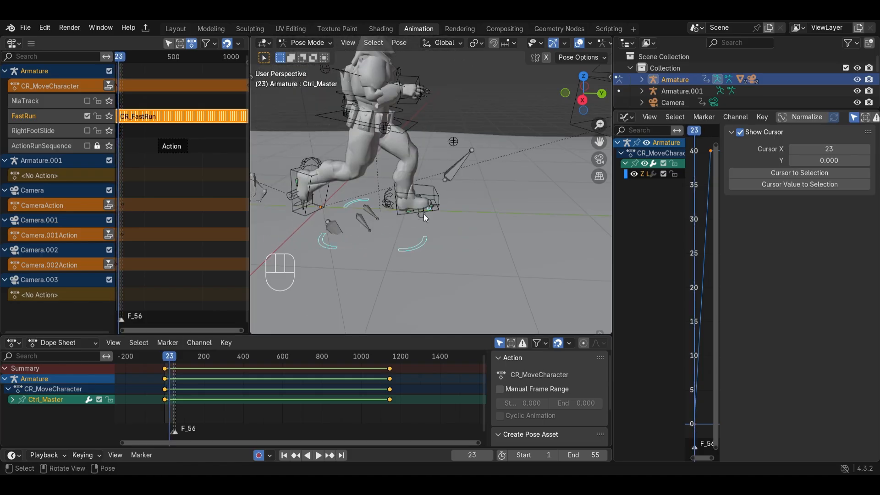
key("alt")
scroll(431, 210, "up", 7, "alt")
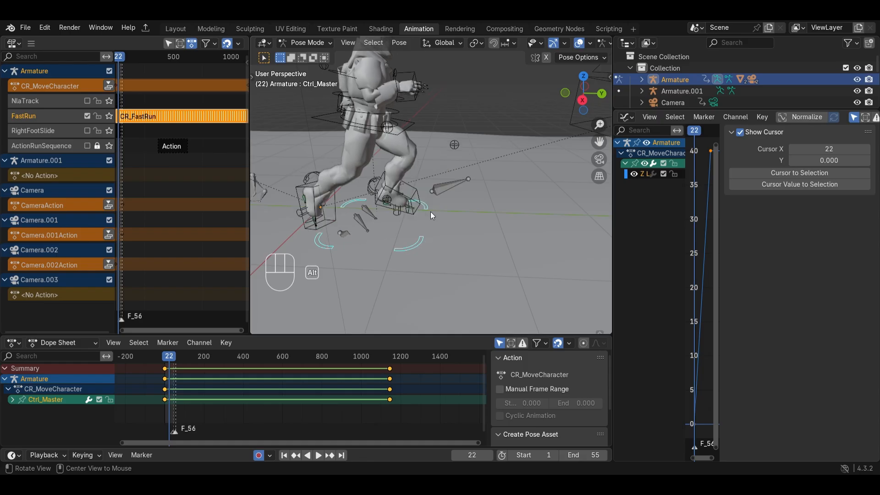
scroll(430, 211, "up", 16, "alt")
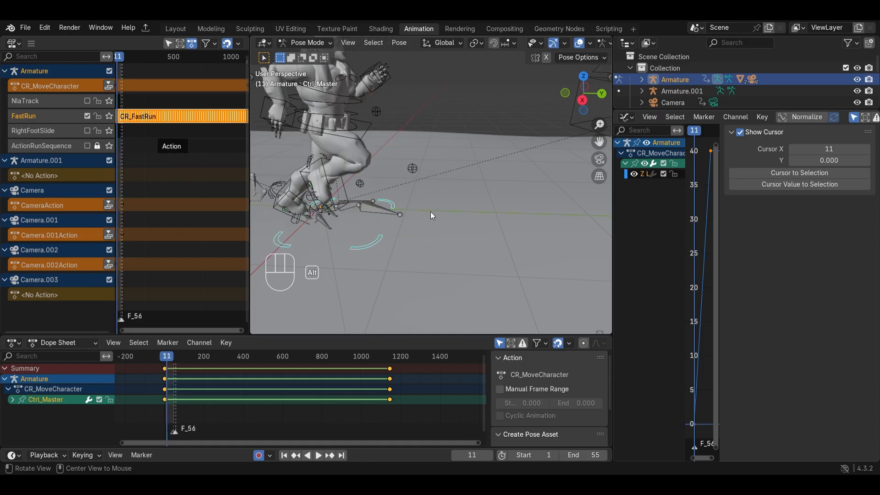
scroll(431, 211, "down", 6, "alt")
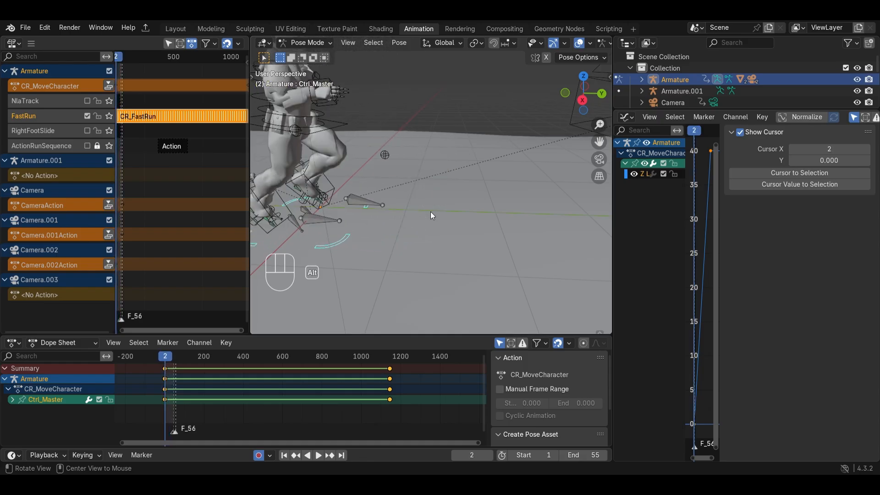
scroll(430, 216, "down", 1, "alt")
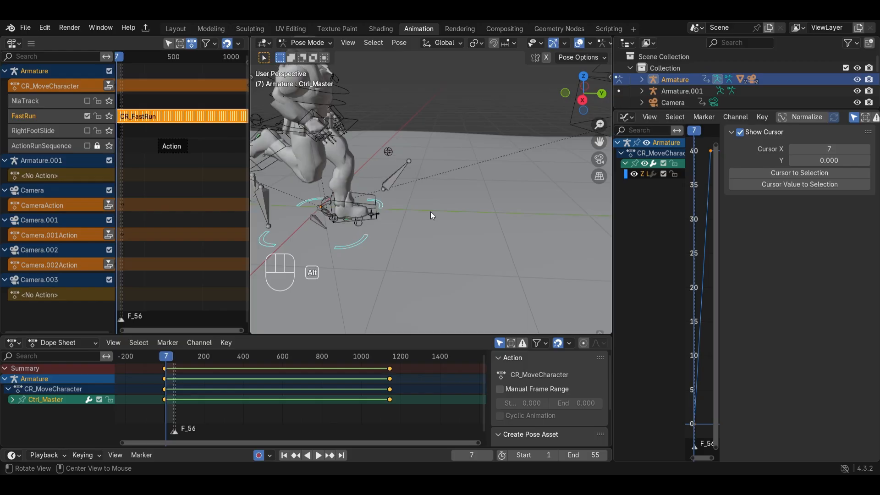
Step: Step between frames 6 and 12 to examine how the planted foot slides over the ground, ending on frame 9
scroll(431, 215, "up", 1, "alt")
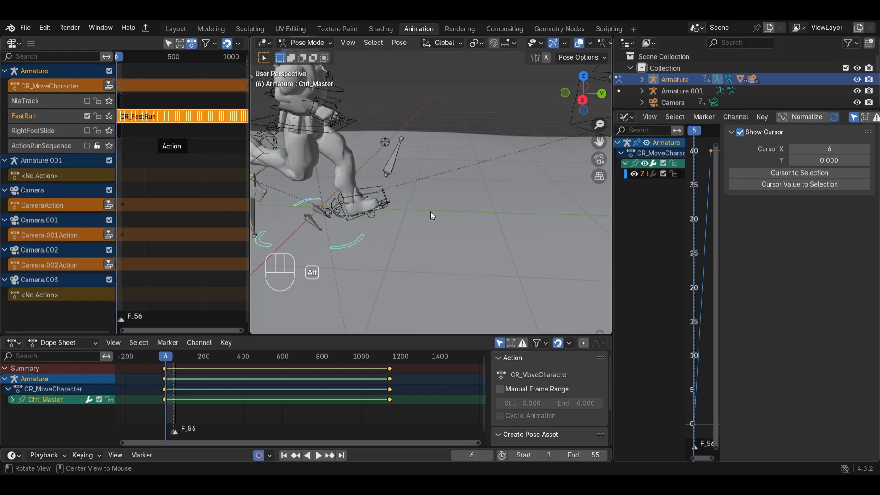
scroll(430, 210, "down", 2, "alt")
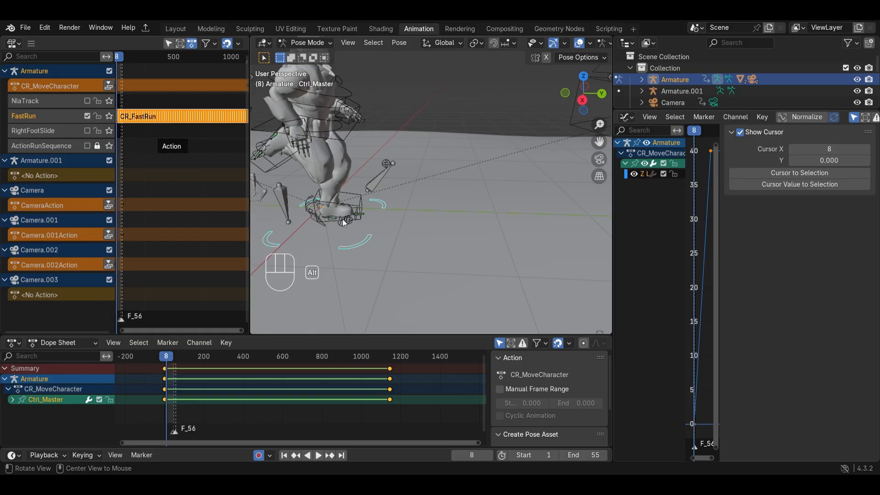
scroll(397, 213, "down", 3, "alt")
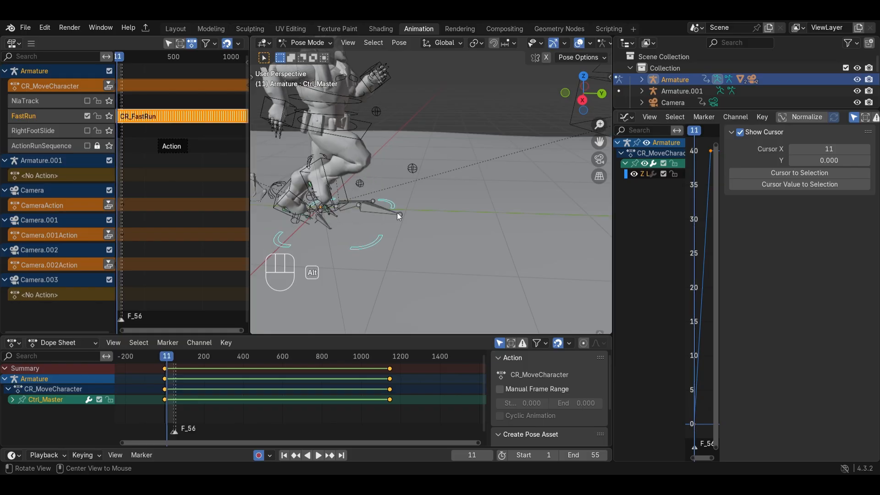
scroll(398, 216, "down", 1, "alt")
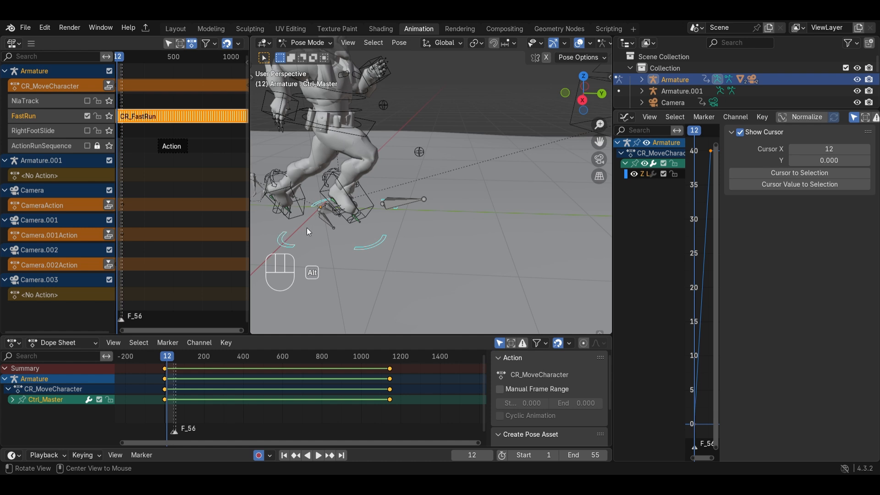
scroll(306, 178, "up", 3, "alt")
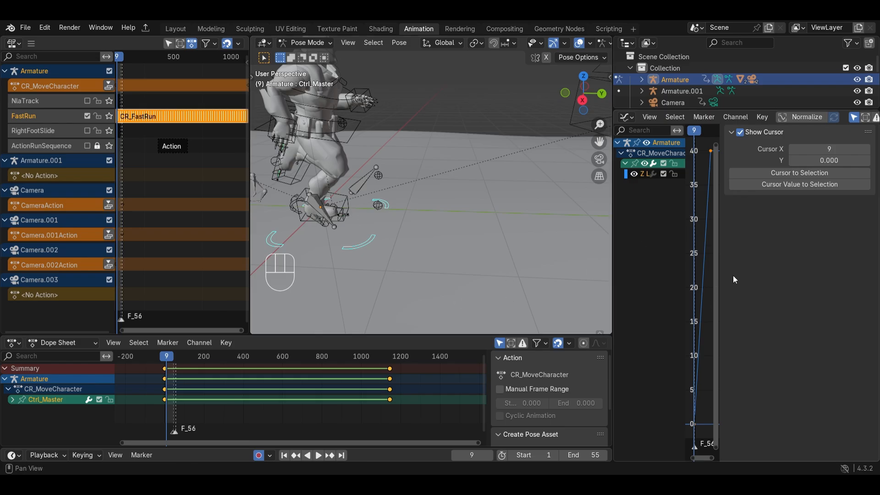
Step: Hide the Graph Editor's sidebar, fit the whole Ctrl_Master Z location curve in view, and select only its last keyframe
key("n")
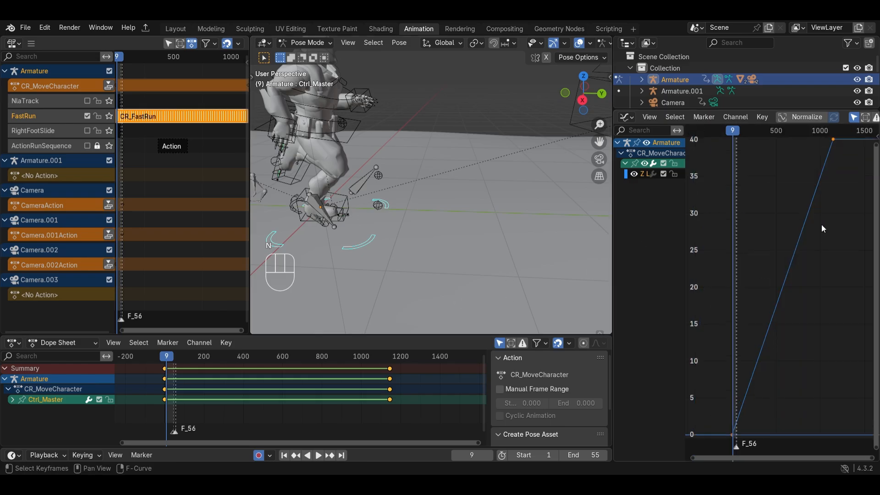
key("Home")
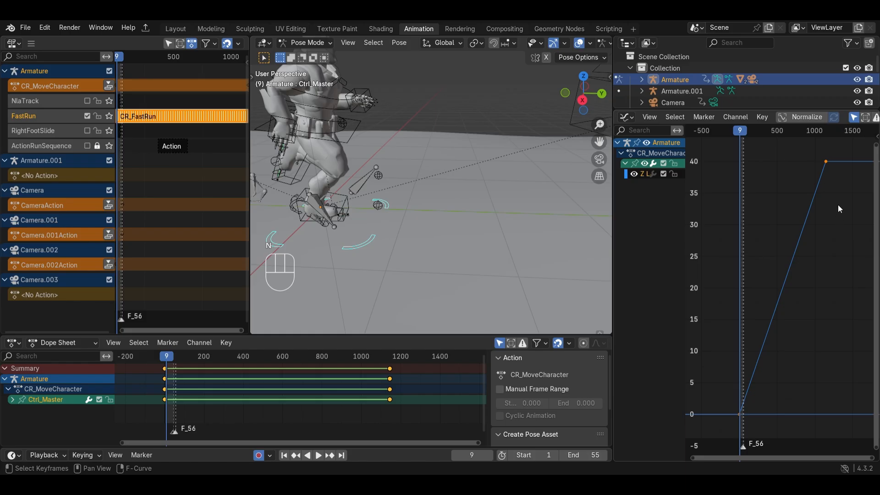
left_click_drag(838, 205, 822, 151)
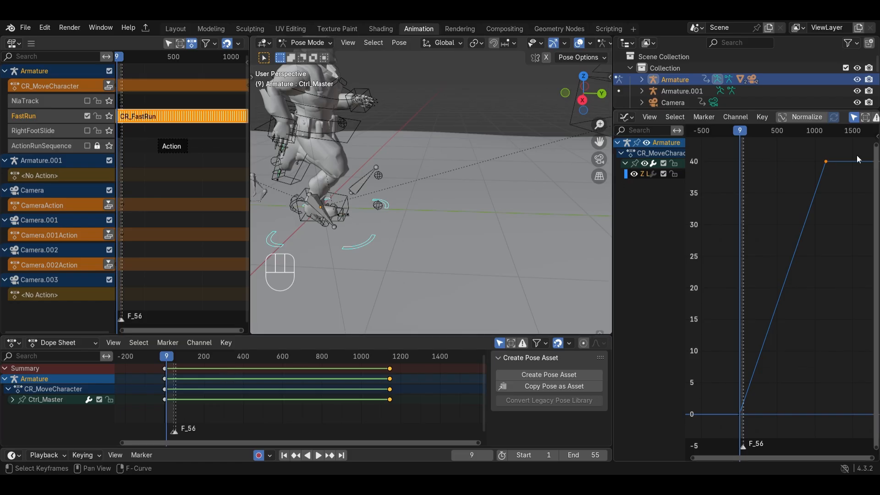
left_click_drag(848, 207, 803, 140)
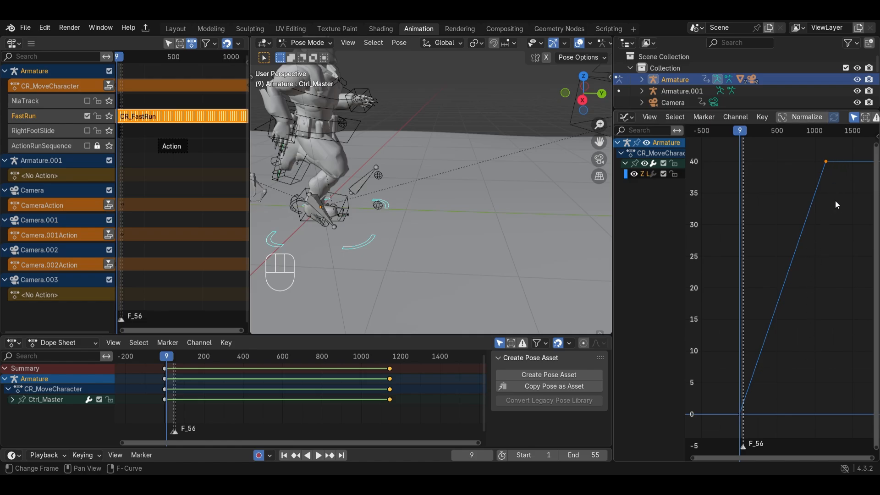
left_click_drag(835, 202, 810, 142)
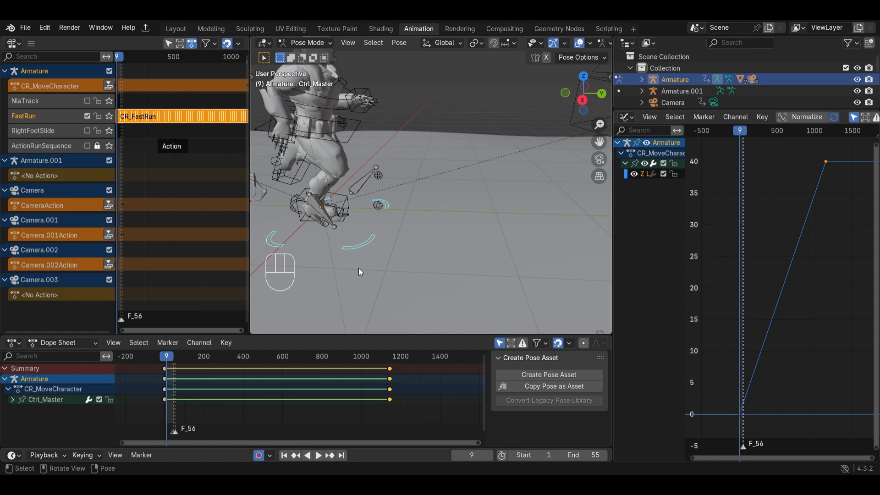
Step: Step back and forth through the foot-contact frames to examine the planted foot's slide, returning to frame 7
key("Left")
key("Left")
key("Left")
key("Left")
key("Left")
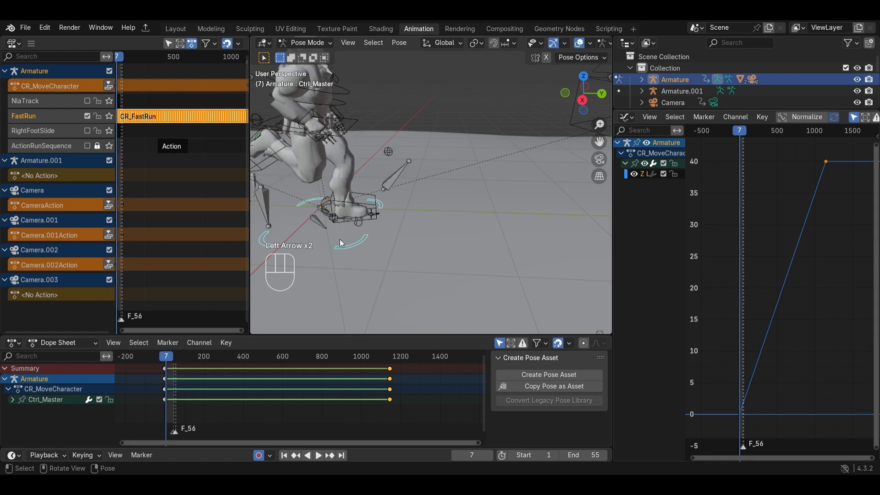
key("Right")
key("Right")
key("Right")
key("Right")
key("Right")
key("Right")
key("Right")
key("Right")
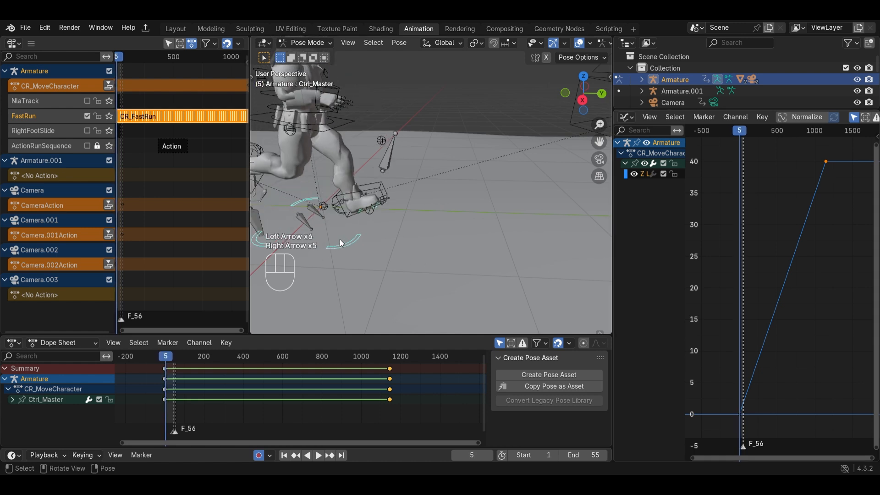
key("Left")
key("Left")
key("Left")
key("Left")
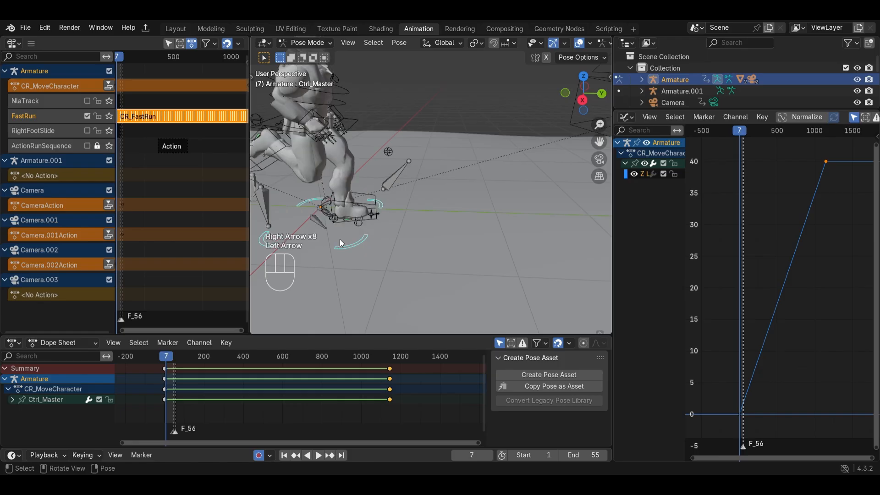
key("Right")
key("Right")
key("Right")
key("Right")
key("Right")
key("Right")
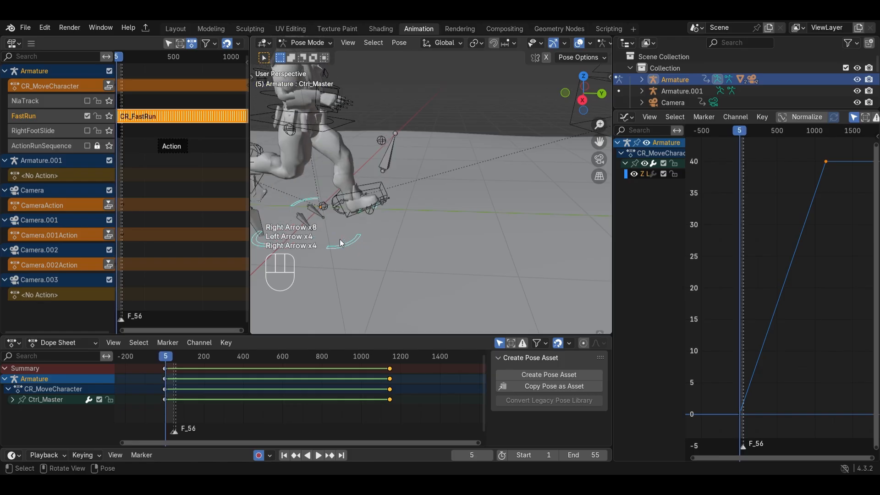
key("Left")
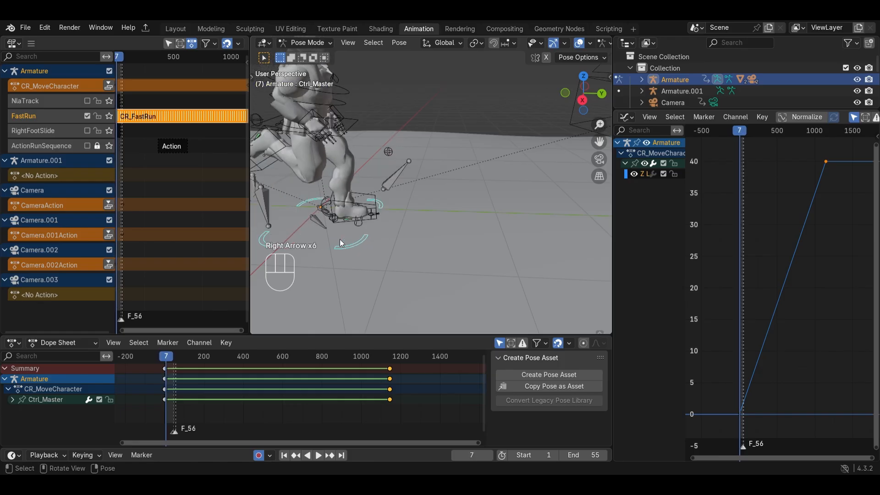
key("Right")
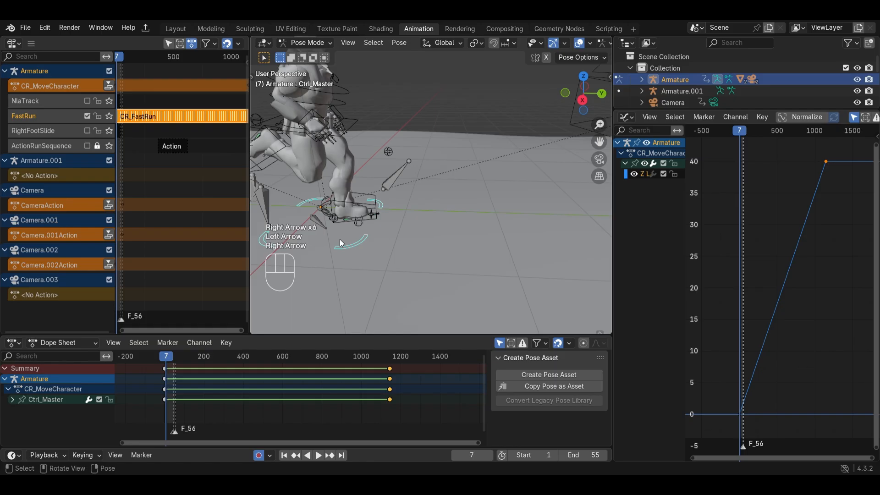
key("Left")
key("Right")
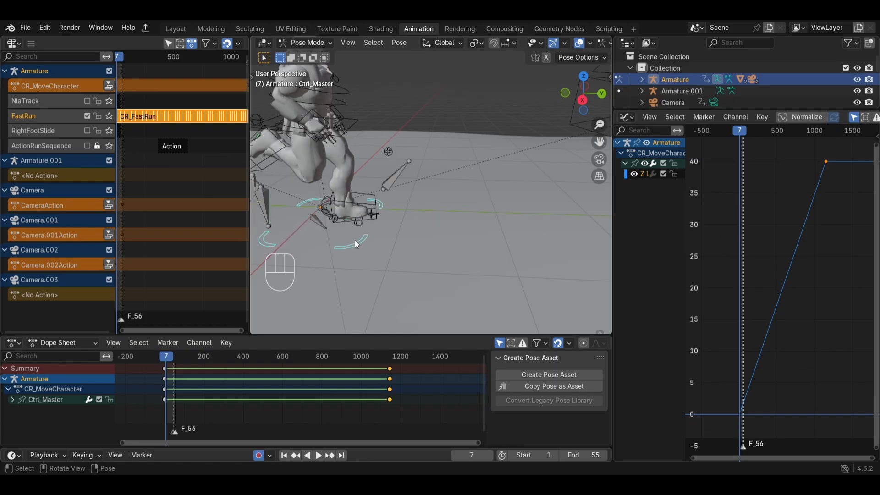
Step: With the Annotate tool, draw a short horizontal line along the sole of the planted foot at frame 7
scroll(354, 241, "up", 2)
middle_click_drag(381, 226, 410, 224)
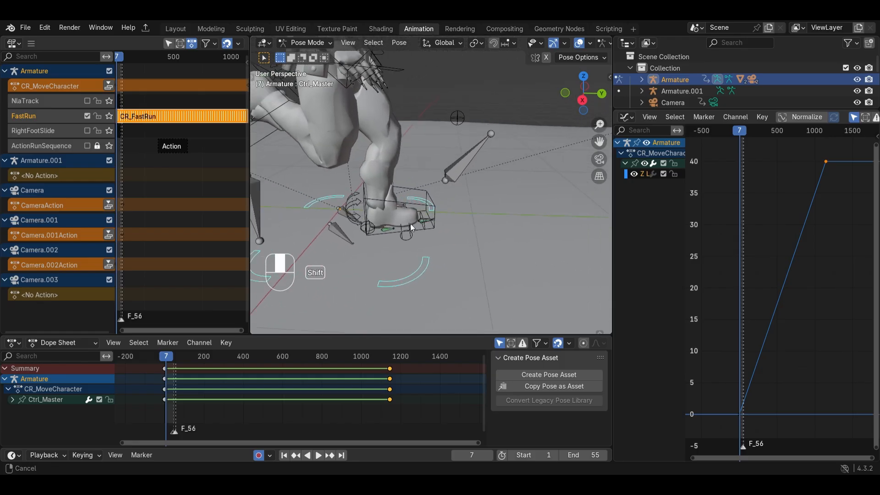
left_click(254, 74)
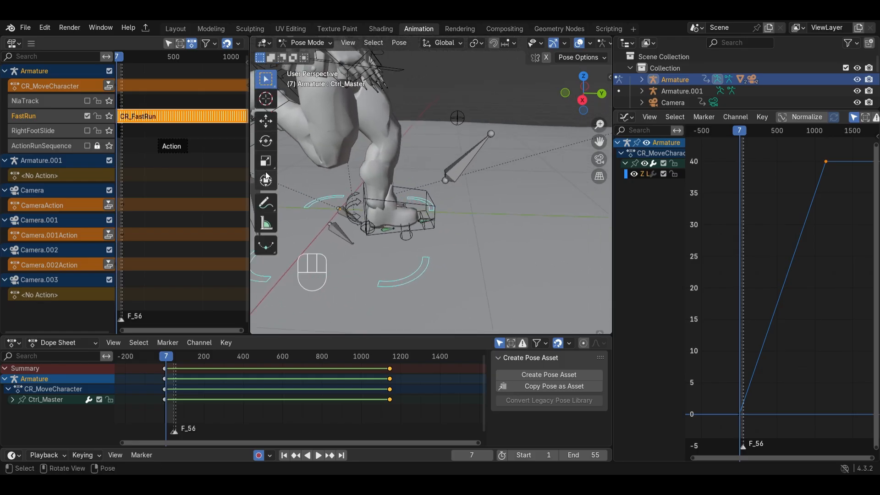
left_click(269, 211)
mouse_move(268, 212)
left_mouse_down()
mouse_move(305, 215)
mouse_move(304, 233)
left_mouse_up()
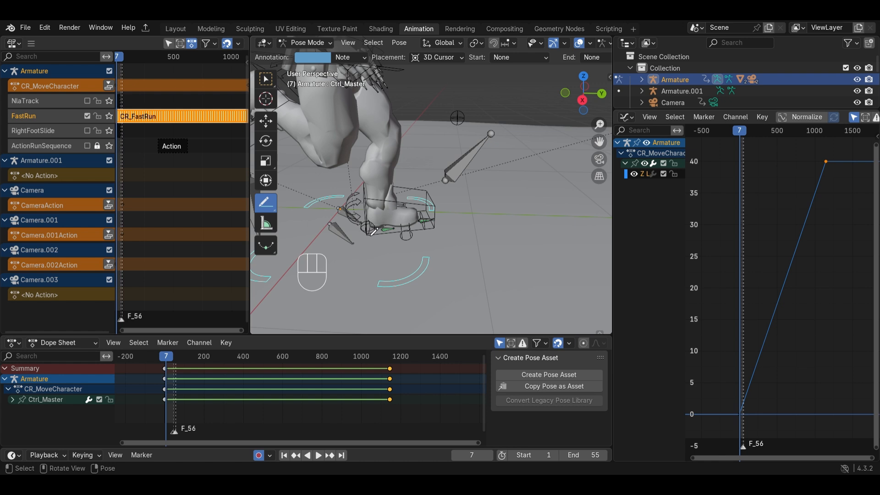
left_click_drag(374, 231, 422, 227)
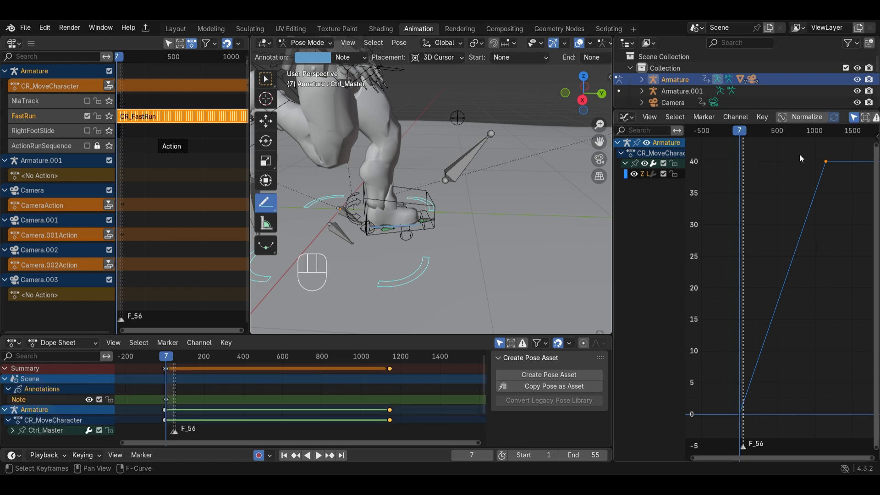
Step: Step forward to frame 10 and back to frame 9 to compare the foot's position with the annotation line
key("Left")
key("Right")
key("Right")
key("Right")
key("Right")
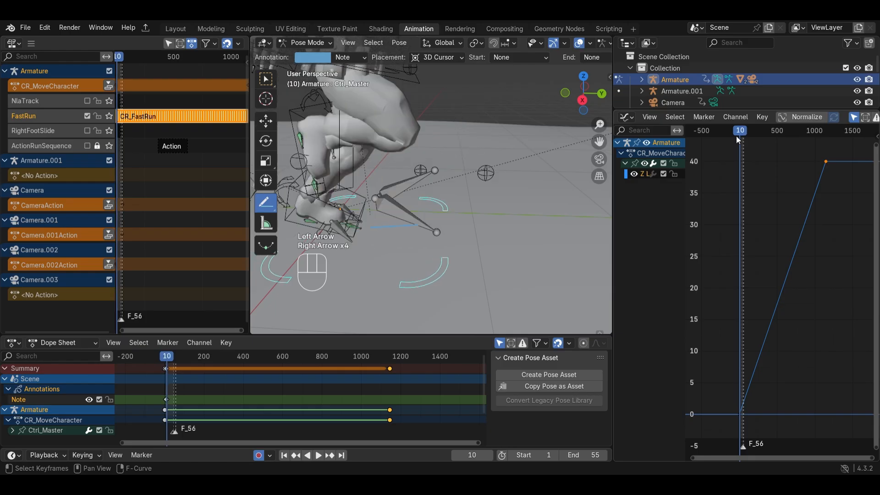
key("Left")
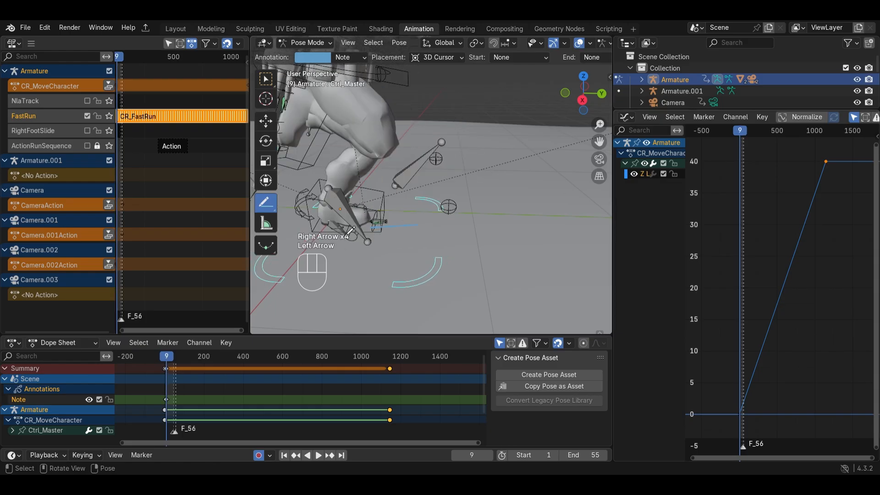
left_click(362, 219)
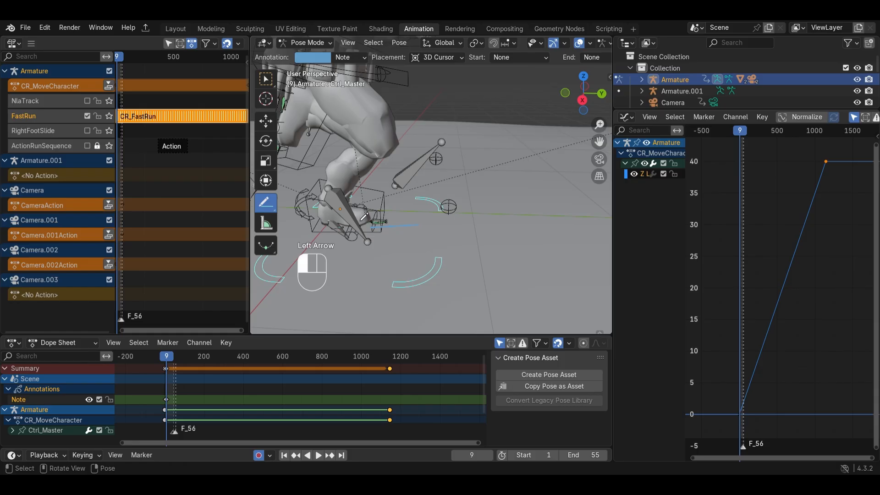
mouse_move(362, 220)
left_mouse_down()
mouse_move(408, 221)
mouse_move(405, 231)
left_mouse_up()
key("ctrl+z")
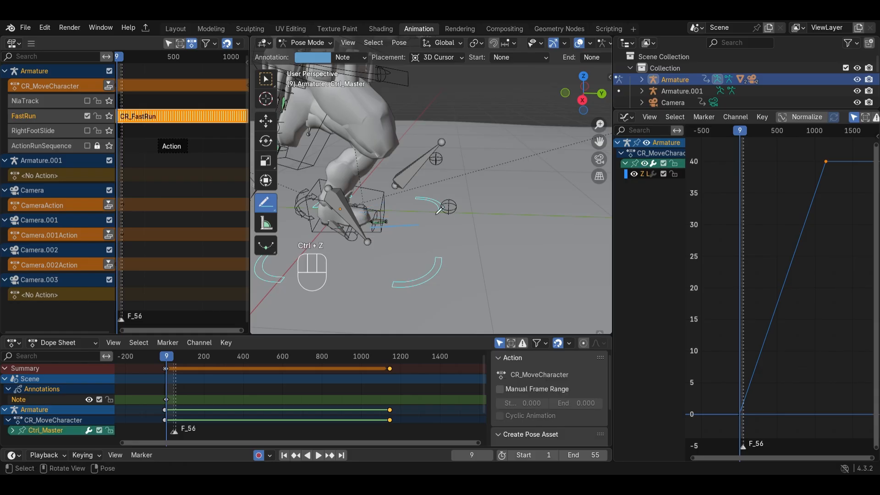
Step: Select the last keyframe of the Ctrl_Master Z location curve and move it 613 frames earlier along the time axis
left_click_drag(841, 203, 813, 145)
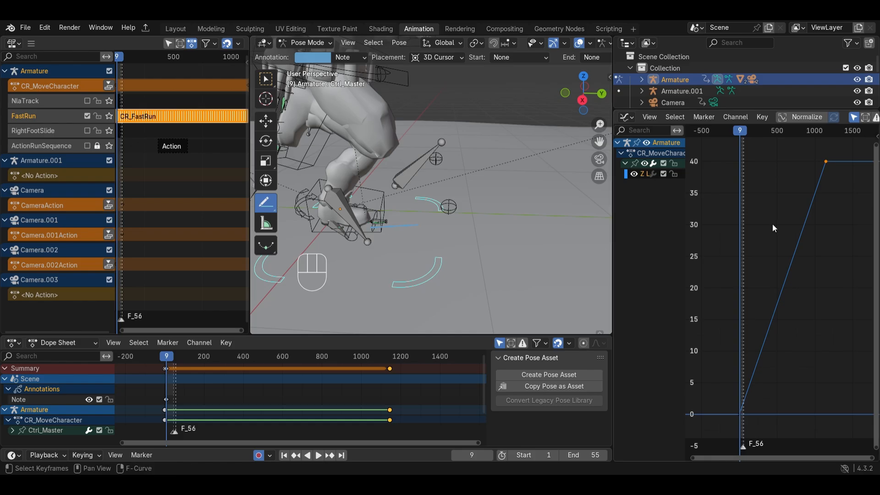
key("g")
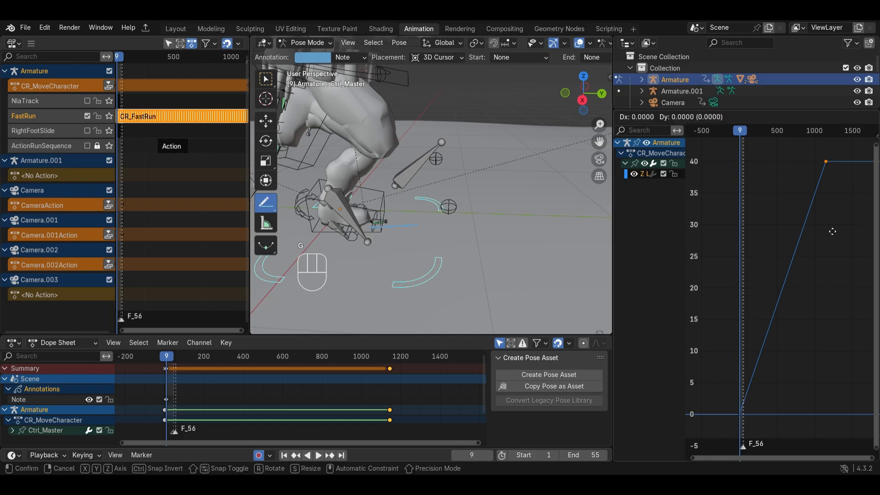
key("x")
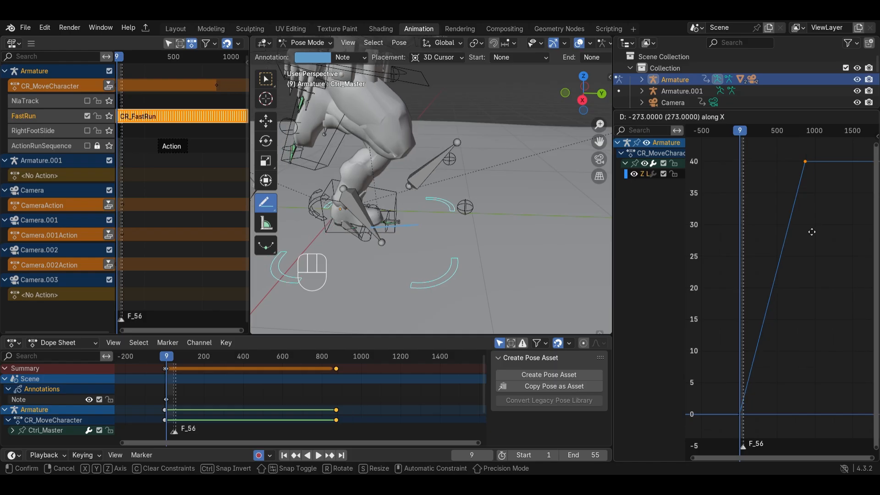
key("shift")
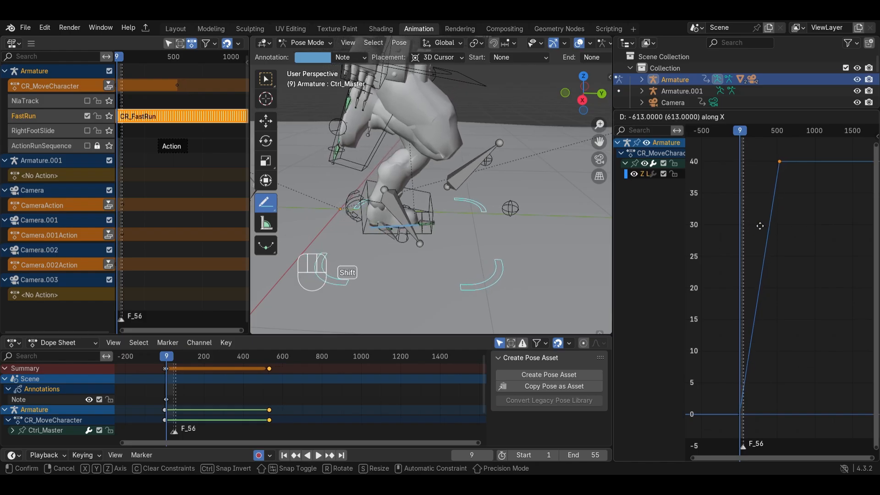
left_click(760, 226)
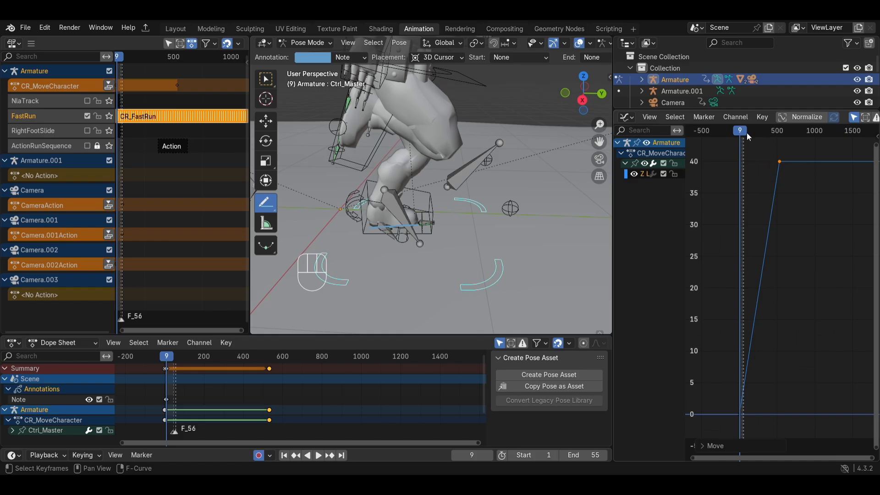
Step: Step between frames 1 and 10 to check the planted foot against the annotation line with the faster forward movement
key("alt")
scroll(747, 133, "up", 5, "alt")
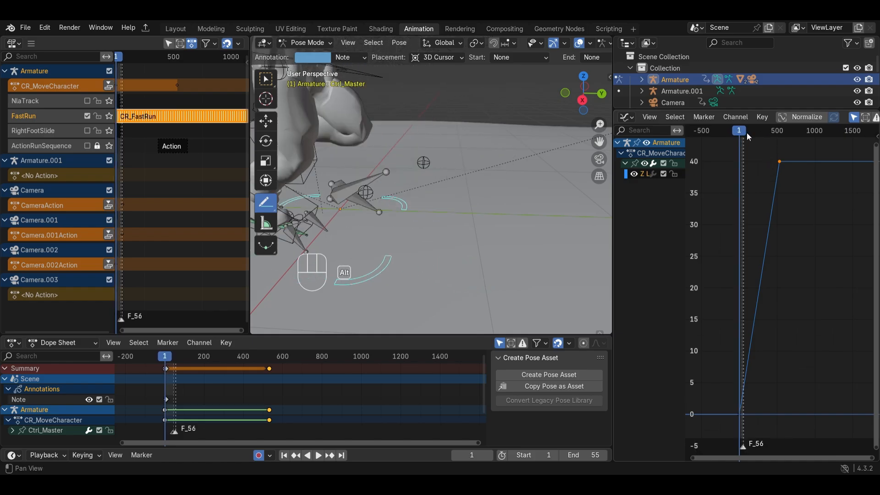
scroll(746, 132, "down", 2, "alt")
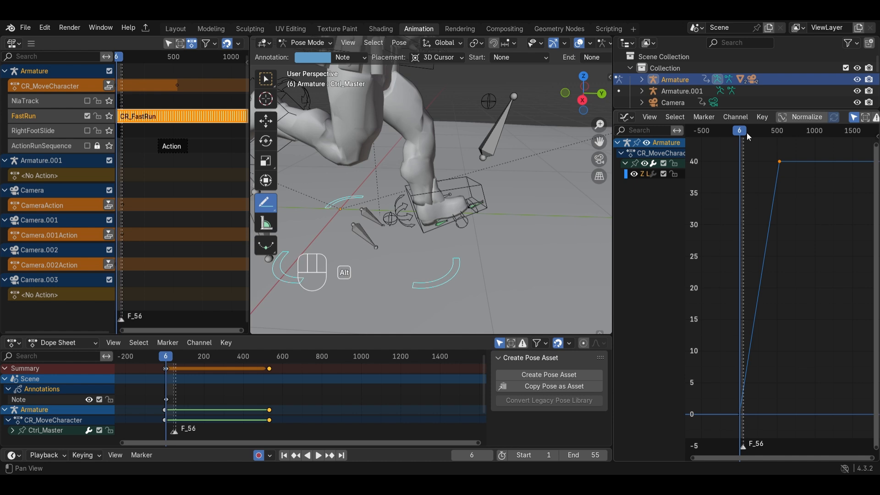
scroll(747, 133, "down", 1, "alt")
scroll(747, 133, "down", 2, "alt")
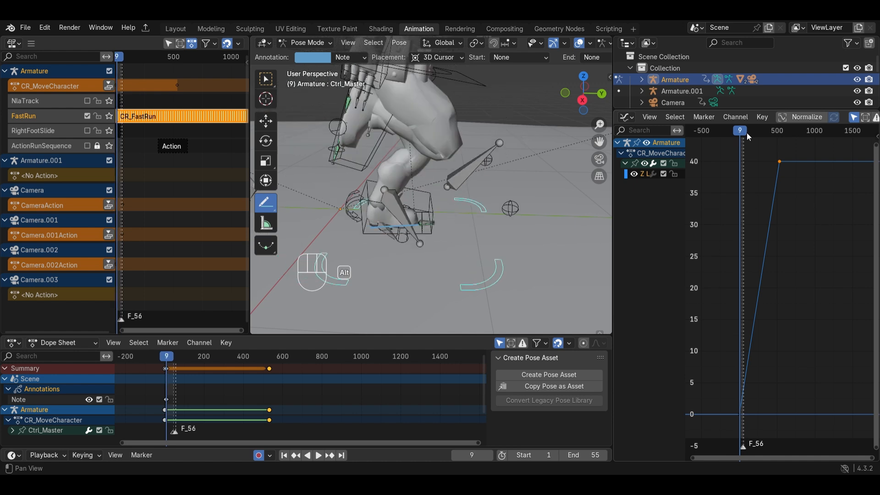
scroll(746, 133, "down", 2, "alt")
scroll(746, 133, "up", 2, "alt")
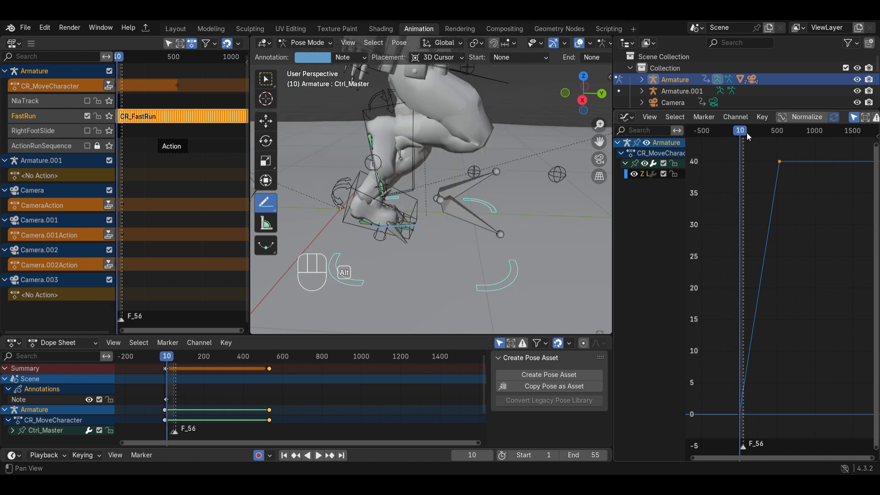
scroll(747, 132, "up", 2, "alt")
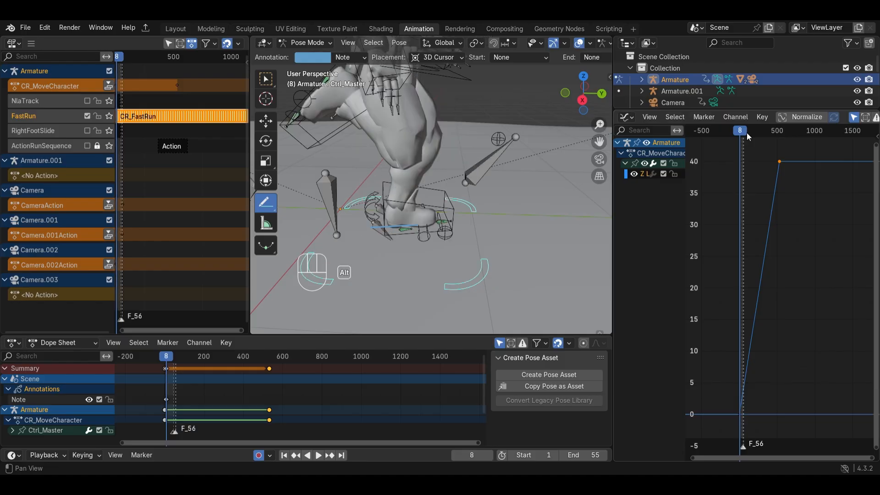
Step: Compare the planted foot's position around frames 7 and 8, and redraw the horizontal annotation line along its sole at frame 7
scroll(747, 133, "down", 2, "alt")
scroll(747, 133, "up", 2, "alt")
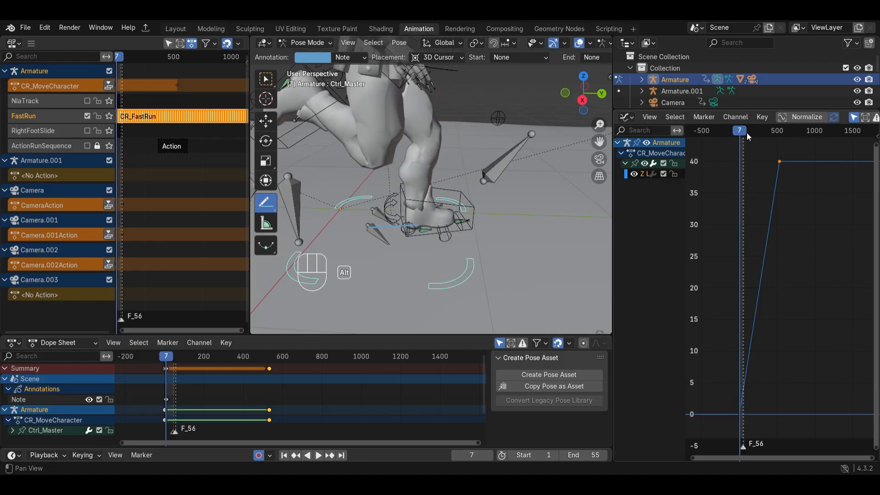
scroll(746, 132, "down", 2, "alt")
scroll(746, 133, "up", 2, "alt")
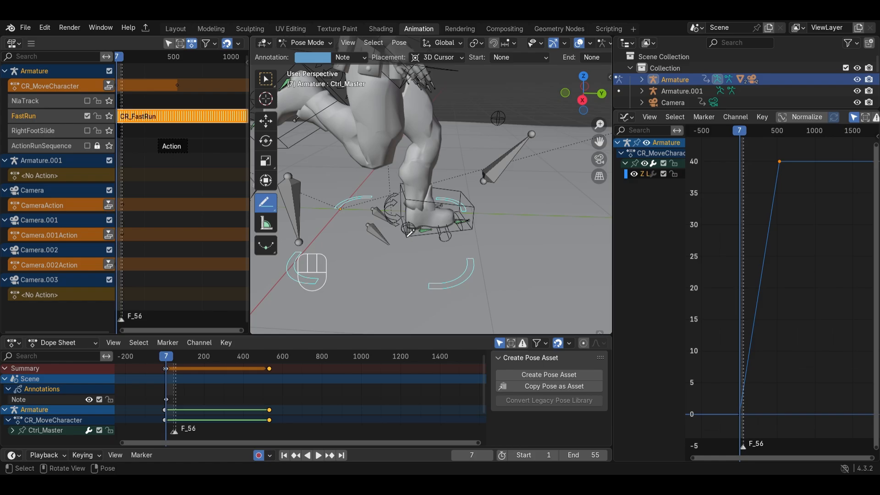
left_click(409, 231)
mouse_move(409, 231)
left_mouse_down()
mouse_move(466, 234)
mouse_move(457, 228)
left_mouse_up()
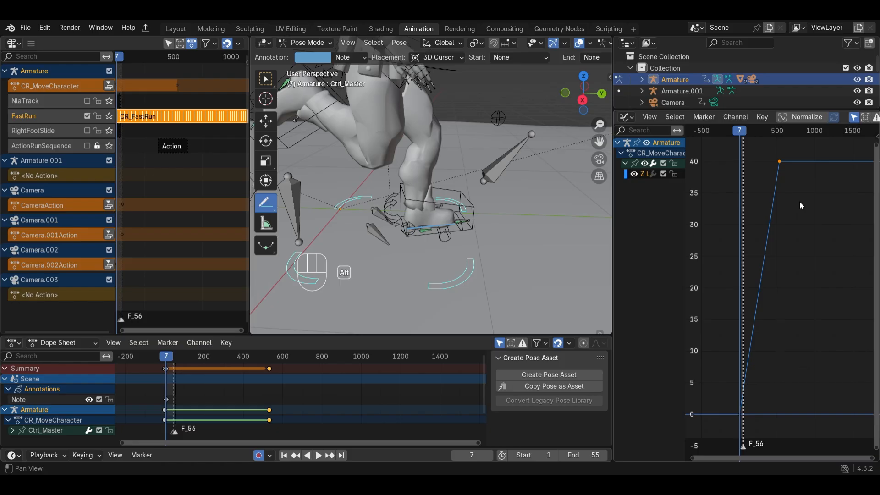
Step: Check the foot against the new line up to frame 10 and move the Z location curve's last keyframe earlier to about frame 345
scroll(800, 202, "down", 2, "alt")
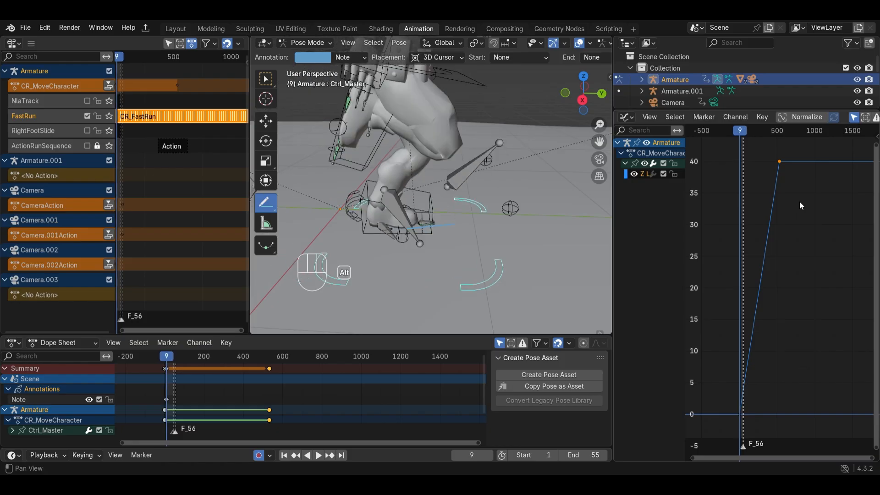
scroll(799, 205, "down", 1, "alt")
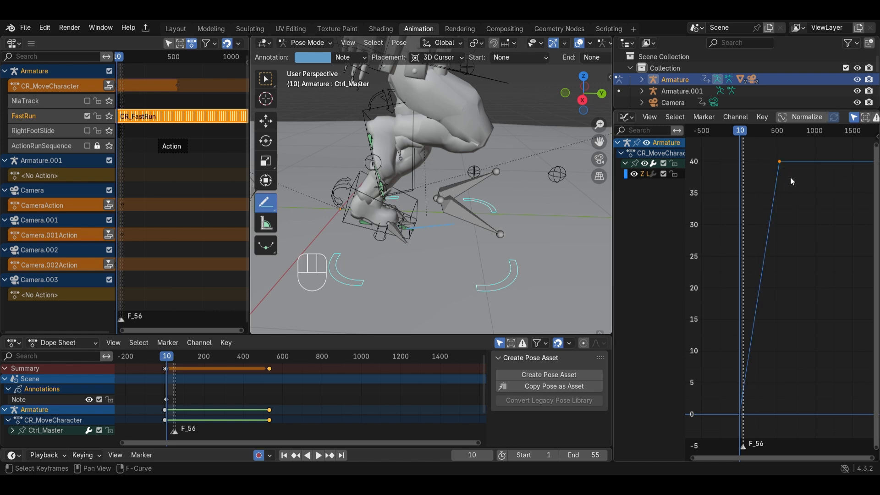
key("g")
key("x")
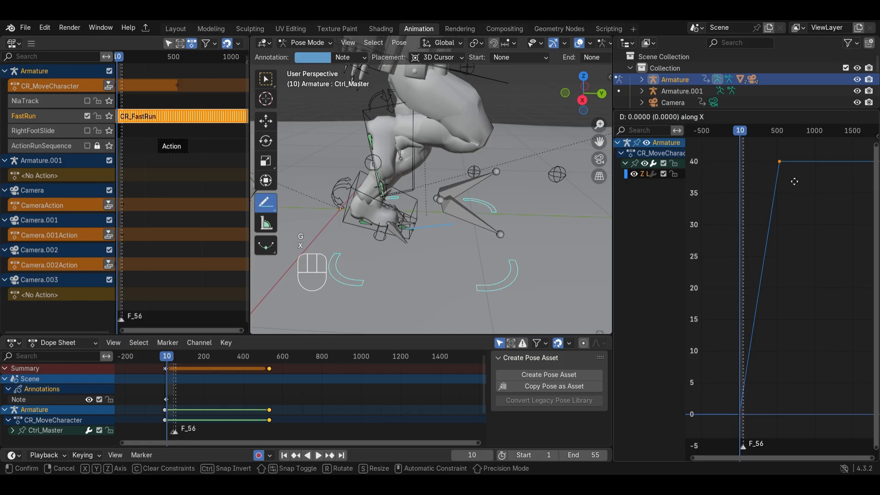
key("shift")
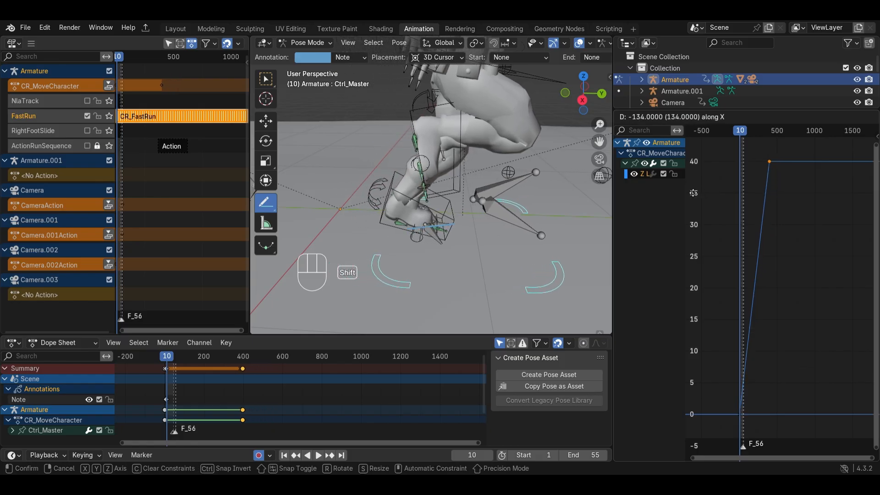
left_click(844, 206)
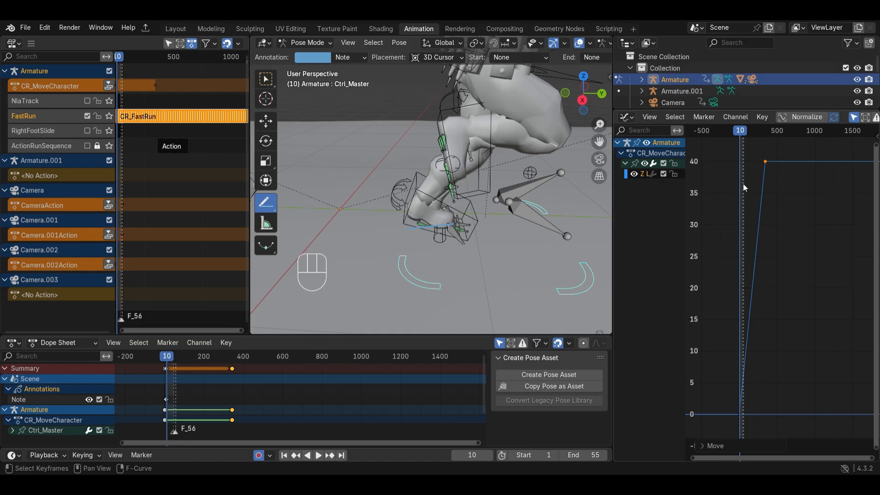
Step: Review the foot contact between frames 0 and 10, and move the curve's last keyframe earlier along the time axis to about frame 265
scroll(743, 183, "up", 10, "alt")
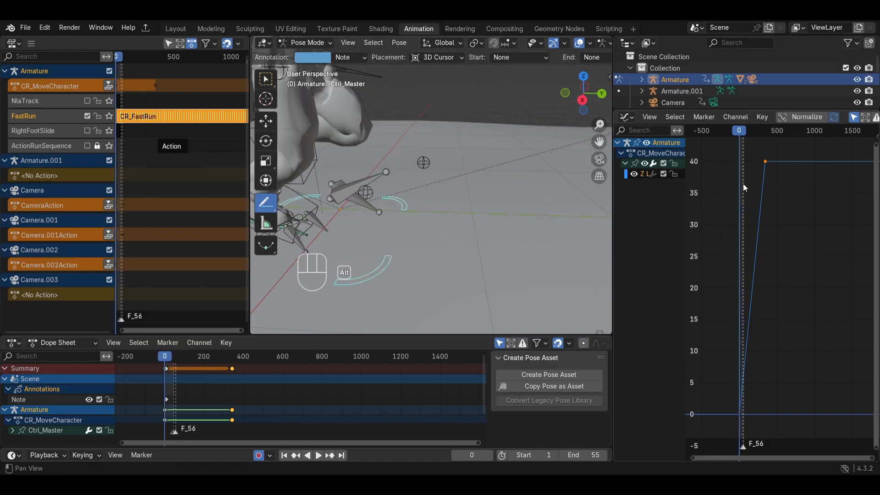
scroll(743, 183, "down", 7, "alt")
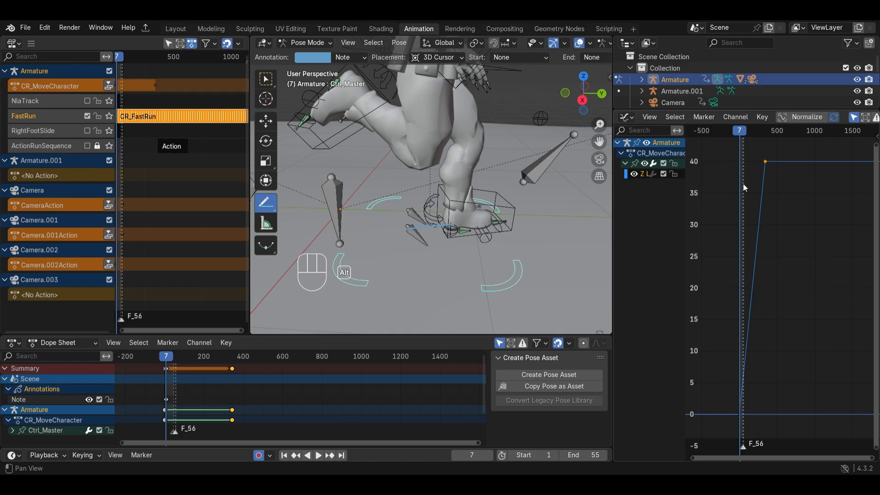
scroll(743, 183, "down", 1, "alt")
scroll(743, 183, "down", 2, "alt")
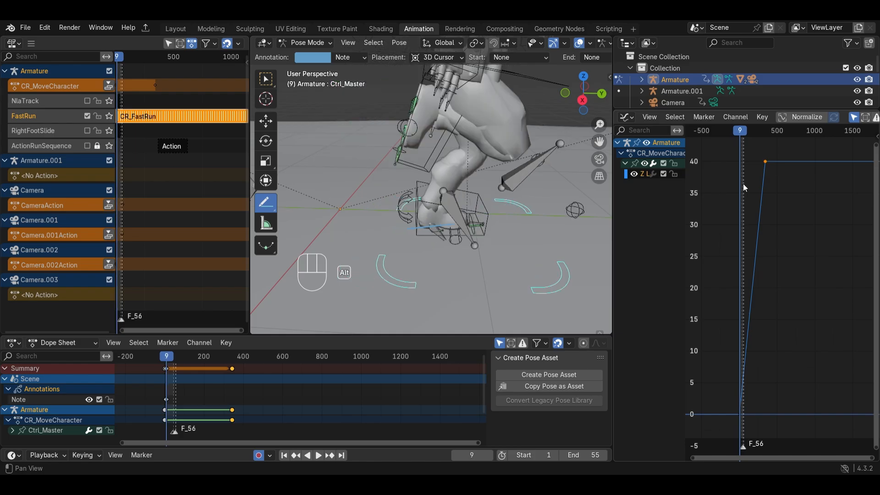
scroll(743, 183, "up", 7, "alt")
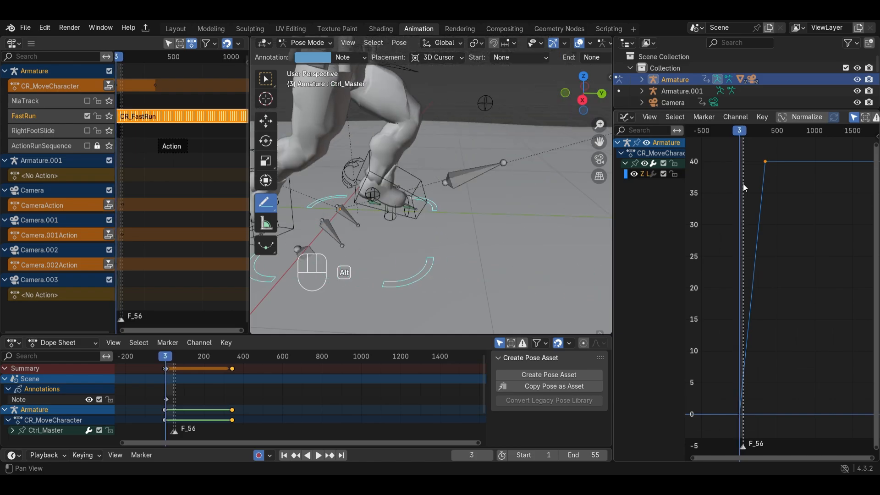
key("g")
key("x")
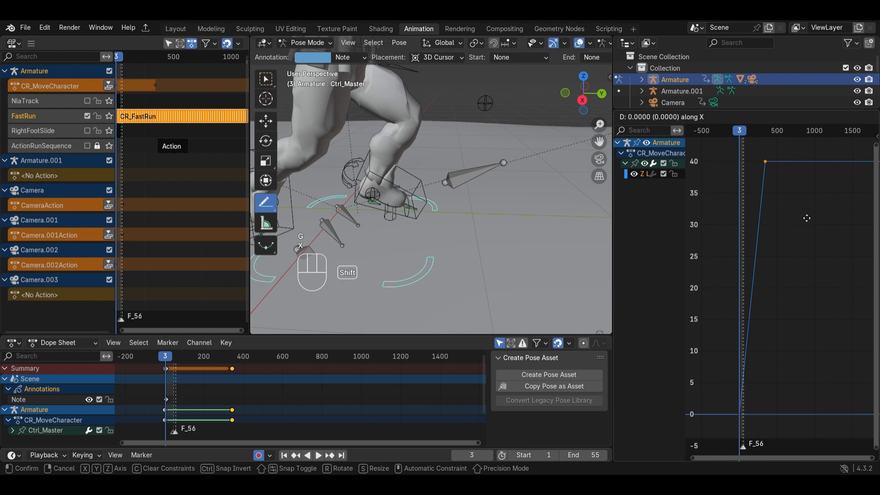
left_click(759, 222)
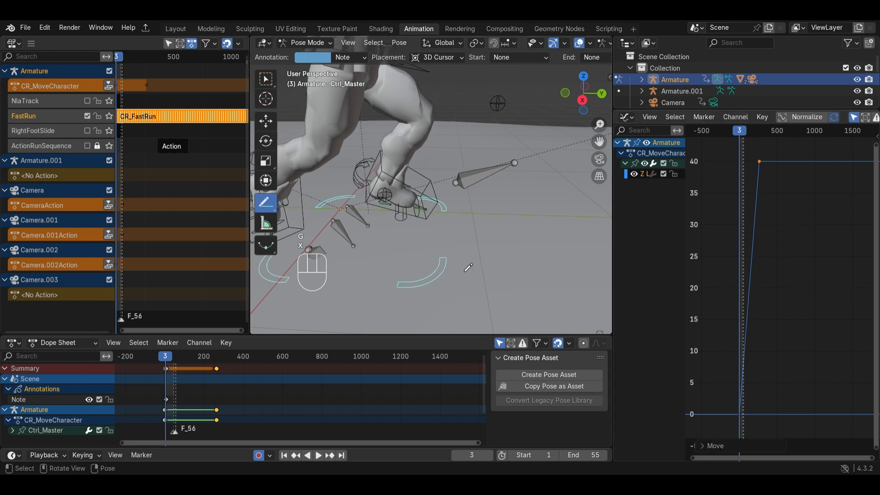
Step: Step back and forth through frames 2 to 11 to examine how the planted foot slides during contact
scroll(487, 236, "up", 3, "alt")
scroll(486, 236, "down", 8, "alt")
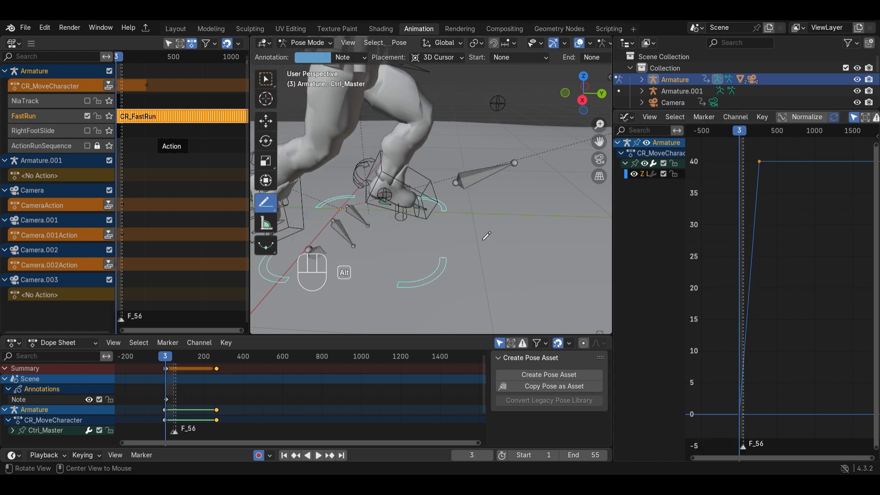
scroll(486, 236, "down", 1, "alt")
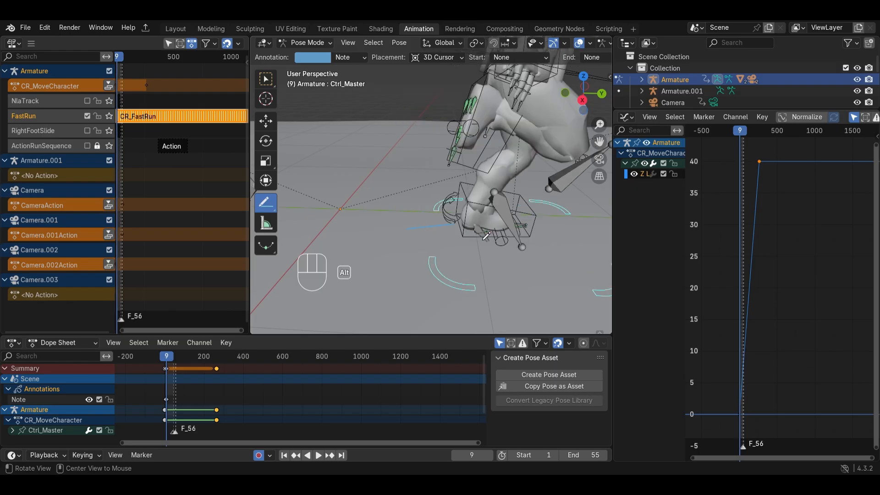
scroll(486, 236, "up", 2, "alt")
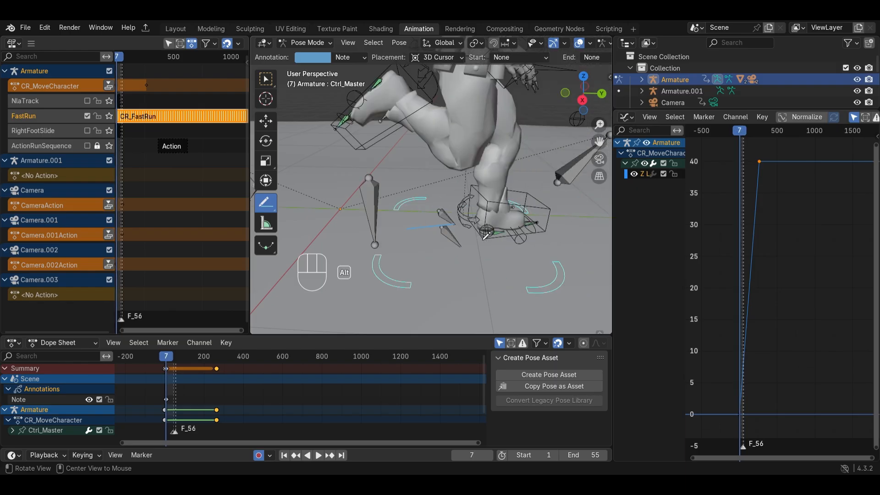
middle_click_drag(535, 244, 438, 252, "shift")
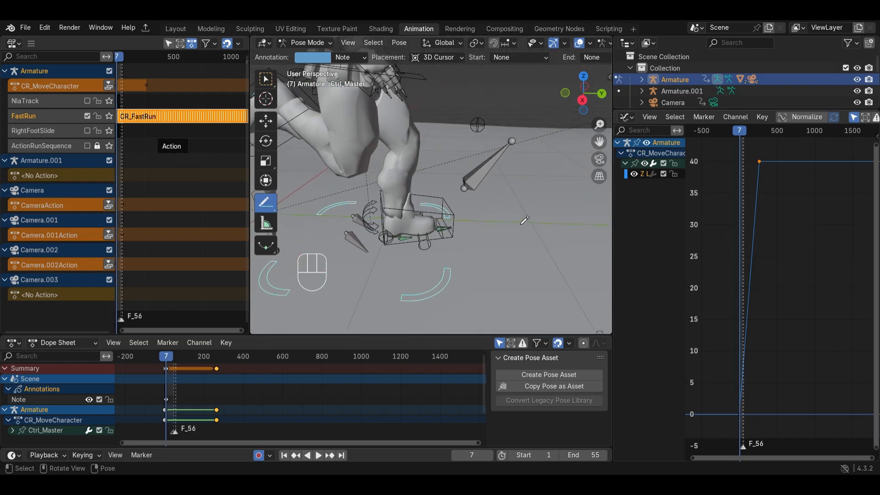
scroll(524, 220, "down", 4, "alt")
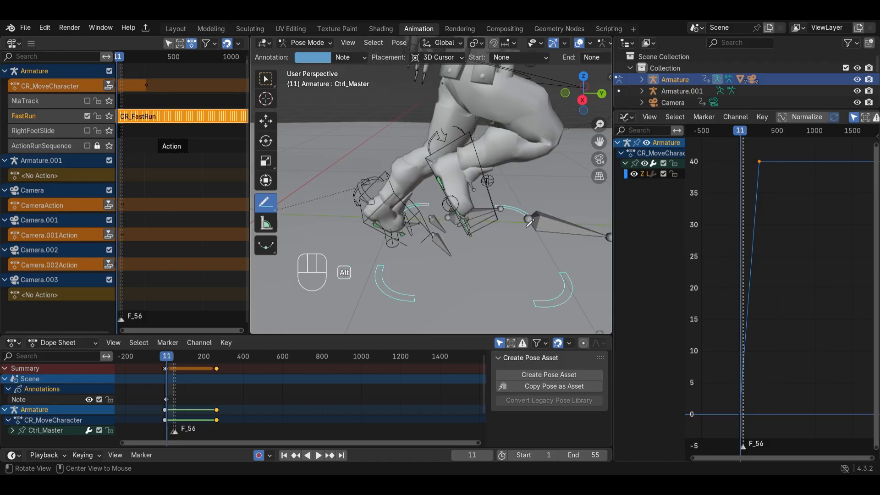
scroll(529, 224, "up", 9, "alt")
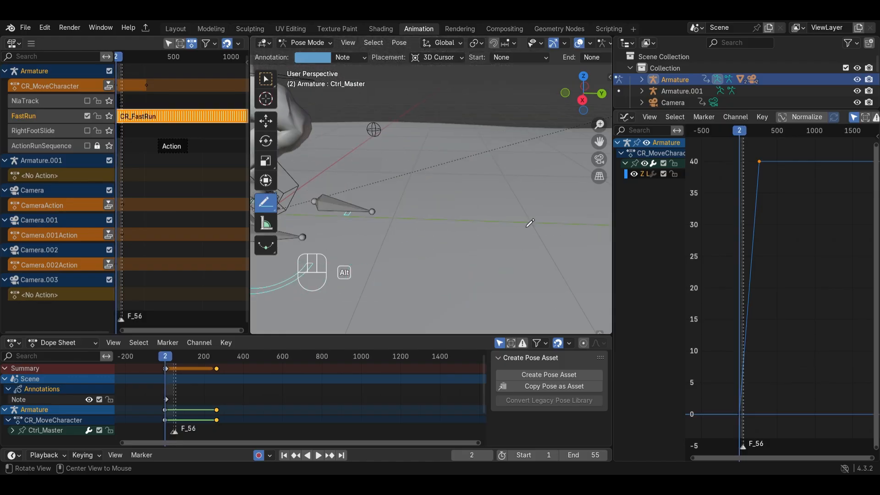
scroll(530, 223, "down", 5, "alt")
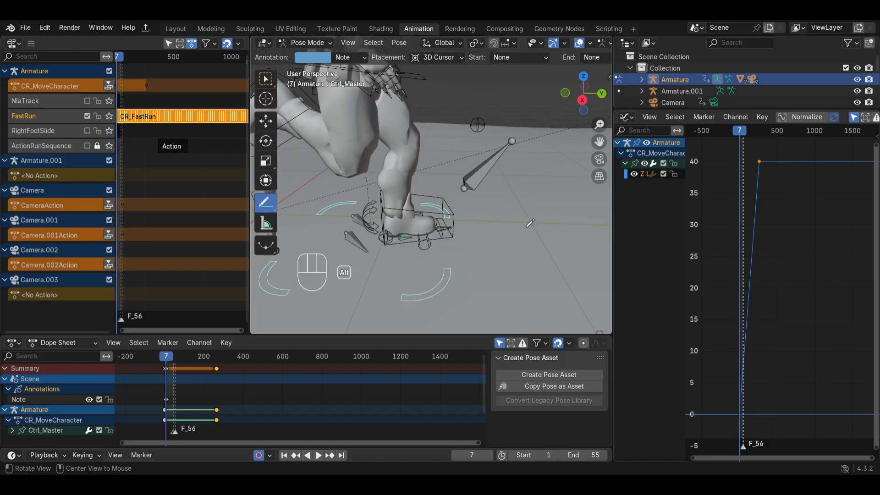
scroll(530, 223, "down", 1, "alt")
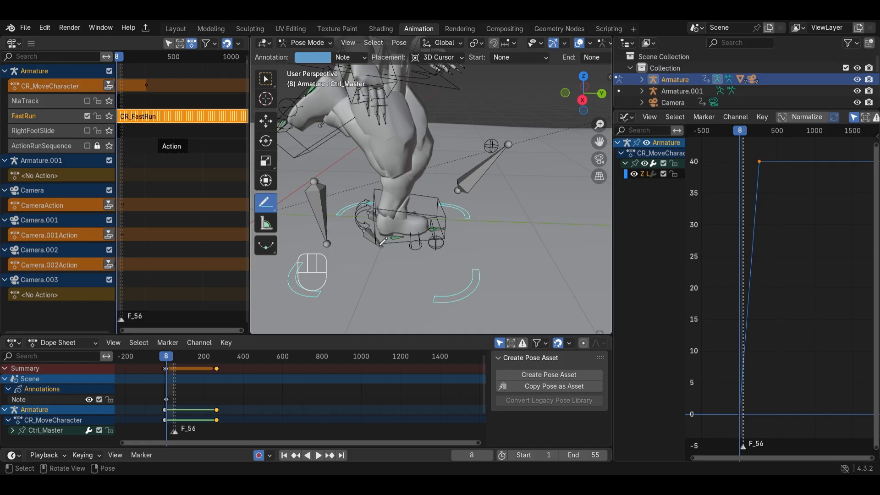
Step: Draw an annotation line under the planted foot at frame 8 and move the curve's last keyframe earlier to about frame 245
left_click_drag(383, 236, 432, 241)
scroll(496, 227, "down", 2, "alt")
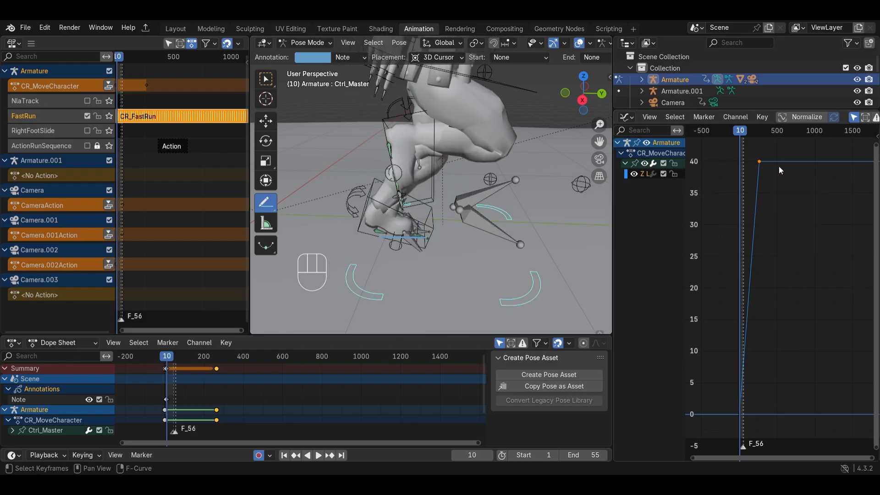
key("g")
key("x")
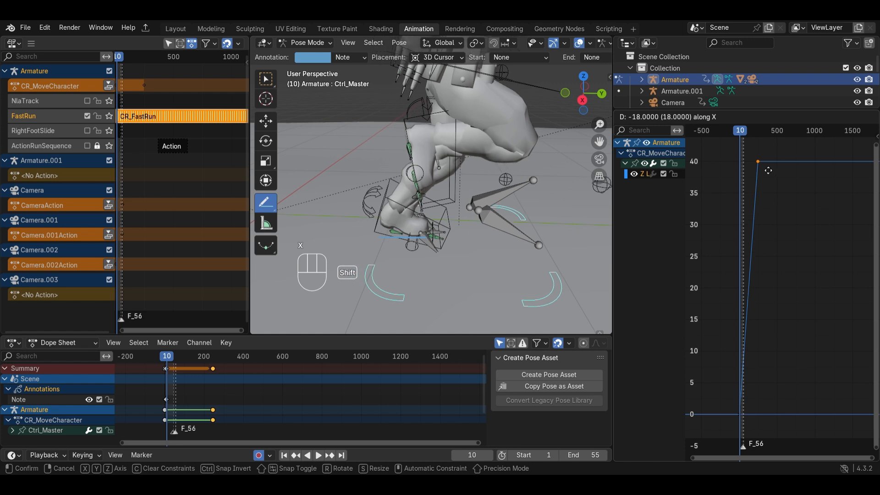
left_click(764, 169)
Step: Step through frames 5 to 11 to review the foot contact, and draw a new reference line along the sole at frame 7
scroll(771, 170, "down", 2, "alt")
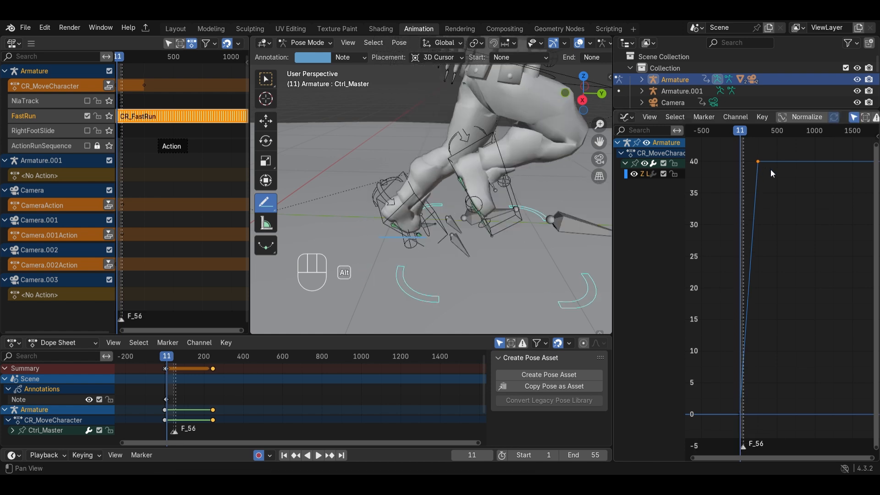
scroll(771, 170, "up", 2, "alt")
scroll(770, 169, "up", 5, "alt")
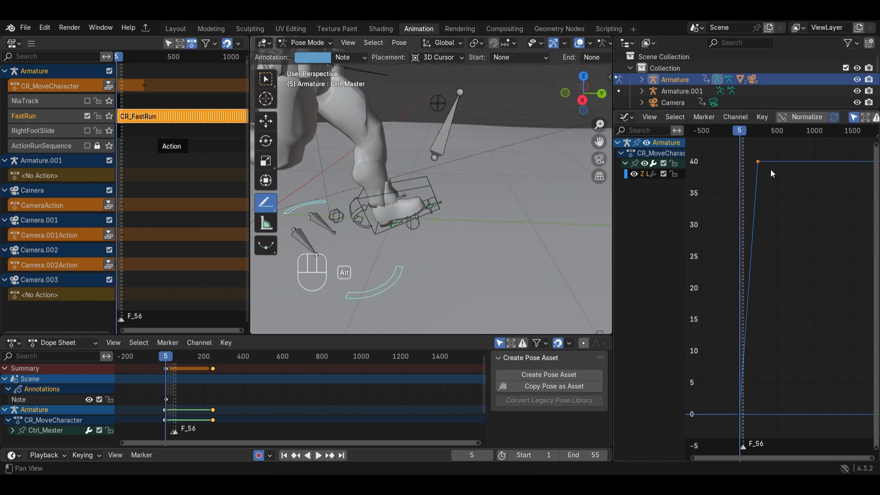
scroll(771, 173, "down", 2, "alt")
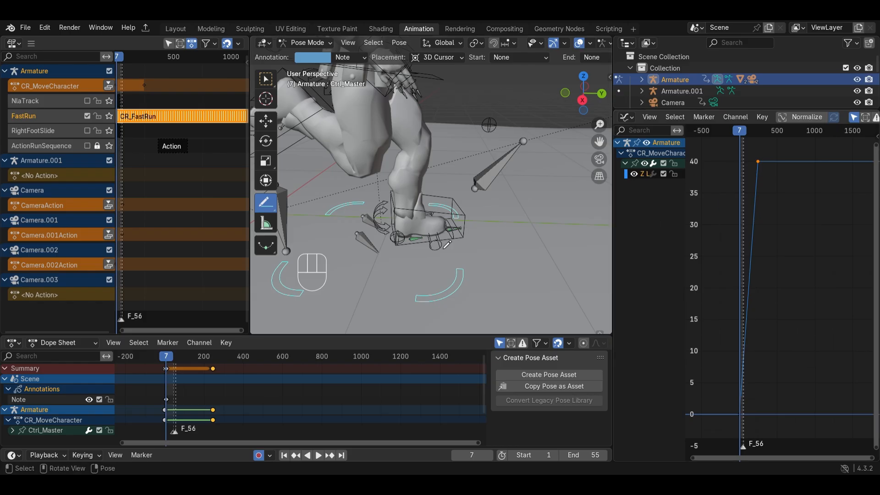
left_click_drag(397, 240, 446, 240)
Step: Compare the planted foot with its reference line over frames 7 to 9, and move the curve's last keyframe slightly earlier to about frame 240
scroll(819, 177, "down", 1, "alt")
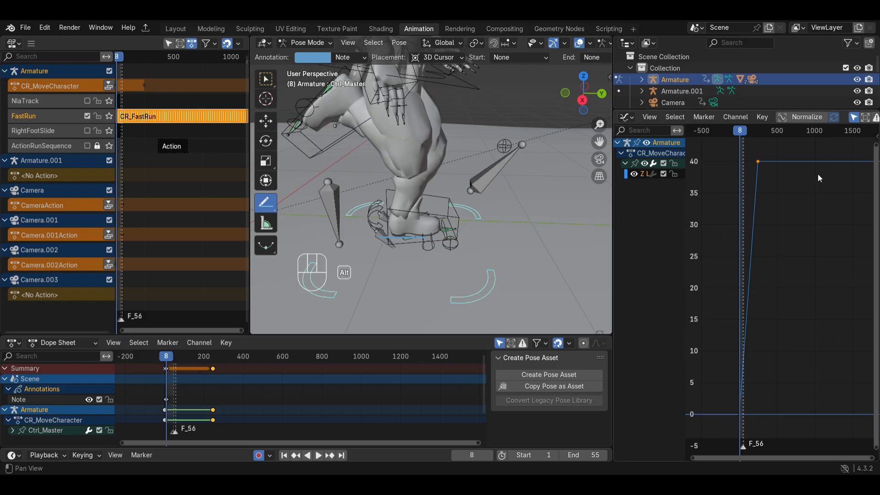
scroll(817, 174, "up", 1, "alt")
scroll(817, 177, "down", 1, "alt")
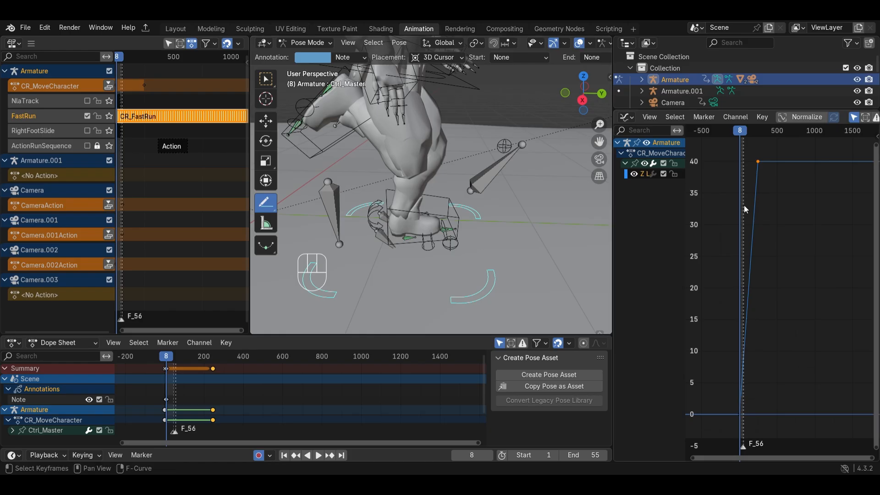
scroll(839, 185, "down", 1, "alt")
scroll(839, 184, "up", 2, "alt")
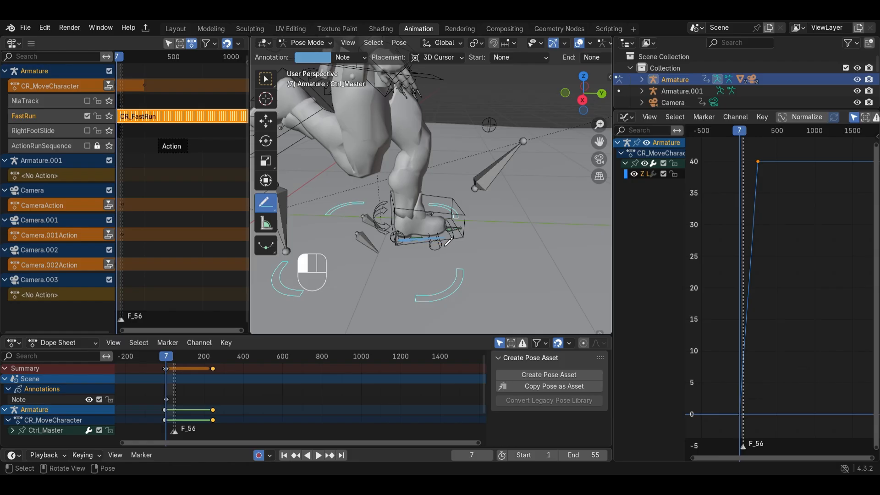
key("alt")
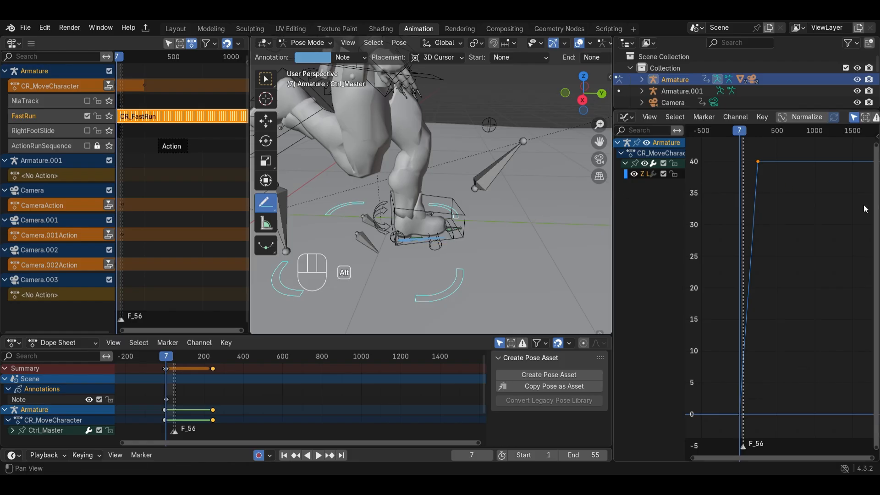
scroll(865, 209, "down", 1, "alt")
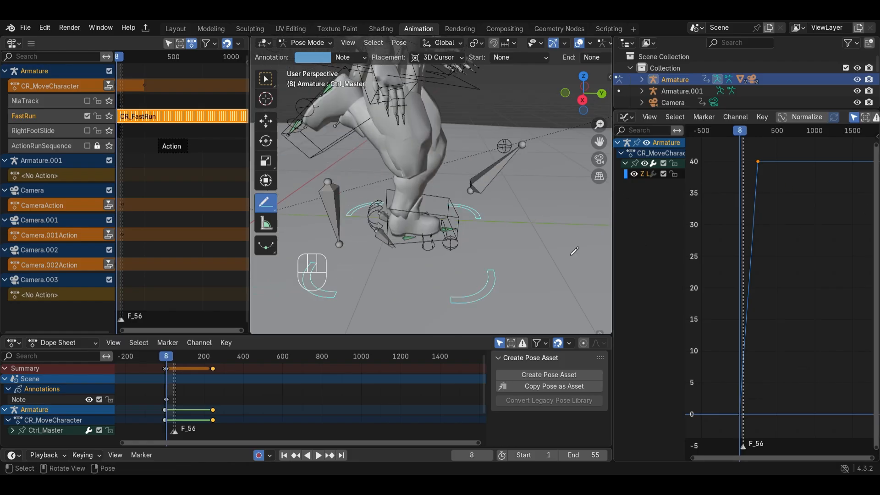
scroll(834, 221, "down", 1, "alt")
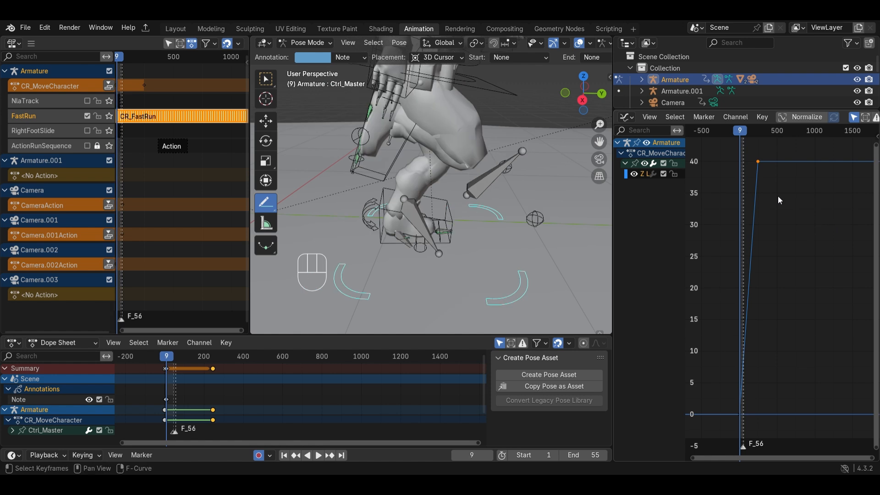
key("g")
key("x")
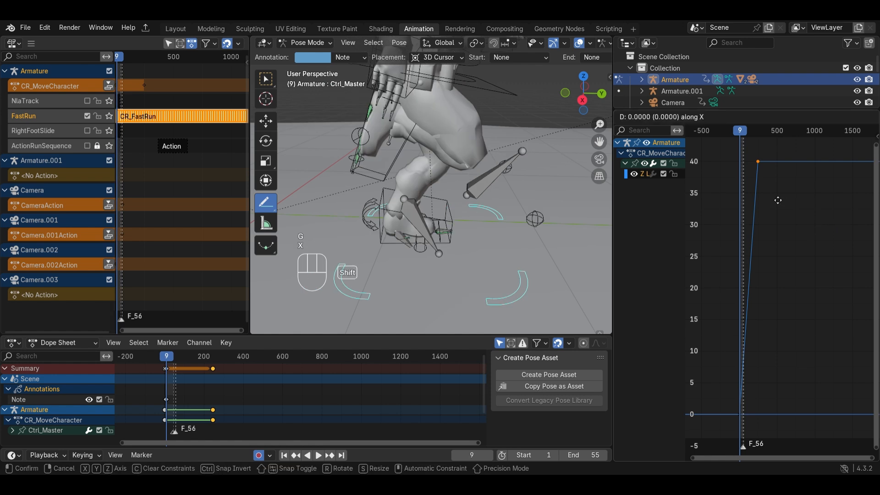
left_click(771, 200)
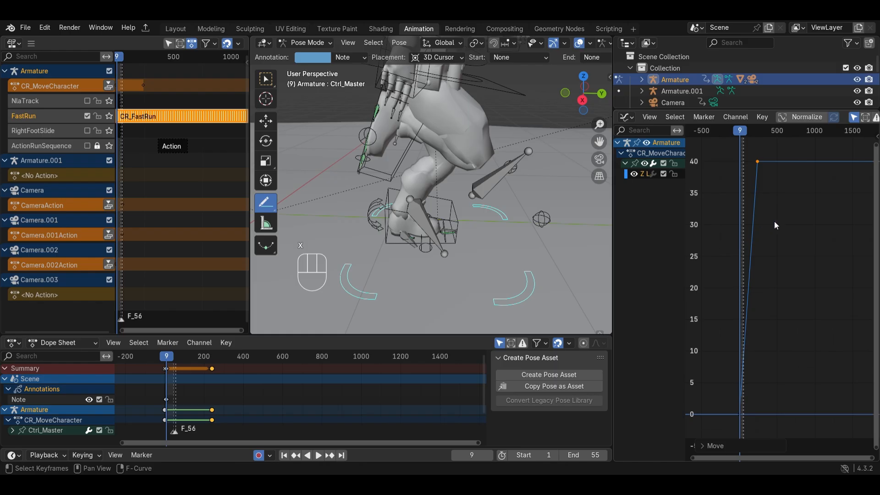
Step: Step back and forth through frames 7 to 11 to check the planted foot against its reference line
scroll(774, 221, "up", 1, "alt")
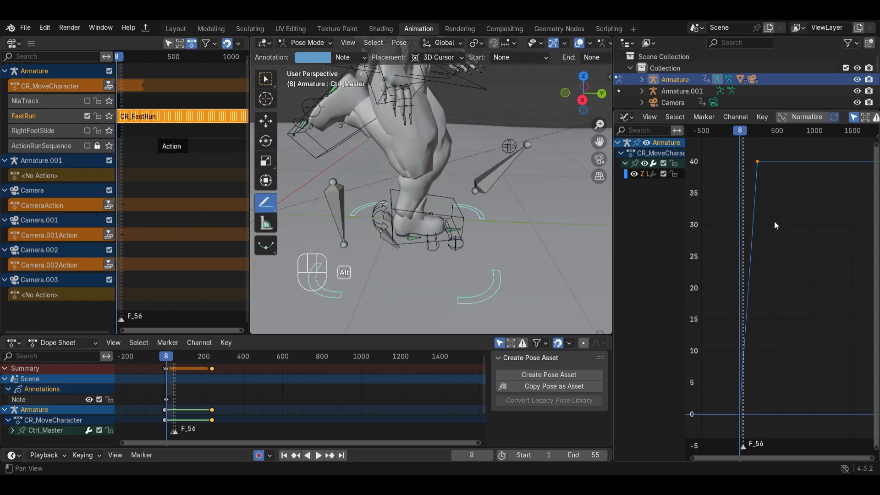
scroll(774, 221, "down", 1, "alt")
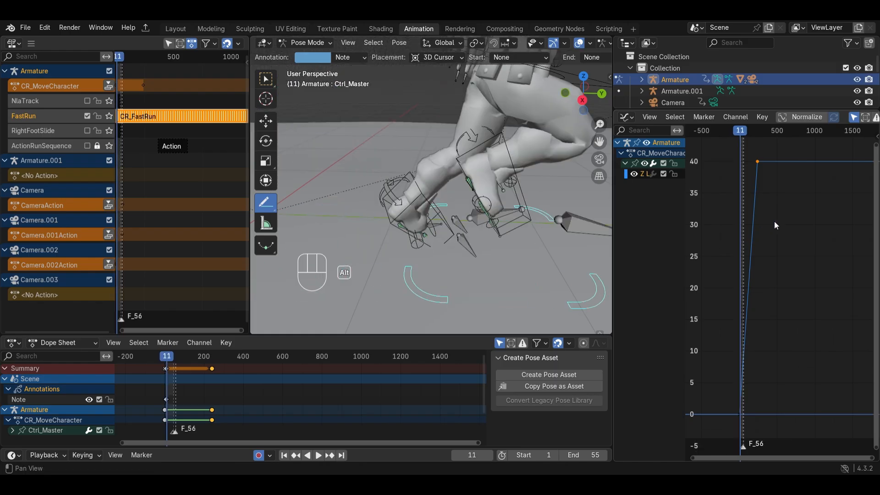
scroll(774, 221, "up", 3, "alt")
scroll(774, 221, "down", 2, "alt")
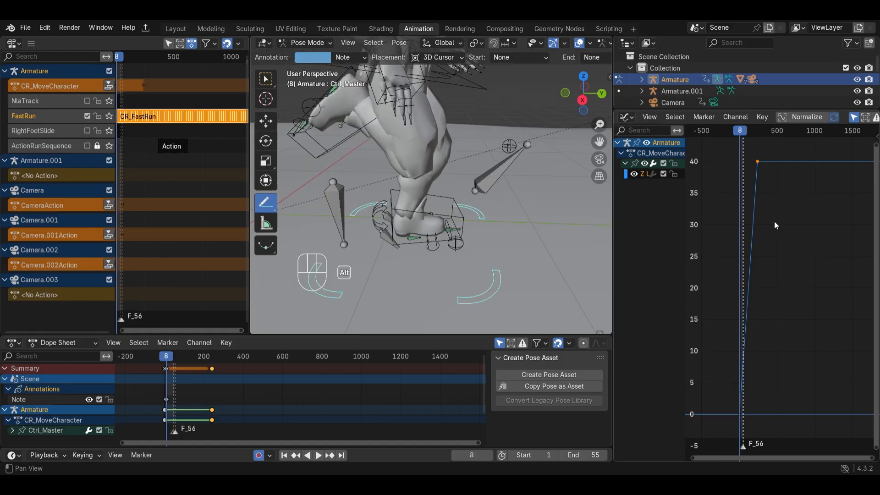
scroll(774, 226, "down", 1, "alt")
scroll(774, 221, "down", 2, "alt")
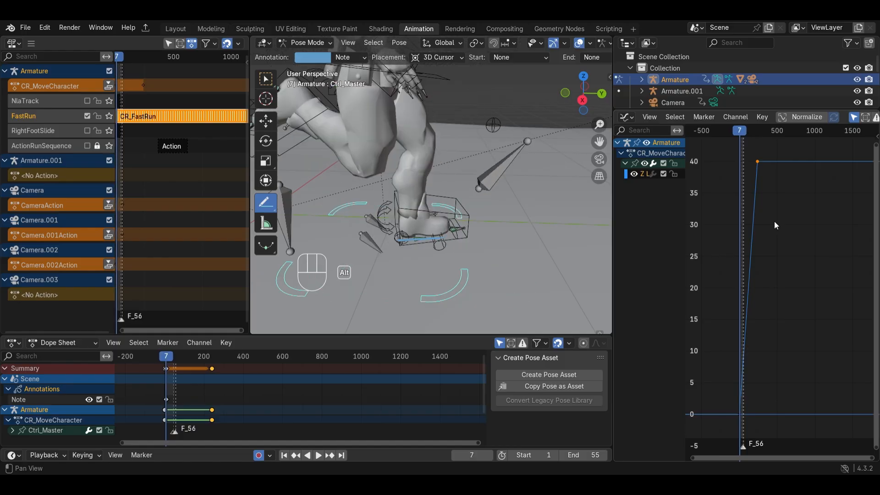
Step: Scrub forward from frame 11 to about frame 29 to review the whole character's run cycle
scroll(542, 226, "down", 7)
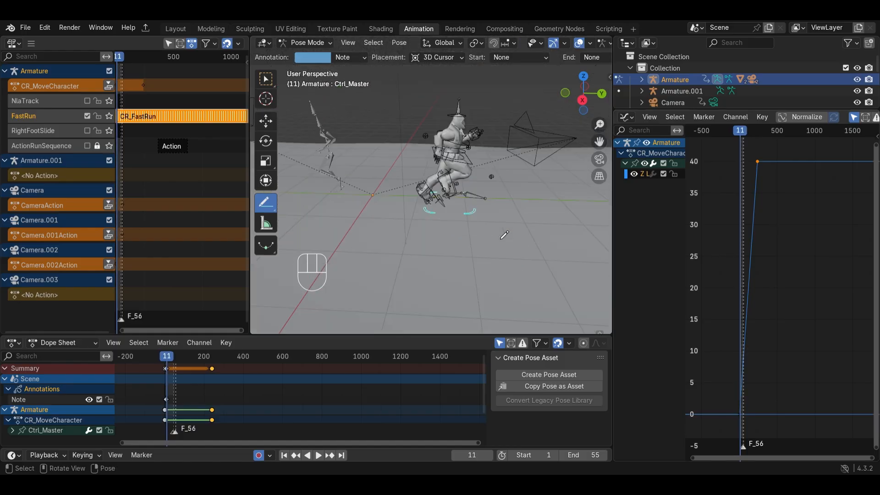
middle_click_drag(542, 226, 479, 238, "shift")
scroll(818, 153, "down", 5, "alt")
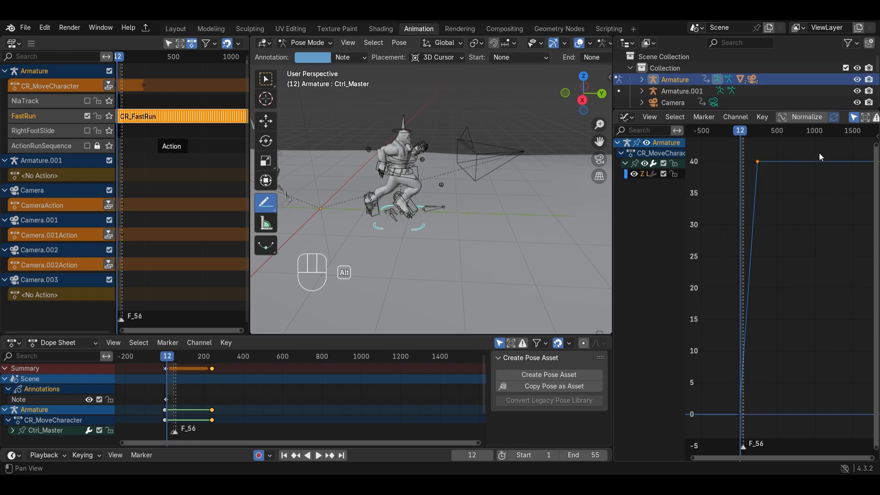
scroll(818, 153, "down", 6, "alt")
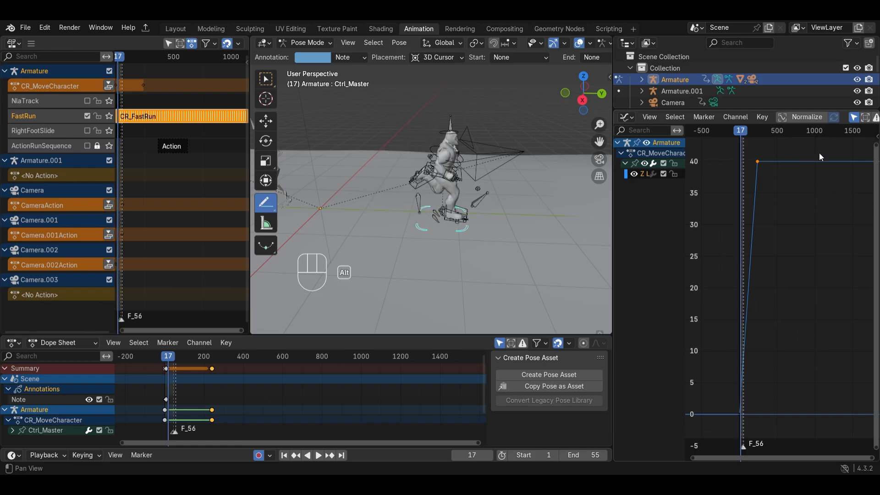
scroll(819, 152, "down", 5, "alt")
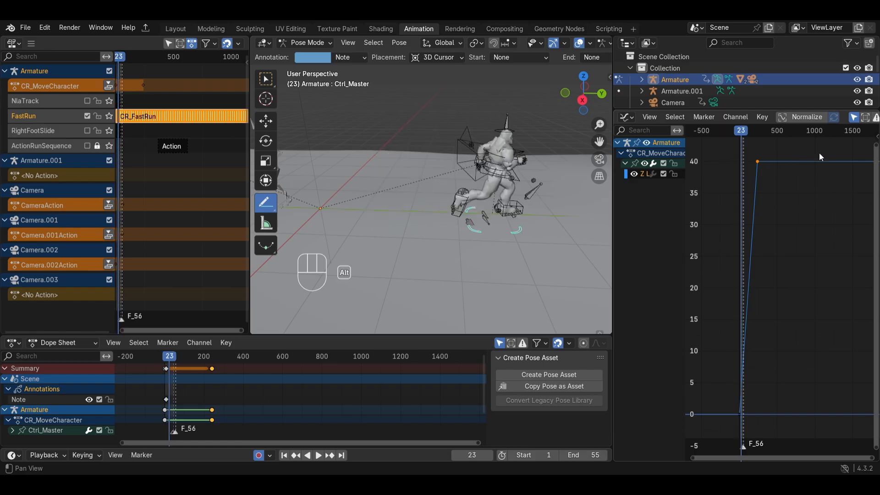
scroll(819, 153, "down", 1, "alt")
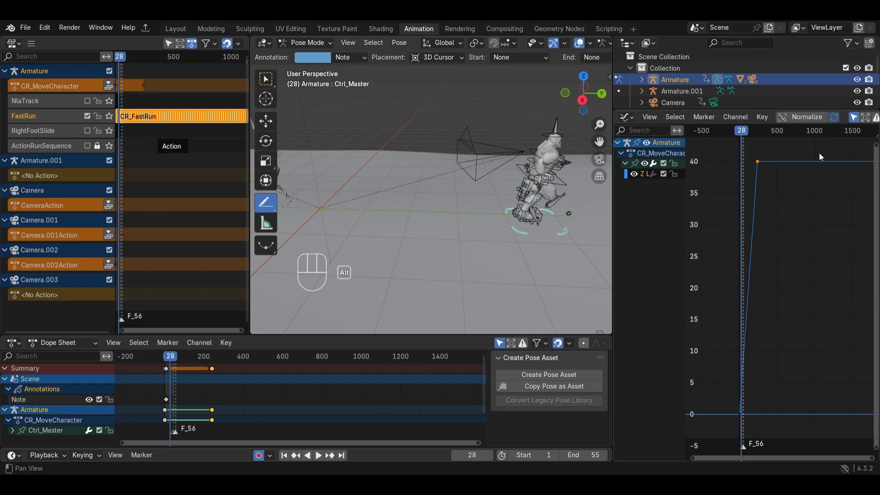
scroll(818, 153, "up", 1, "alt")
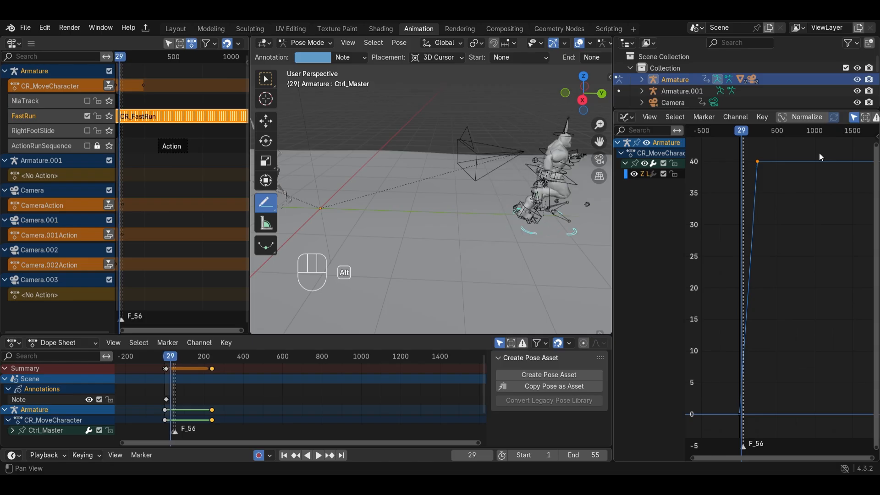
Step: Compare the planted foot over frames 23 to 27 and move the curve's last keyframe 6 frames earlier
scroll(554, 208, "up", 5)
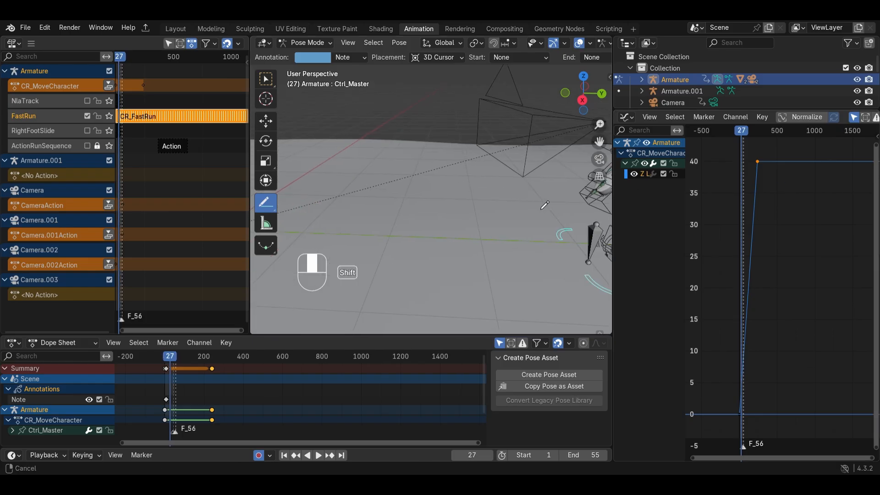
scroll(473, 185, "up", 1, "alt")
scroll(474, 185, "down", 1, "alt")
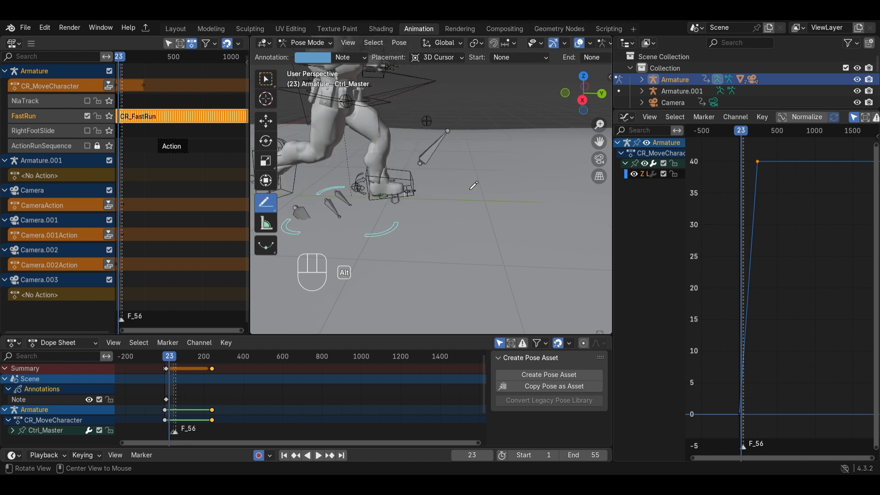
scroll(473, 185, "up", 1, "alt")
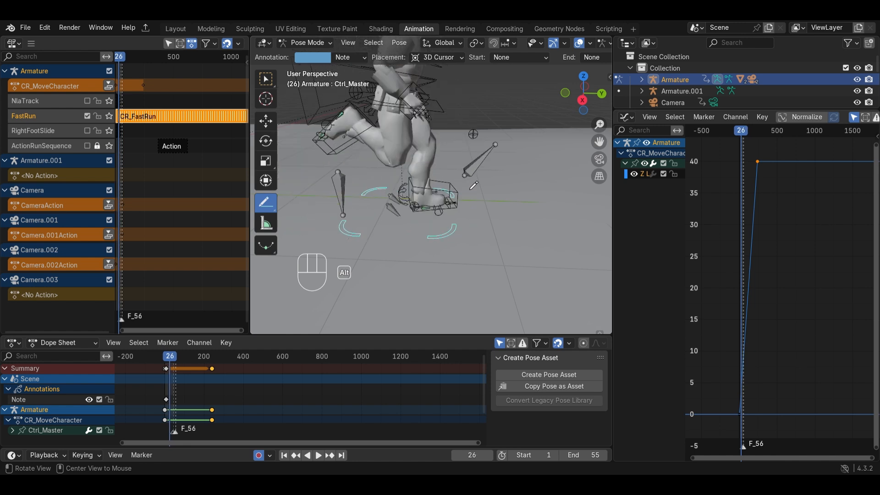
scroll(473, 185, "down", 1, "alt")
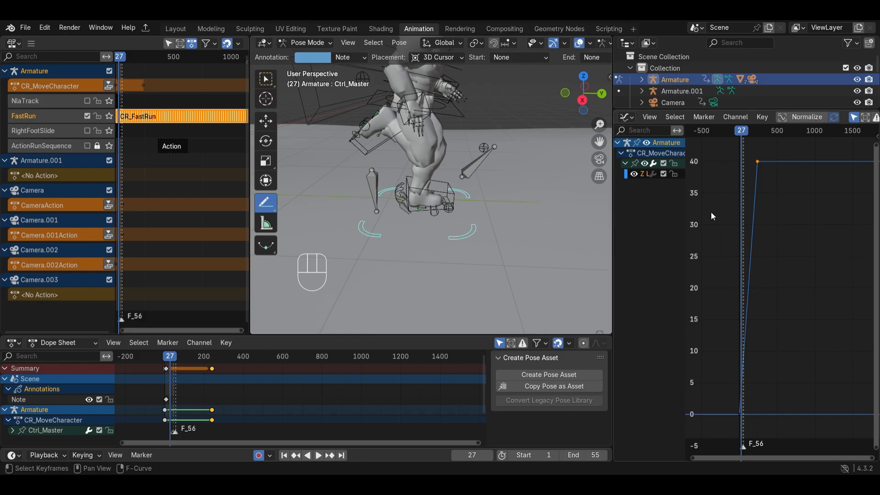
key("g")
key("x")
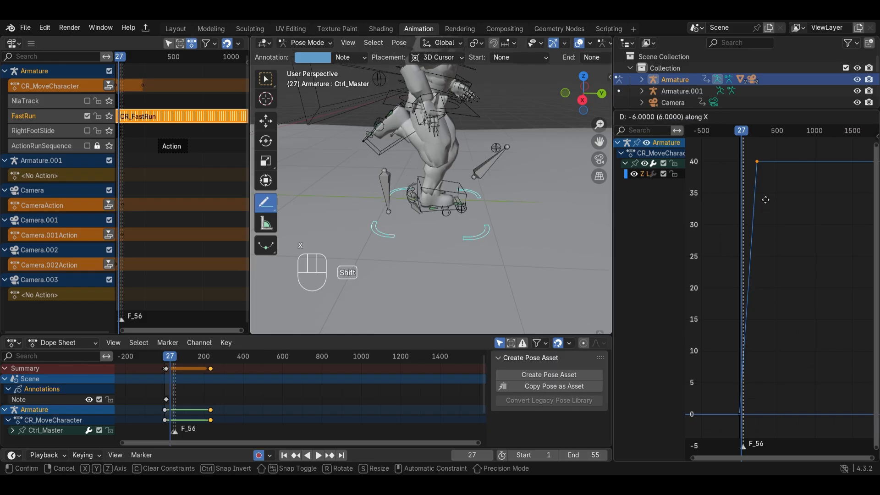
left_click(760, 196)
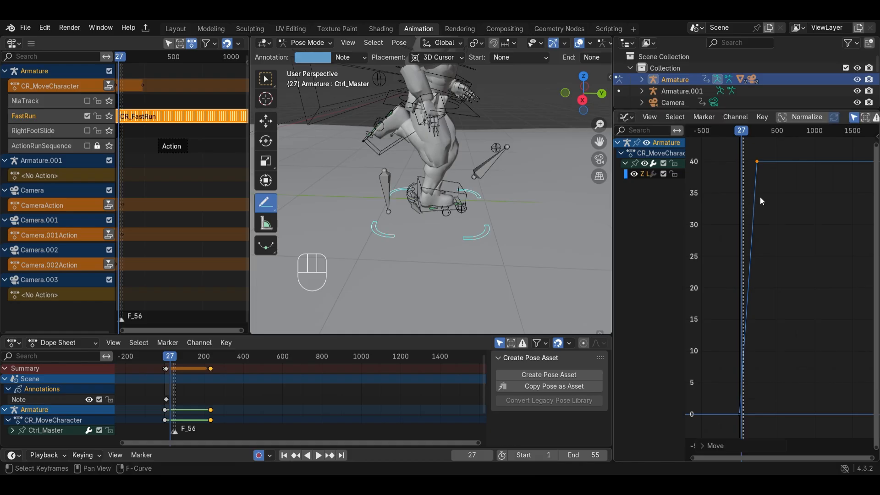
Step: Frame the whole forward-movement curve and step through frames 24 to 31 to examine the planted foot for remaining sliding
scroll(779, 194, "up", 3)
middle_click_drag(766, 181, 802, 295)
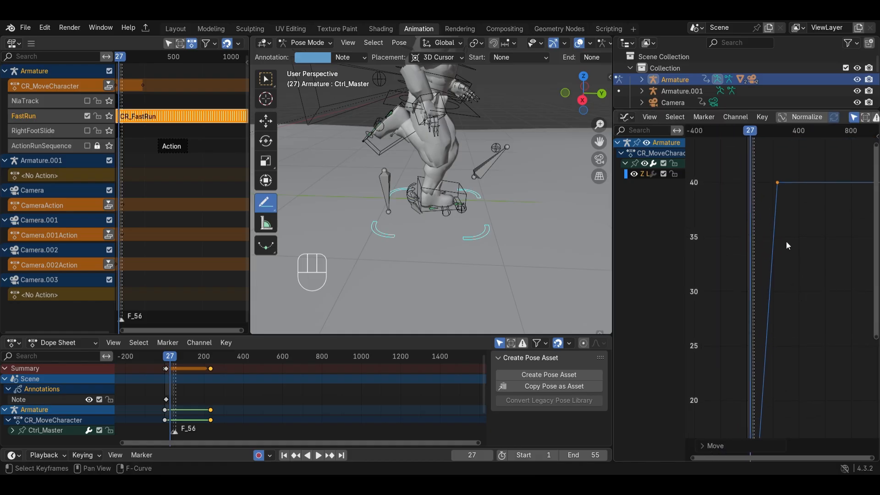
scroll(786, 242, "down", 1)
key("f")
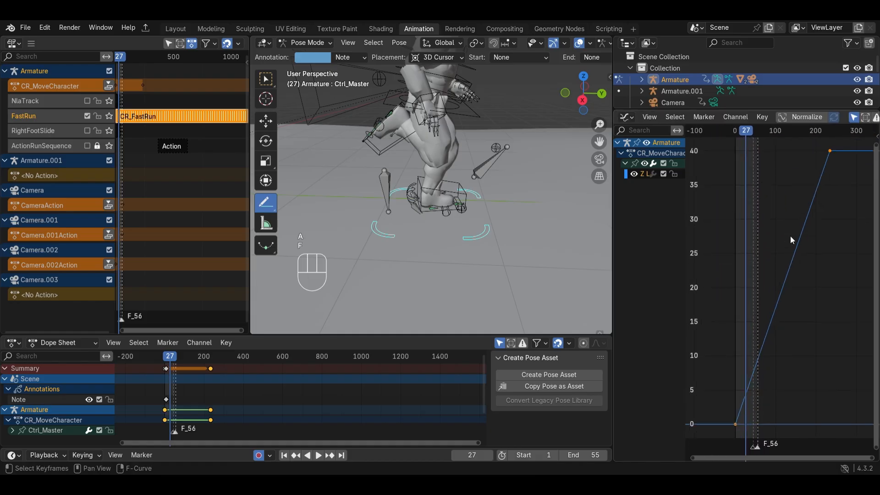
scroll(466, 213, "up", 3)
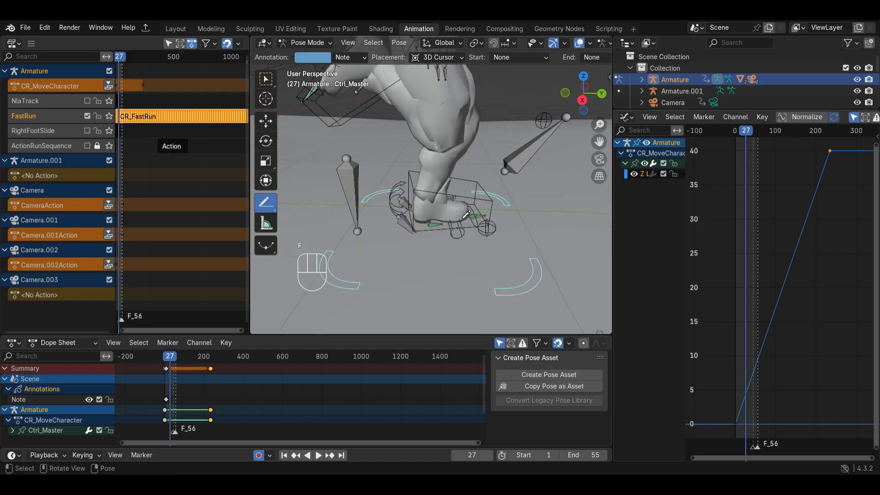
key("Left")
key("Left")
key("Left")
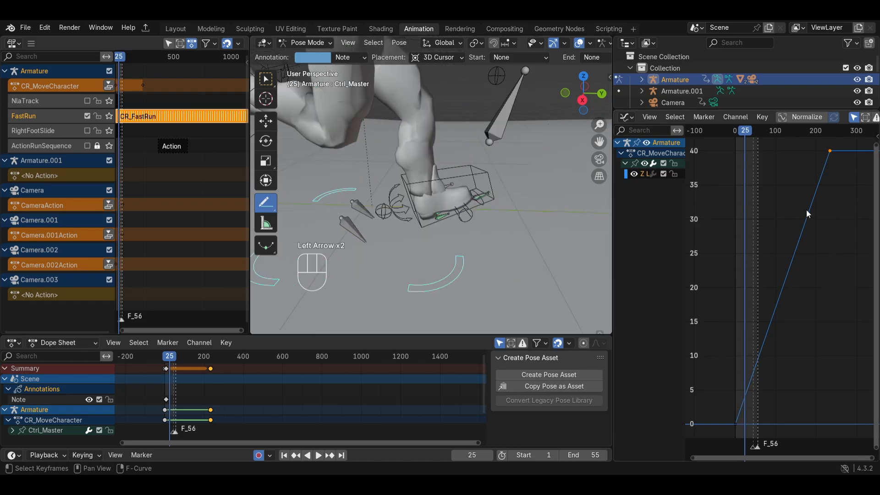
key("Right")
key("Right")
key("Right")
key("Right")
key("Right")
key("Right")
key("Right")
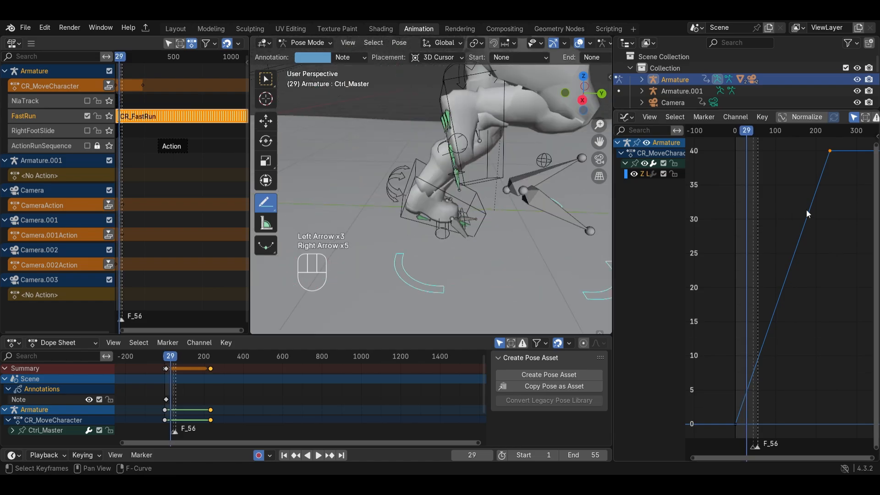
Step: Play the animation from frame 31 with the character's whole running path in view
scroll(543, 183, "down", 4)
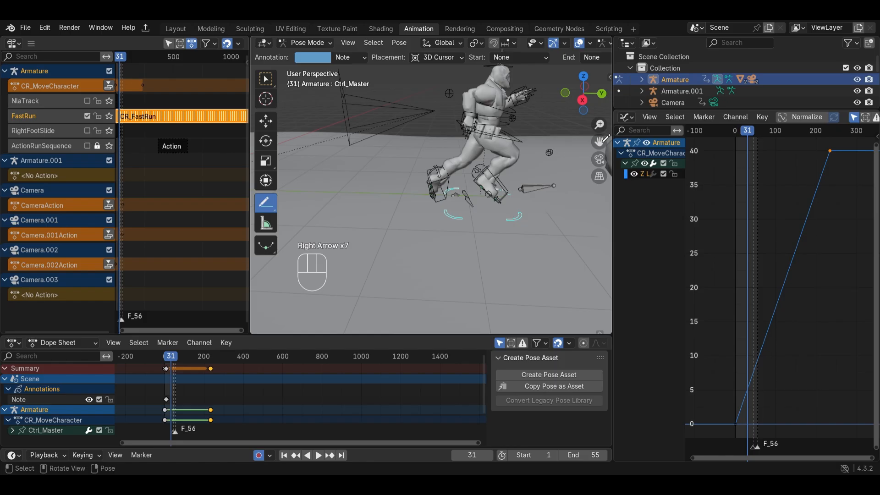
left_click_drag(599, 142, 347, 160)
scroll(468, 189, "down", 9)
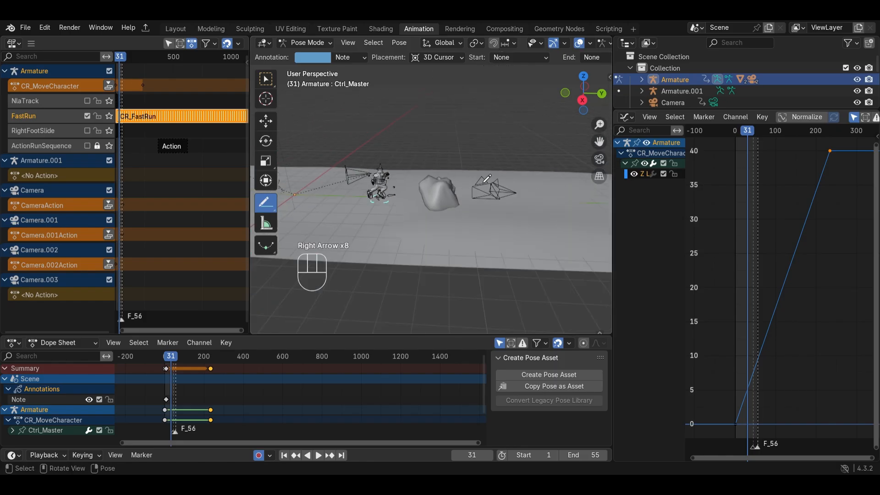
key("Right")
key("space")
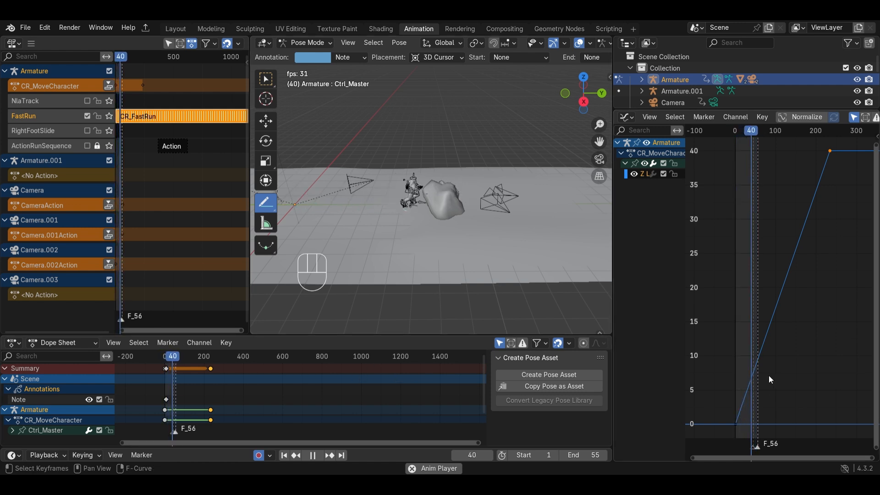
Step: Extend the scene's end frame to 234 to match the last keyframe of the forward-movement curve
left_click_drag(583, 455, 718, 455)
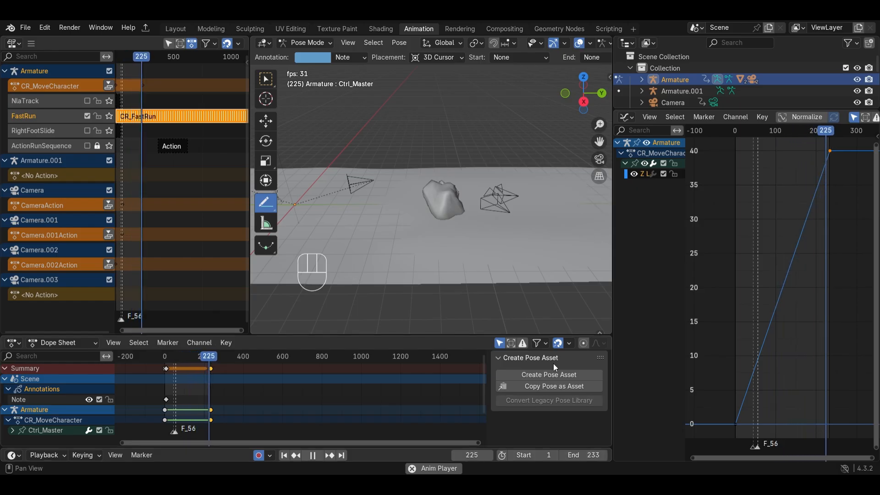
scroll(833, 153, "up", 9)
middle_click_drag(812, 250, 732, 348)
scroll(755, 318, "up", 6)
middle_click_drag(710, 271, 745, 268)
scroll(745, 263, "up", 8)
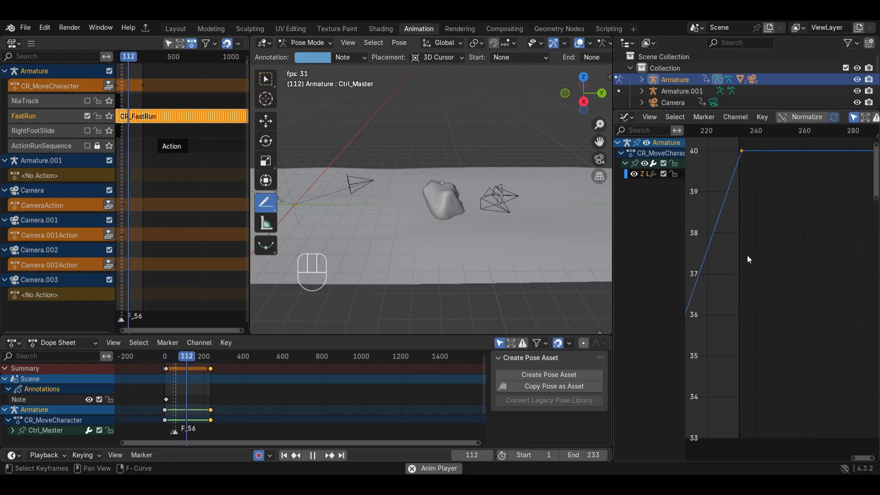
left_click(603, 455)
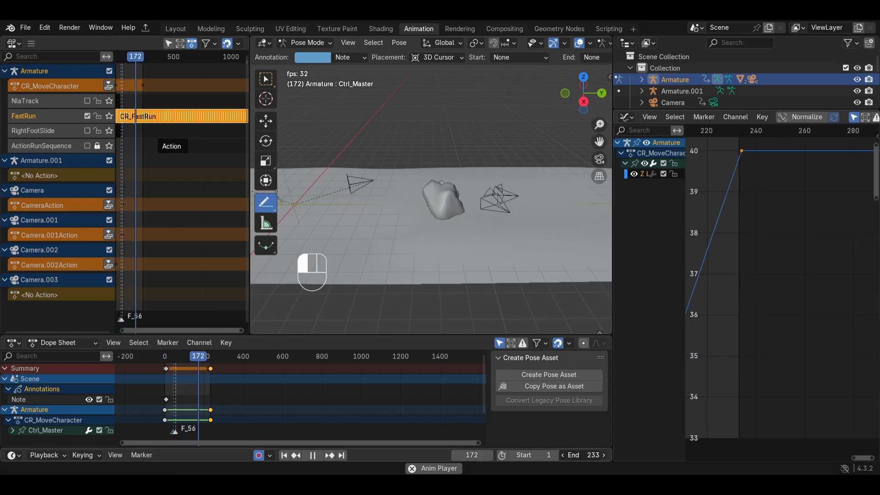
Step: Watch the run play over the extended range along the far part of the path, and stop playback
scroll(758, 259, "down", 3)
scroll(757, 264, "down", 5)
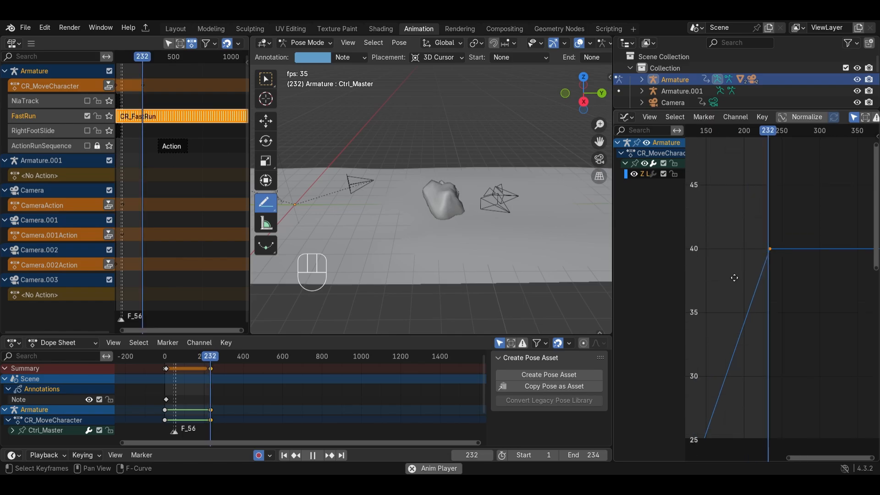
middle_click_drag(735, 277, 778, 277)
scroll(756, 277, "down", 3)
scroll(527, 201, "down", 4)
scroll(527, 202, "up", 3)
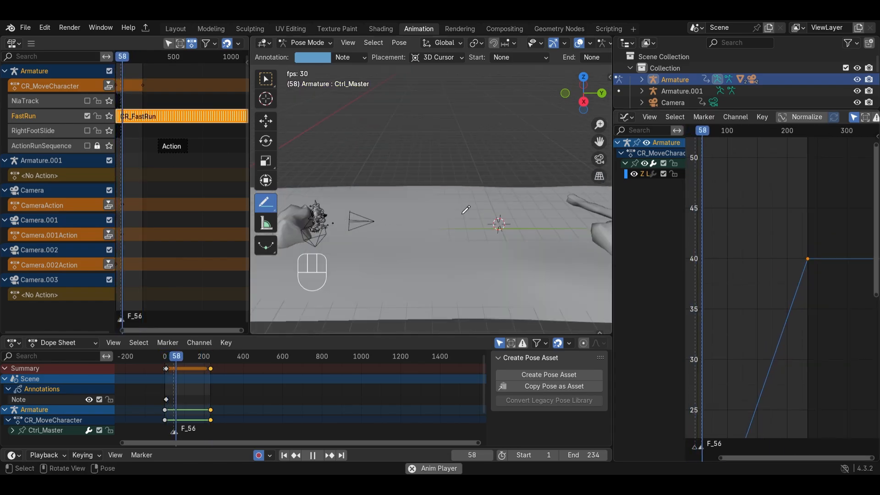
scroll(517, 243, "up", 3)
middle_click_drag(517, 247, 293, 245, "shift")
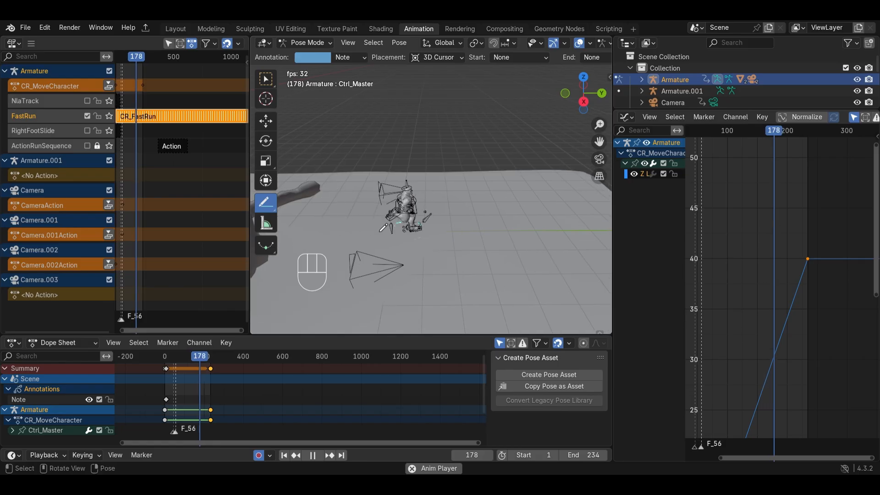
key("space")
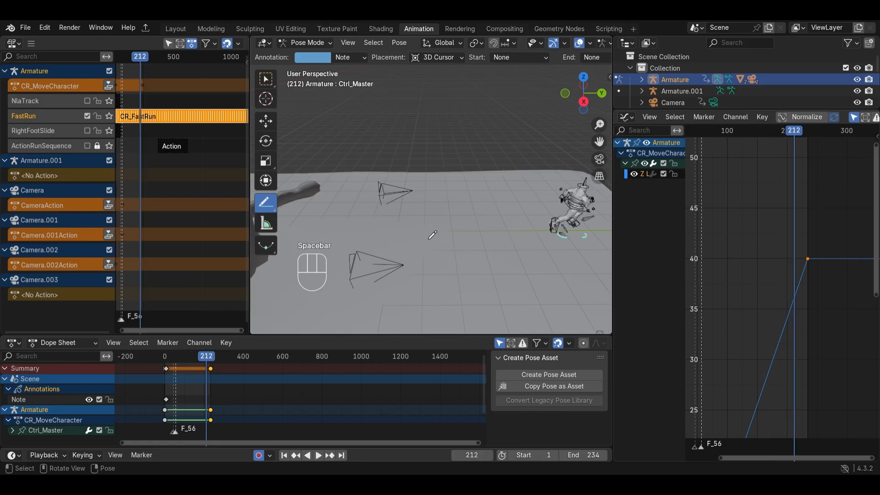
Step: Return to frame 1 and look back along the running path towards the character from the front
scroll(429, 234, "down", 4)
key("shift+Left")
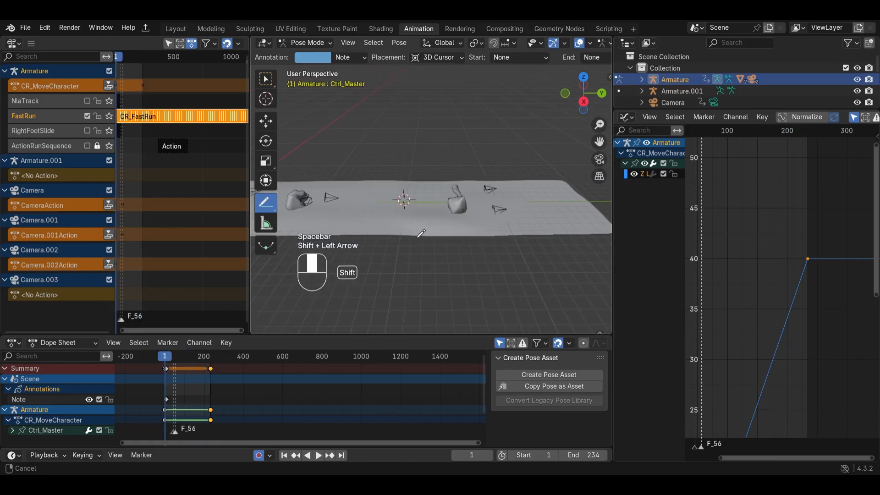
middle_click_drag(420, 234, 252, 231)
scroll(693, 158, "up", 1)
middle_click_drag(601, 199, 465, 195)
scroll(422, 220, "up", 4)
middle_click_drag(413, 220, 601, 146, "shift")
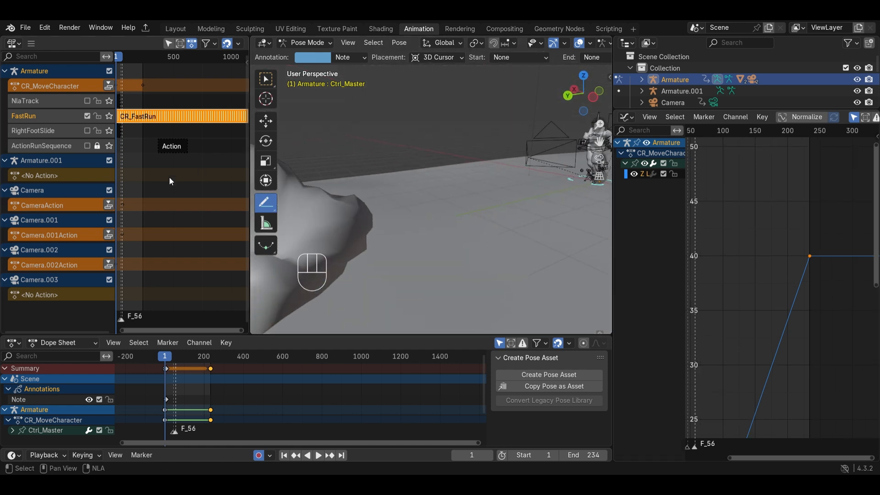
Step: Widen the NLA editor and the 3D viewport, with the start of the CR_FastRun strip and the running character in close view
scroll(173, 133, "down", 1)
middle_click_drag(143, 143, 192, 160)
scroll(188, 161, "up", 12)
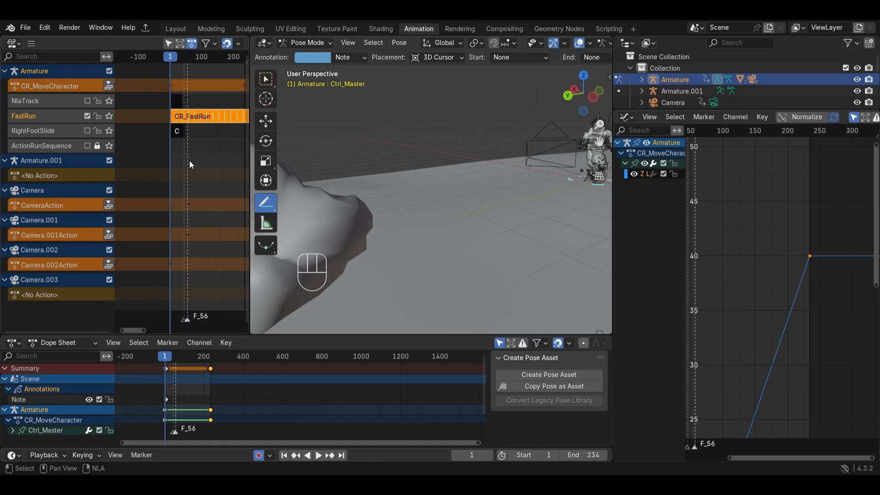
scroll(189, 160, "up", 6)
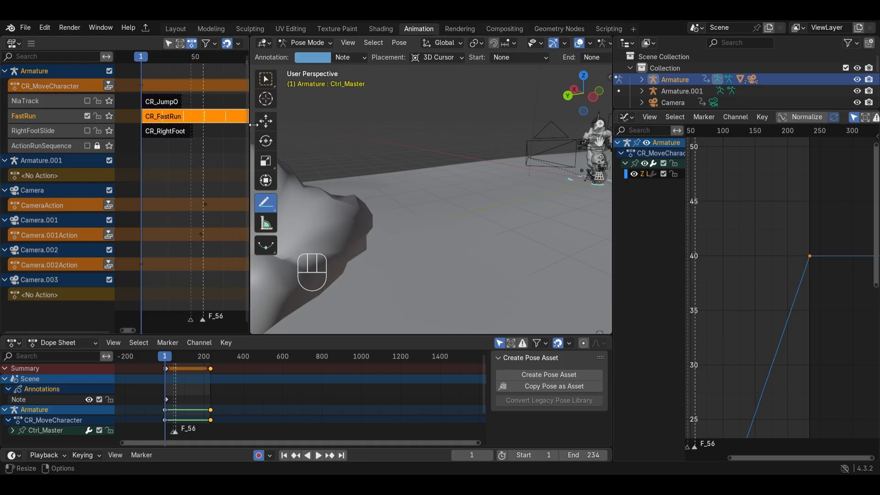
left_click_drag(252, 125, 264, 125)
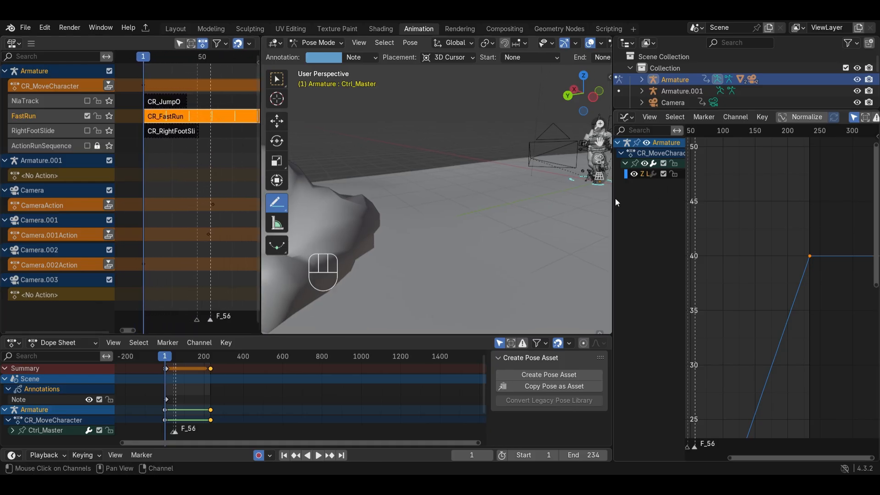
left_click_drag(616, 203, 830, 202)
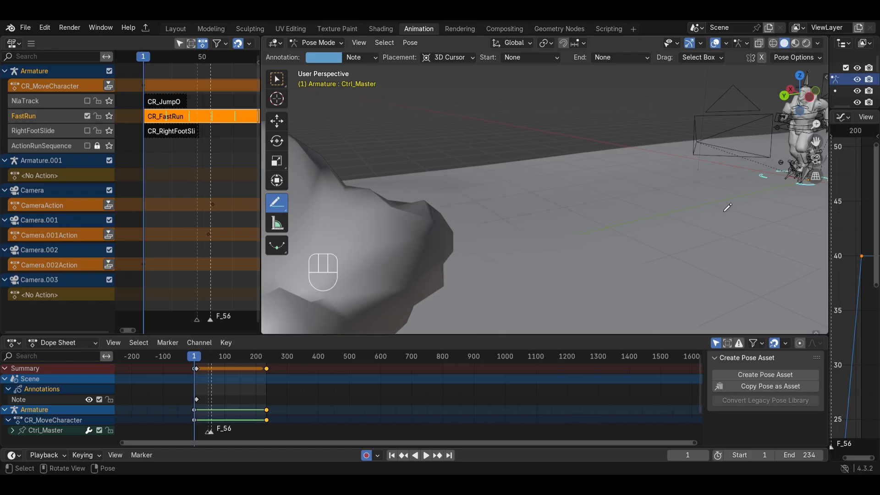
scroll(724, 211, "down", 3)
middle_click_drag(724, 211, 581, 216, "shift")
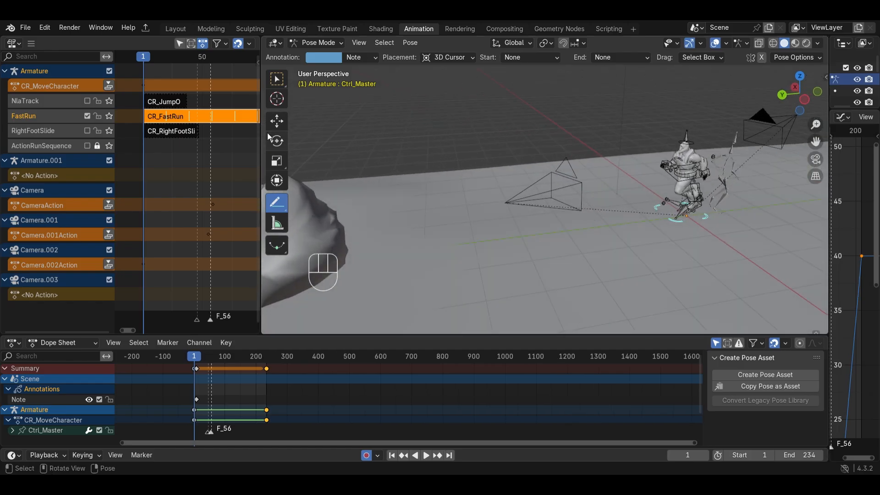
left_click_drag(263, 140, 434, 140)
middle_click_drag(632, 216, 473, 202, "shift")
scroll(495, 182, "up", 2)
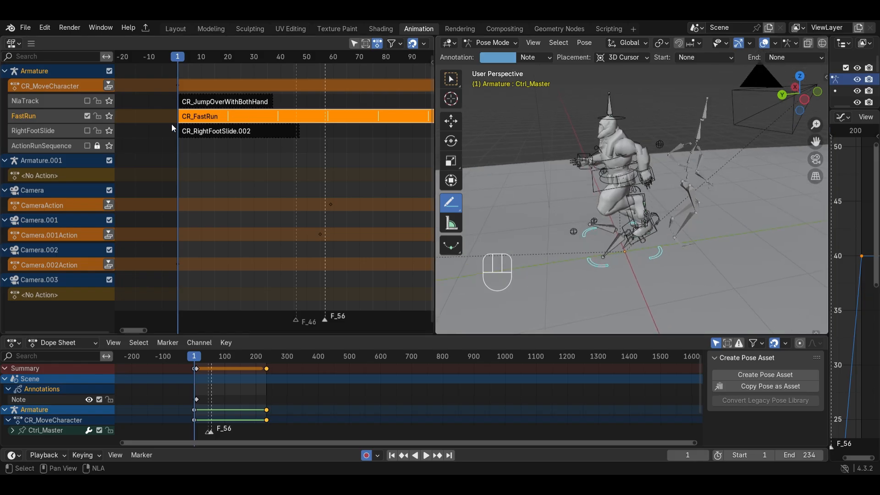
Step: Show the CR_FastRun strip's properties and set its extrapolation to Nothing
left_click(434, 63)
middle_click_drag(249, 165, 230, 182, "shift")
left_click(390, 123)
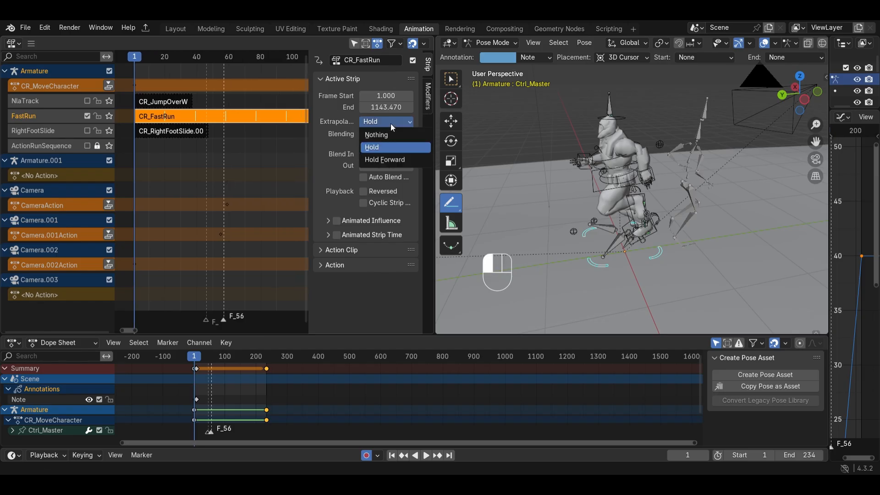
left_click(390, 133)
Step: Shorten the CR_FastRun strip to the scene's frame range by setting its action clip repeat to 12.290
scroll(210, 131, "down", 6)
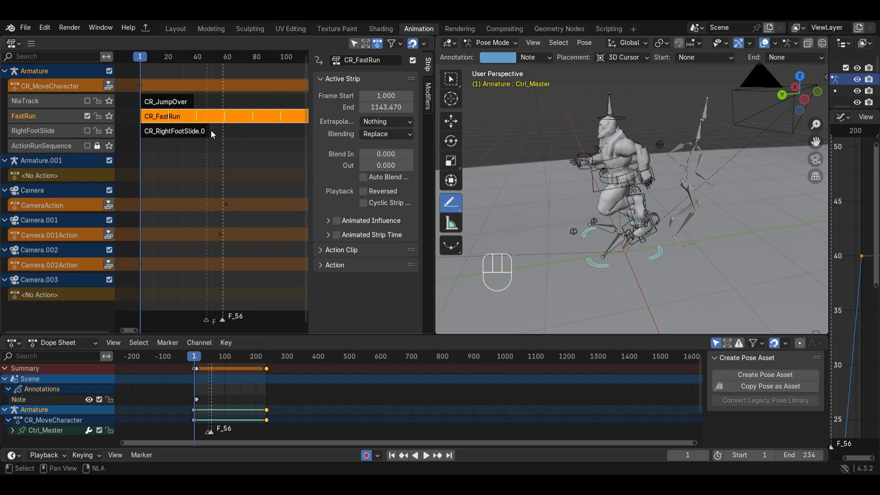
middle_click_drag(267, 124, 237, 138)
scroll(237, 138, "down", 1)
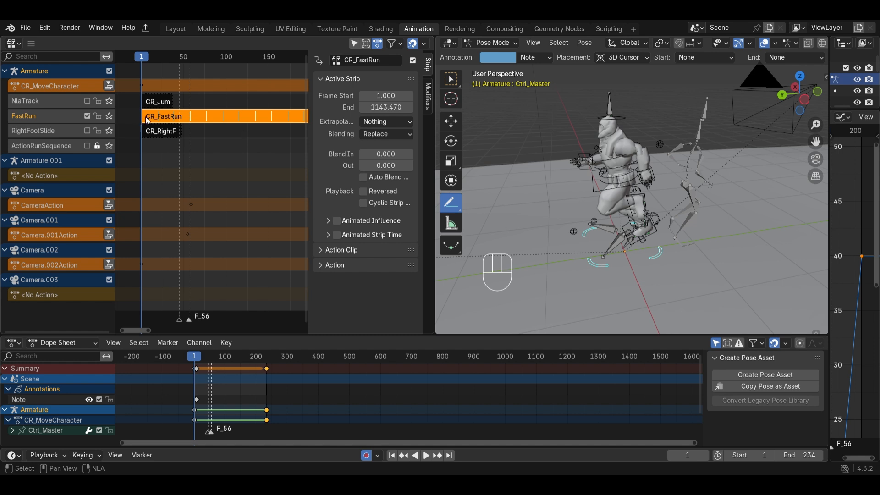
scroll(238, 125, "down", 2)
scroll(262, 106, "down", 2)
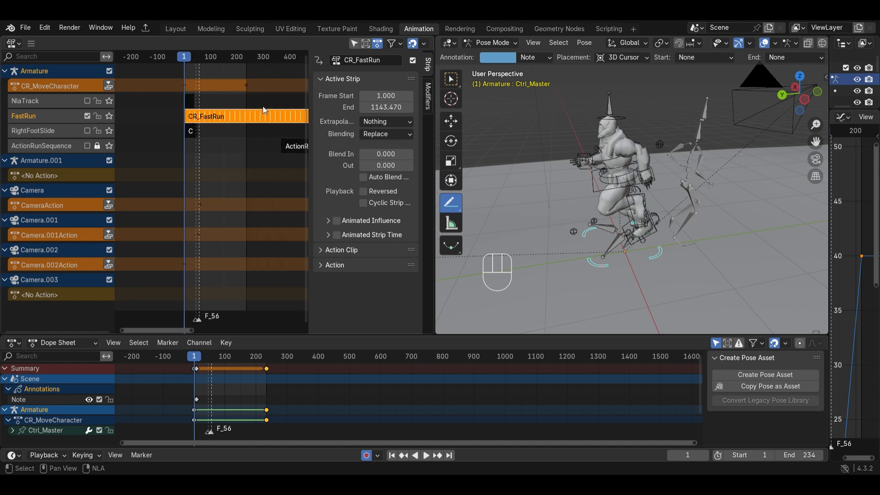
scroll(262, 106, "down", 10)
scroll(263, 105, "up", 10)
scroll(259, 114, "up", 3)
scroll(264, 136, "down", 1)
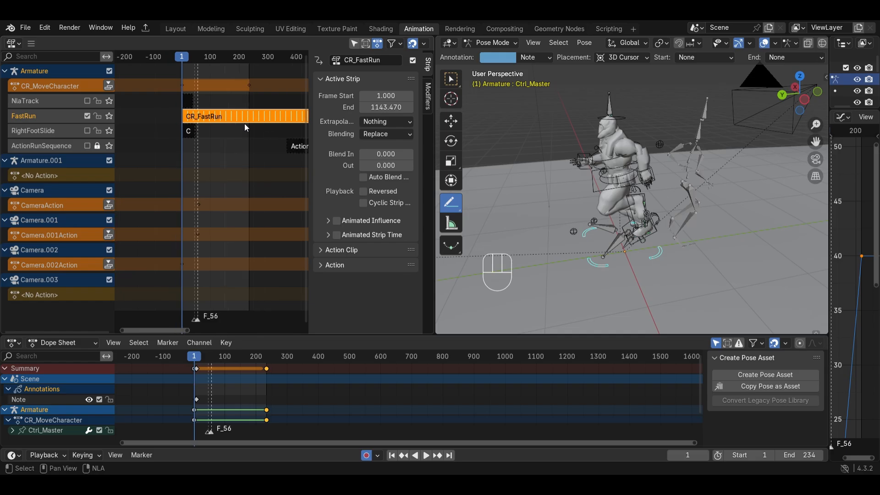
left_click(320, 250)
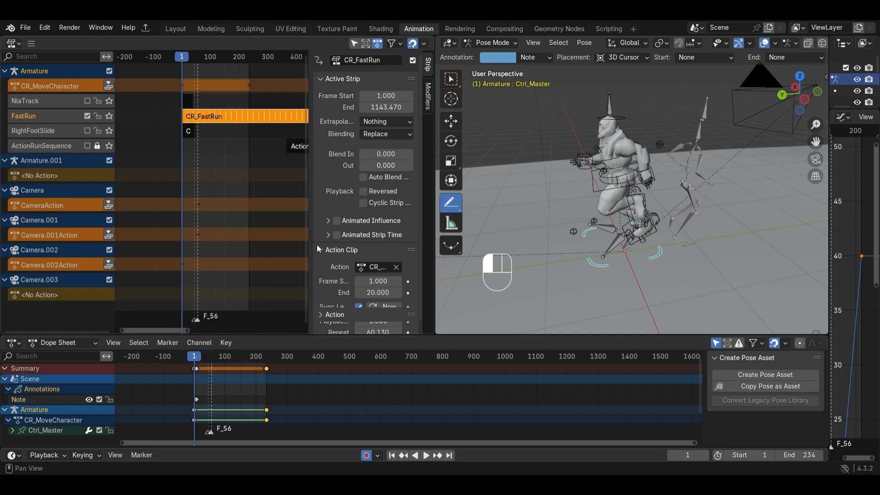
scroll(397, 301, "down", 2)
left_click_drag(394, 308, 380, 307, "shift")
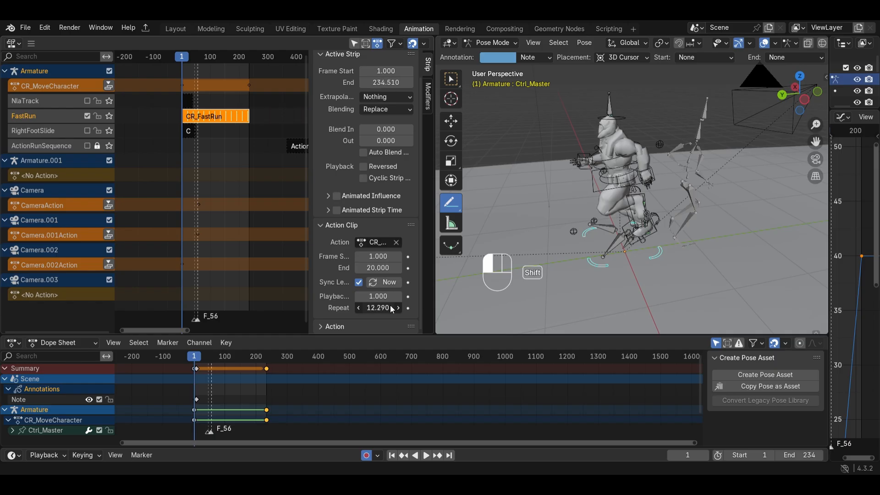
Step: Limit the NLA editor to the selected armature's tracks, with the first frames of the strips in view
scroll(199, 157, "up", 6)
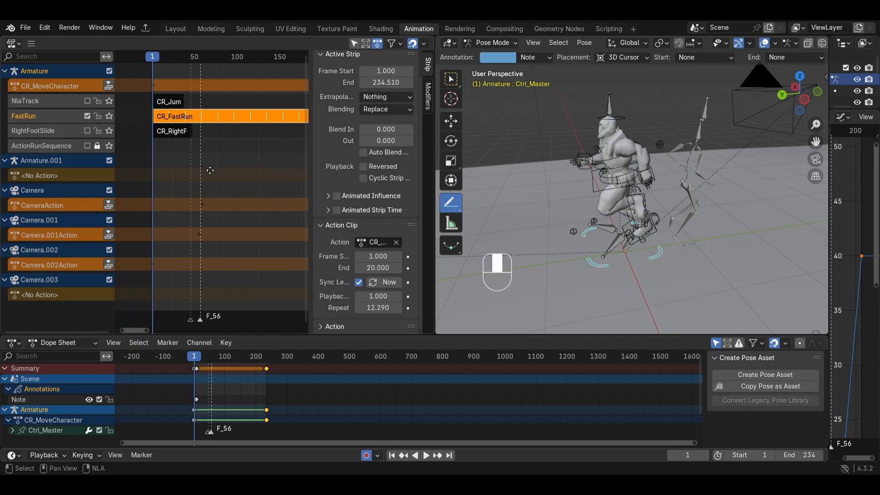
scroll(210, 170, "up", 1)
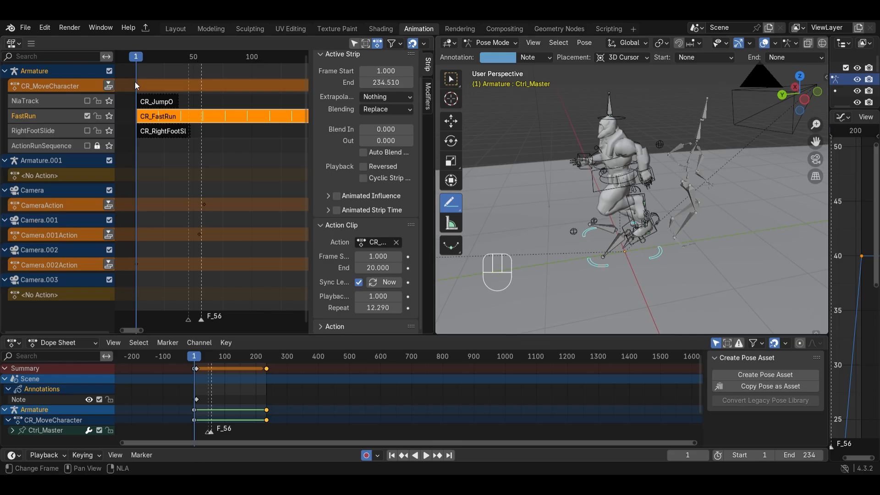
left_click(356, 43)
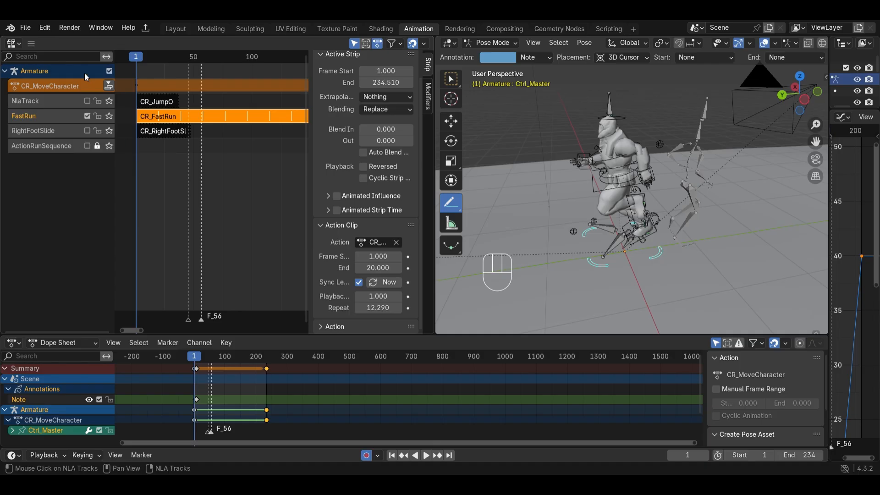
scroll(169, 151, "up", 3)
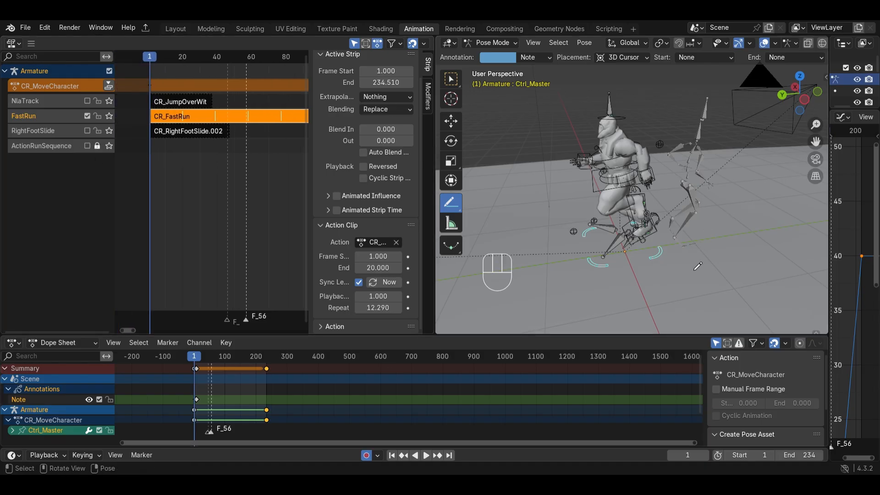
Step: Look at the character and the surrounding cameras from the other side, and inspect the start of the NLA strips closely
middle_click_drag(650, 213, 658, 208)
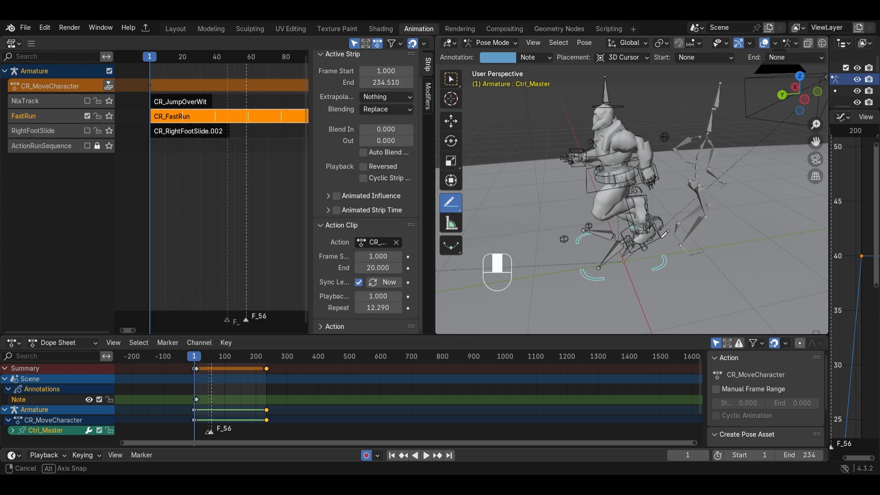
middle_click_drag(662, 238, 434, 197)
scroll(663, 224, "down", 2)
scroll(664, 222, "down", 6)
scroll(689, 171, "up", 3)
middle_click_drag(561, 208, 599, 210)
scroll(599, 211, "up", 3)
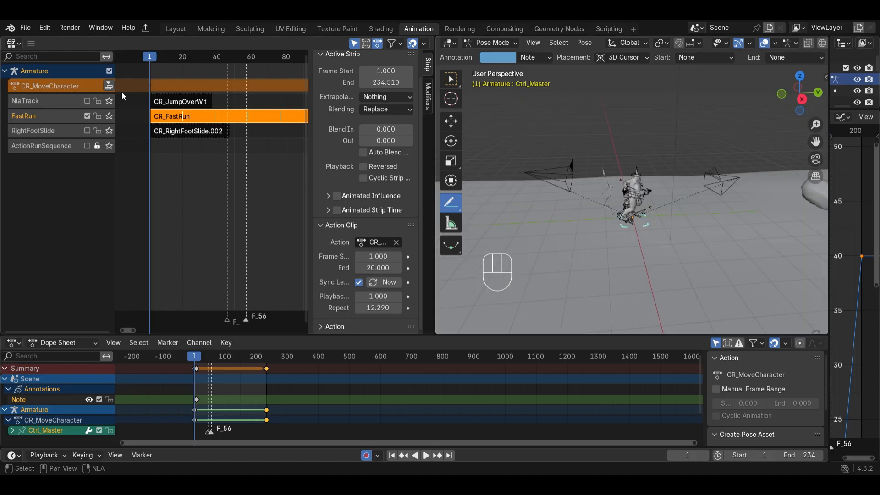
scroll(196, 174, "up", 3)
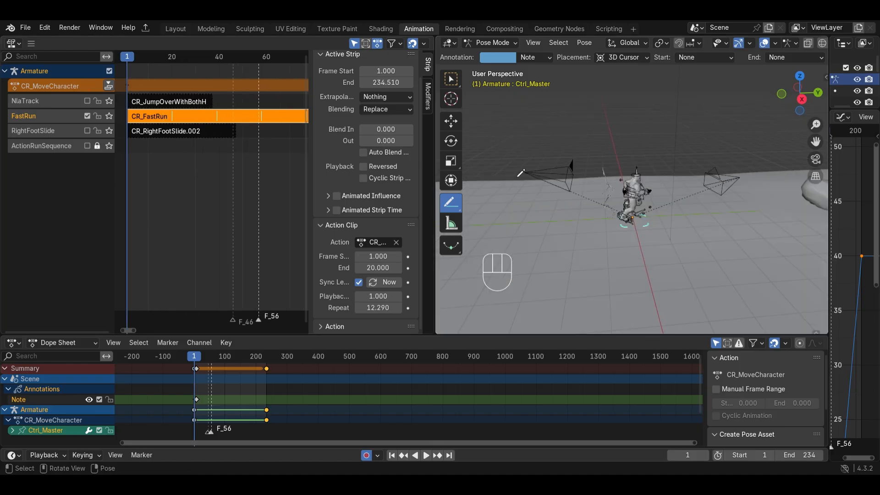
Step: Examine the rocks and the log that lie as obstacles along the character's running path
scroll(737, 214, "down", 2)
middle_click_drag(739, 215, 596, 221, "shift")
scroll(674, 196, "down", 1)
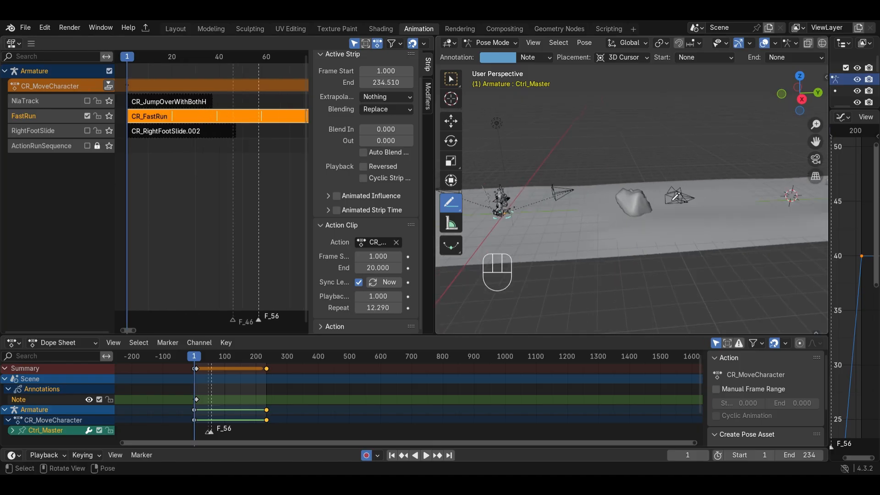
scroll(675, 197, "down", 2)
scroll(721, 176, "down", 2)
middle_click_drag(721, 177, 628, 191, "shift")
scroll(720, 213, "up", 5)
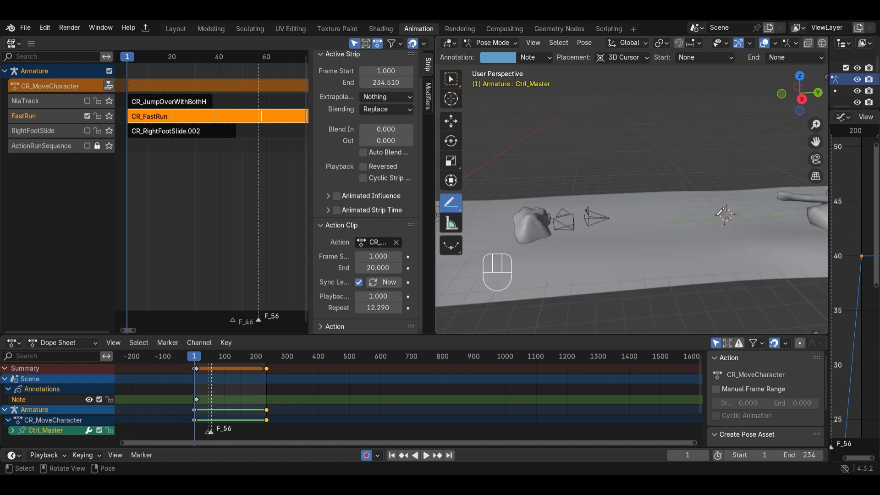
middle_click_drag(721, 212, 653, 209)
middle_click_drag(752, 300, 641, 261, "shift")
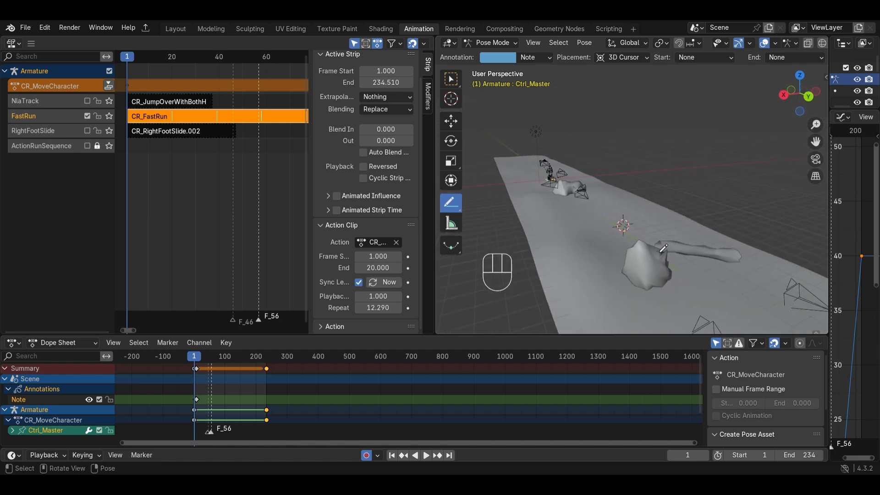
key("ctrl")
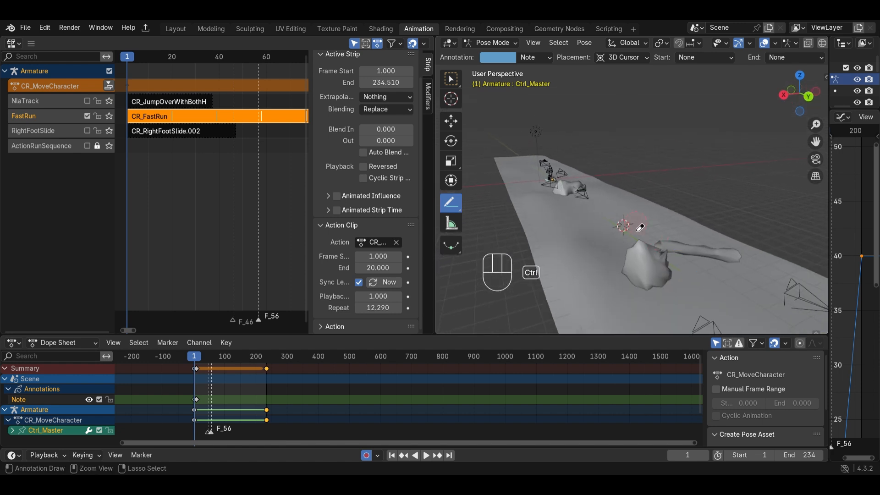
Step: Move the CR_JumpOverWithBothHand strip to start at frame 52 and enable its NlaTrack track, with the character back in view
middle_click_drag(585, 214, 470, 194)
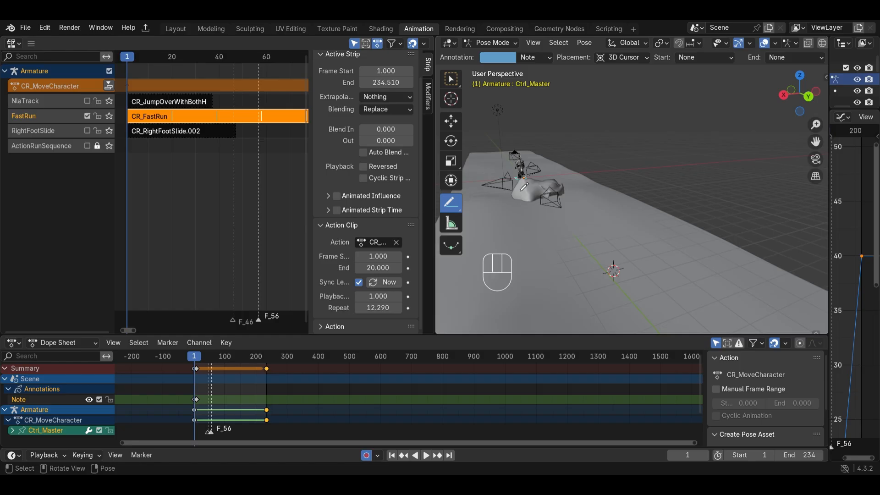
middle_click_drag(523, 180, 756, 178)
scroll(672, 243, "up", 4)
mouse_move(672, 243)
middle_mouse_down()
mouse_move(653, 230)
mouse_move(660, 234)
middle_mouse_up()
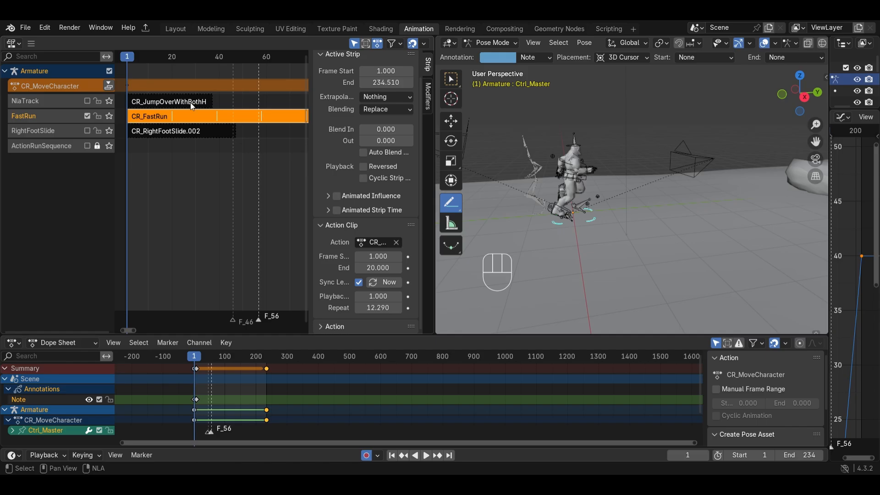
left_click(158, 105)
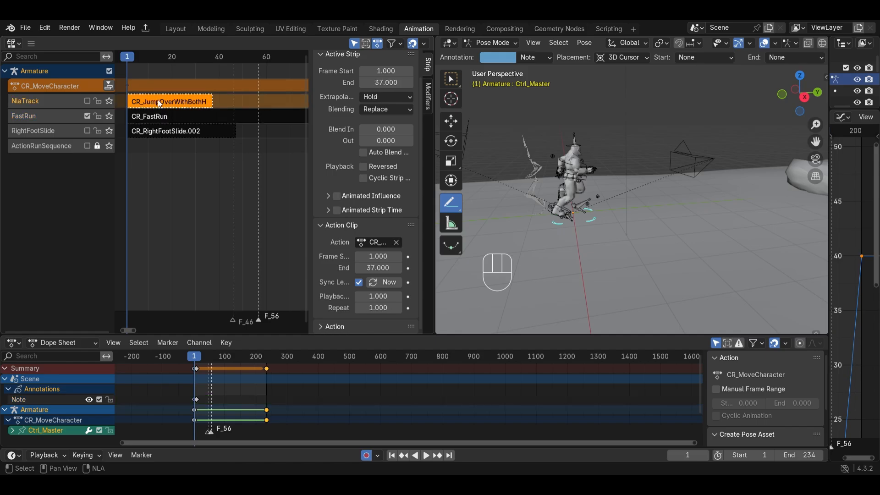
left_click_drag(160, 104, 282, 106)
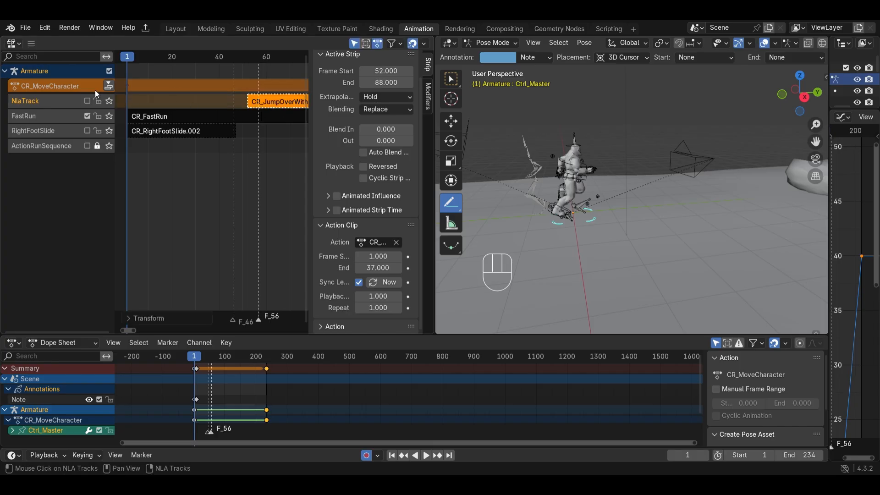
left_click(88, 101)
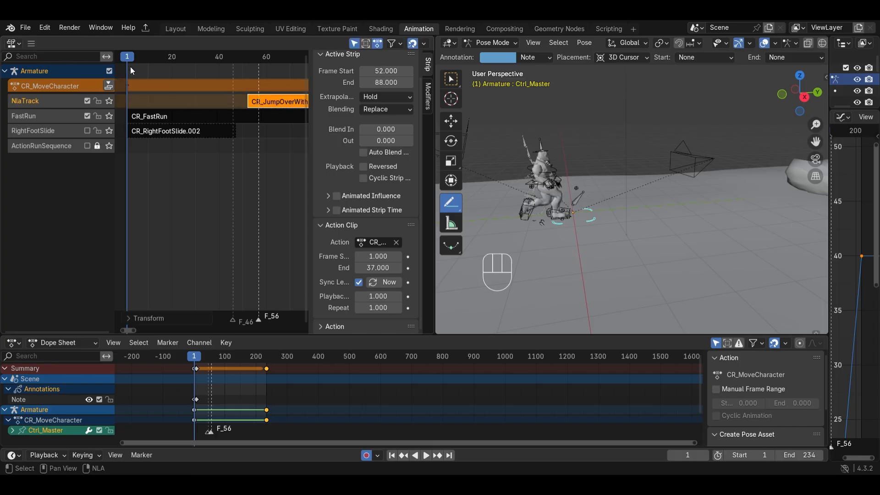
Step: Set the jump-over strip's extrapolation to Nothing and its blending to Combine
middle_click_drag(212, 143, 162, 145, "shift")
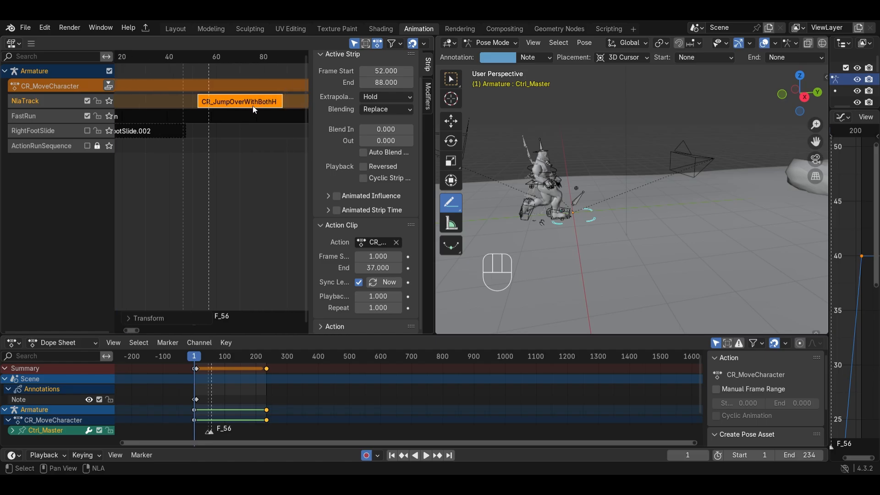
left_click(387, 98)
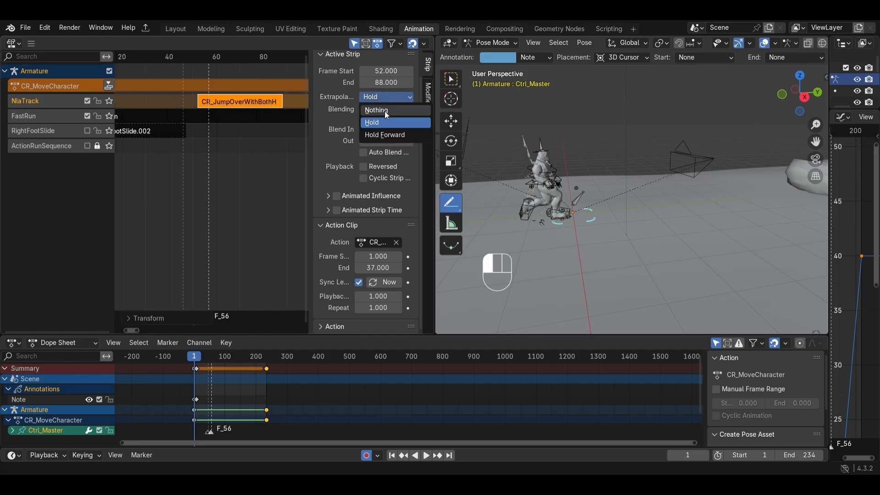
left_click(386, 111)
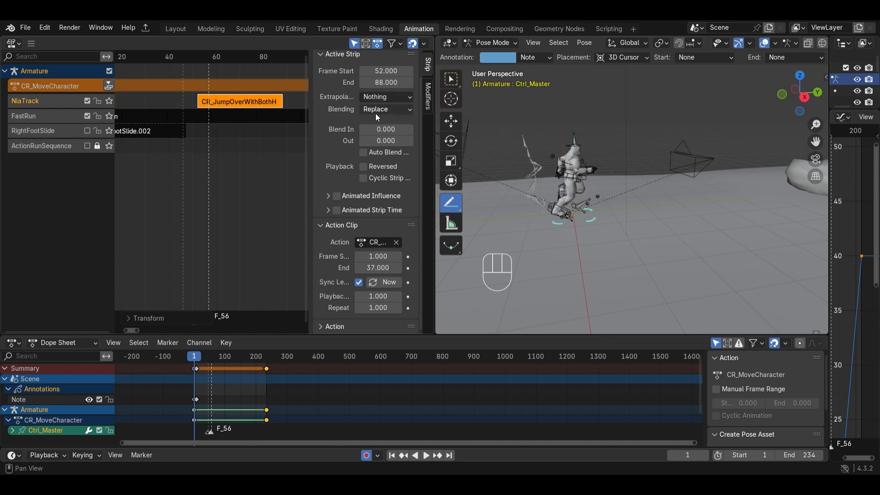
left_click(378, 110)
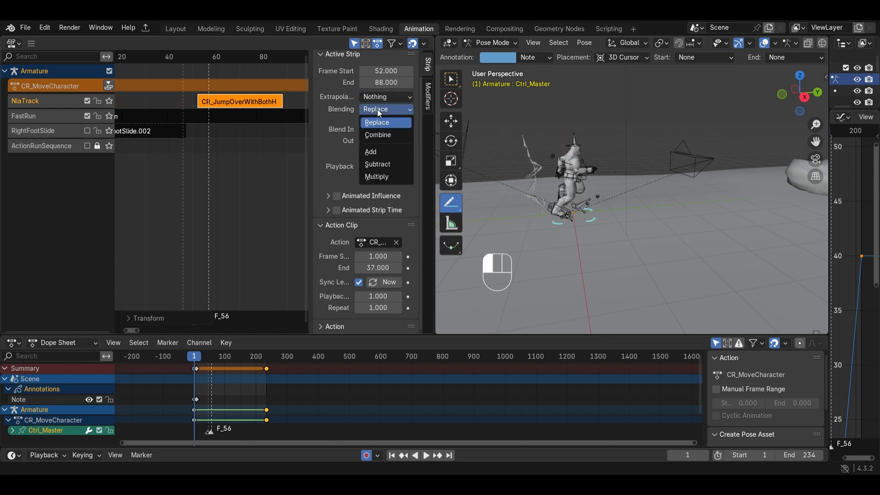
left_click(377, 134)
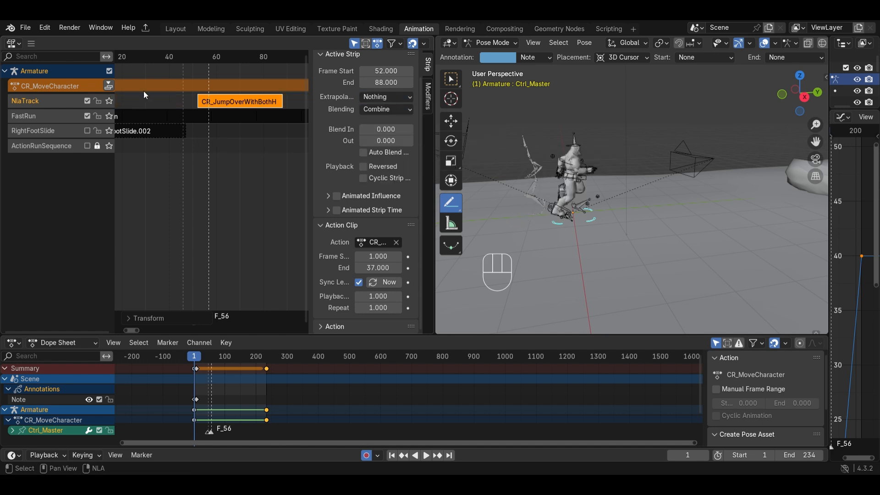
Step: Step through the frames up to about 32 and examine how the running character approaches the rock
scroll(206, 115, "down", 1)
scroll(471, 155, "down", 2, "alt")
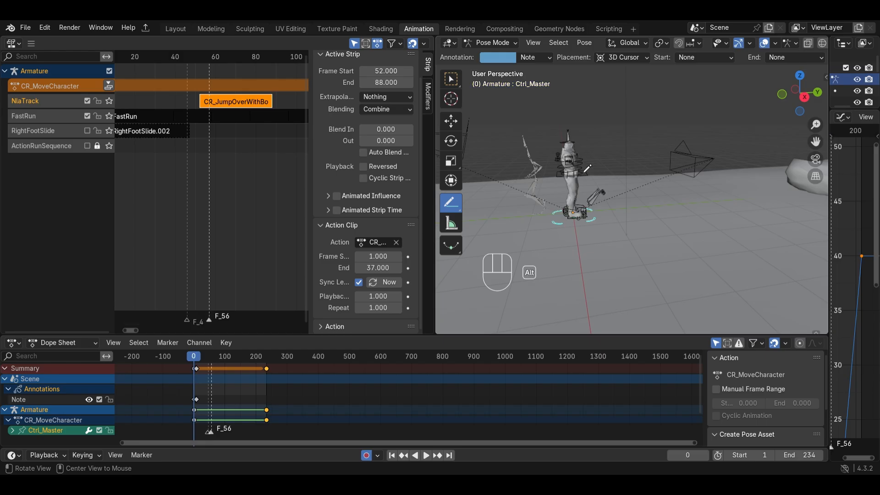
scroll(631, 161, "down", 17, "alt")
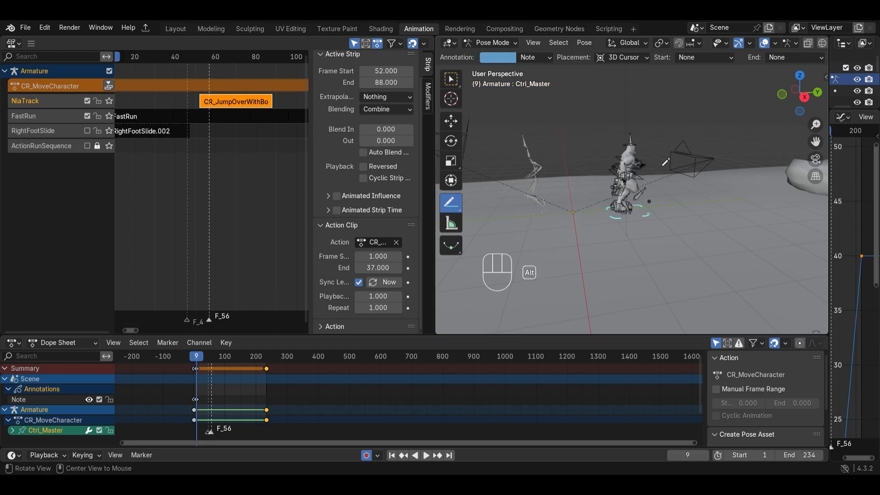
mouse_move(666, 162)
middle_mouse_down()
mouse_move(651, 171)
mouse_move(668, 179)
middle_mouse_up()
scroll(688, 183, "down", 6, "alt")
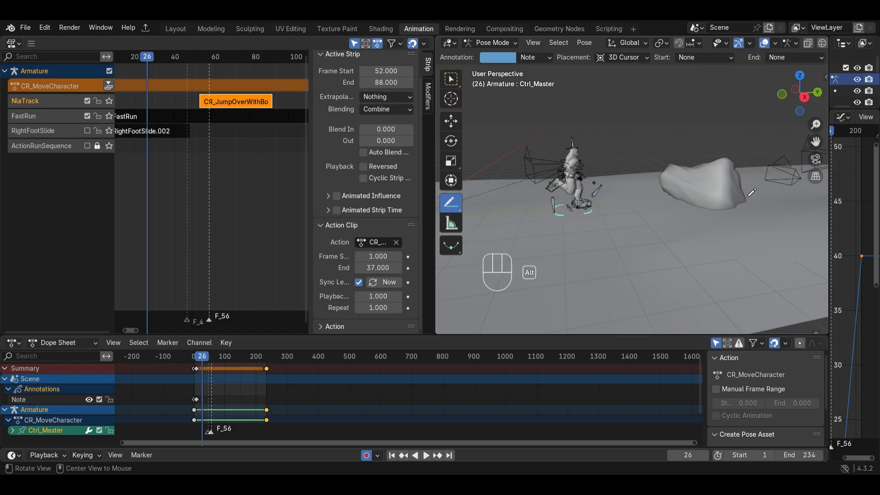
middle_click_drag(750, 203, 664, 202)
scroll(663, 221, "down", 3, "alt")
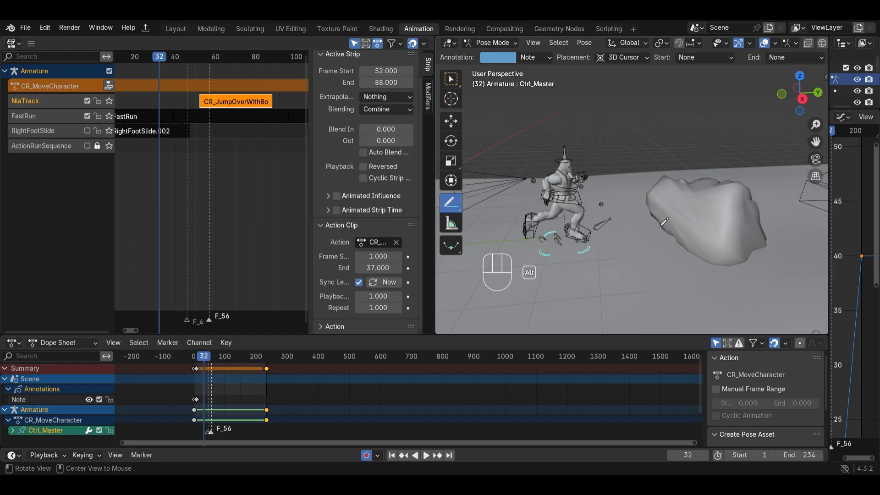
scroll(664, 222, "up", 2, "alt")
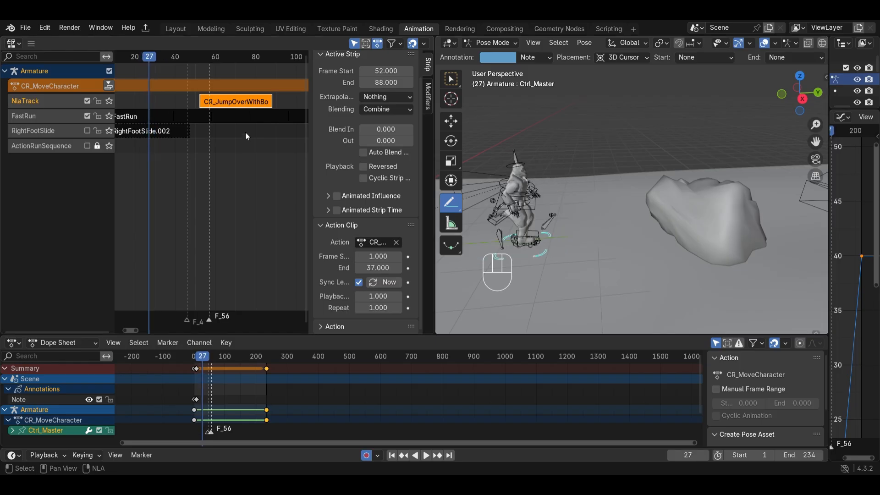
Step: Disable the FastRun track and try the jump-over strip with its start at frame 45, scrubbing back to frame 37
left_click_drag(196, 56, 206, 59)
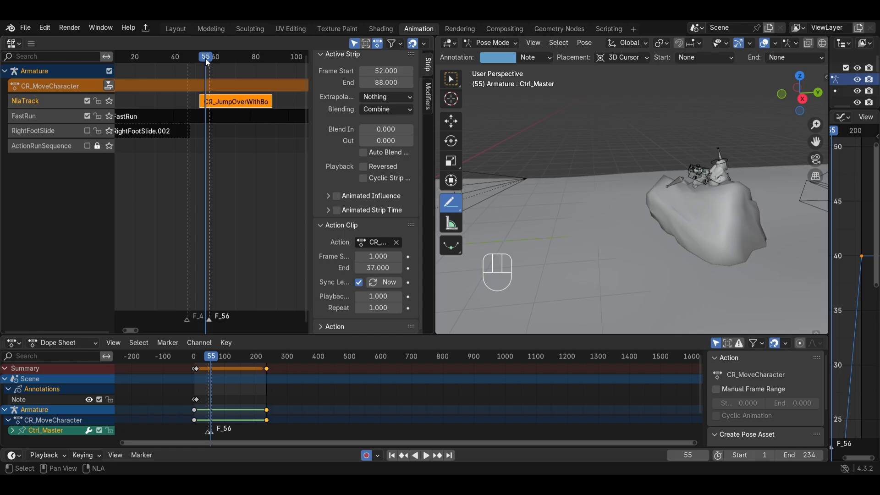
left_click(88, 116)
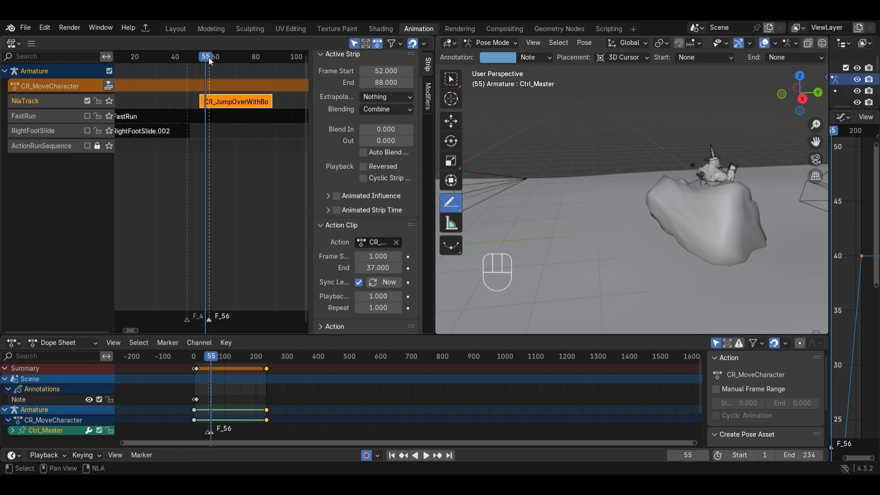
left_click_drag(226, 106, 212, 97)
left_click_drag(201, 57, 174, 57)
key("Escape")
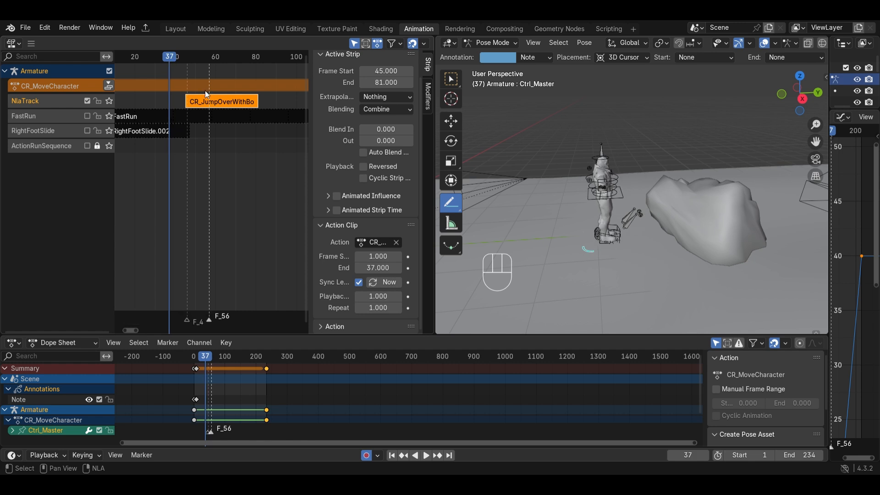
Step: Try the jump-over strip starting at frame 37 against the rock, and move its start out to frame 61
key("g")
left_click_drag(200, 108, 195, 108)
left_click_drag(169, 57, 193, 61)
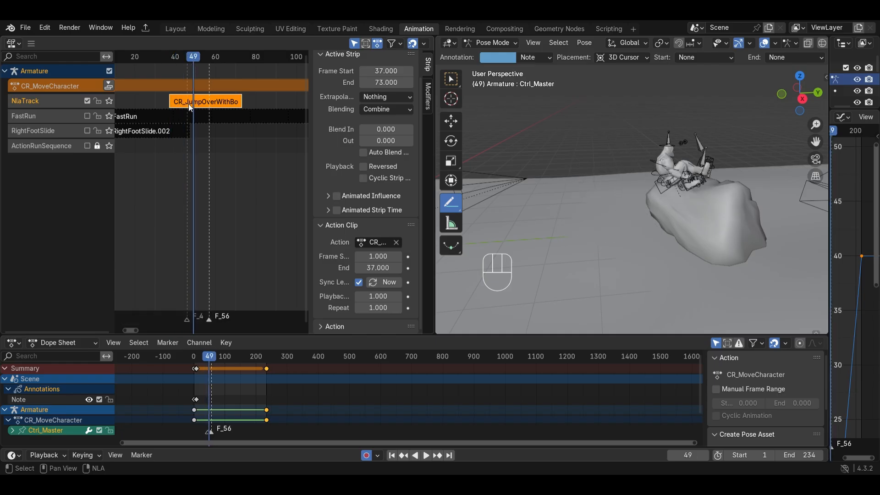
left_click_drag(176, 105, 223, 109)
left_click_drag(193, 62, 169, 60)
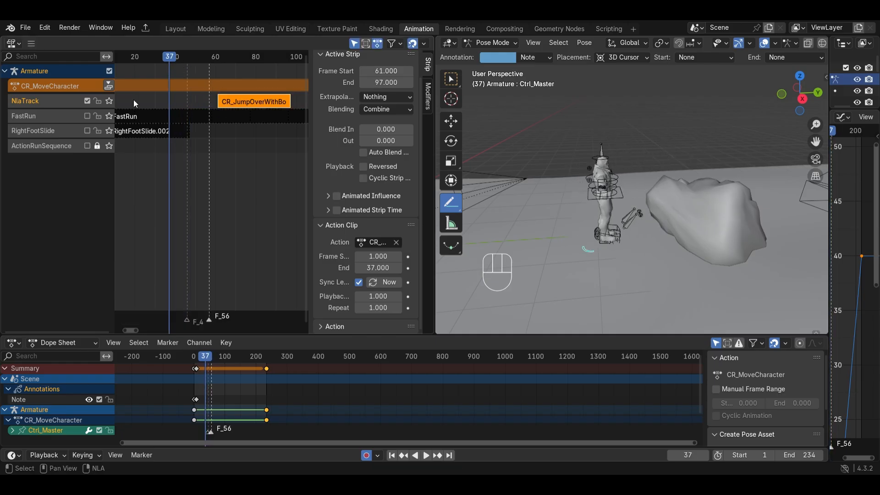
Step: Disable the NlaTrack track, re-enable the FastRun track and scrub to the running pose at frame 36
left_click(87, 101)
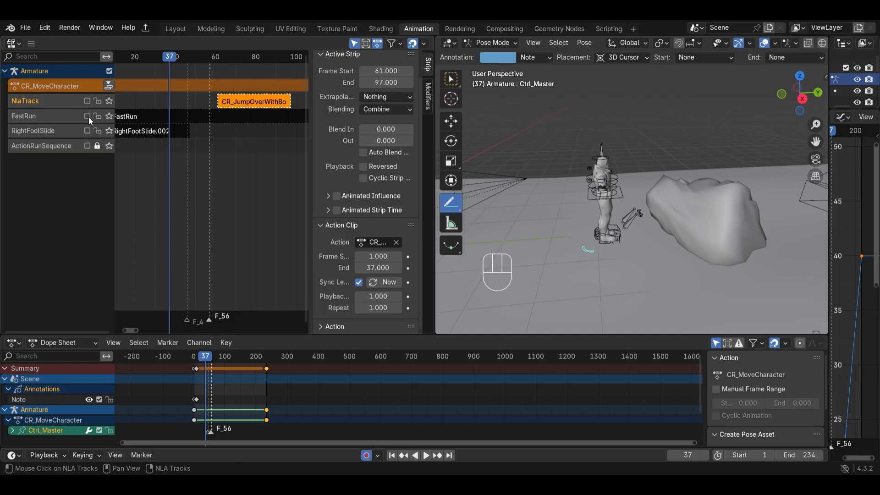
left_click(88, 117)
mouse_move(174, 61)
left_mouse_down()
mouse_move(144, 59)
mouse_move(168, 59)
left_mouse_up()
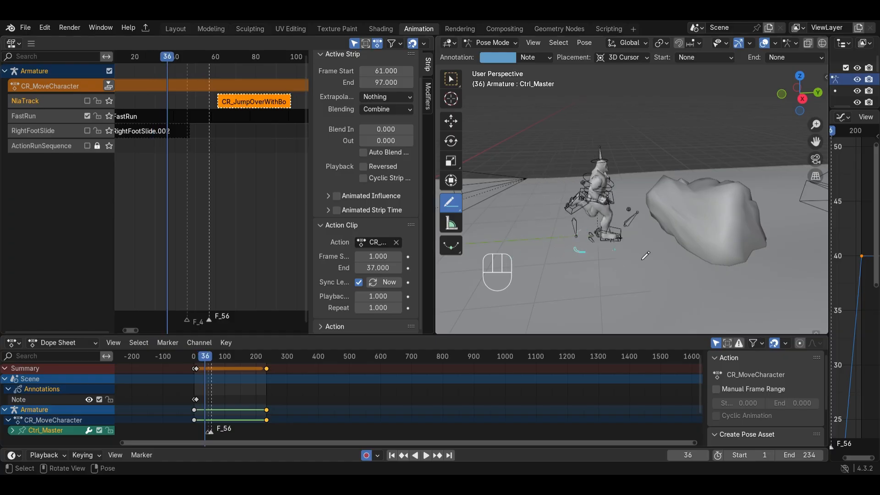
Step: Move the jump-over strip to start at frame 31 and put the current frame at 31
scroll(213, 106, "up", 1)
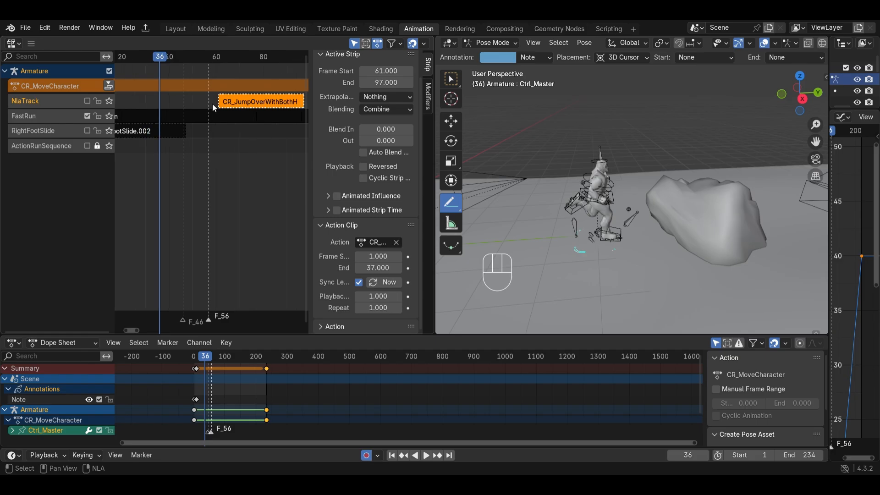
middle_click_drag(175, 123, 226, 131)
left_click(185, 117)
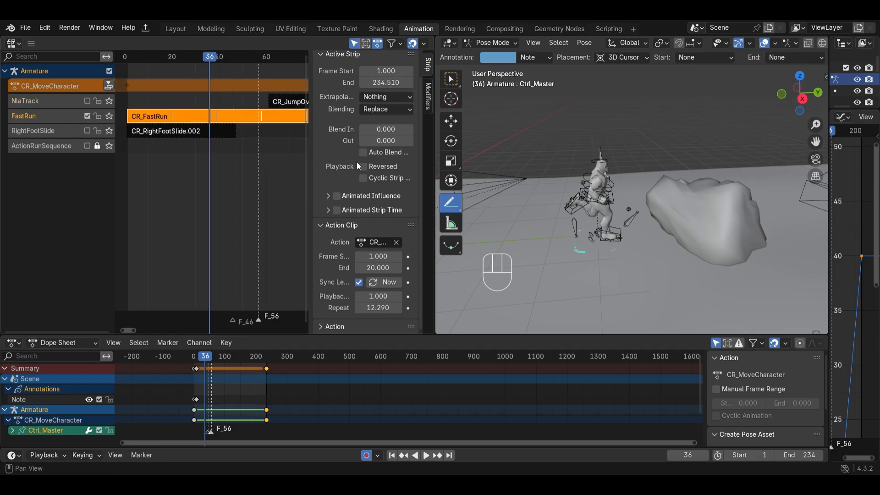
left_click_drag(287, 105, 214, 107)
mouse_move(214, 63)
left_mouse_down()
mouse_move(195, 59)
mouse_move(197, 66)
left_mouse_up()
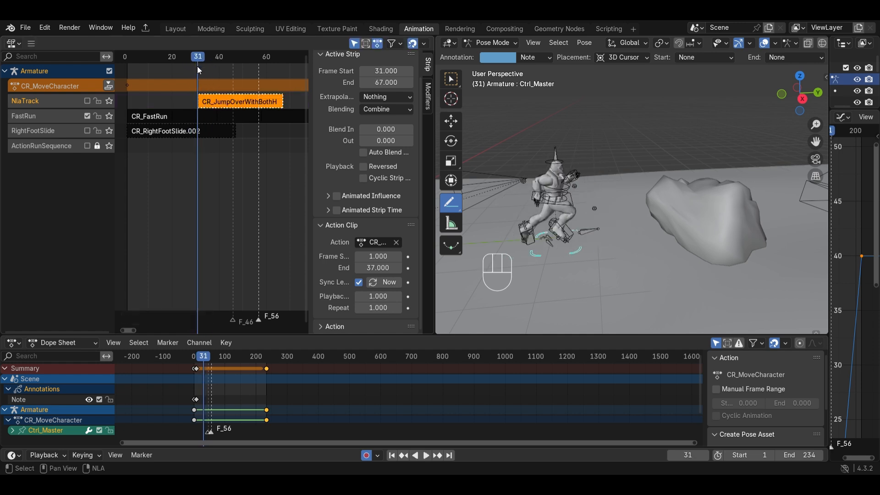
Step: Enable the NlaTrack track and set the jump-over strip's Blend In to 6.5
left_click(88, 101)
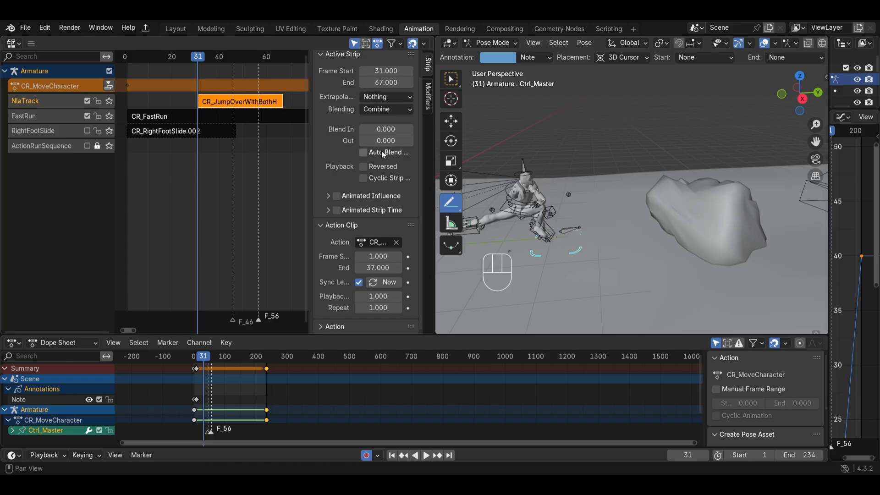
left_click_drag(384, 130, 390, 131)
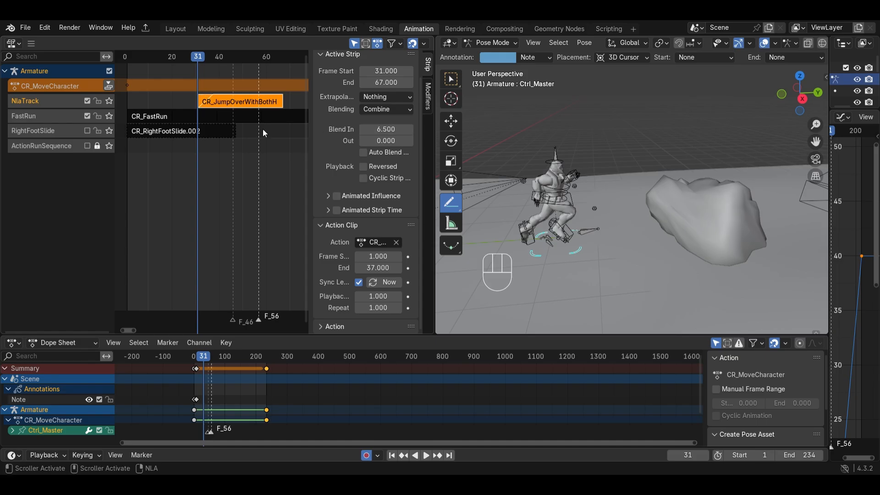
Step: Shorten the CR_FastRun strip by setting its Repeat to 2, with the current frame at 39
left_click(211, 118)
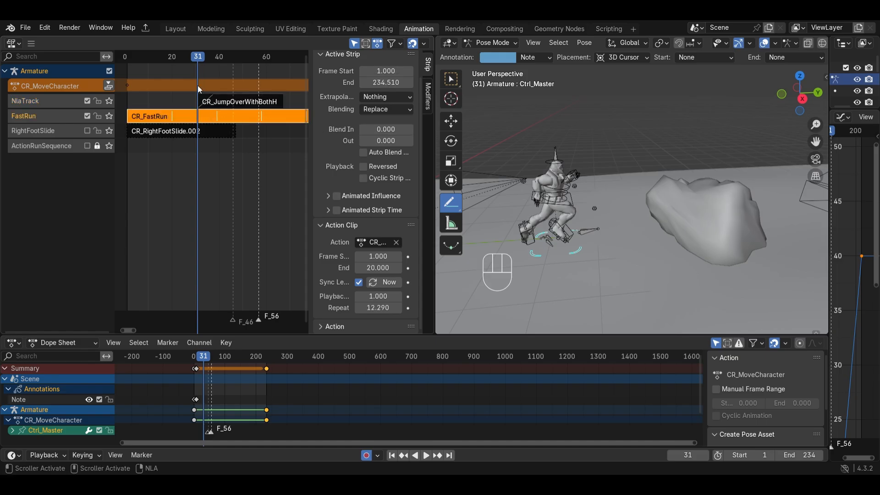
left_click_drag(198, 59, 217, 66)
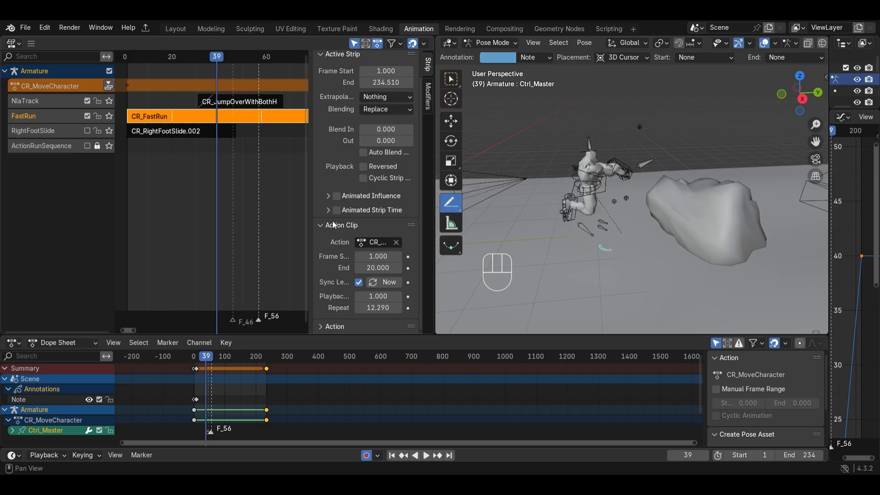
left_click(380, 307)
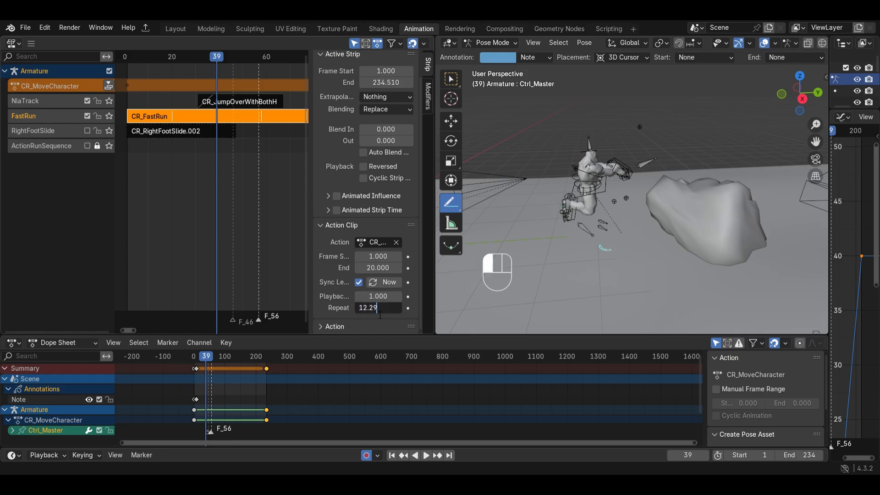
key("Return")
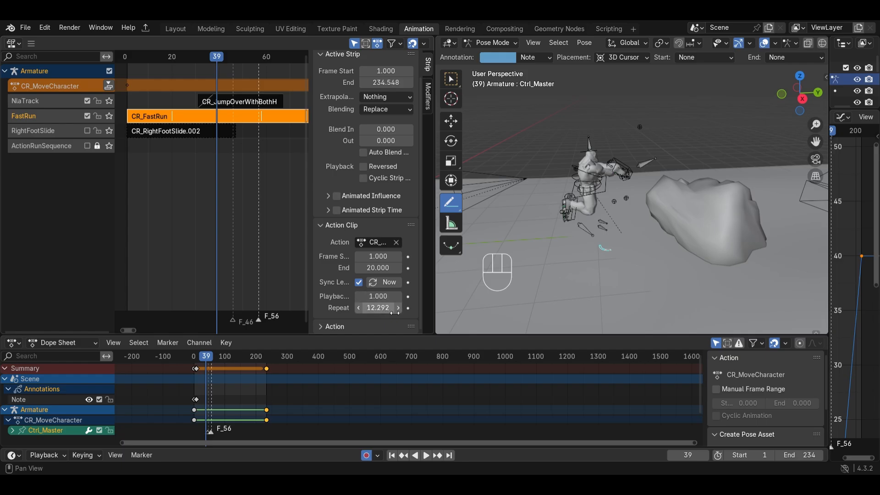
left_click(393, 310)
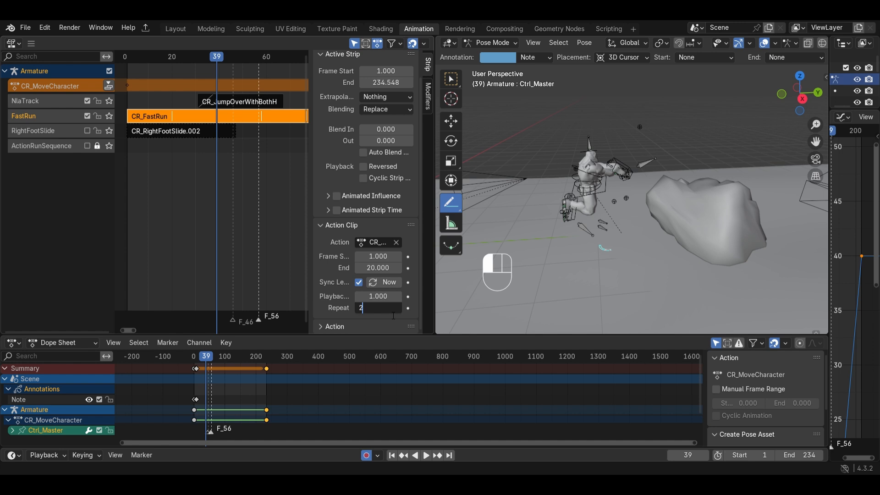
type("2")
key("Return")
Step: Set the CR_FastRun strip's Blend Out to 7.4 where it overlaps the jump-over strip
scroll(234, 145, "up", 2)
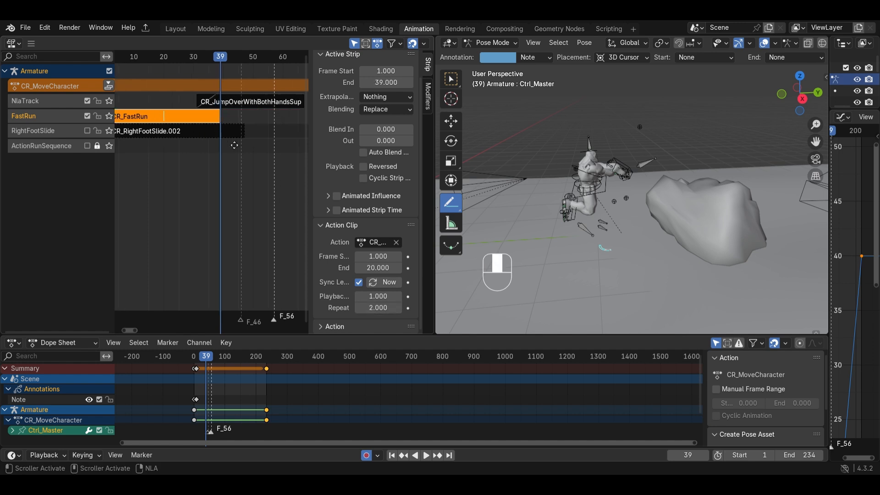
middle_click_drag(234, 145, 259, 137)
scroll(239, 129, "up", 3)
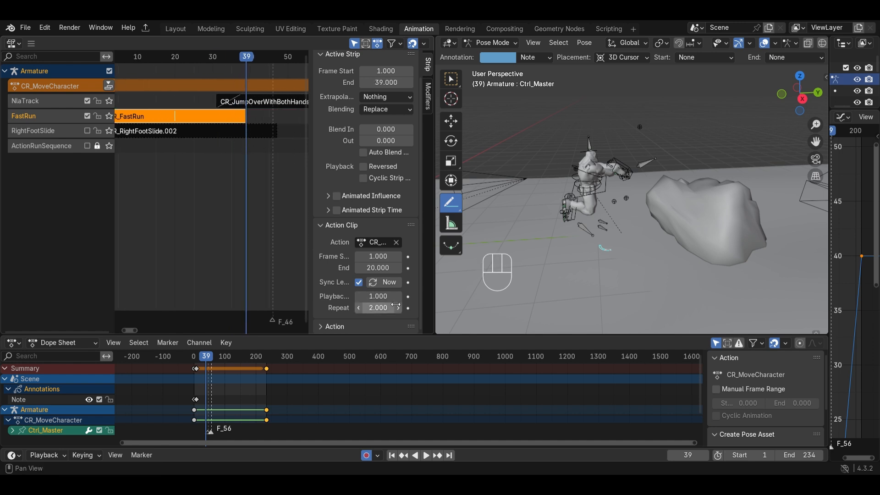
left_click_drag(386, 140, 393, 140)
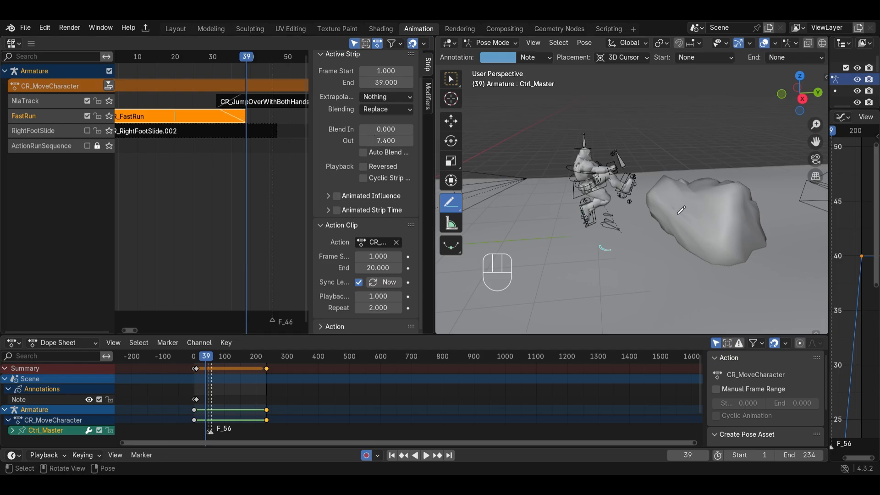
Step: Scrub through the jump to frame 52 and examine the character's pose over the rock up close from another angle
scroll(677, 215, "up", 3)
middle_click_drag(642, 224, 665, 216, "shift")
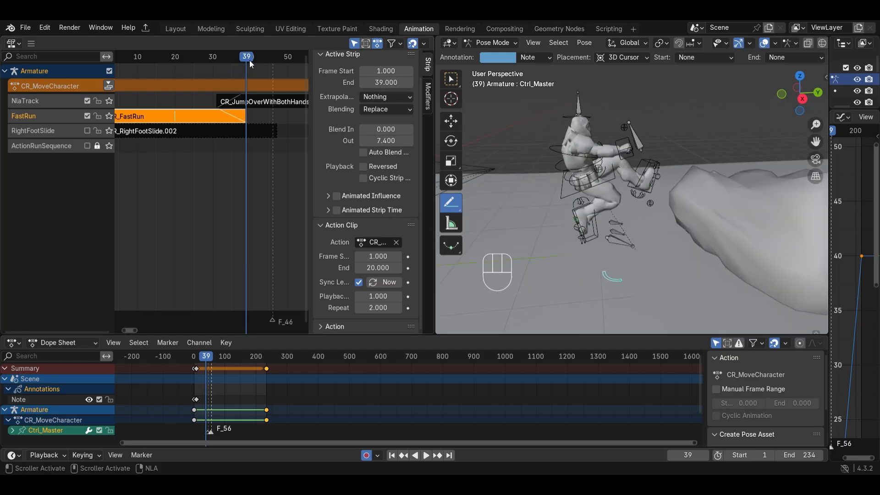
left_click_drag(249, 61, 295, 72)
middle_click_drag(742, 247, 673, 250)
scroll(295, 103, "down", 3)
middle_click_drag(290, 97, 263, 79)
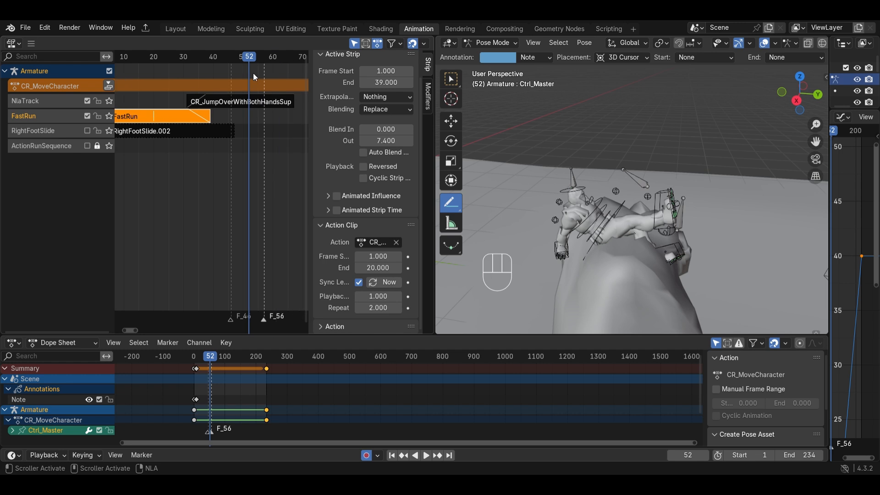
Step: Play the run-to-jump transition with the character and rock in view, and stop at frame 65 past the rock
left_click(207, 63)
key("space")
left_click_drag(207, 64, 189, 89)
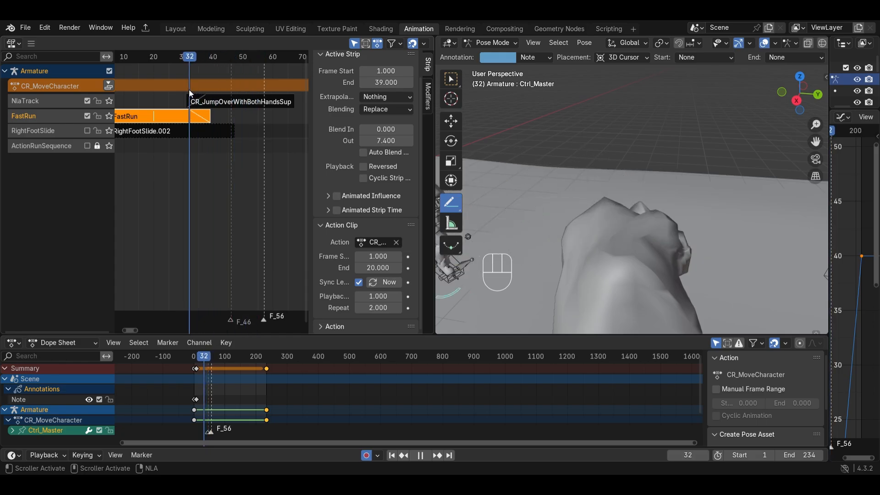
scroll(239, 123, "down", 1)
scroll(246, 128, "down", 3)
scroll(659, 239, "down", 6)
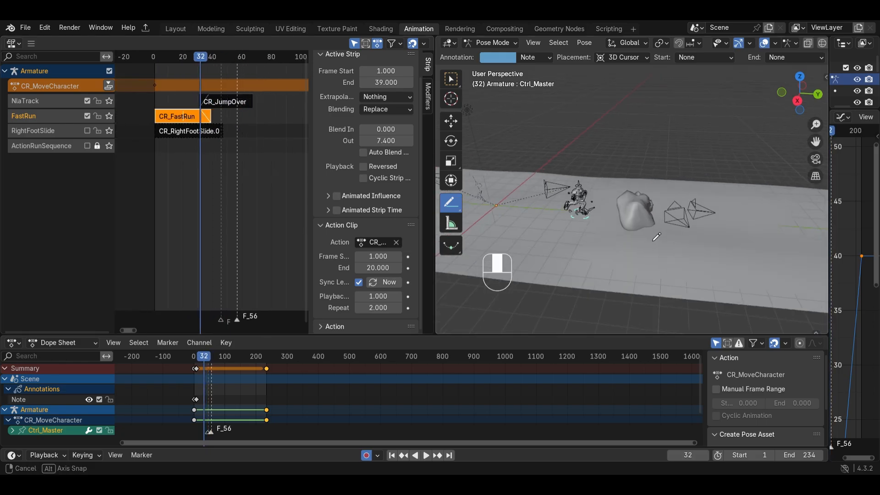
middle_click_drag(660, 238, 656, 238)
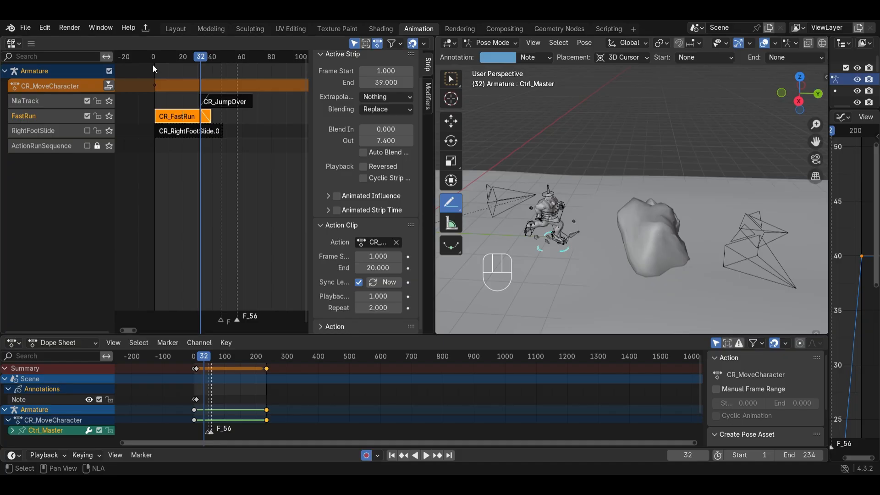
scroll(259, 121, "down", 4)
middle_click_drag(257, 120, 195, 129)
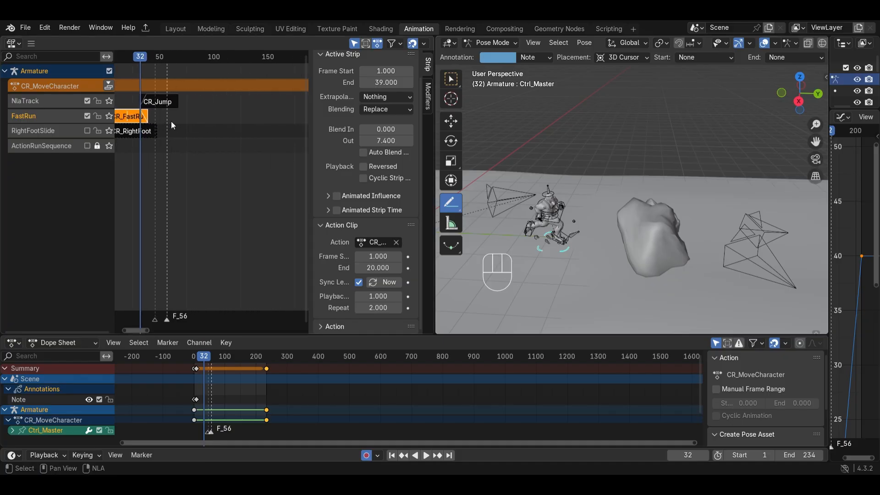
scroll(171, 121, "up", 5)
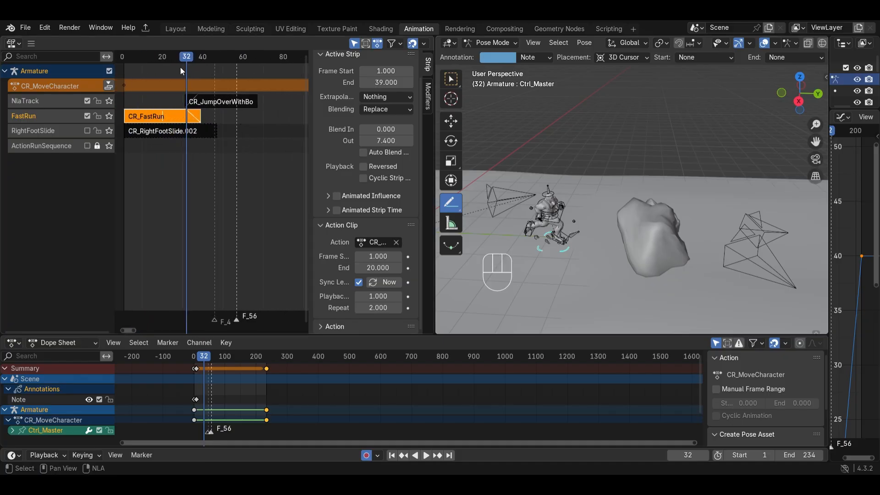
key("space")
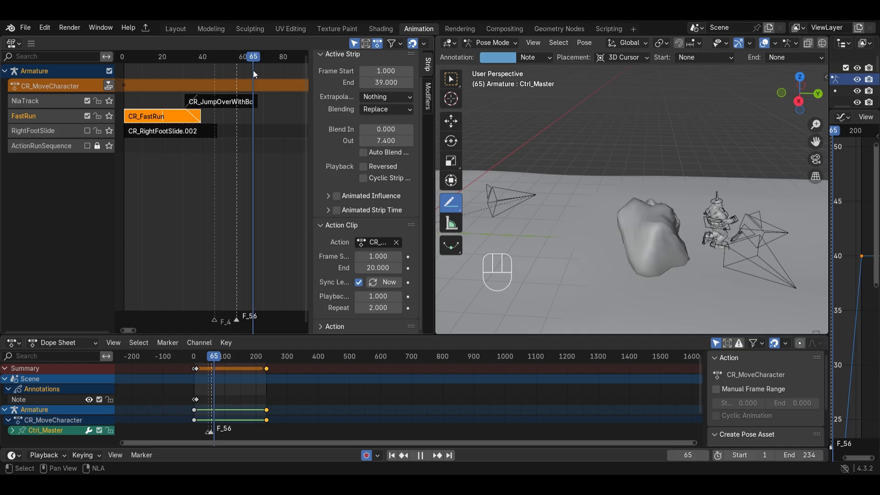
mouse_move(253, 70)
left_mouse_down()
mouse_move(237, 60)
mouse_move(254, 65)
left_mouse_up()
Step: Give the jump-over strip a Blend Out at its end, and select the CR_FastRun strip
left_click(254, 101)
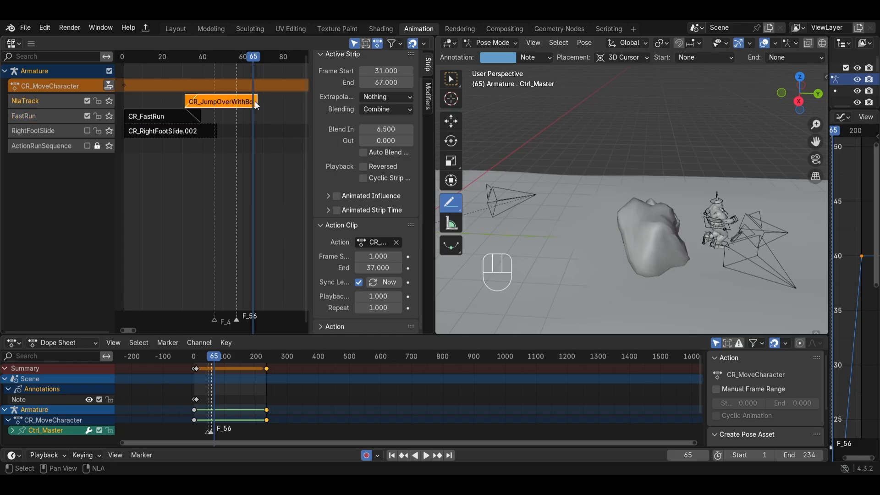
mouse_move(386, 140)
left_mouse_down()
mouse_move(403, 140)
mouse_move(395, 140)
left_mouse_up()
left_click(147, 118)
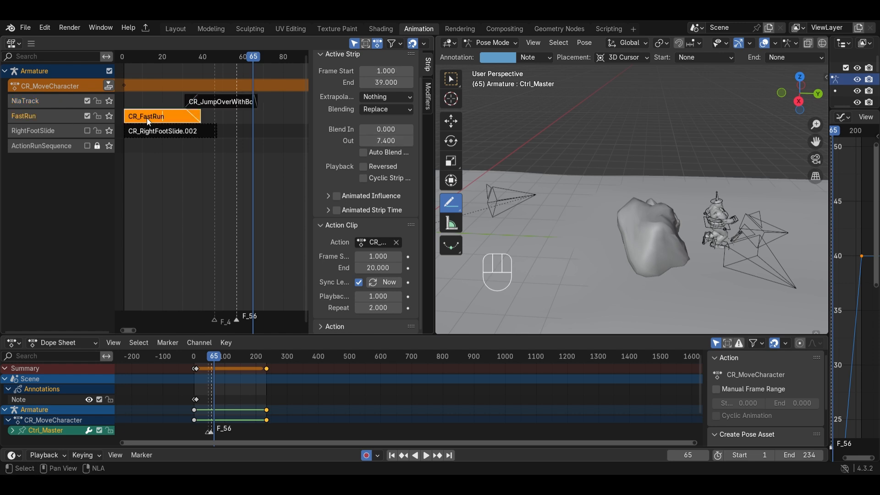
Step: Duplicate the CR_FastRun strip and place the copy on the FastRun track after the jump, starting at frame 65
key("shift+d")
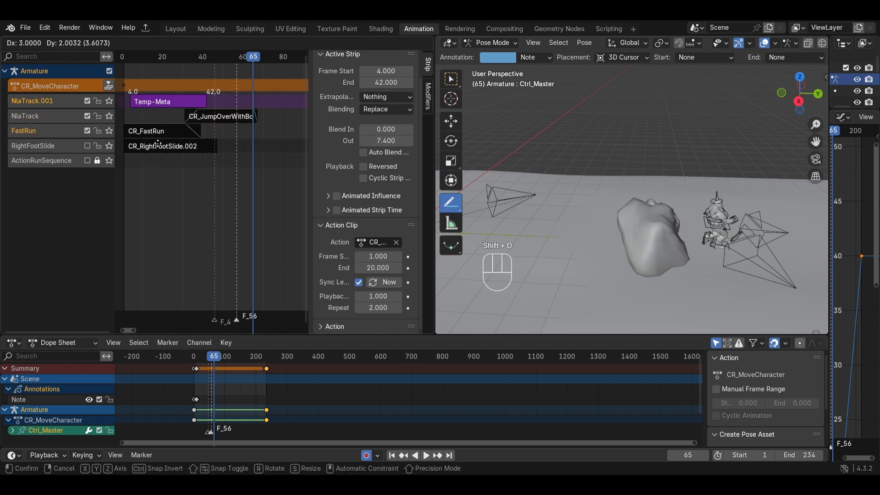
left_click(280, 224)
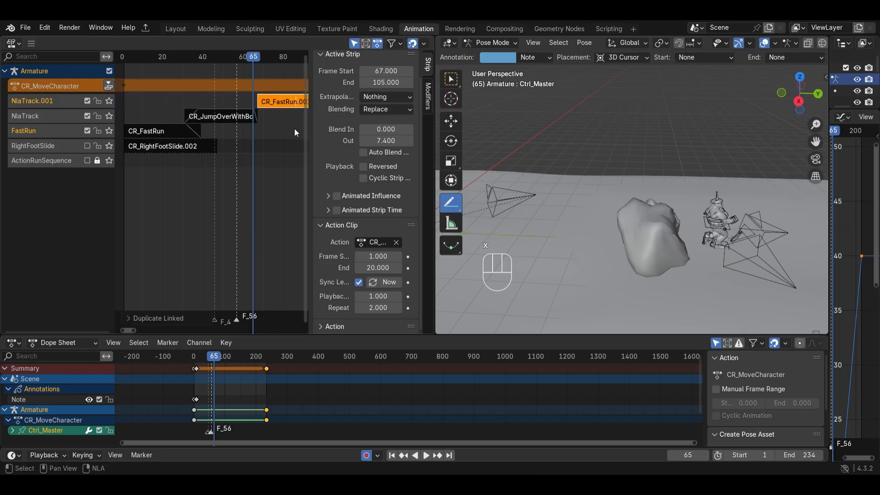
key("g")
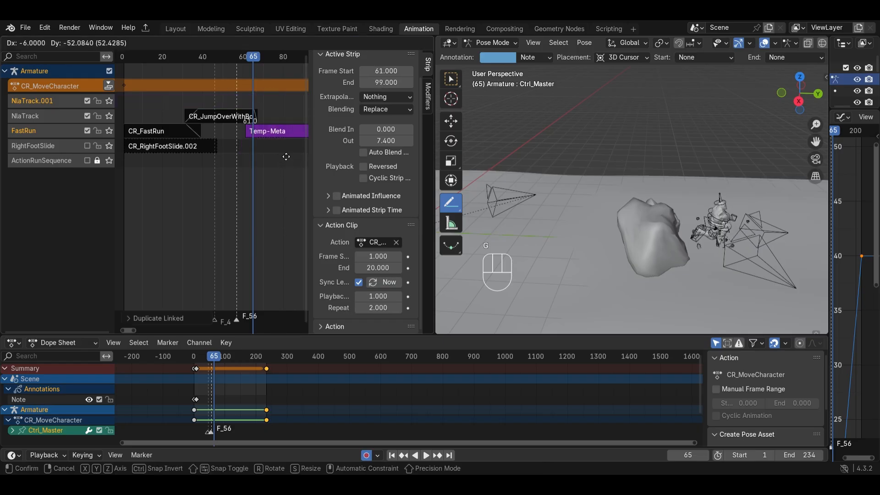
left_click(294, 157)
scroll(279, 151, "up", 6)
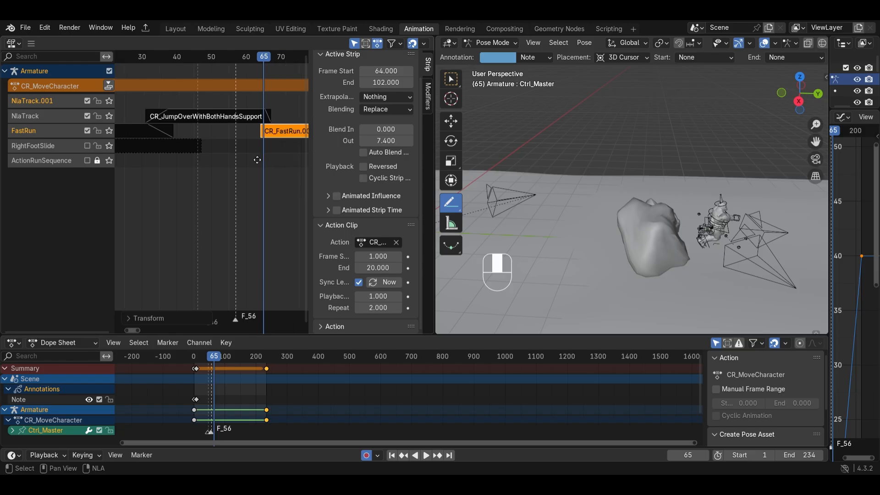
middle_click_drag(203, 171, 185, 124)
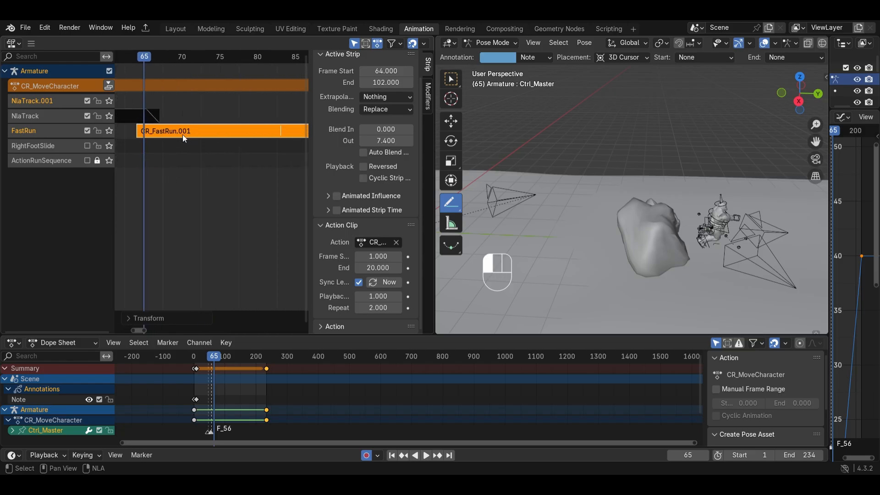
key("g")
left_click(192, 135)
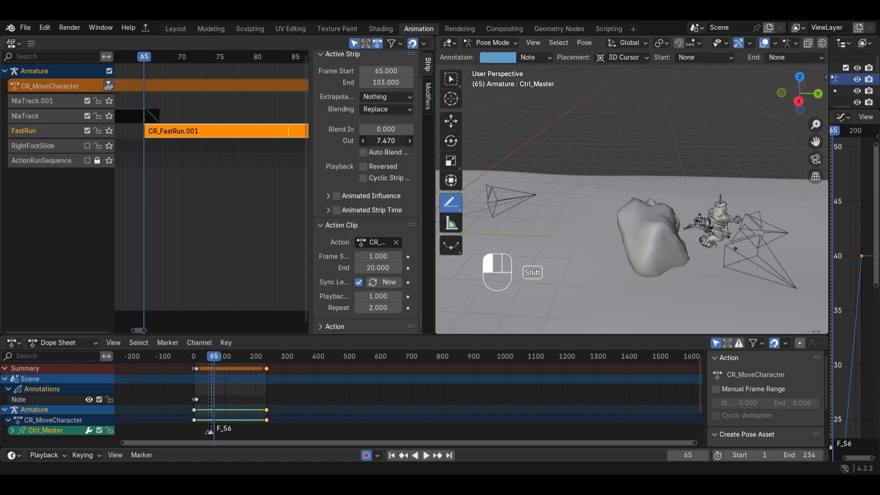
Step: Set the copied fast-run strip's Blend Out to 0 and its Blend In to 2.1
left_click_drag(388, 141, 395, 131, "shift")
left_click(385, 141)
key("Return")
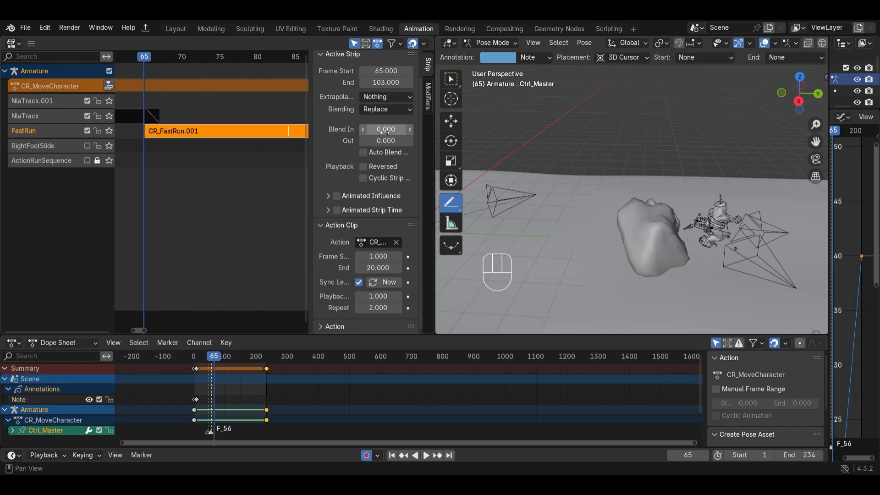
left_click_drag(386, 130, 396, 130)
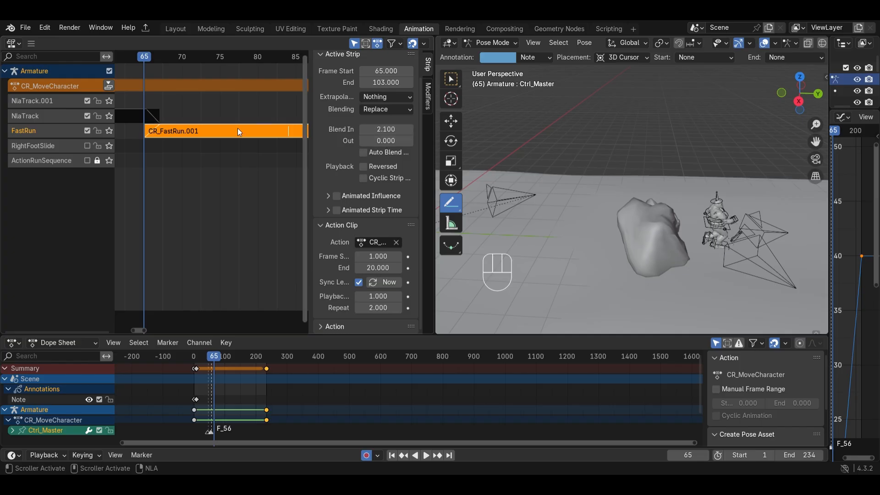
Step: Scrub through the jump-to-run transition up to frame 71 and check the character's pose up close
scroll(678, 191, "up", 3)
scroll(678, 192, "down", 5)
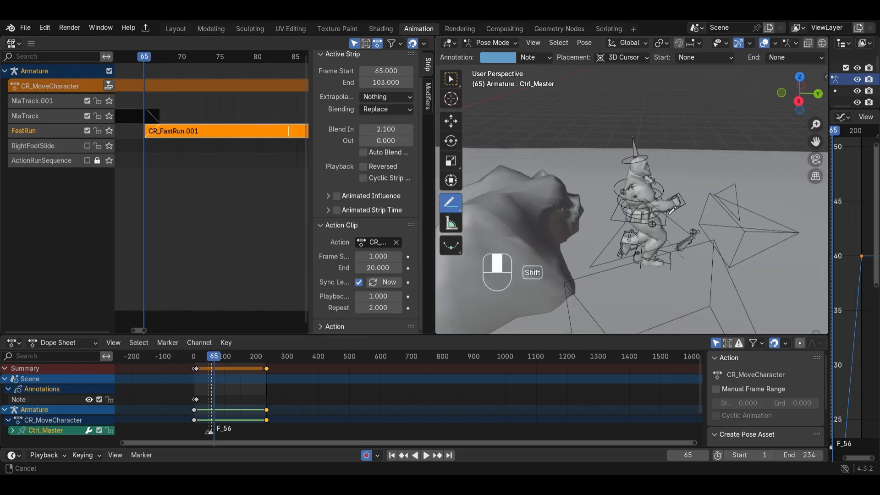
scroll(641, 195, "up", 3)
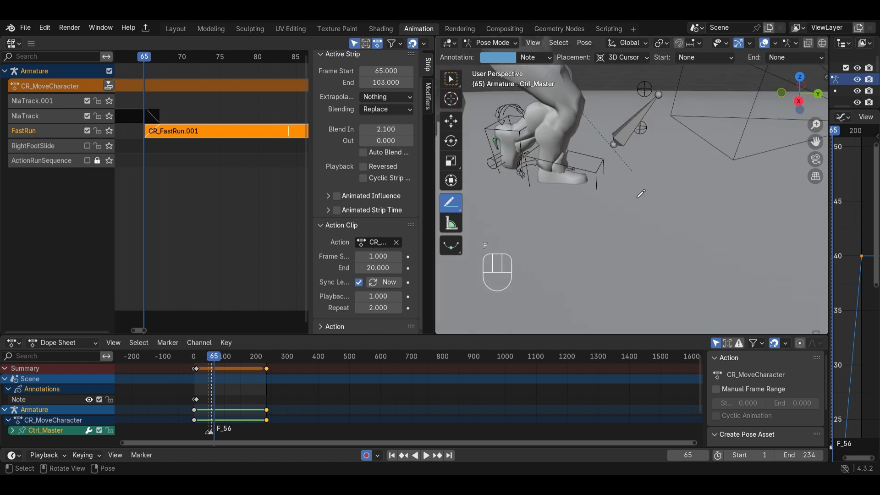
scroll(641, 192, "down", 1)
middle_click_drag(646, 163, 657, 226, "shift")
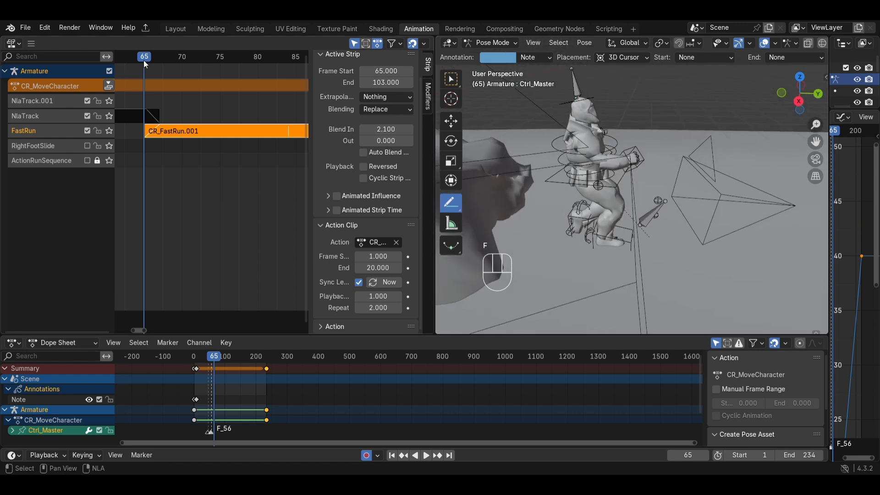
key("space")
left_click_drag(144, 59, 191, 75)
Step: Examine the stretch of ground between the character and the next obstacle, looking back toward the rock
scroll(208, 105, "down", 15)
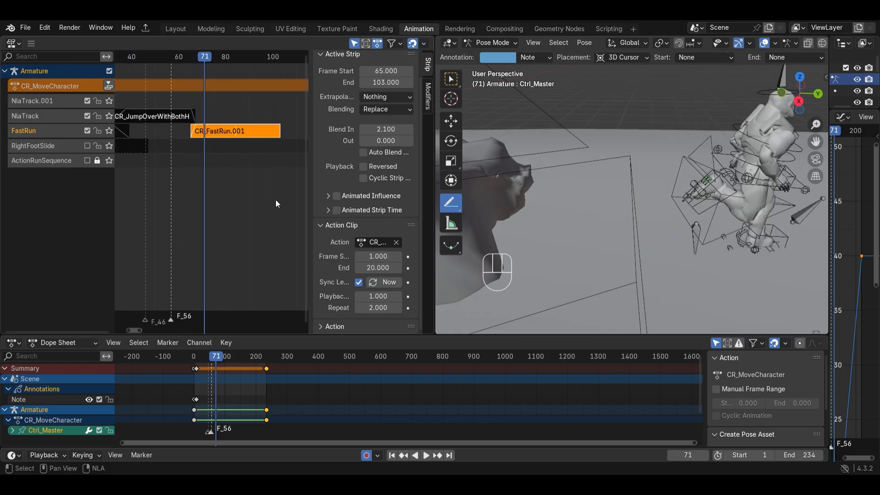
scroll(245, 191, "down", 8)
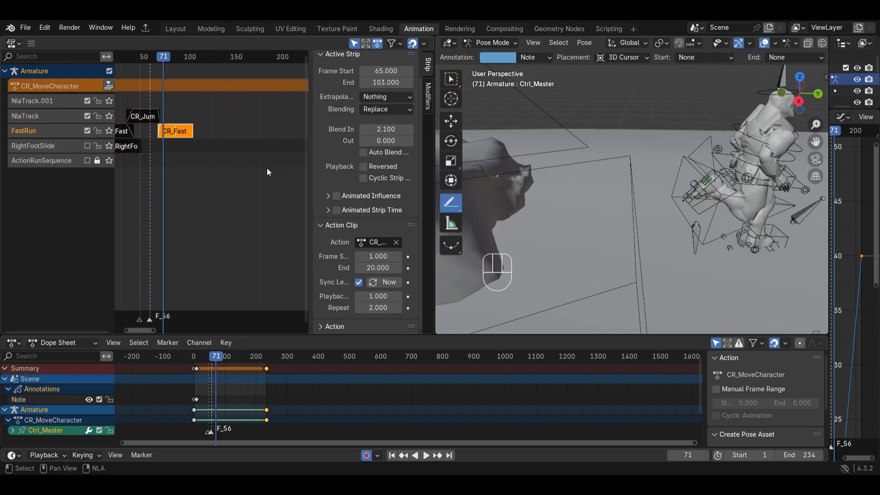
scroll(267, 169, "down", 3)
scroll(794, 209, "down", 4)
middle_click_drag(739, 212, 573, 201, "shift")
scroll(659, 179, "down", 4)
middle_click_drag(731, 194, 622, 182, "shift")
middle_click_drag(776, 221, 673, 212, "shift")
scroll(673, 212, "up", 2)
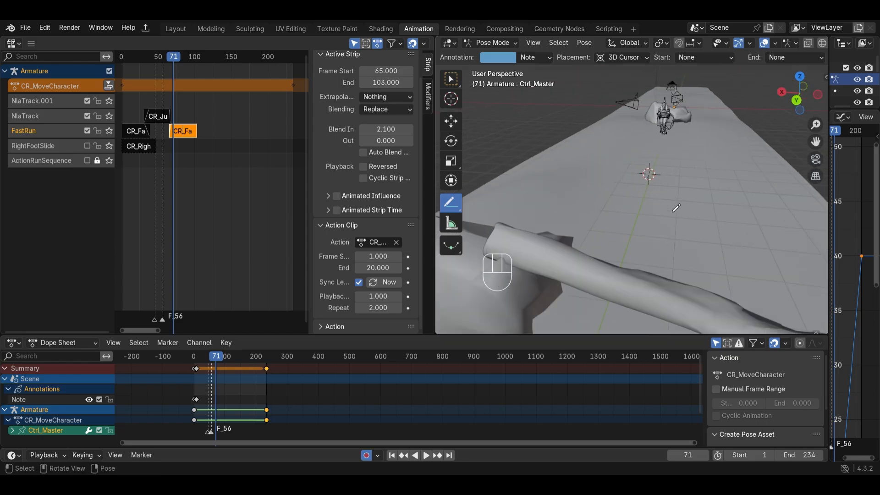
scroll(150, 149, "up", 1)
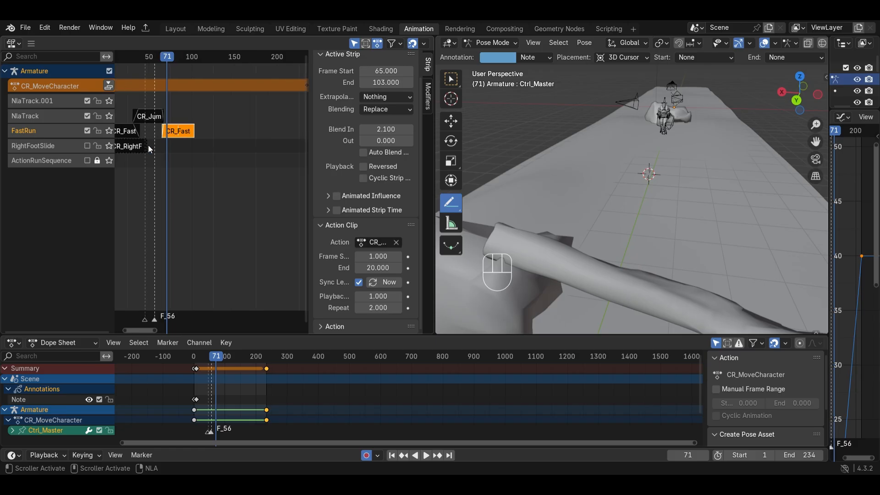
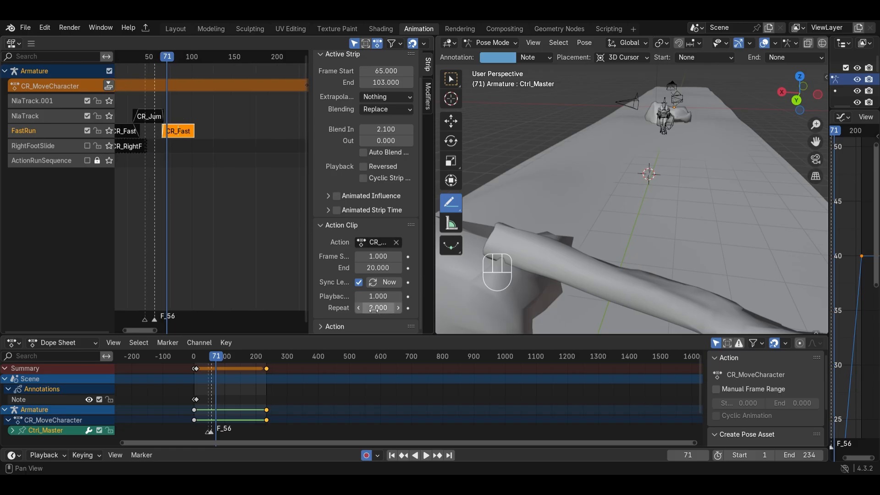
Step: Extend the copied fast-run strip to 11.2 repeats and play the run to frame 133, before the next obstacle
mouse_move(373, 308)
left_mouse_down()
mouse_move(394, 308)
mouse_move(370, 308)
left_mouse_up()
key("space")
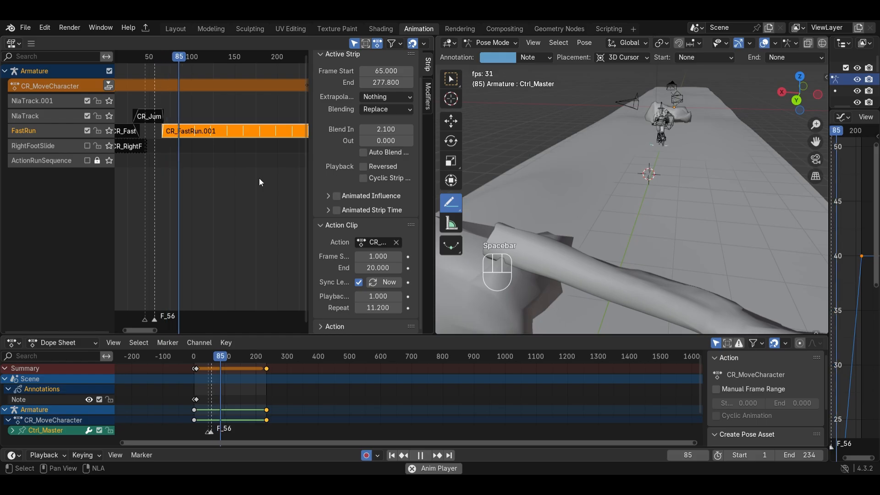
key("space")
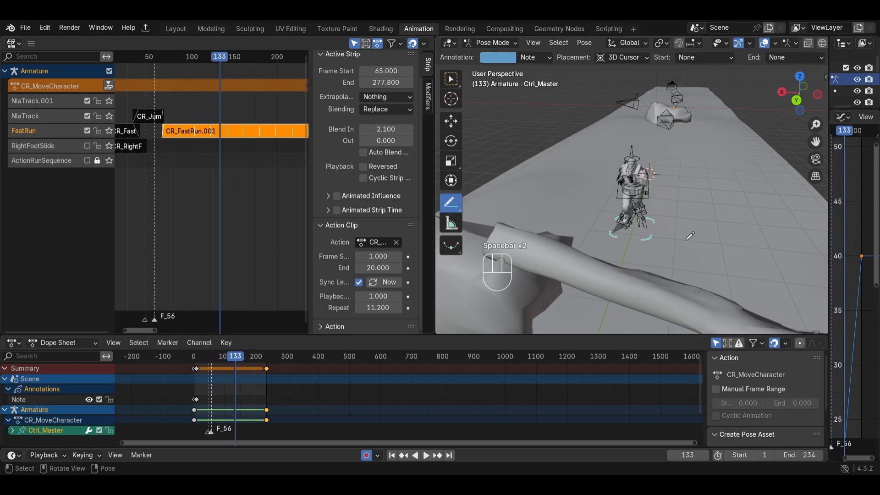
middle_click_drag(677, 239, 425, 177)
middle_click_drag(533, 206, 658, 216, "shift")
scroll(260, 163, "up", 2)
scroll(260, 162, "down", 3)
middle_click_drag(267, 145, 247, 146)
scroll(246, 147, "up", 1)
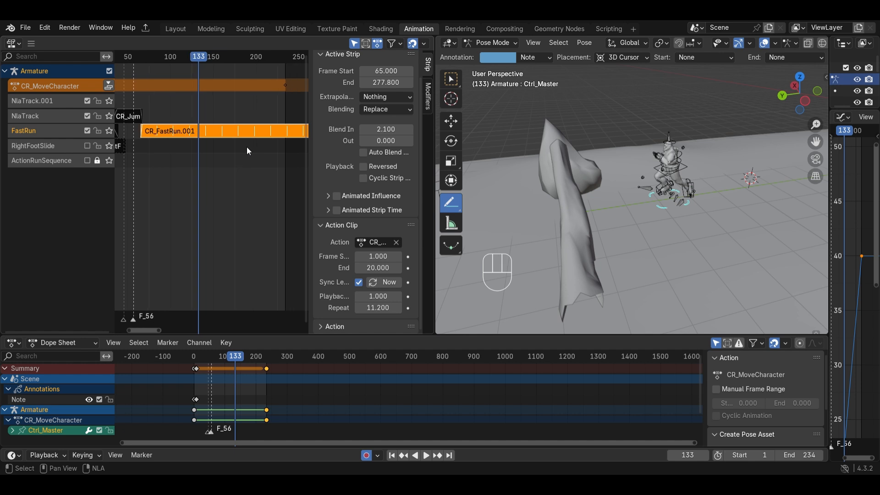
scroll(244, 139, "up", 2)
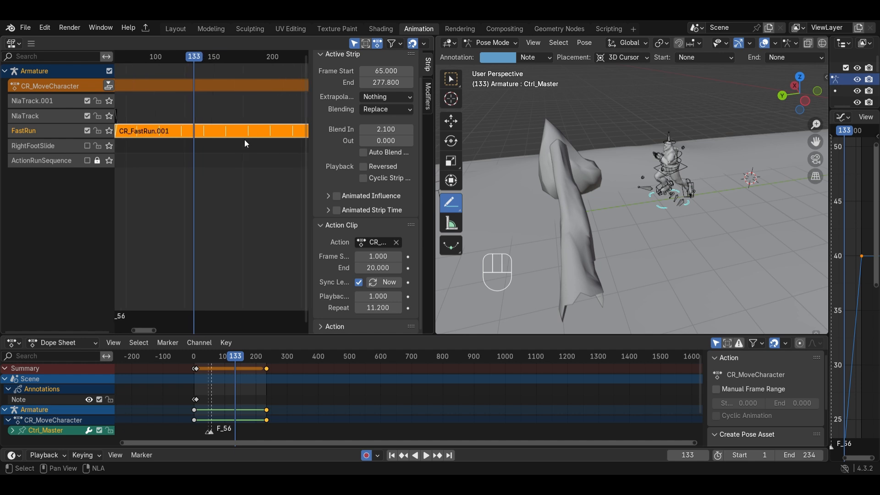
Step: Set the copied fast-run strip's Repeat to 4
left_click(357, 308)
left_click(358, 308)
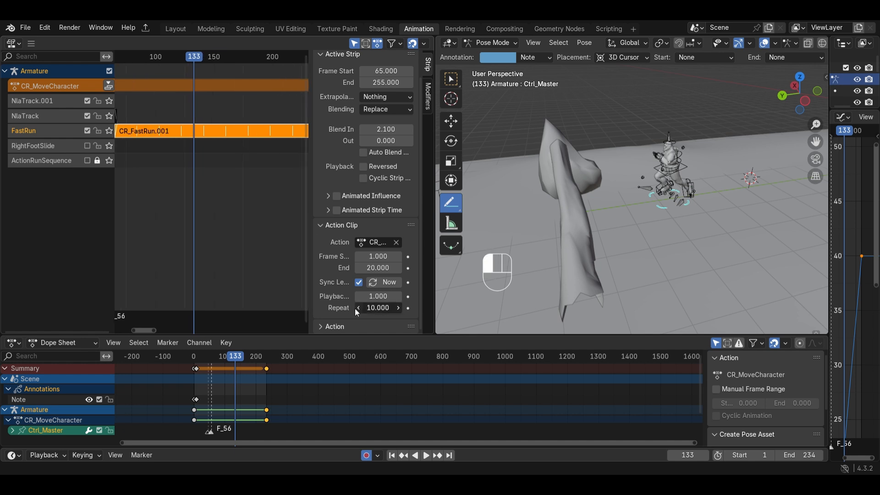
left_click(357, 308)
left_click(357, 308)
left_click(357, 308)
left_click(357, 308)
left_click(358, 308)
left_click(358, 308)
left_click(357, 308)
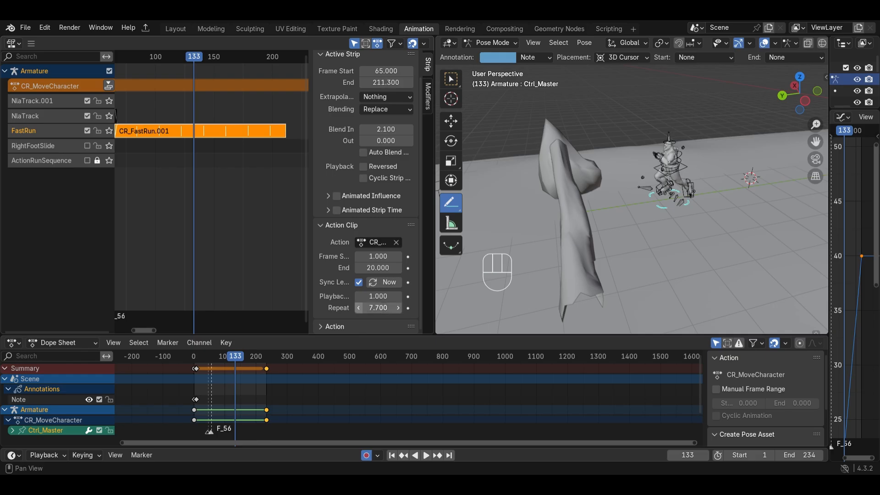
left_click(357, 308)
left_click(357, 307)
left_click(374, 309)
type("4")
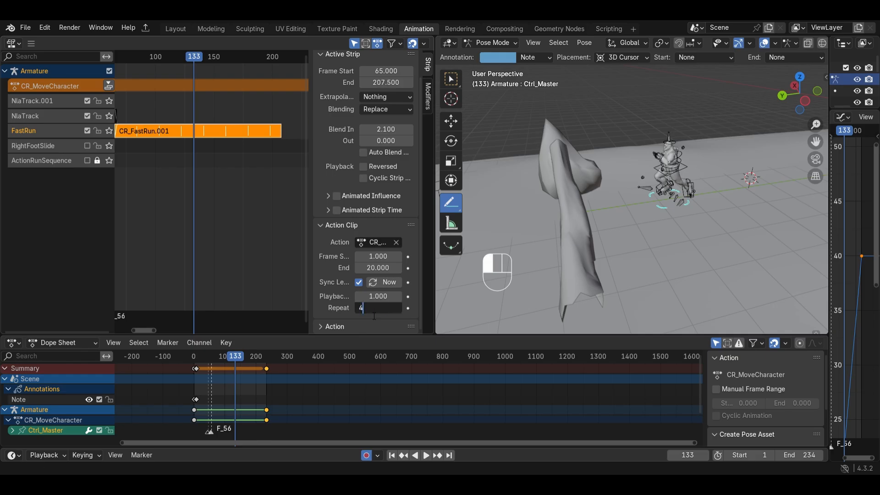
key("Return")
Step: Move the CR_RightFootSlide.002 strip along its track to start at frame 127, overlapping the end of the second run strip
scroll(224, 128, "down", 2)
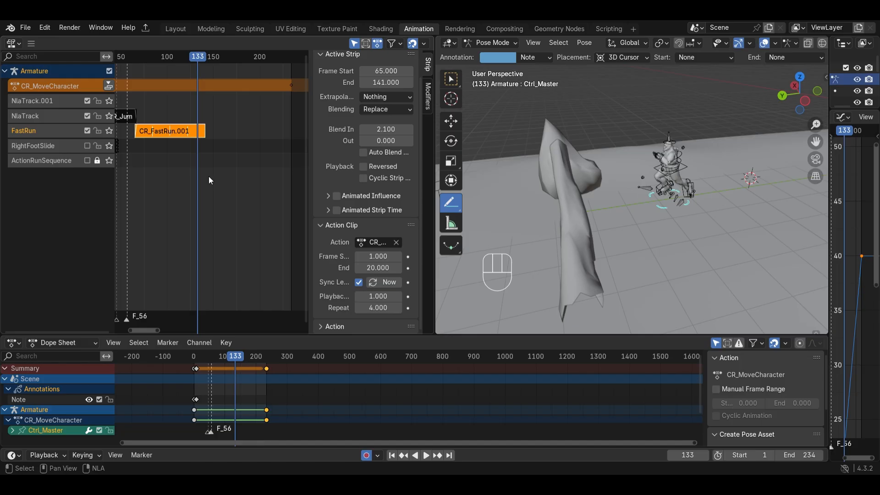
scroll(197, 168, "down", 2)
scroll(137, 143, "down", 1)
left_click(139, 147)
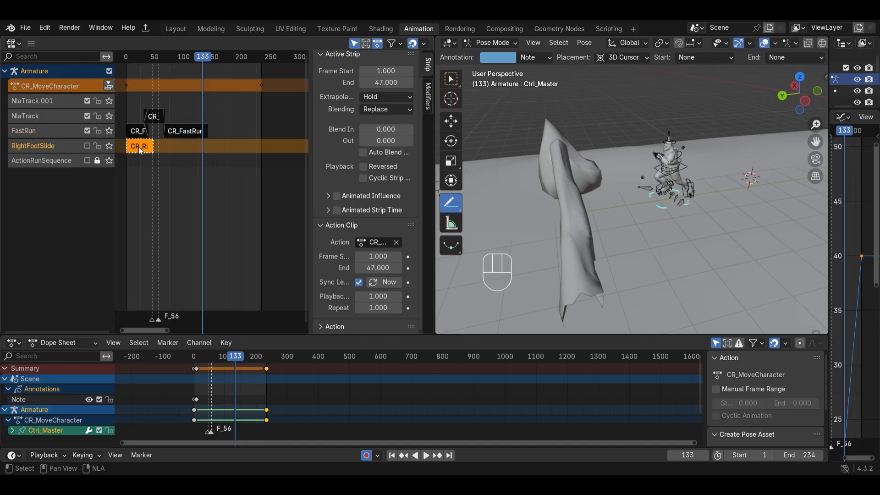
left_click_drag(138, 147, 218, 157)
Step: Set the second fast-run strip's Blending mode to Combine
left_click(204, 133)
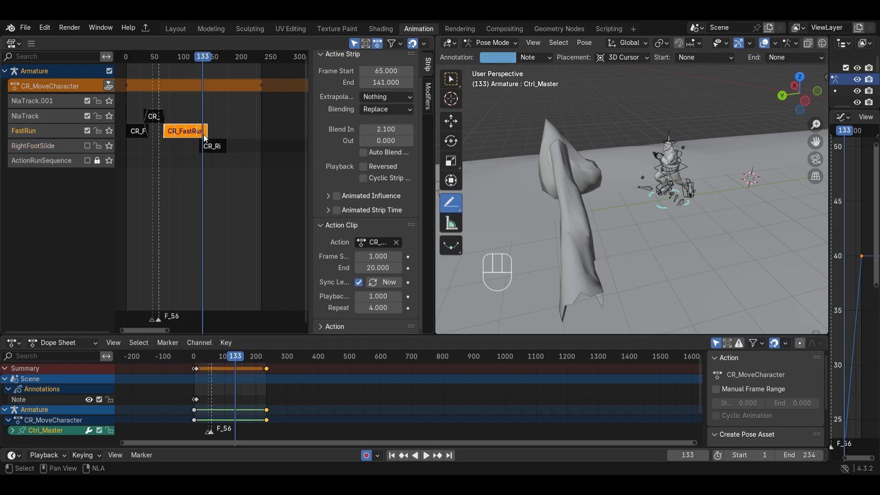
left_click(393, 110)
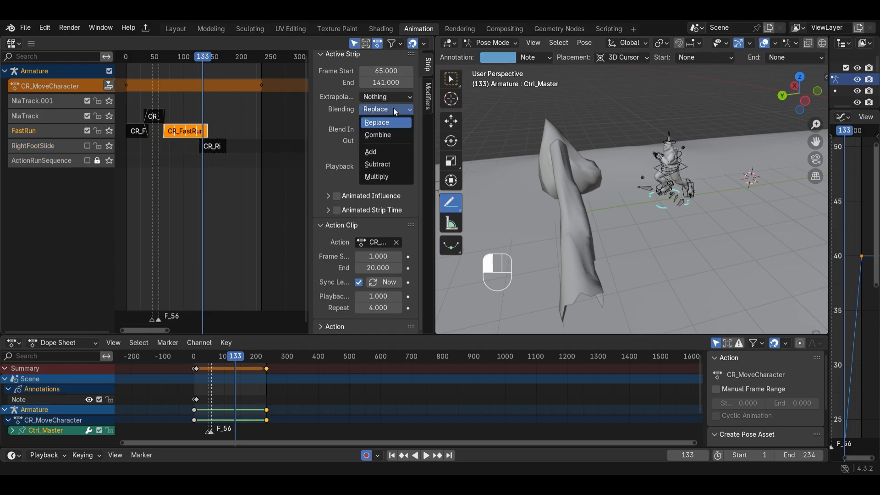
left_click(383, 136)
Step: Set the CR_RightFootSlide.002 strip's Extrapolation to Nothing and its Blending to Combine
scroll(224, 147, "up", 2)
left_click(223, 147)
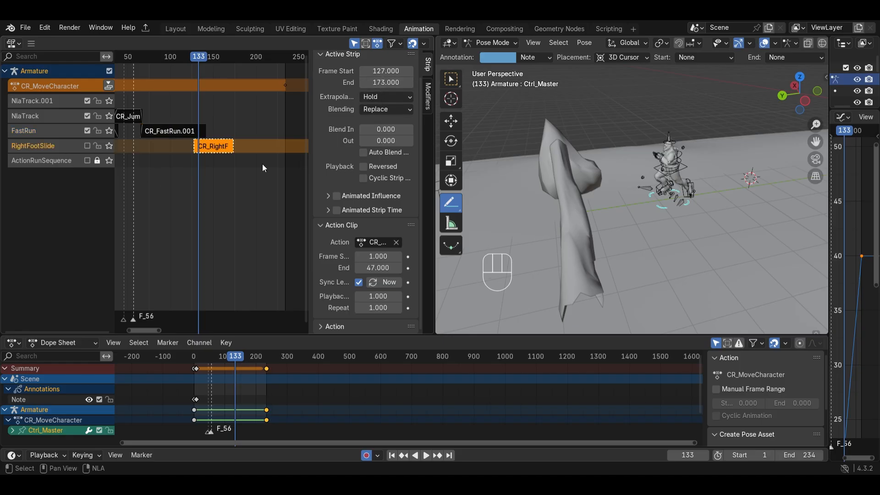
scroll(210, 153, "up", 4)
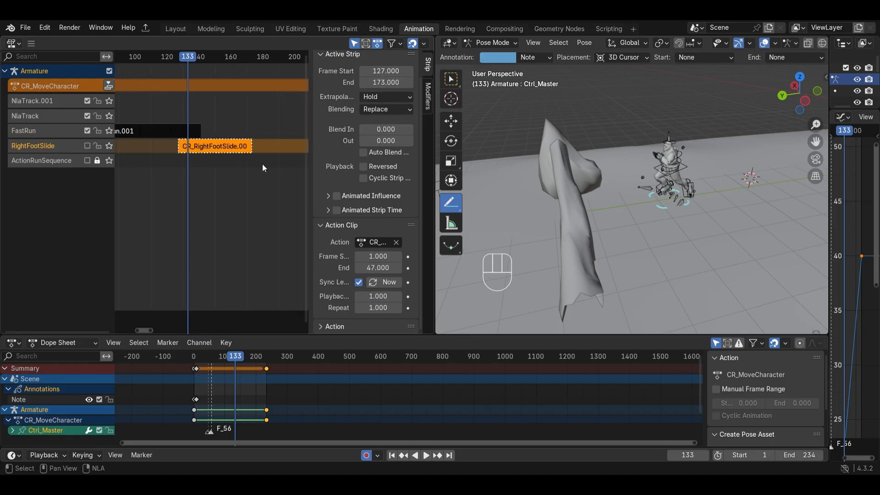
left_click(399, 98)
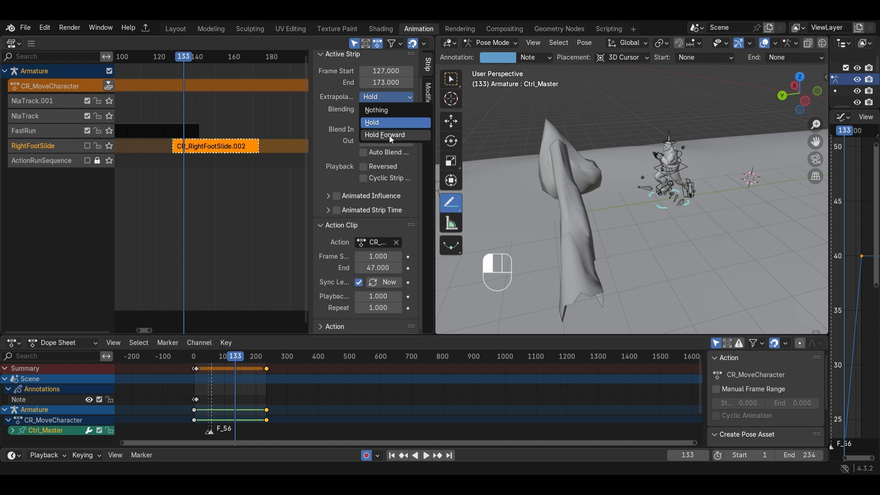
left_click(389, 110)
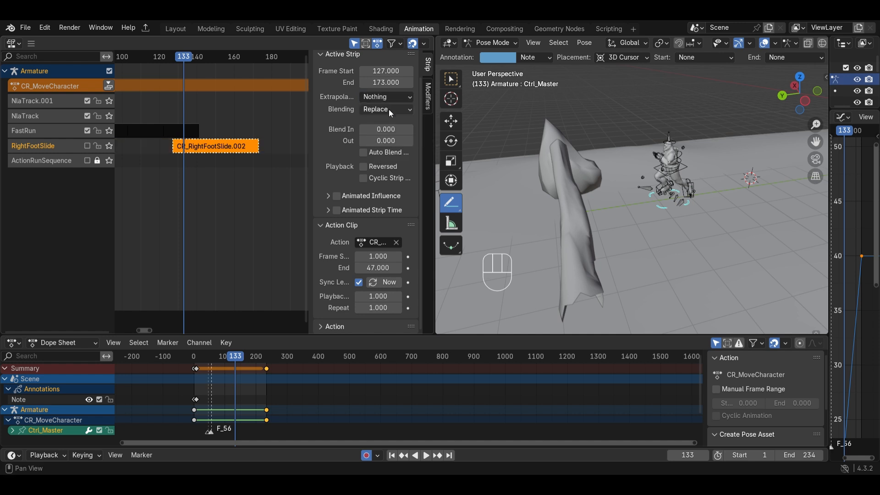
left_click(385, 112)
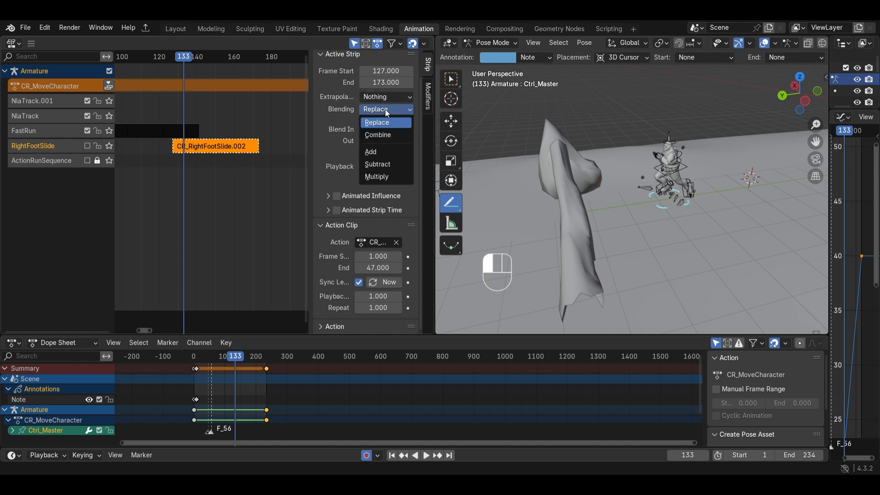
left_click(382, 134)
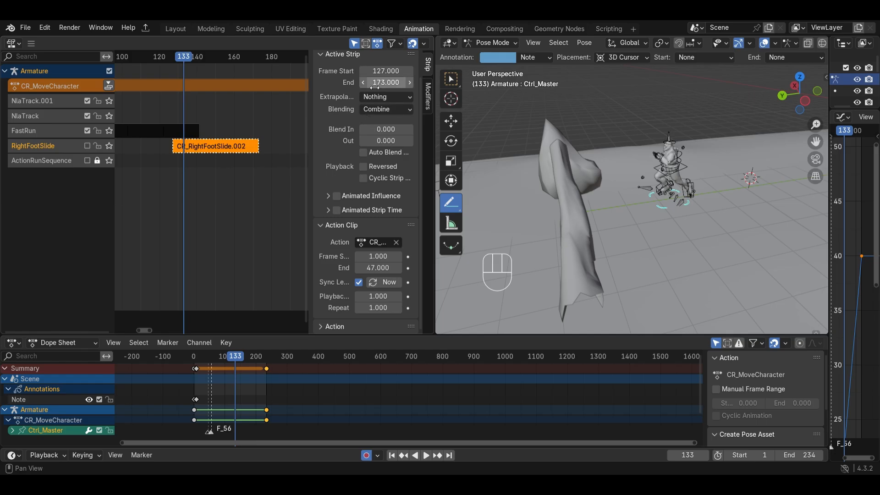
scroll(175, 171, "up", 5)
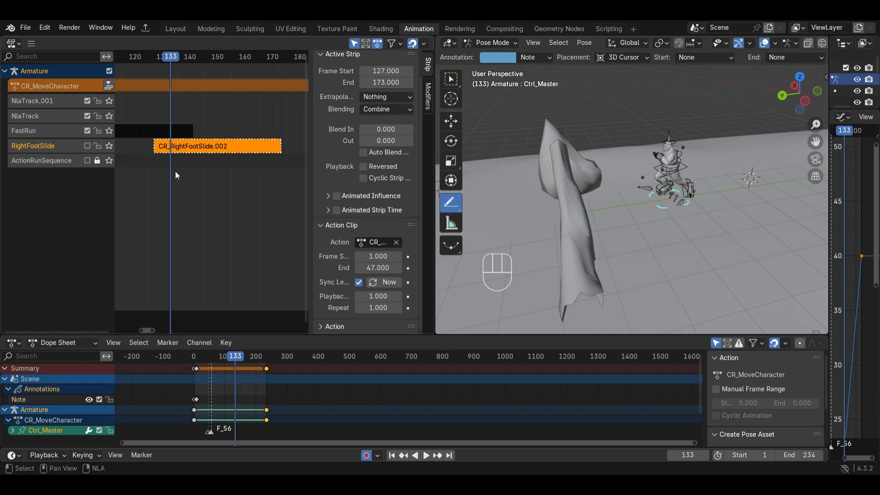
middle_click_drag(175, 171, 224, 180)
scroll(227, 179, "up", 3)
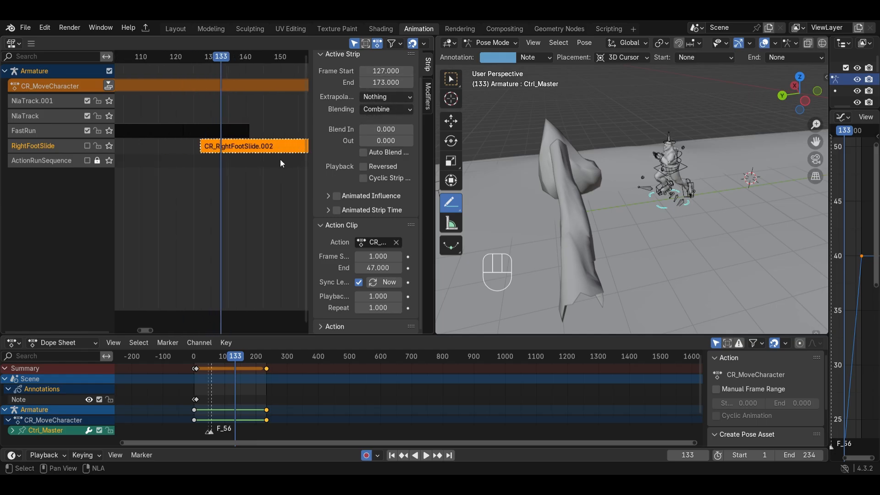
scroll(236, 165, "right", 3, "ctrl")
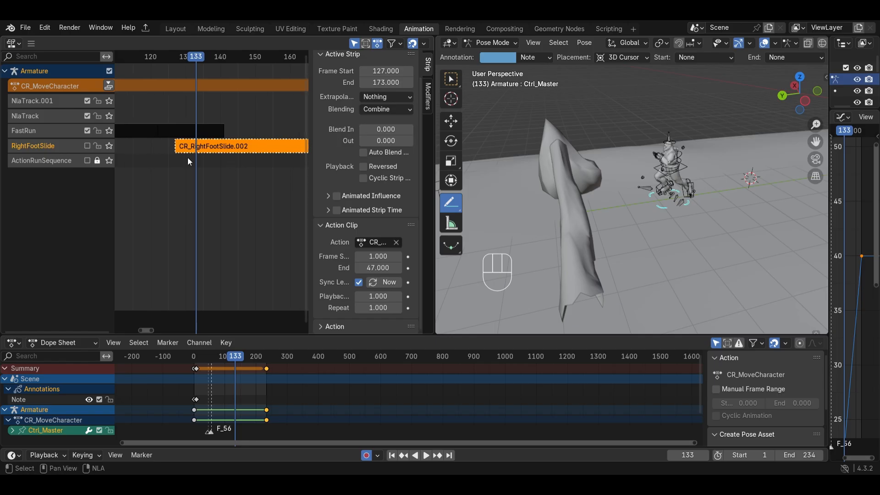
scroll(238, 181, "up", 3)
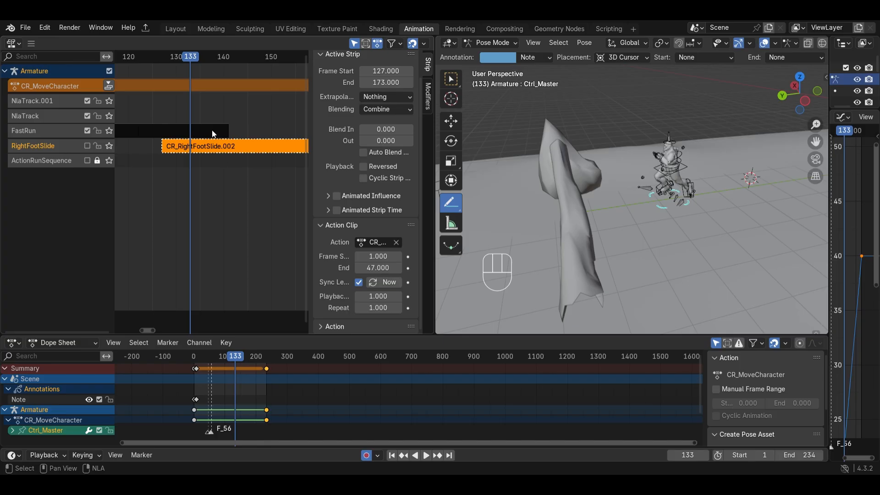
left_click(392, 109)
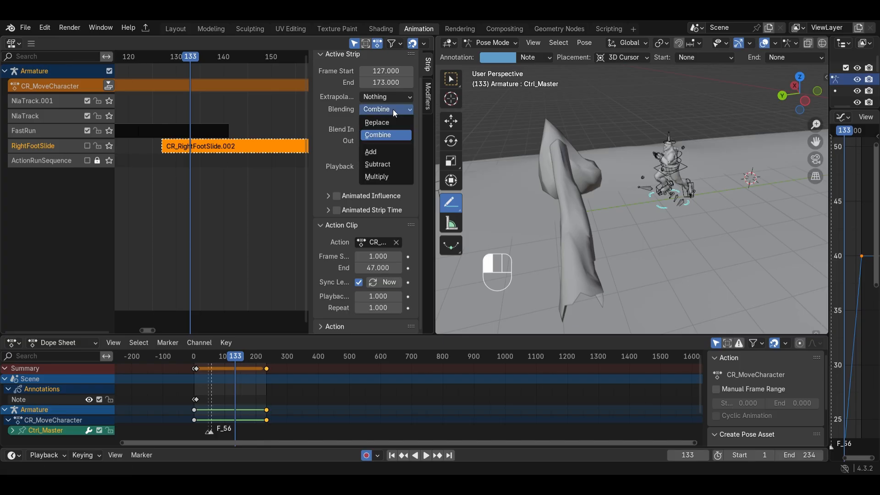
left_click(379, 152)
left_click(235, 205)
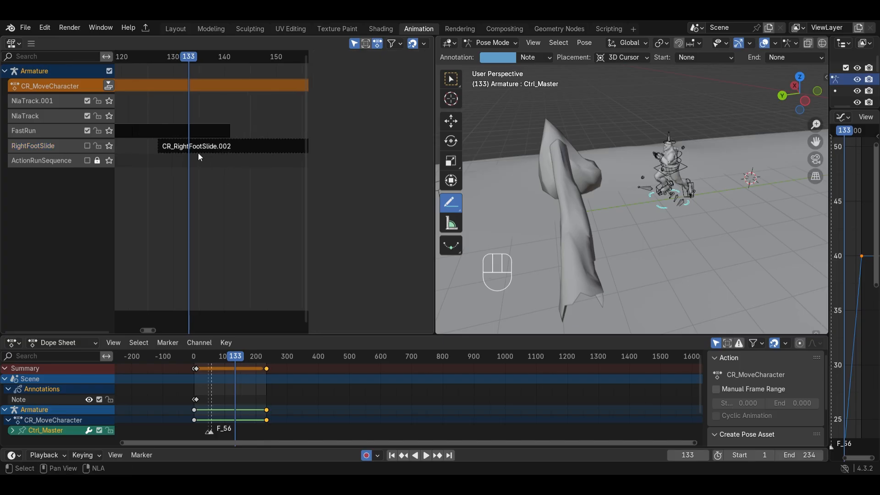
Step: Move the CR_RightFootSlide.002 strip along its track to start at frame 133
left_click_drag(198, 153, 245, 147)
scroll(235, 122, "up", 2)
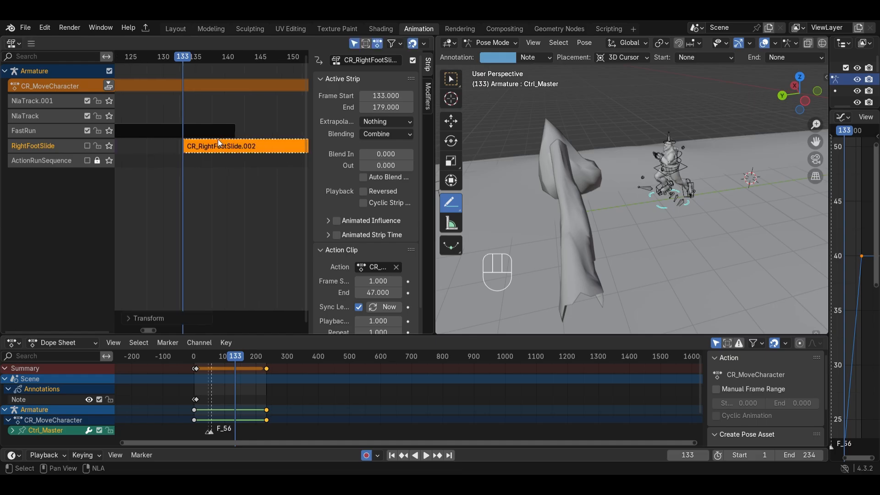
Step: Try automatic blend in and out on the CR_FastRun.001 strip, and undo it
left_click(221, 130)
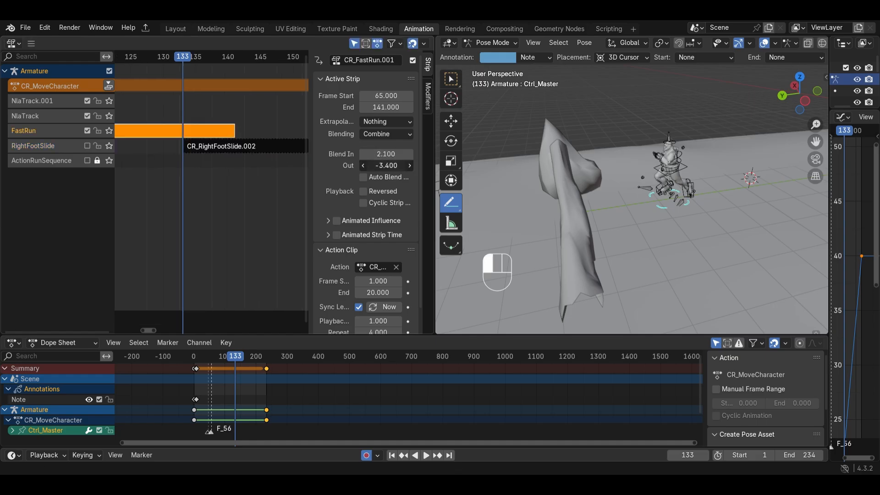
left_click_drag(391, 167, 390, 167)
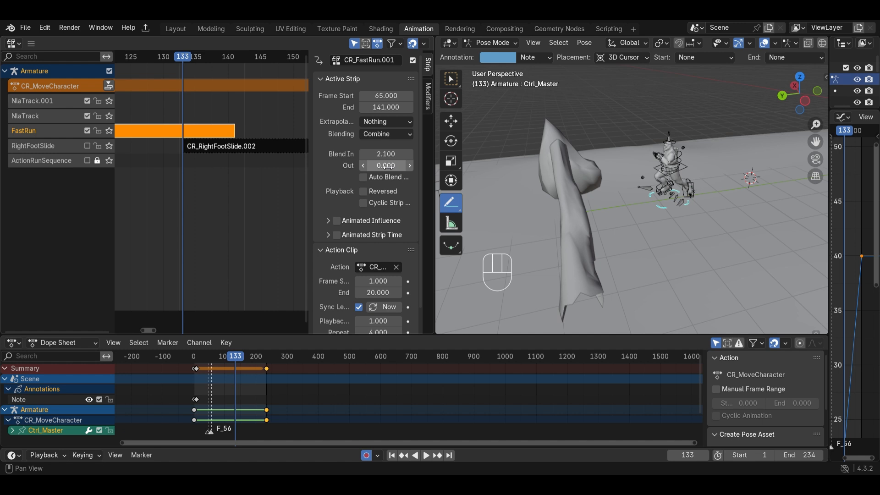
left_click(389, 177)
right_click(389, 168)
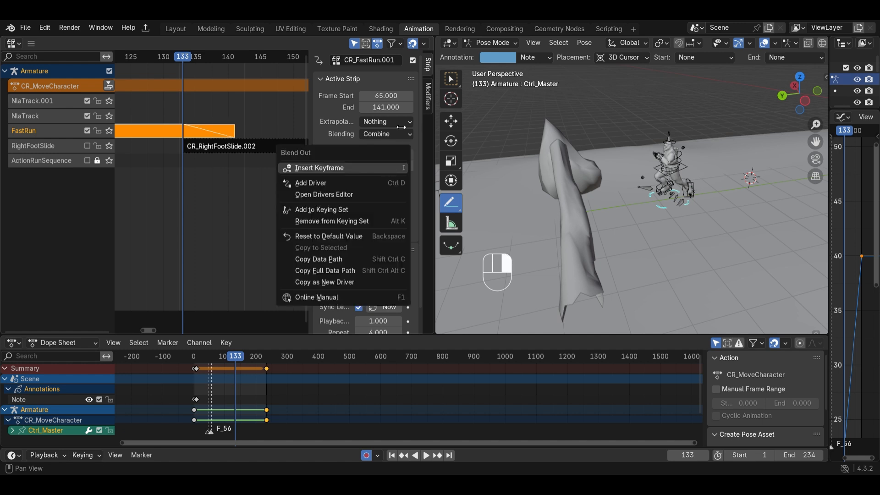
left_click(209, 132)
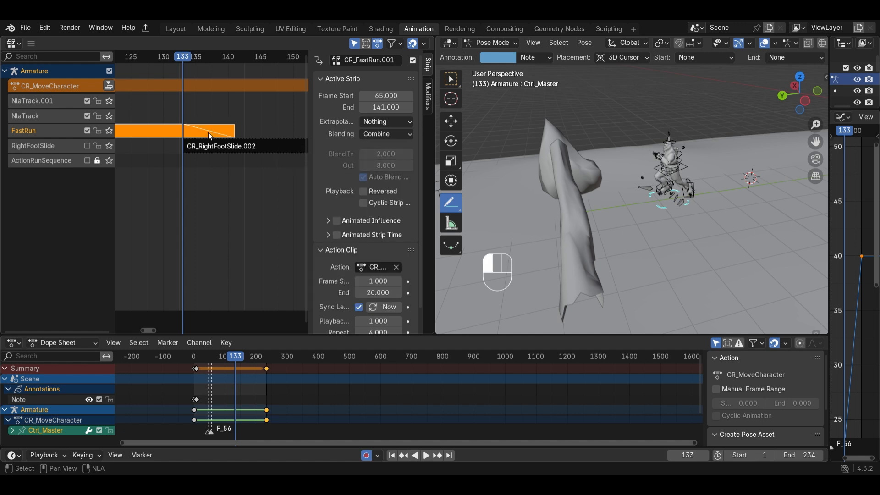
key("ctrl+z")
key("ctrl+z")
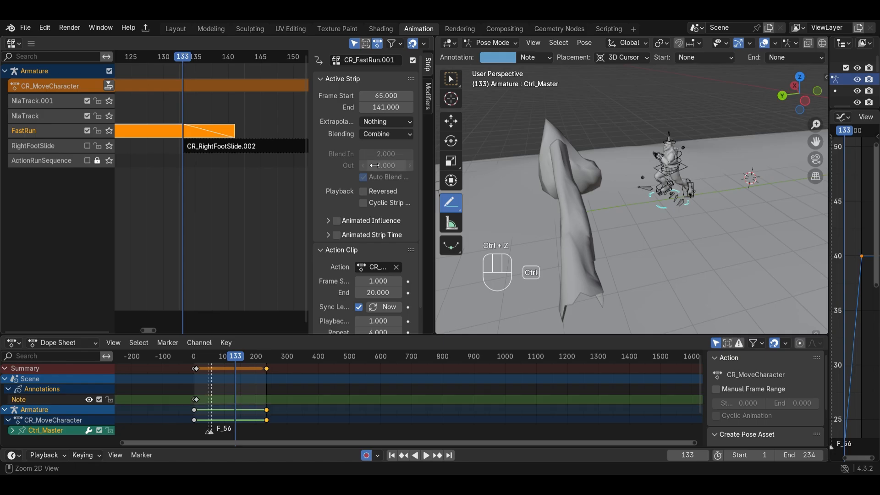
Step: Set the CR_FastRun.001 strip's Blend Out to 7.9 and the CR_RightFootSlide.002 strip's Blend In to 8
left_click(379, 168)
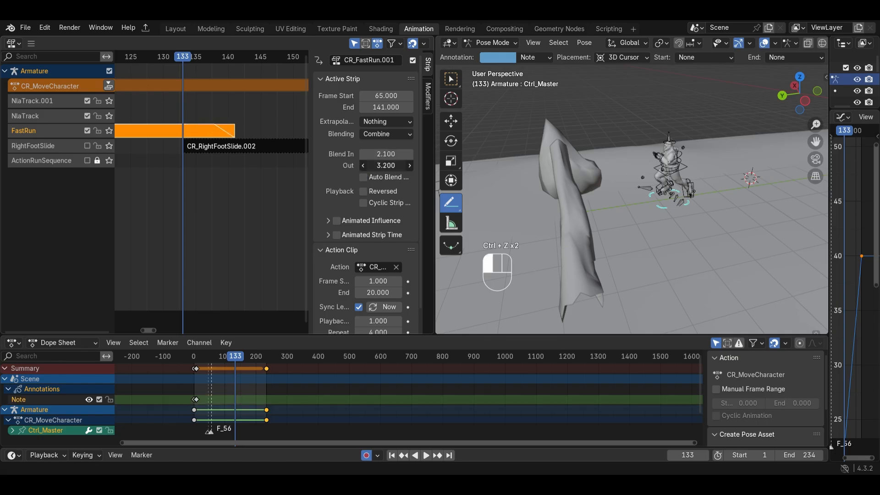
left_click_drag(380, 166, 398, 166)
left_click(229, 146)
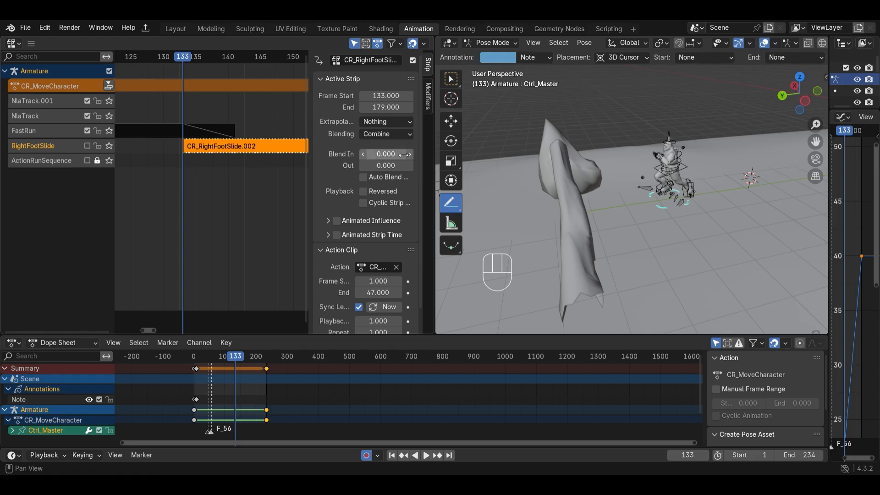
left_click_drag(386, 154, 404, 154)
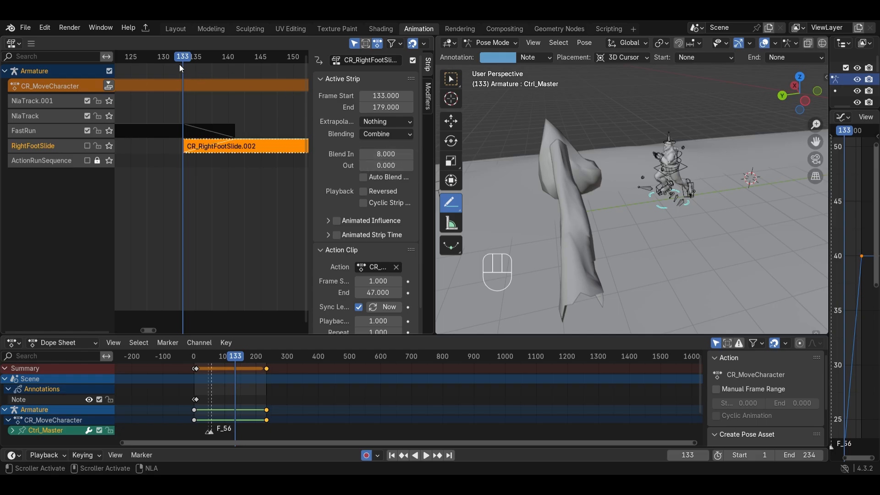
Step: Scrub across the strip overlap to frame 143 and enable the RightFootSlide track
left_click_drag(185, 57, 247, 68)
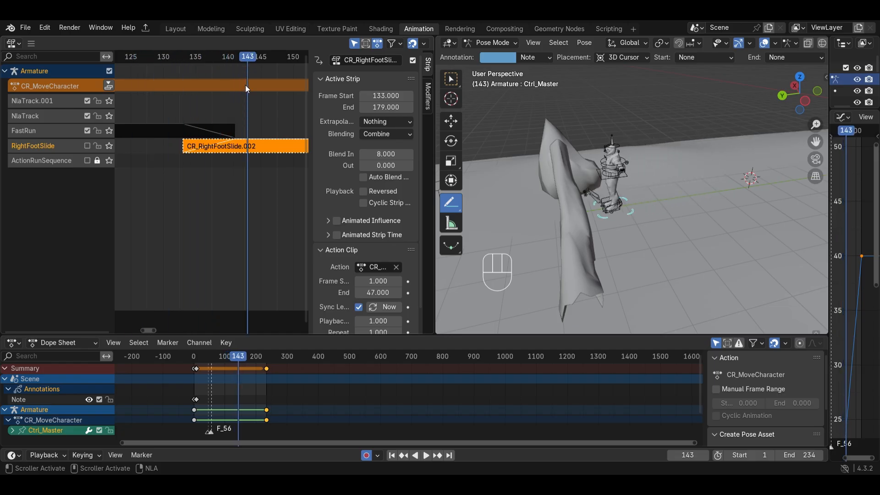
left_click(202, 130)
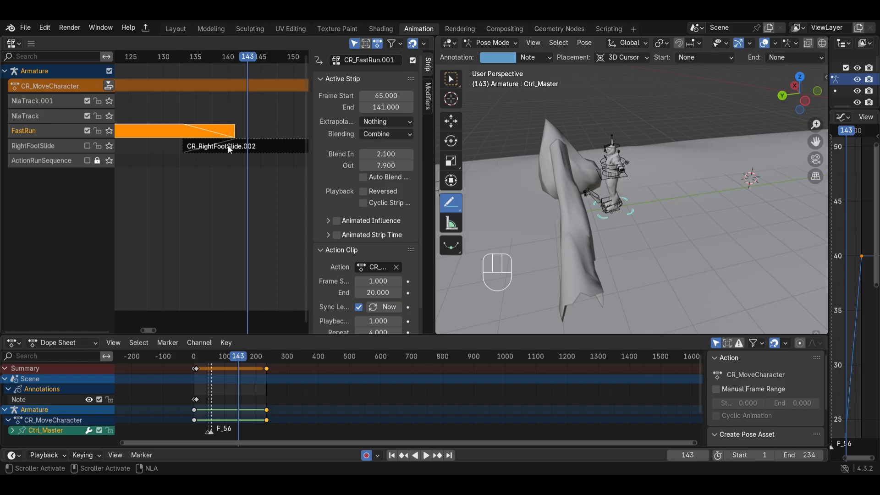
left_click(267, 148)
scroll(257, 148, "down", 1)
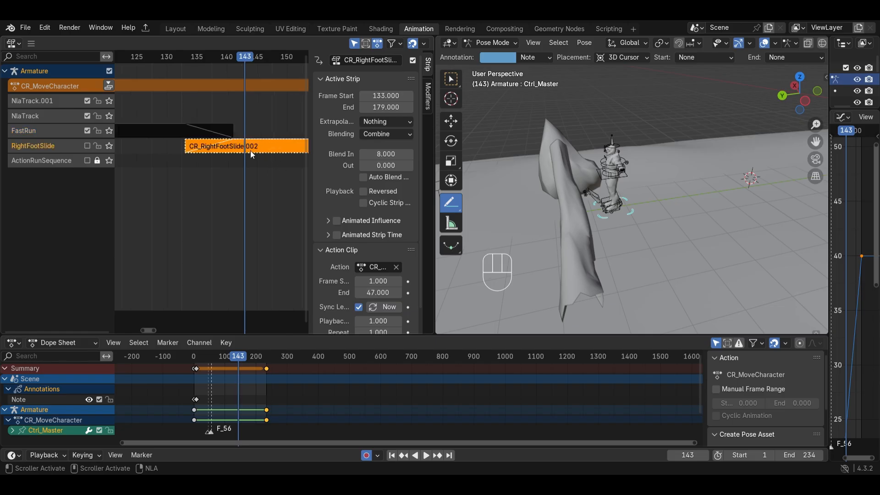
left_click(87, 145)
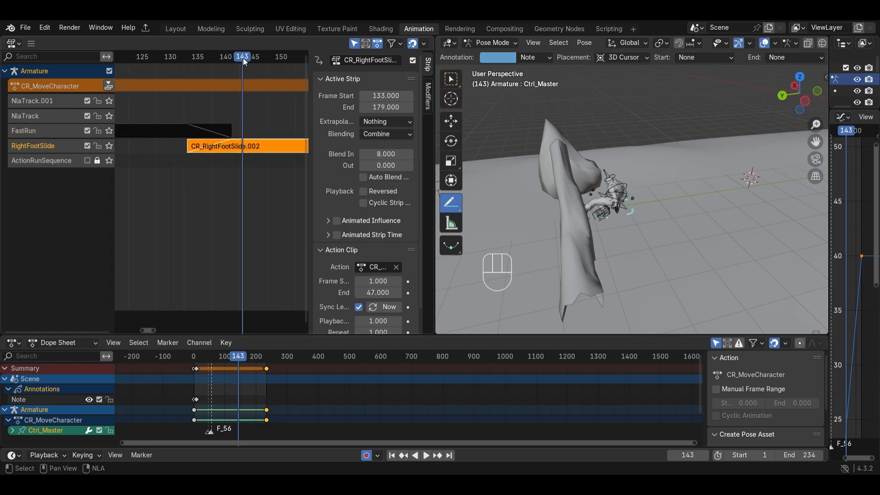
Step: Inspect the blended pose at frames 136 to 137 and reduce the CR_FastRun.001 strip's Blend Out to 4.43
left_click_drag(243, 58, 209, 62)
scroll(218, 123, "up", 5)
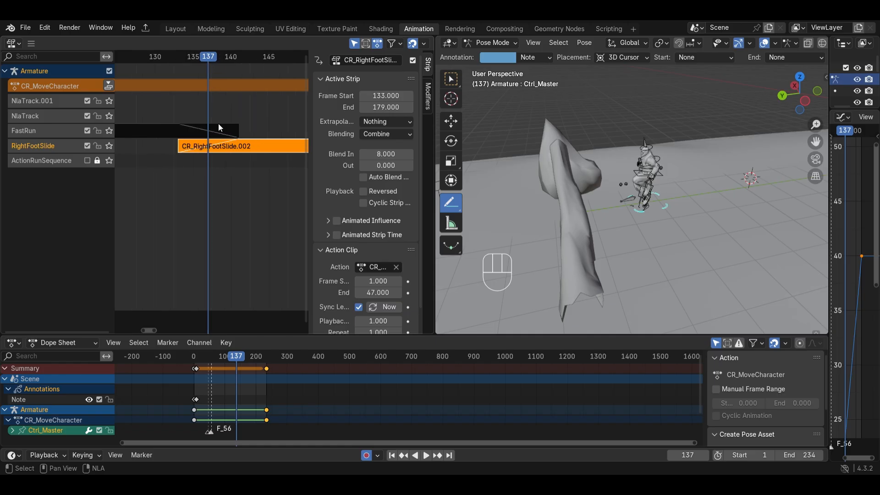
scroll(628, 190, "up", 6)
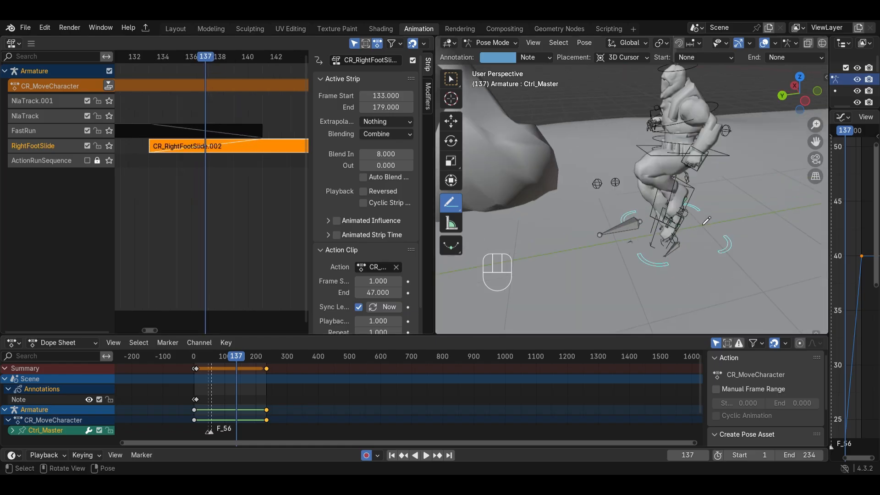
middle_click_drag(627, 190, 621, 215, "shift")
left_click(245, 154)
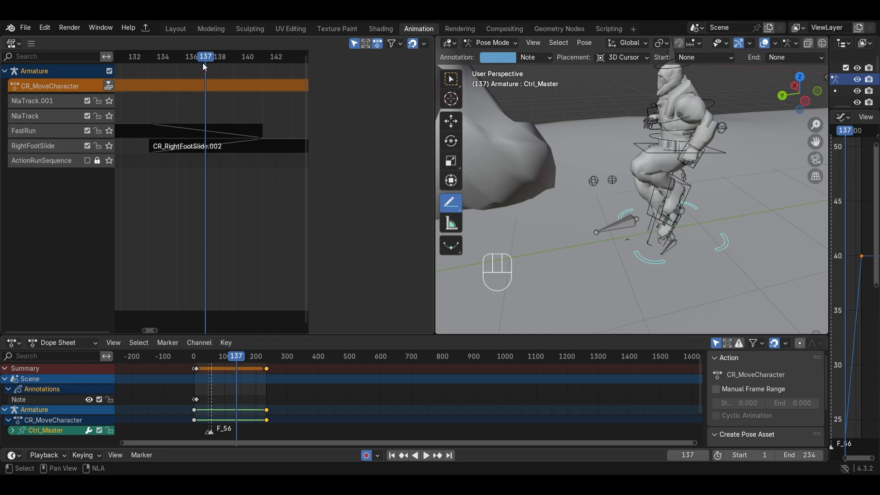
mouse_move(205, 67)
left_mouse_down()
mouse_move(200, 59)
mouse_move(145, 59)
mouse_move(198, 64)
left_mouse_up()
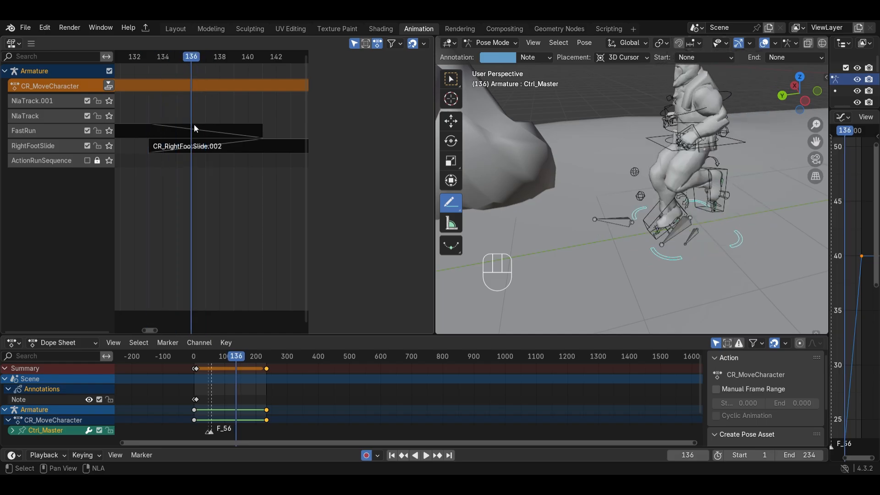
left_click(176, 128)
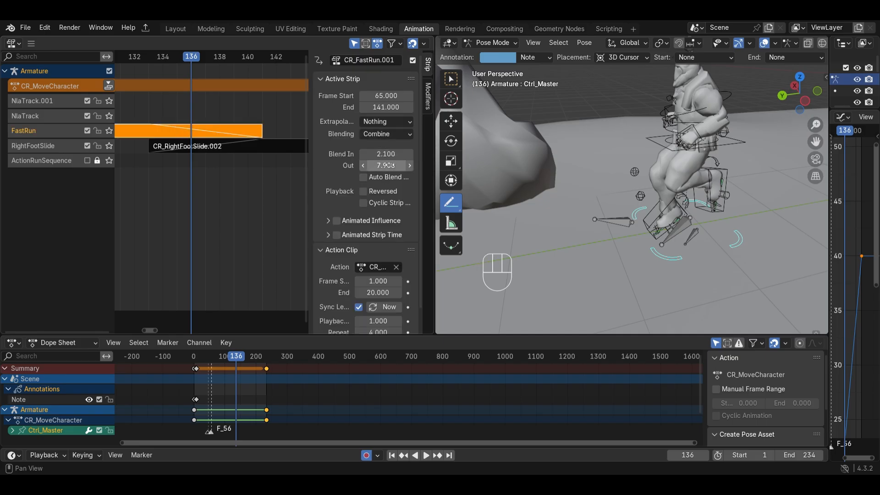
left_click_drag(390, 168, 321, 169, "shift")
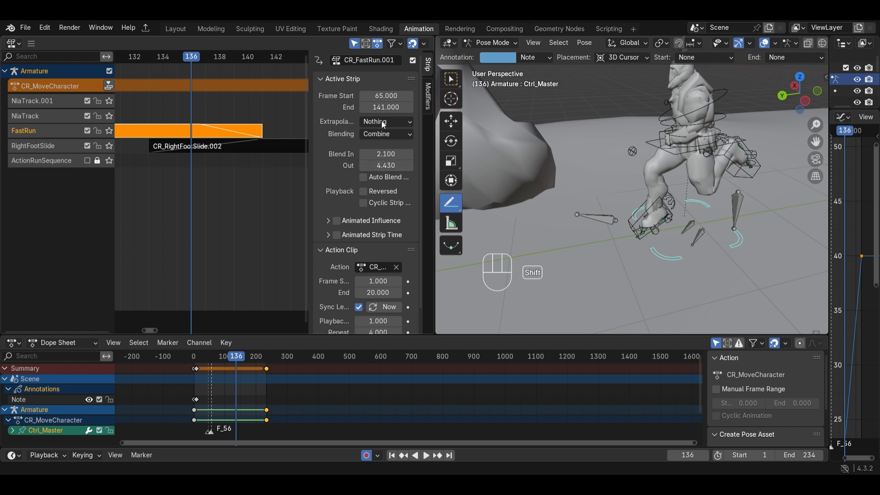
key("space")
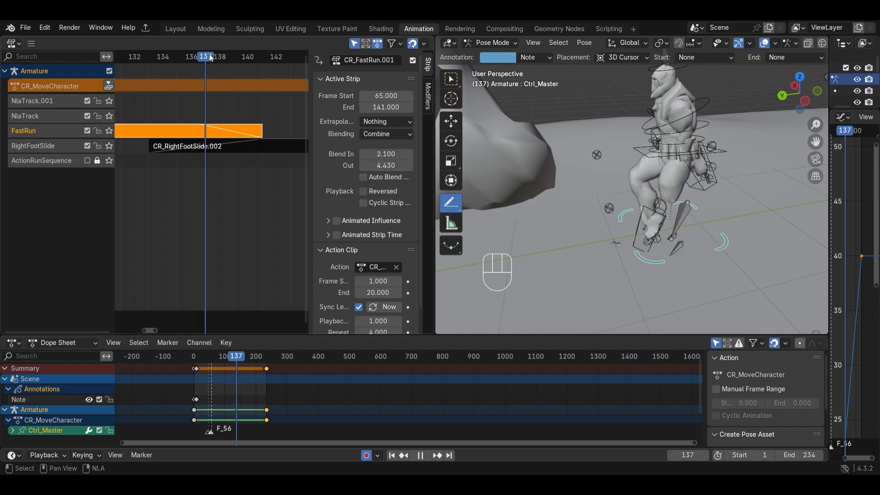
key("space")
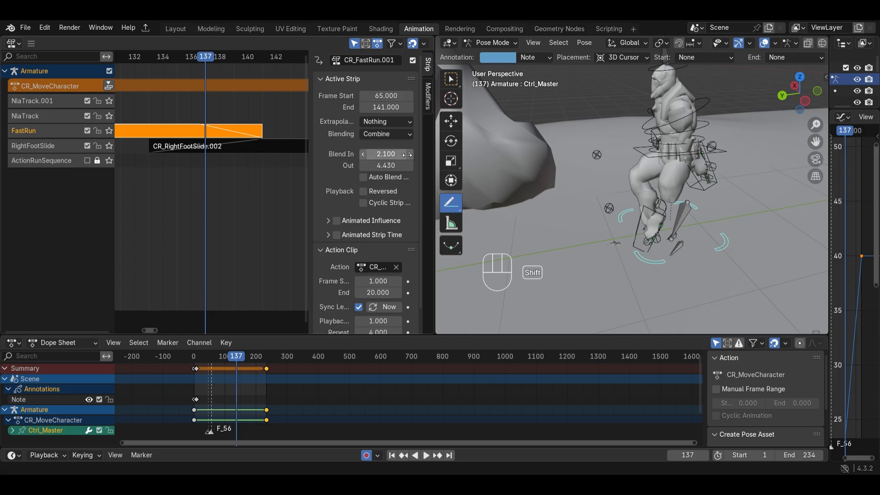
Step: Raise the CR_FastRun.001 strip's Blend Out to 7.04, leaving its Blend In as is
left_click(386, 154)
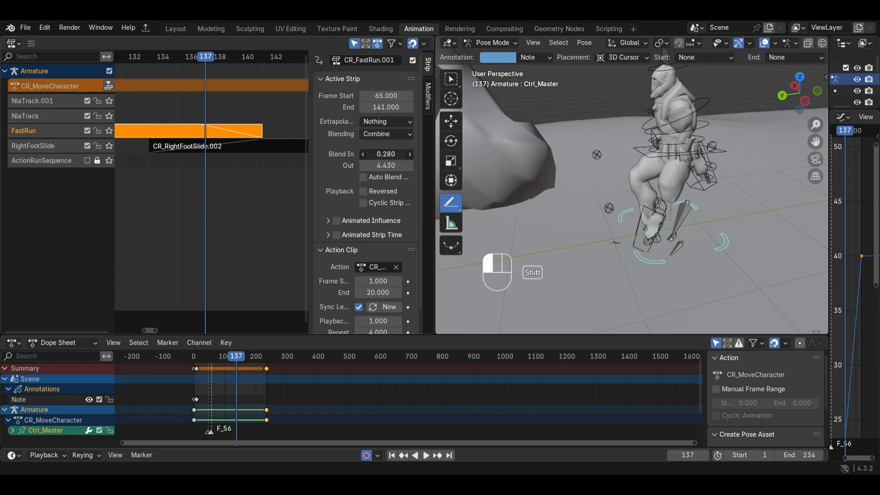
right_click(385, 154, "shift")
left_click_drag(387, 165, 472, 166, "shift")
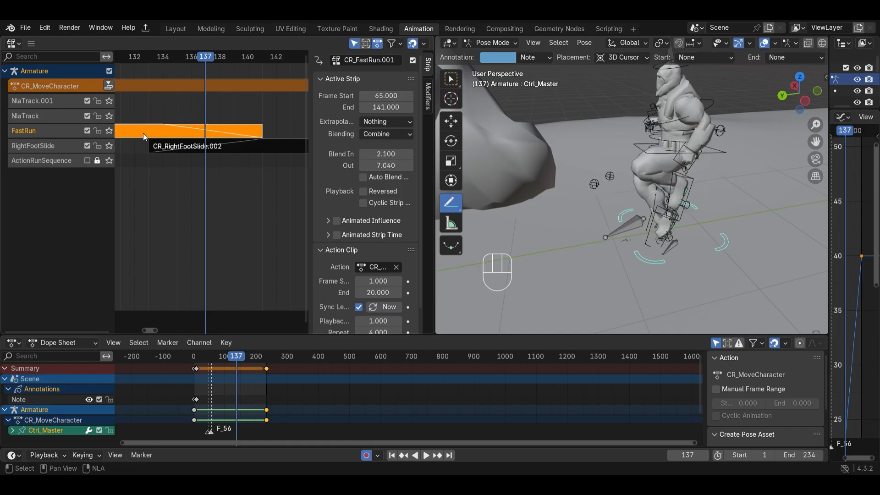
Step: Move the CR_RightFootSlide.002 strip to start at frame 137 and check the pose at frame 138
left_click(224, 147)
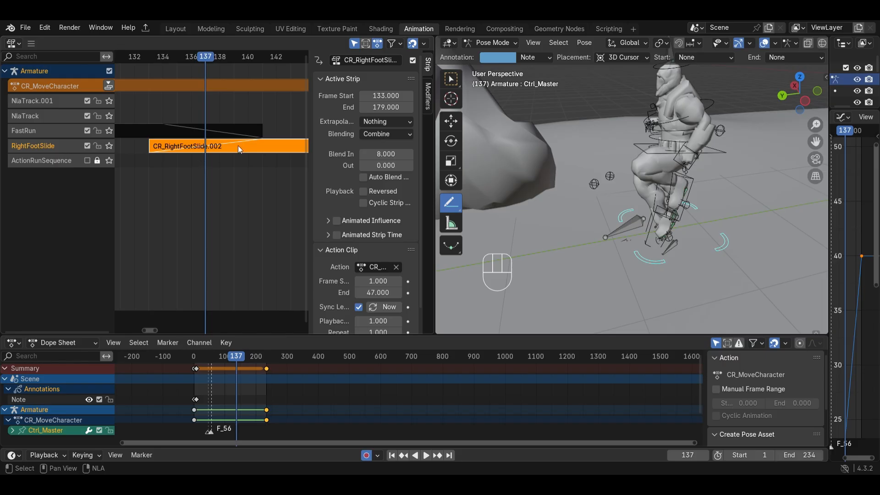
left_click_drag(238, 146, 296, 154)
mouse_move(207, 57)
left_mouse_down()
mouse_move(138, 64)
mouse_move(223, 57)
left_mouse_up()
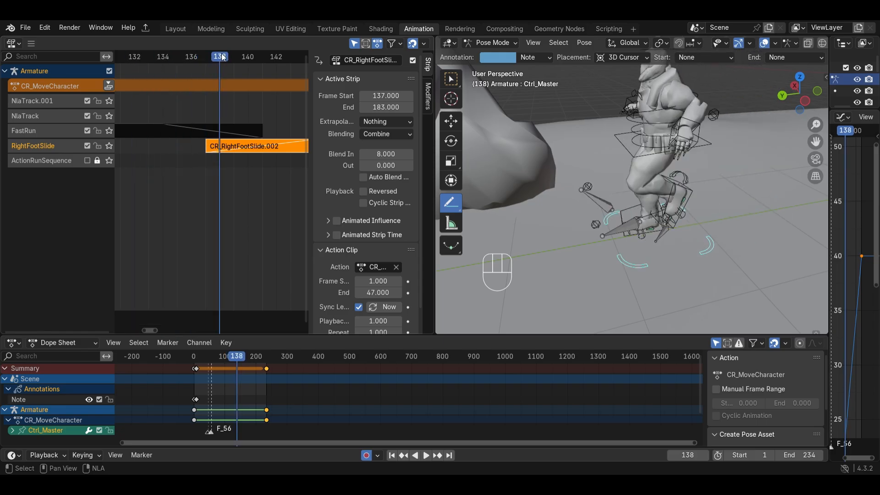
Step: Set the CR_RightFootSlide.002 strip's Blend In to 4.02 and the CR_FastRun.001 strip's Blend Out to 4.04
left_click(238, 129)
left_click(276, 145)
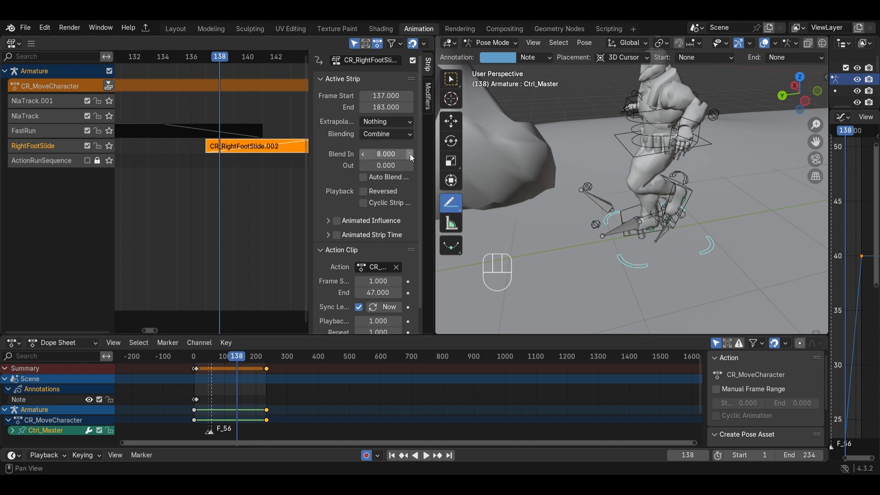
left_click_drag(408, 154, 346, 154, "shift")
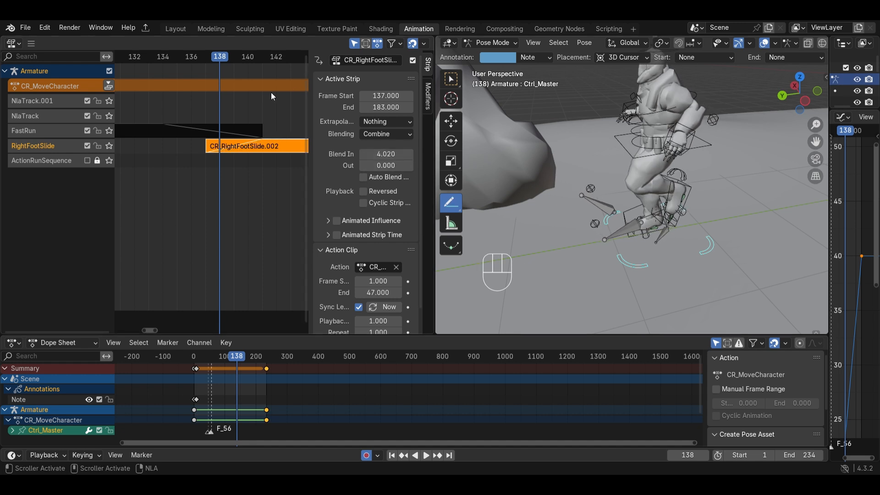
left_click(224, 132)
left_click_drag(408, 166, 366, 165, "shift")
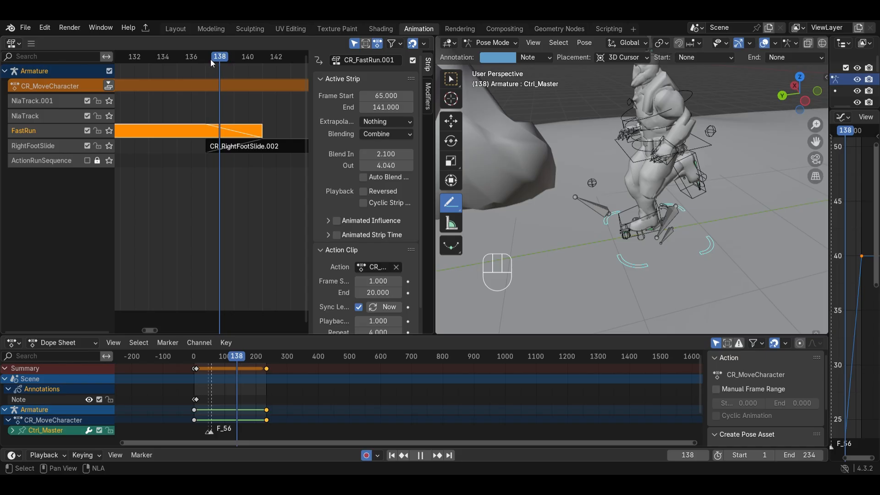
Step: Scrub through the run-to-slide transition up to frame 157 and examine the slide beneath the obstacle from a low side angle
left_click_drag(211, 59, 312, 81)
middle_click_drag(641, 204, 501, 177)
scroll(651, 198, "up", 2)
scroll(241, 109, "down", 3)
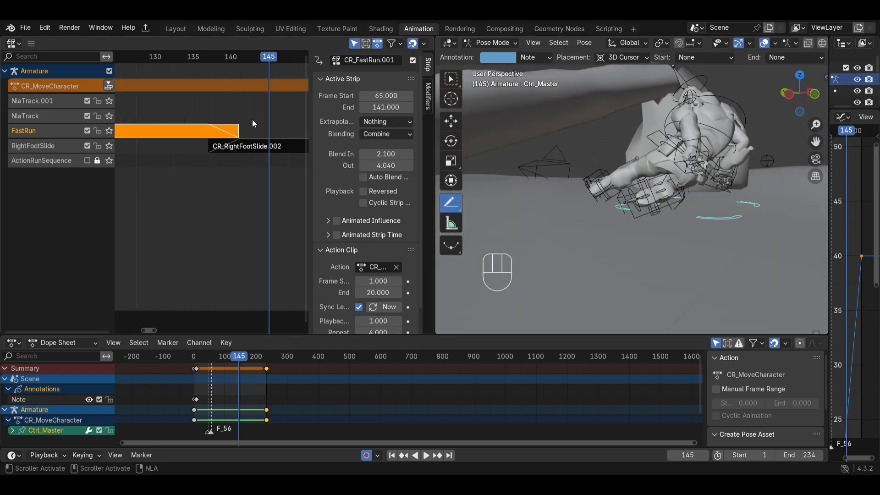
scroll(252, 119, "down", 6, "alt")
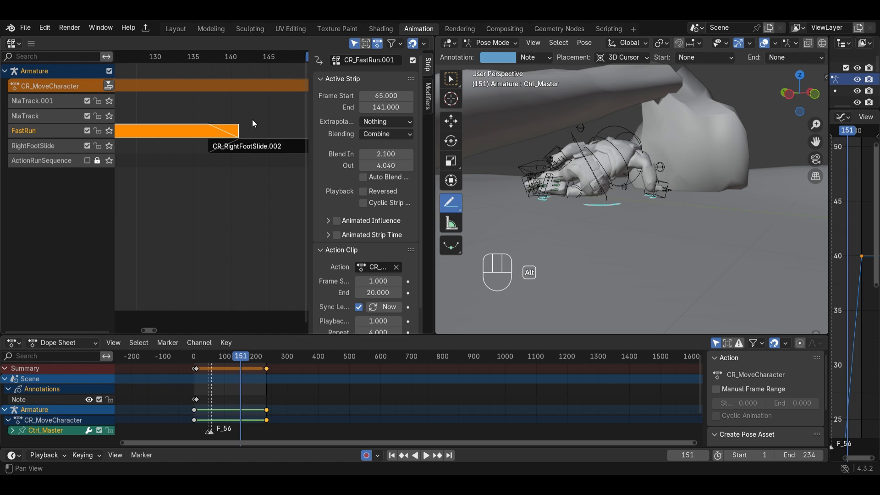
scroll(252, 119, "down", 6, "alt")
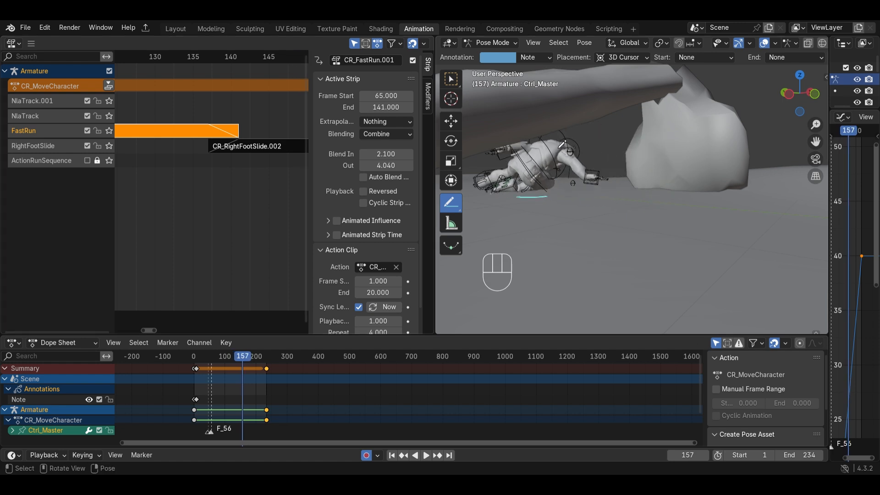
Step: Scrub from frame 157 to frame 192 and examine how the character exits the slide and stands up past the obstacle
middle_click_drag(562, 144, 716, 140)
scroll(591, 171, "down", 2)
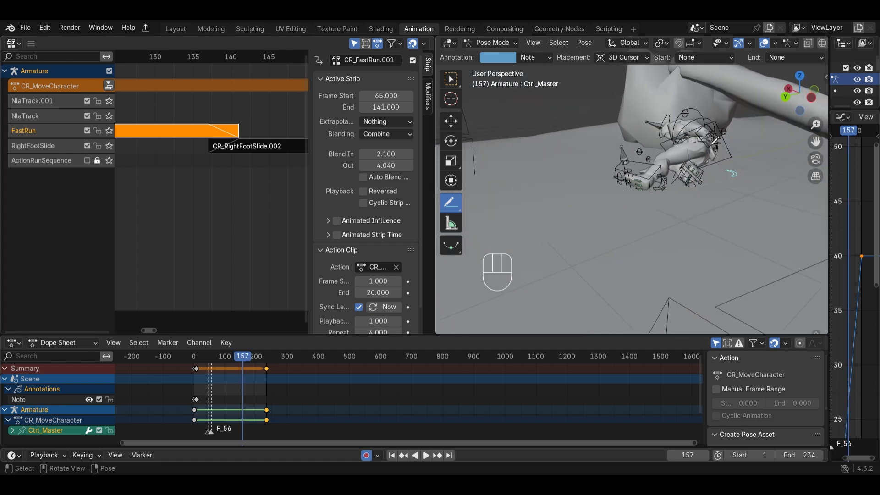
scroll(715, 140, "down", 13, "alt")
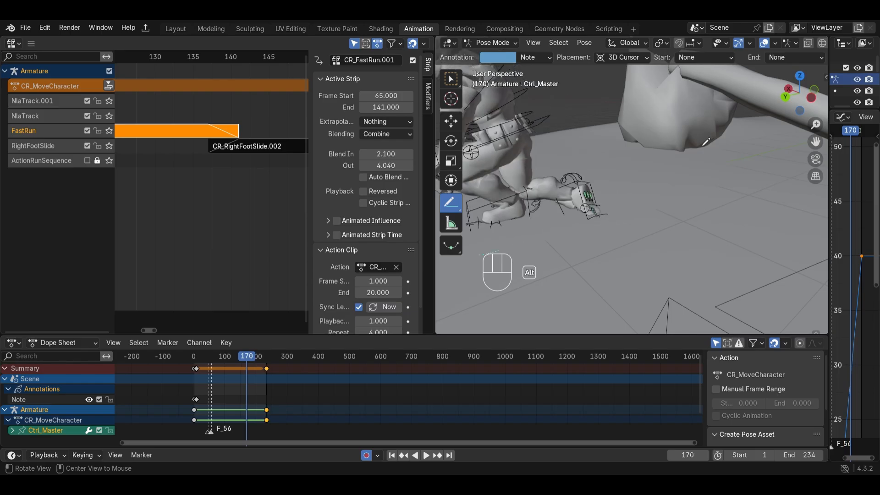
scroll(706, 142, "down", 6, "alt")
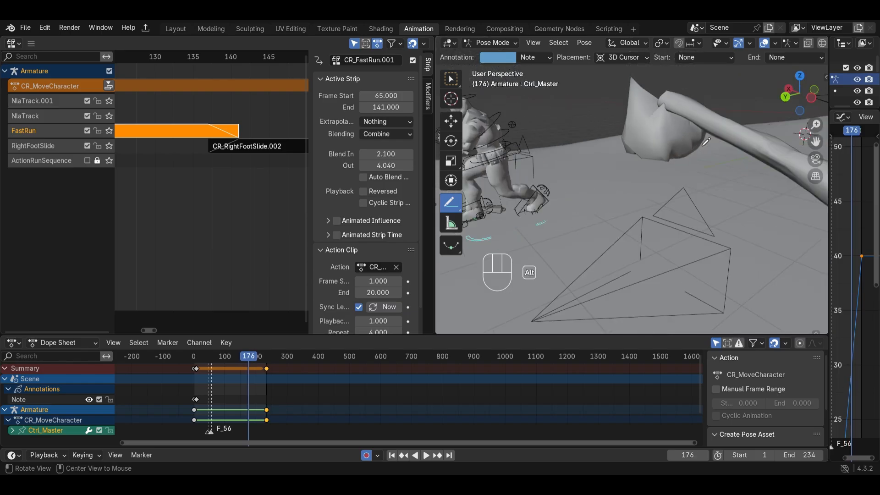
scroll(706, 142, "down", 3, "alt")
scroll(705, 142, "down", 4)
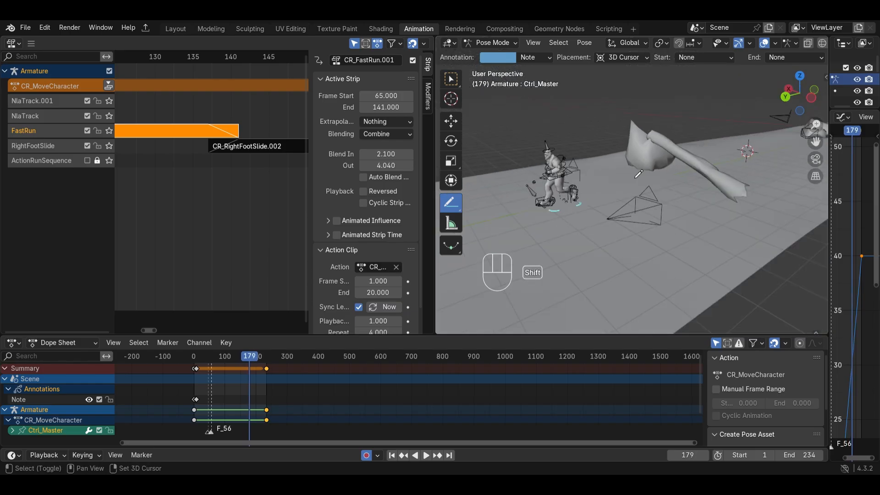
middle_click_drag(638, 174, 681, 165, "shift")
scroll(681, 165, "down", 5, "alt")
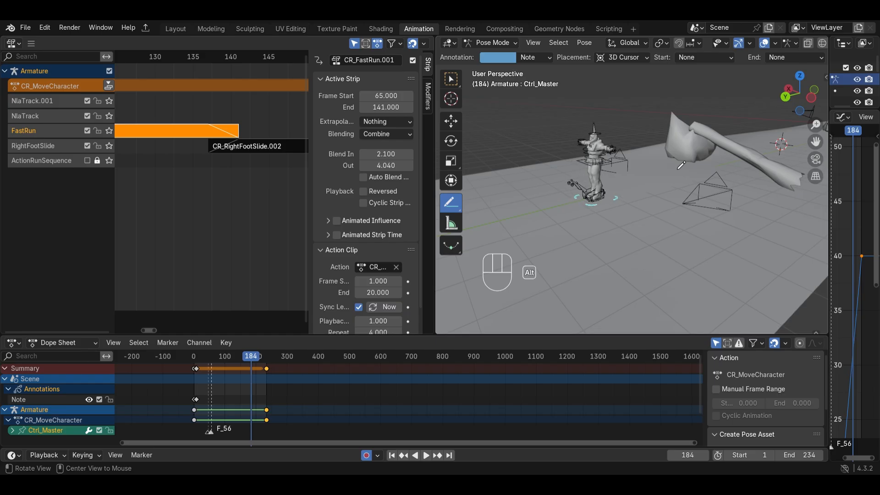
scroll(273, 150, "down", 2)
scroll(273, 150, "down", 8, "alt")
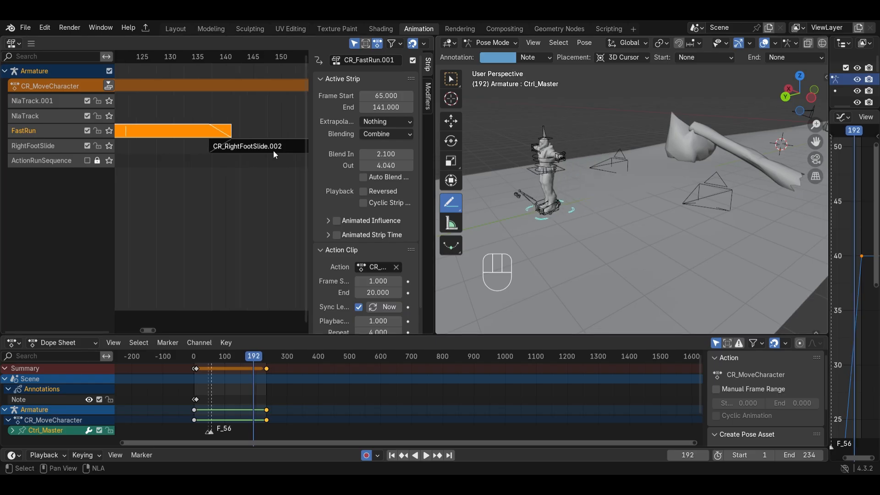
Step: Duplicate the CR_FastRun.001 strip and place the copy on the FastRun track from frame 178, overlapping the end of the CR_RightFootSlide.002 strip
scroll(274, 151, "down", 4)
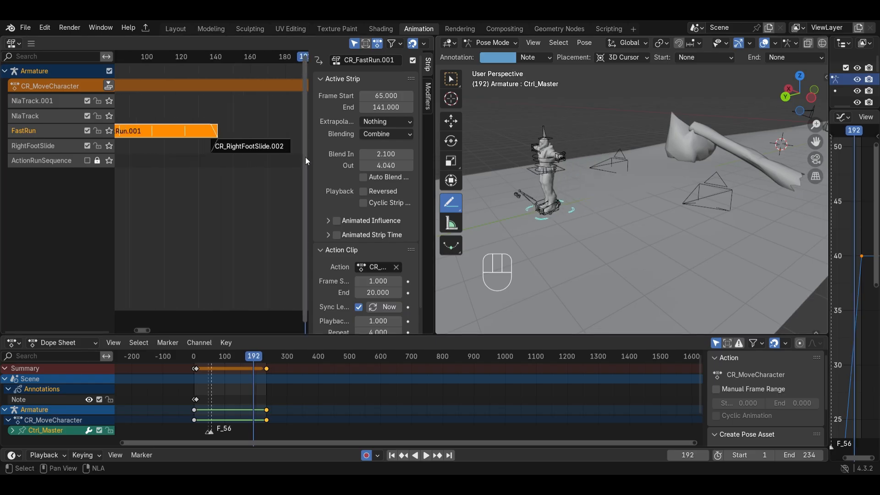
key("n")
scroll(304, 162, "down", 4)
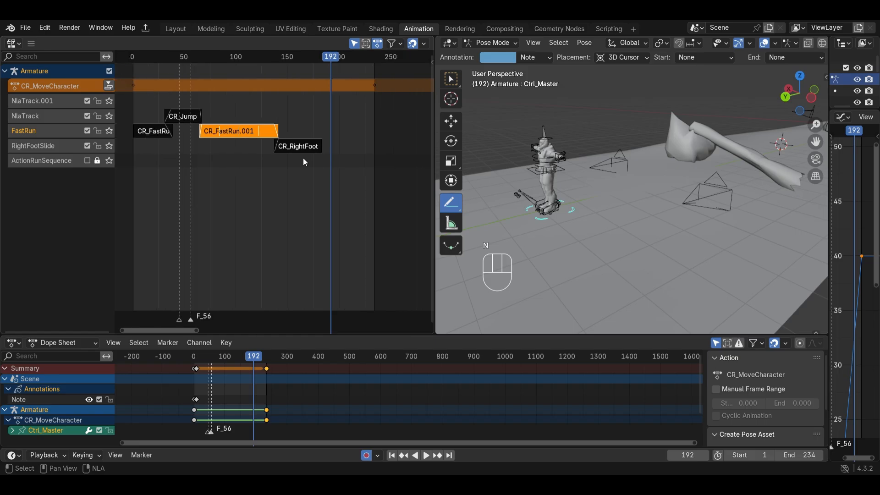
scroll(268, 142, "up", 5)
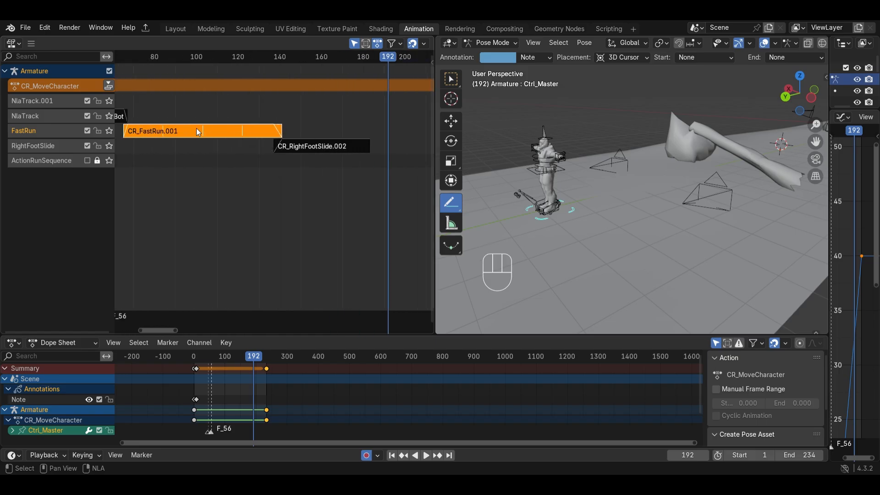
key("shift+d")
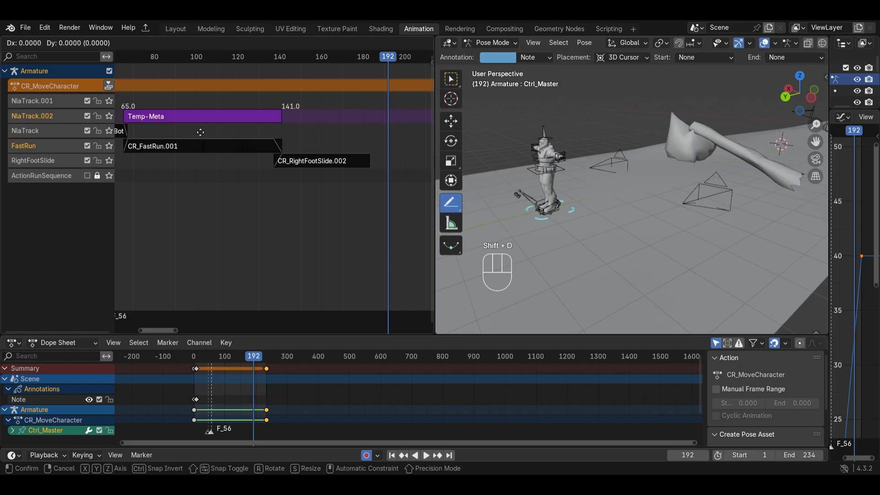
left_click(436, 169)
scroll(383, 170, "up", 4)
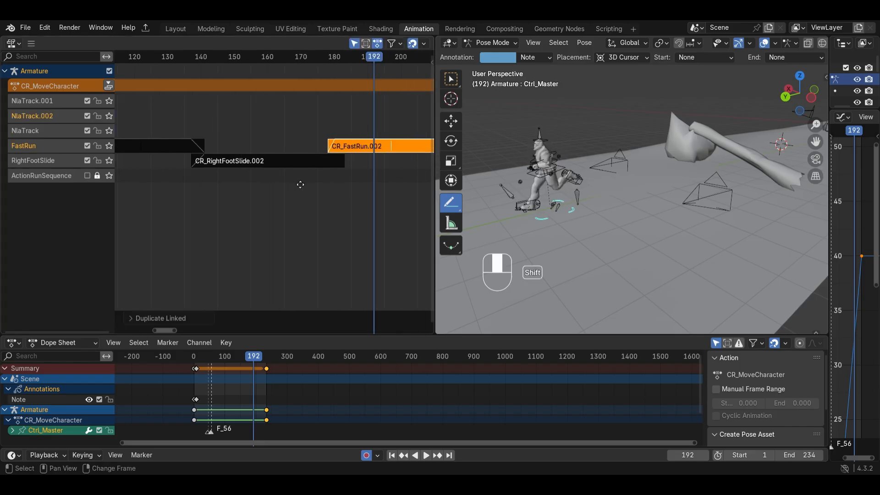
scroll(351, 155, "up", 5)
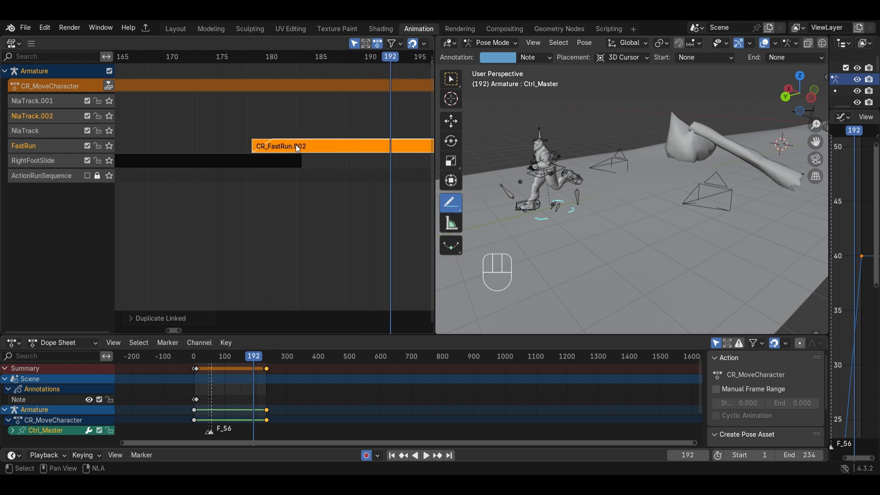
left_click(317, 144)
middle_click_drag(411, 175, 318, 194)
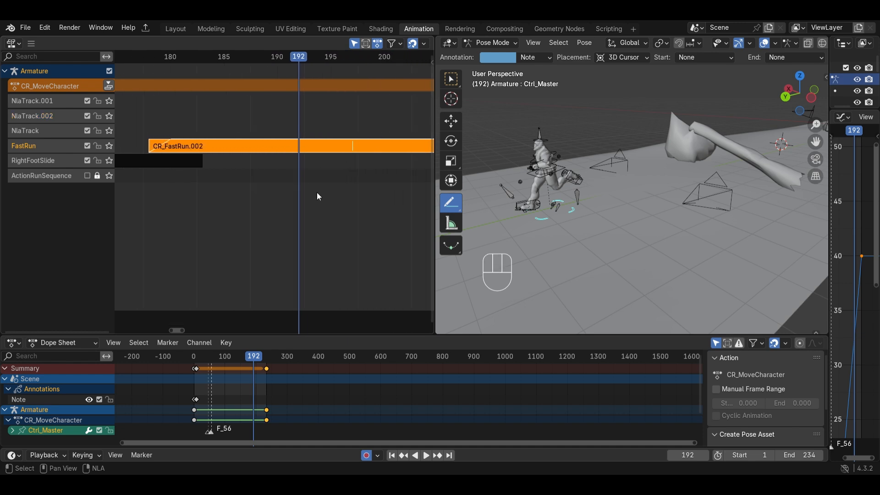
Step: Set the CR_RightFootSlide.002 strip's Blend Out to 4.5 and the CR_FastRun.002 strip's Blend In to 5
key("n")
scroll(173, 139, "down", 2)
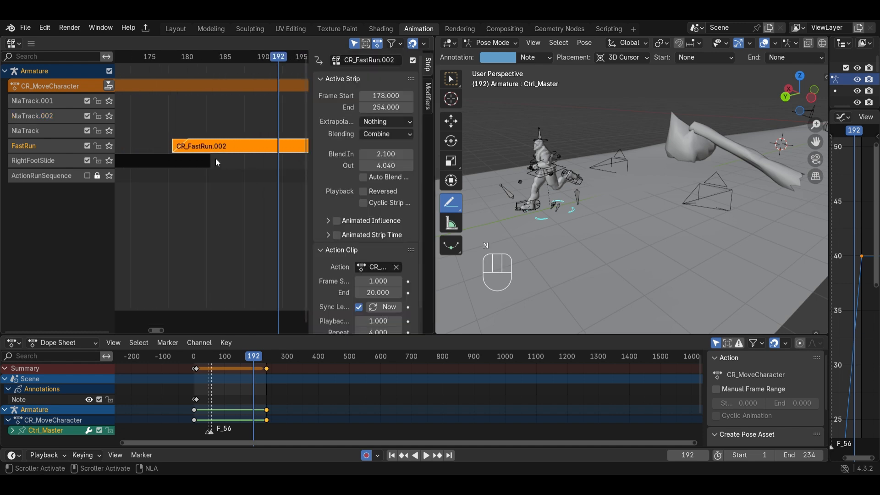
left_click(194, 164)
left_click_drag(391, 170, 374, 169)
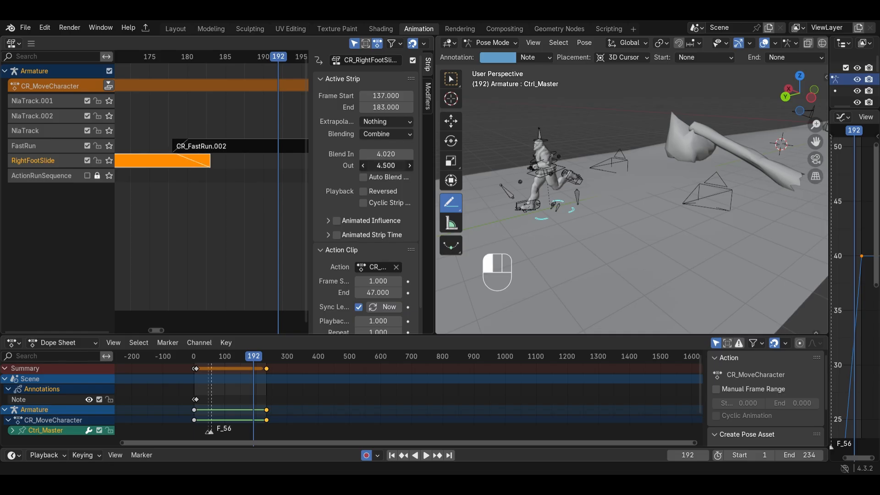
left_click(230, 142)
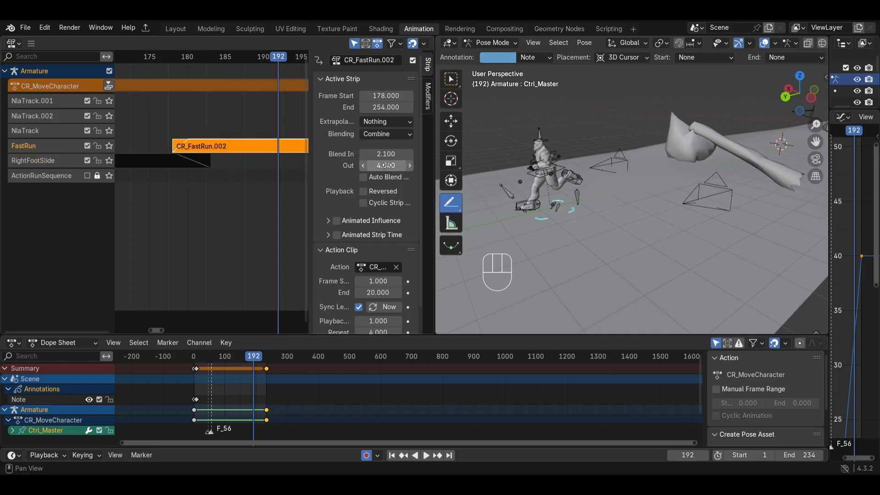
left_click_drag(386, 154, 386, 154)
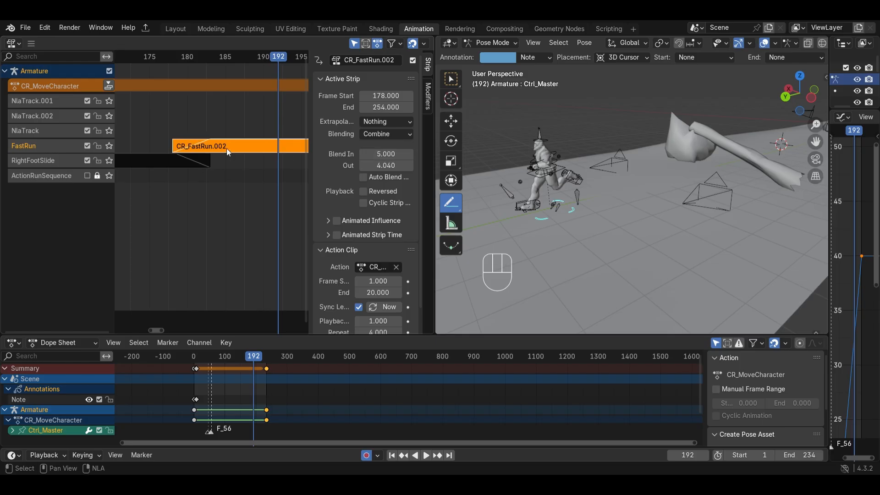
Step: Set the Blend Out of the CR_RightFootSlide strip to 4.970
mouse_move(386, 166)
left_mouse_down()
mouse_move(378, 166)
mouse_move(396, 167)
left_mouse_up()
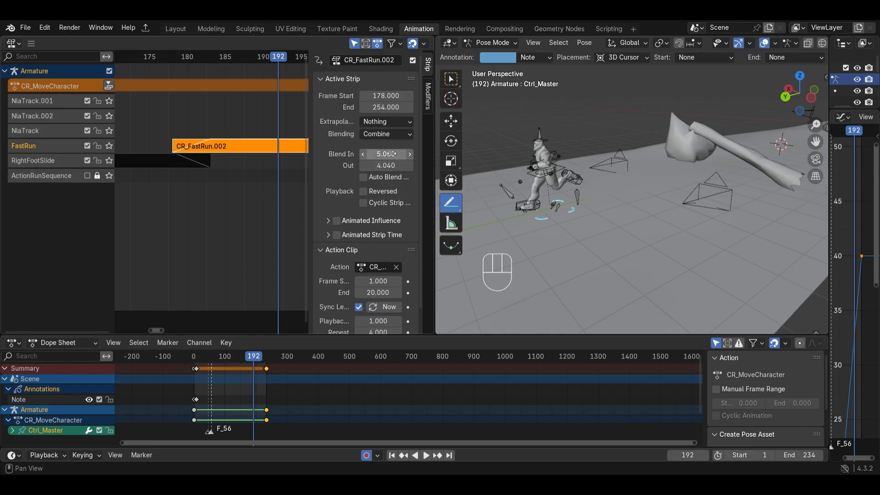
left_click(156, 160)
left_click_drag(386, 166, 386, 165, "shift")
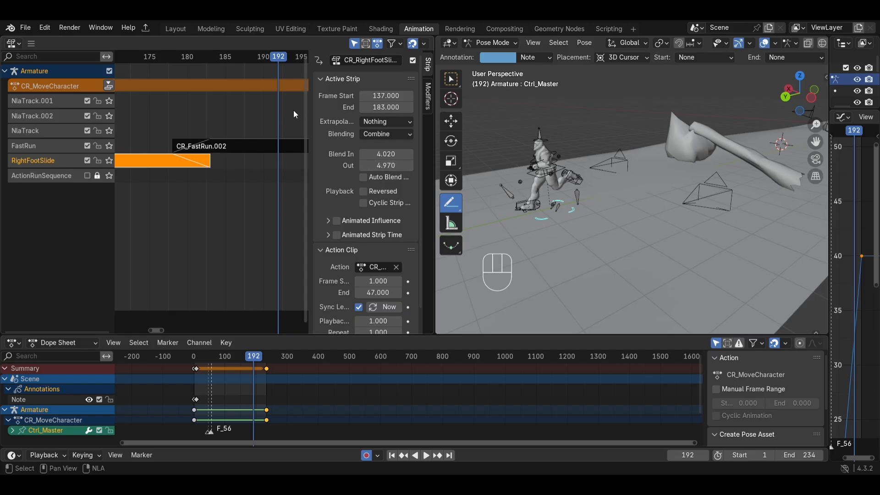
Step: Shift the CR_FastRun.002 strip one frame earlier in time so it starts at frame 177
left_click_drag(281, 54, 178, 82)
scroll(198, 188, "up", 3)
left_click(215, 141)
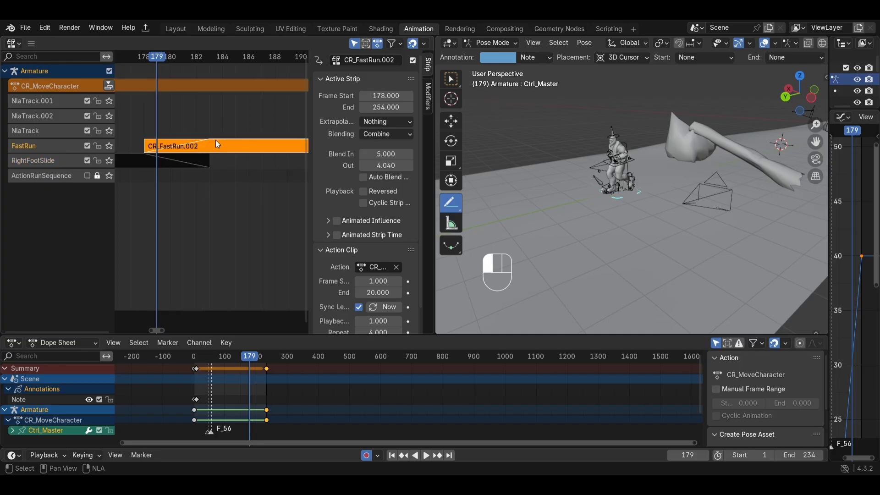
key("g")
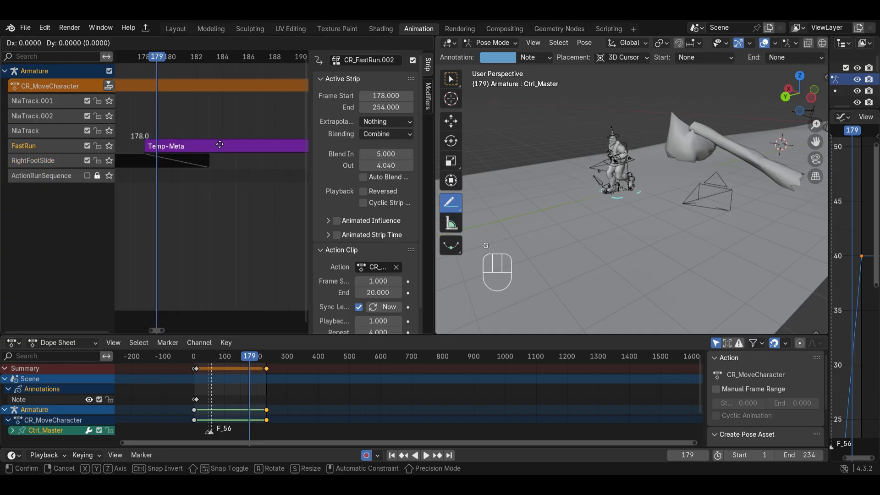
key("x")
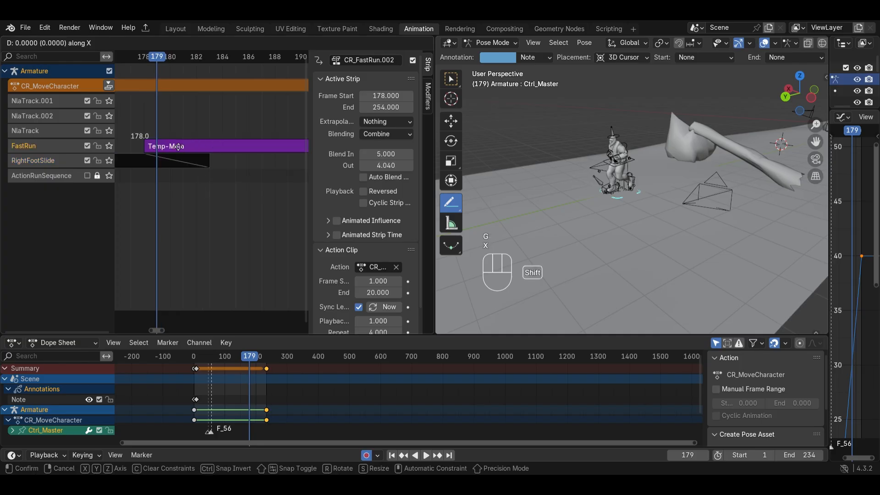
left_click(137, 150)
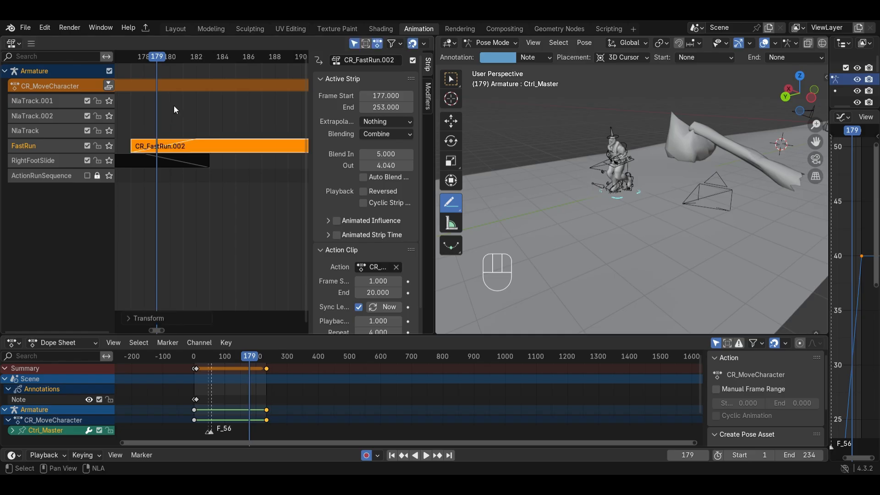
Step: Preview the slide-to-run transition and set the CR_RightFootSlide strip's Blend Out to 6.160
key("shift+ctrl+space")
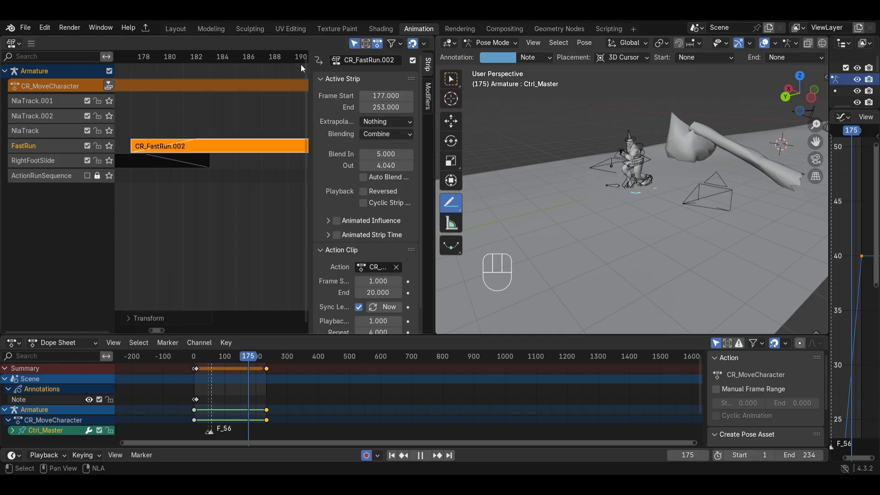
left_click_drag(125, 64, 147, 71)
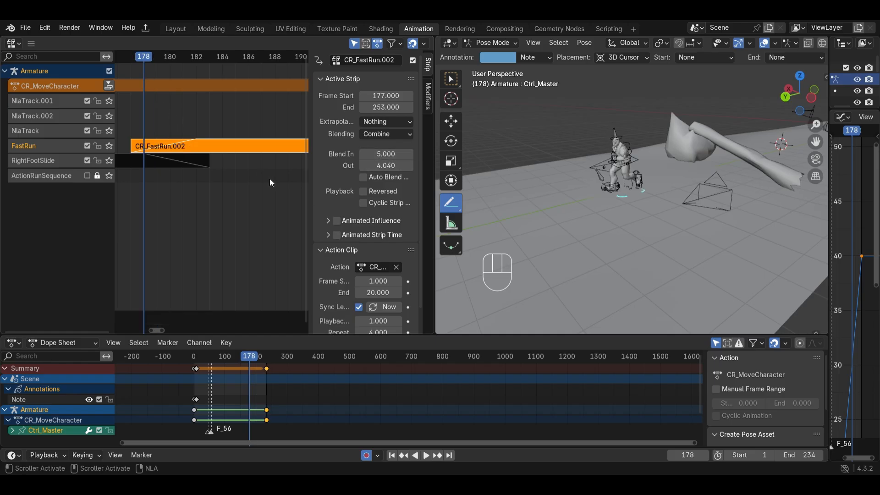
left_click(191, 166)
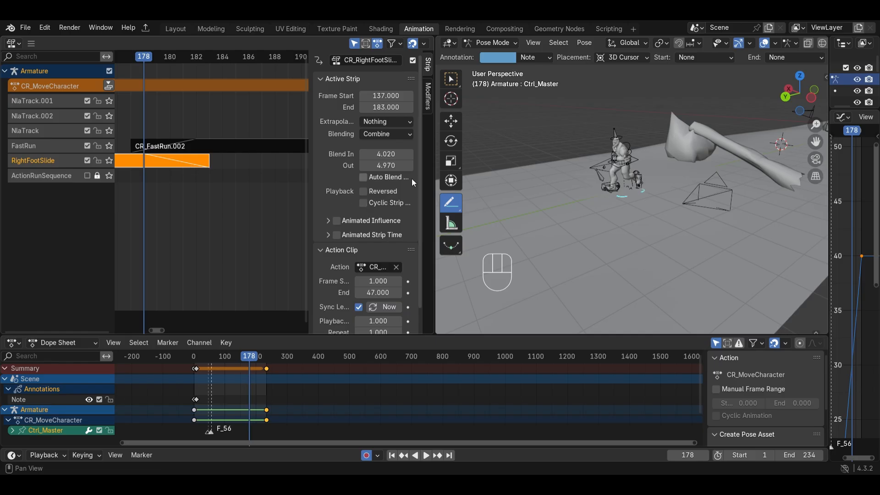
left_click_drag(386, 165, 374, 165, "shift")
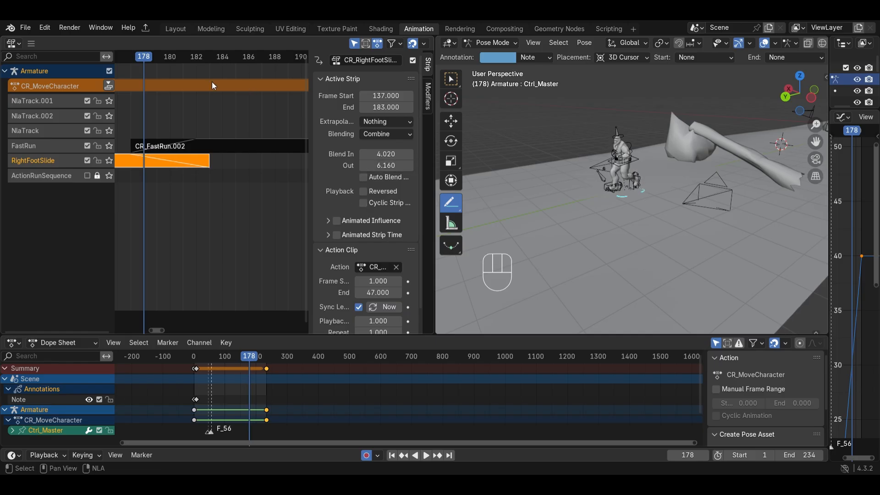
Step: Scrub and play the whole sequence to examine the strip transitions and the character's passage over the rock
left_click_drag(147, 57, 243, 150)
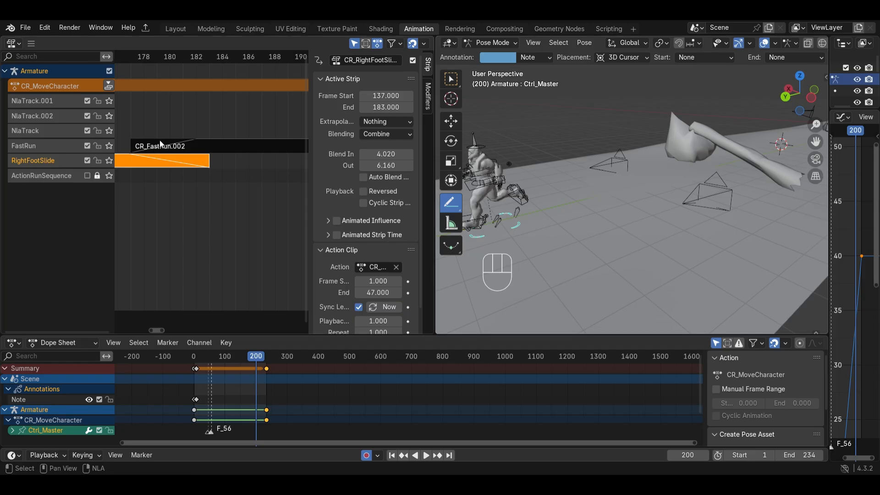
scroll(168, 144, "down", 15)
scroll(225, 118, "down", 3)
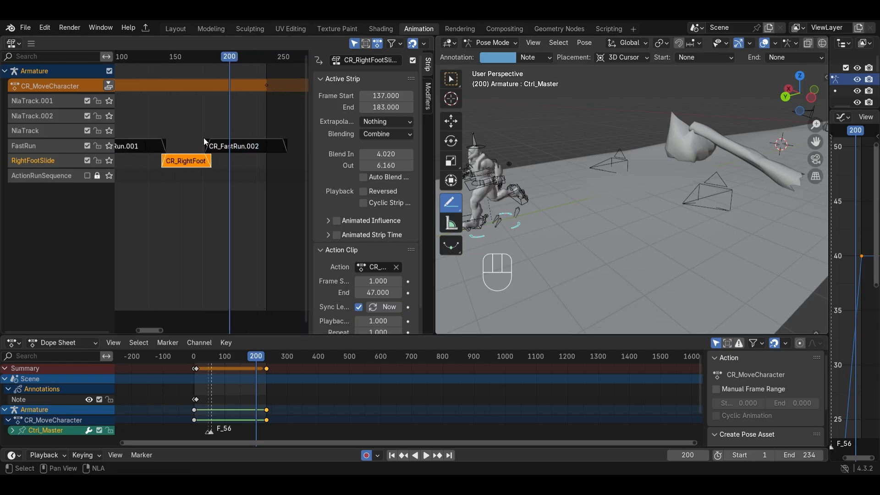
left_click_drag(229, 55, 58, 79)
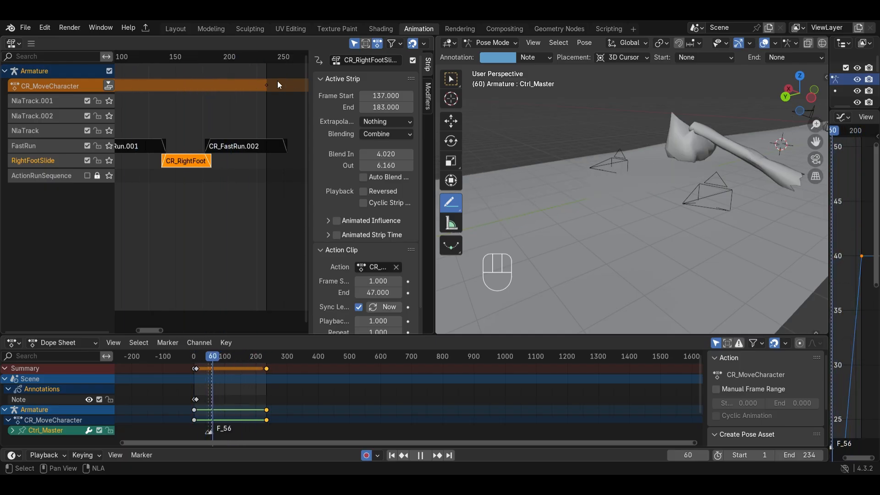
left_click_drag(276, 80, 237, 98)
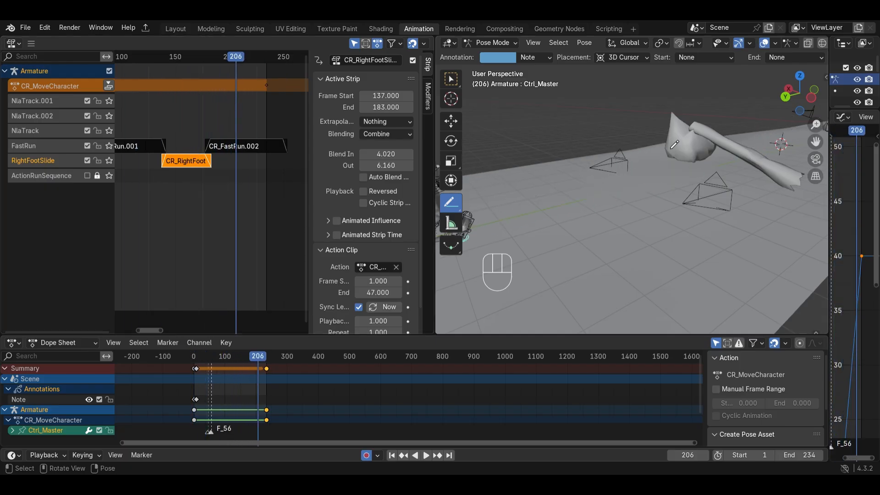
scroll(751, 186, "down", 8)
middle_click_drag(758, 186, 656, 181)
scroll(651, 182, "up", 5)
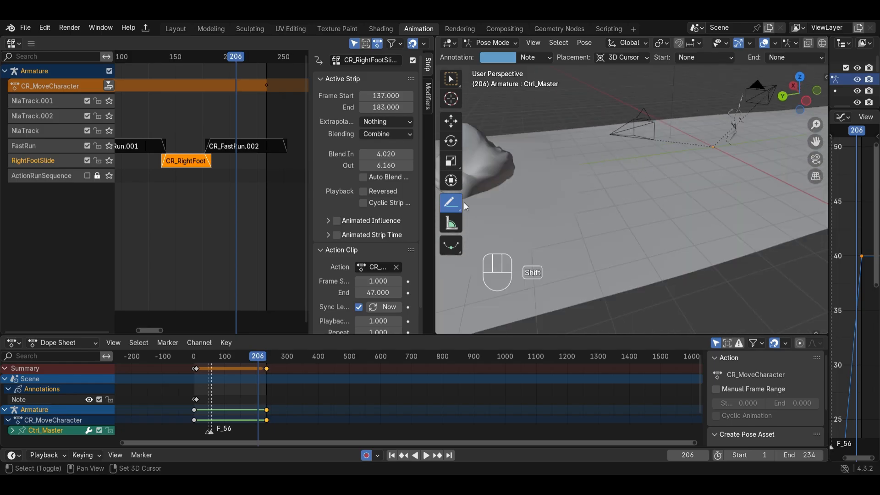
middle_click_drag(464, 202, 659, 218, "shift")
scroll(218, 156, "down", 6)
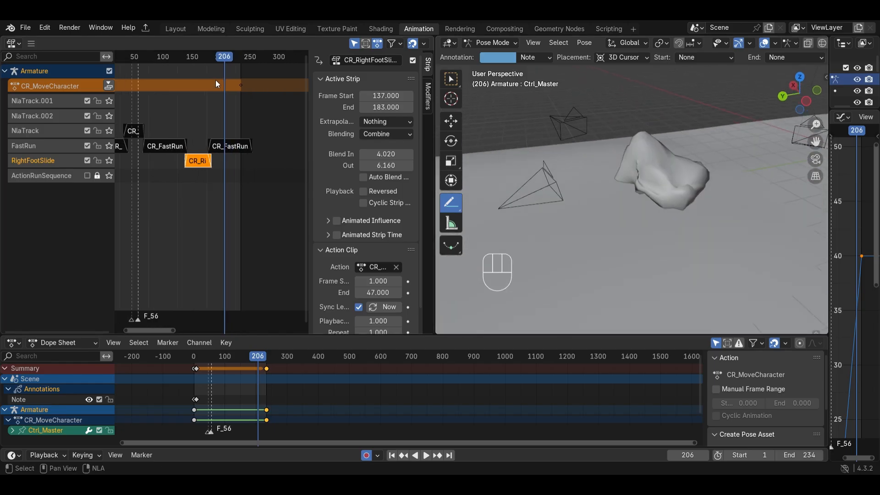
key("space")
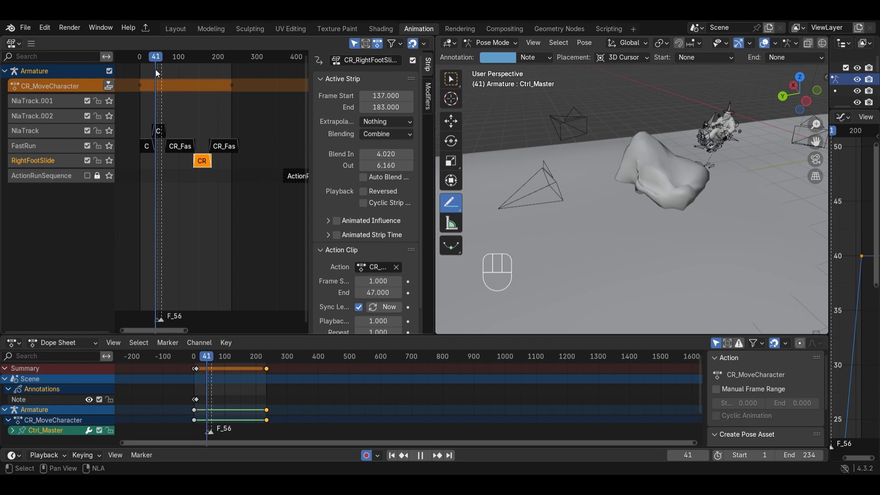
mouse_move(154, 70)
left_mouse_down()
mouse_move(144, 68)
mouse_move(164, 69)
mouse_move(155, 69)
left_mouse_up()
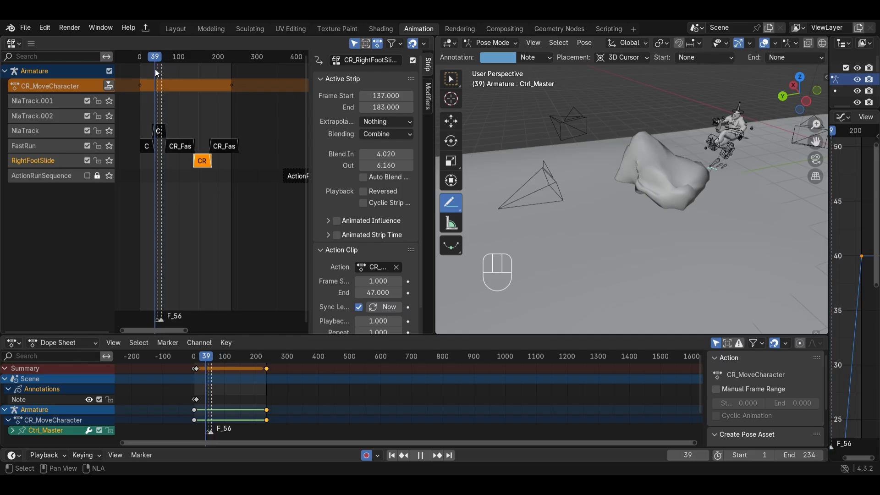
Step: Leave Pose Mode for Object Mode and select the rock for moving with the Move tool
scroll(568, 164, "up", 4)
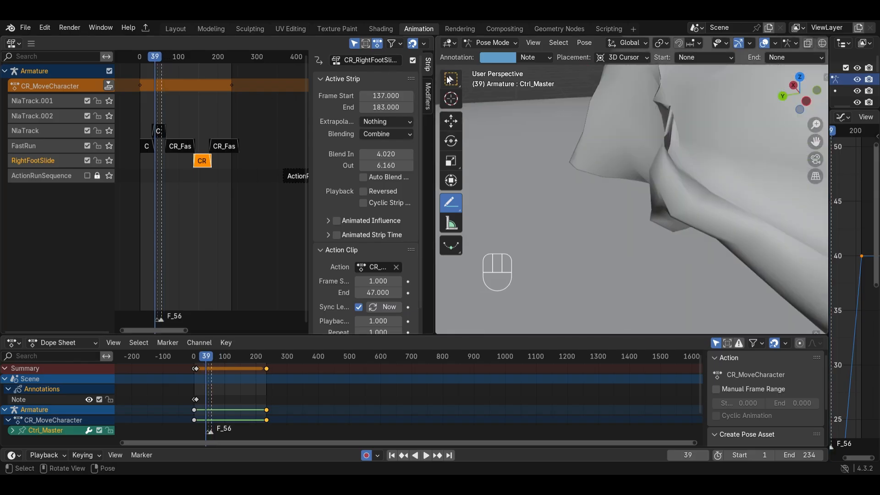
left_click(448, 79)
scroll(628, 153, "down", 8)
scroll(623, 167, "up", 5)
mouse_move(653, 166)
middle_mouse_down("shift")
mouse_move(623, 167)
mouse_move(651, 181)
mouse_move(634, 188)
middle_mouse_up("shift")
left_click(500, 43)
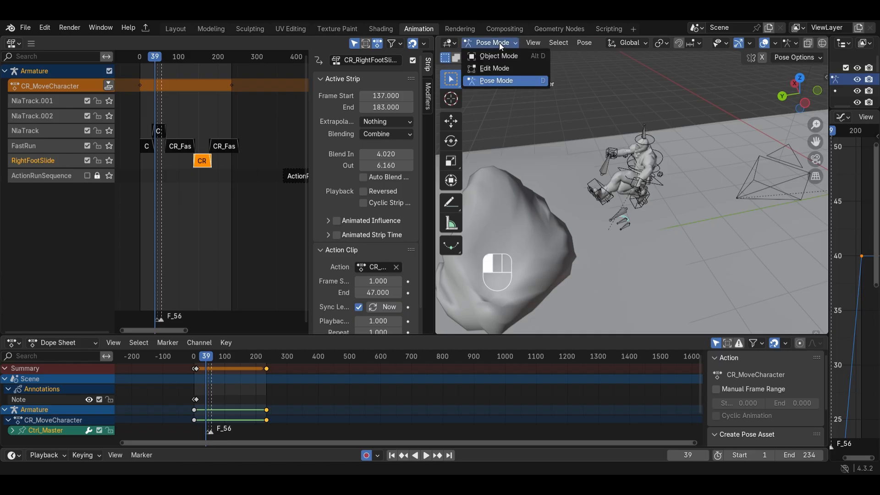
left_click(498, 55)
scroll(573, 149, "down", 3)
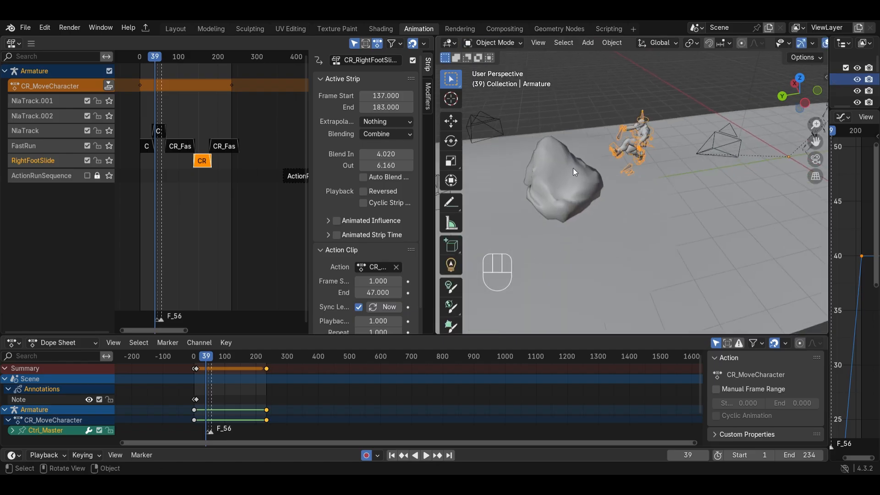
left_click(573, 167)
left_click(452, 125)
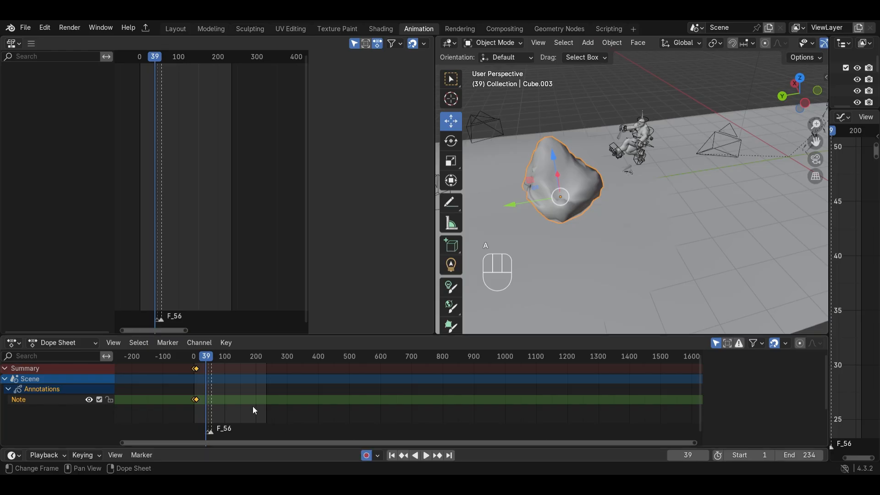
Step: Delete all annotation keyframes in the Dope Sheet and turn off automatic keyframing
key("x")
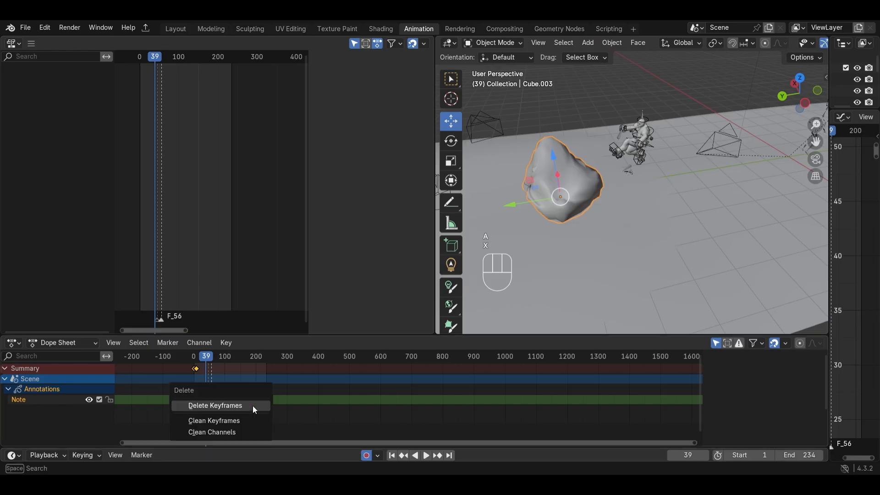
left_click(255, 406)
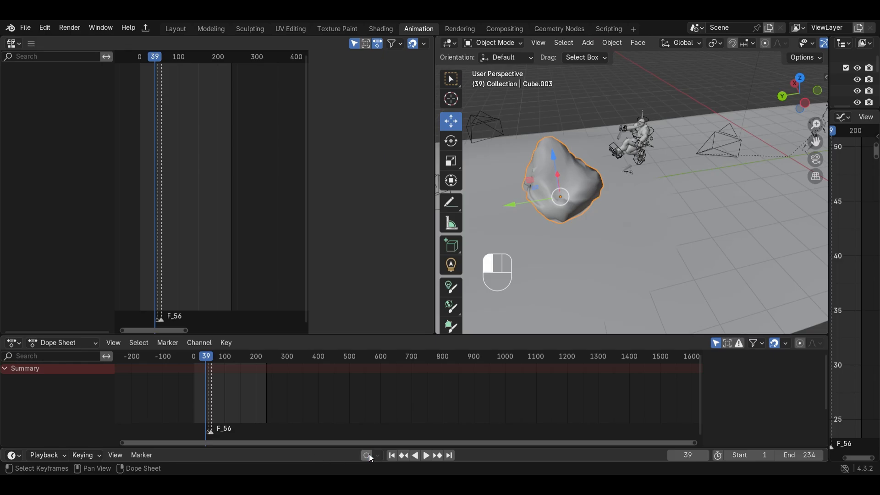
Step: At frame 52, move the rock along the negative Y axis beneath the jumping character
scroll(540, 205, "up", 6)
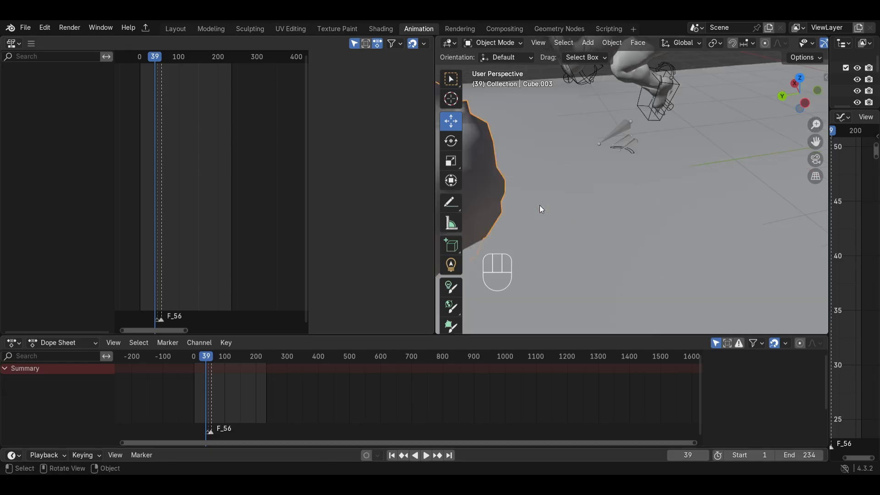
scroll(540, 205, "down", 3)
middle_click_drag(540, 205, 617, 193, "shift")
left_click_drag(207, 358, 210, 359)
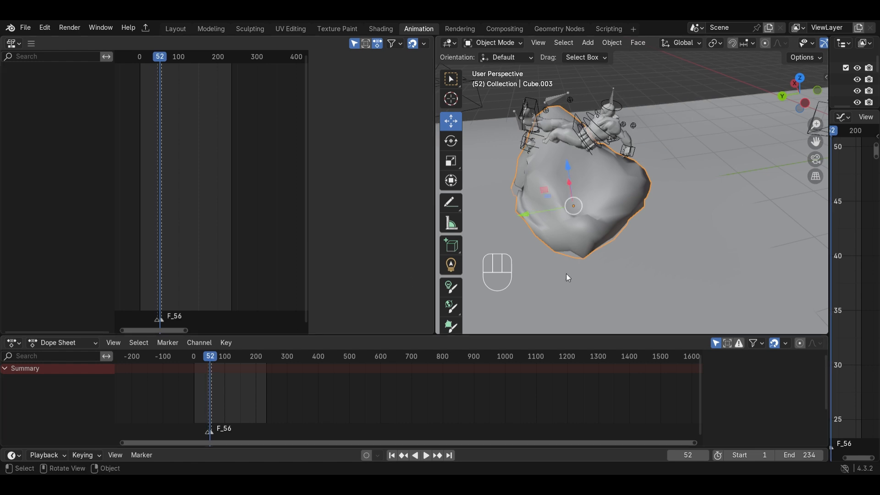
middle_click_drag(570, 178, 715, 187)
scroll(644, 172, "up", 4)
scroll(619, 202, "up", 2)
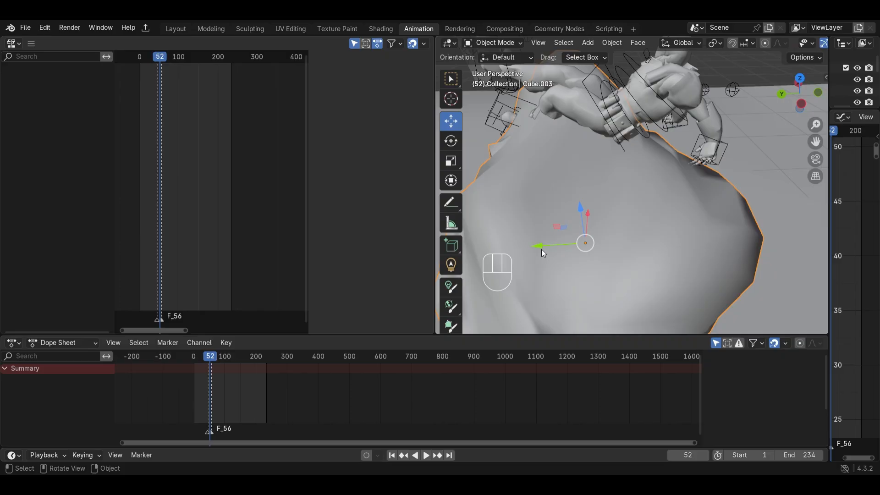
left_click_drag(538, 247, 589, 252)
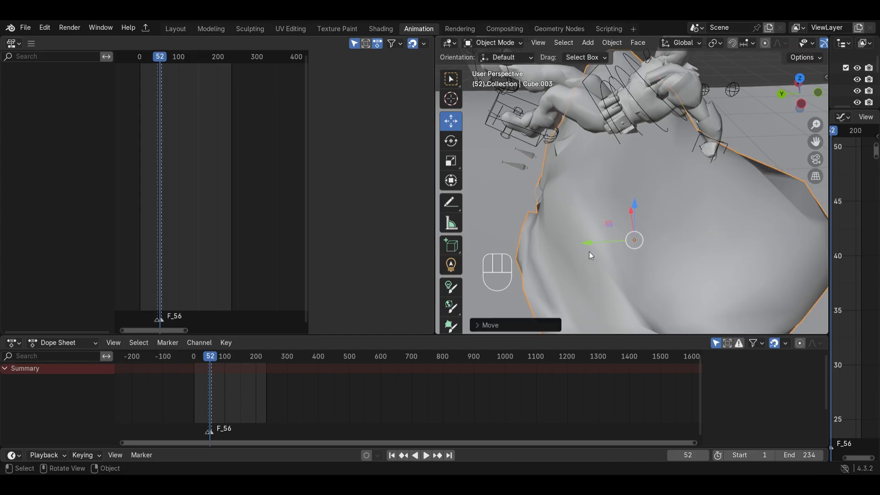
Step: Step back and forth through the frames before frame 52 to check the character's take-off relative to the rock
scroll(590, 256, "down", 10)
scroll(666, 227, "up", 5)
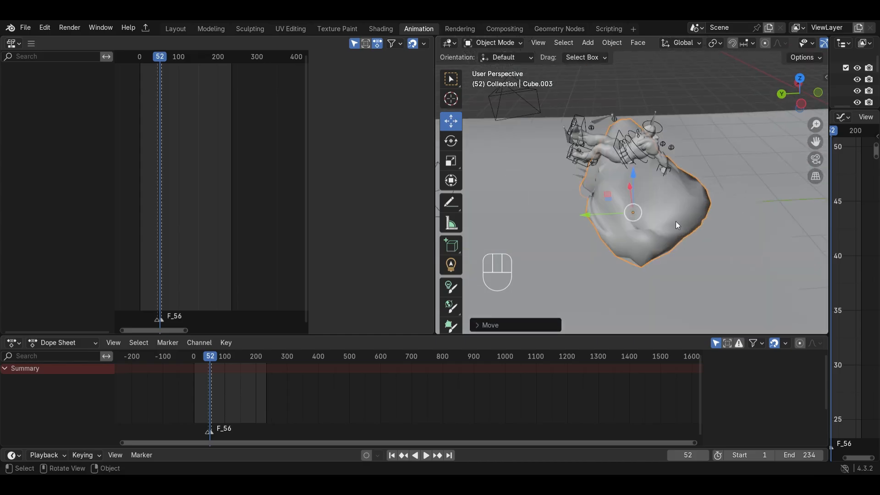
key("Left")
key("Left")
key("Left")
key("Left")
key("Left")
key("Left")
key("Left")
key("Left")
key("Left")
key("Left")
key("Left")
key("Left")
key("Left")
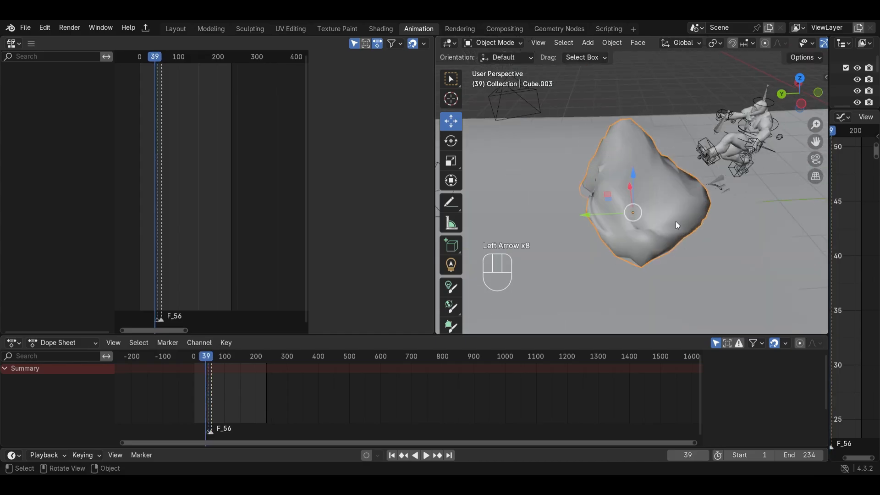
key("Left")
key("Left")
key("Left")
key("Left")
key("Left")
key("Left")
key("Left")
key("Left")
key("Left")
key("Left")
key("Left")
key("Left")
key("Left")
key("Left")
key("Right")
key("Right")
key("Right")
key("Right")
key("Right")
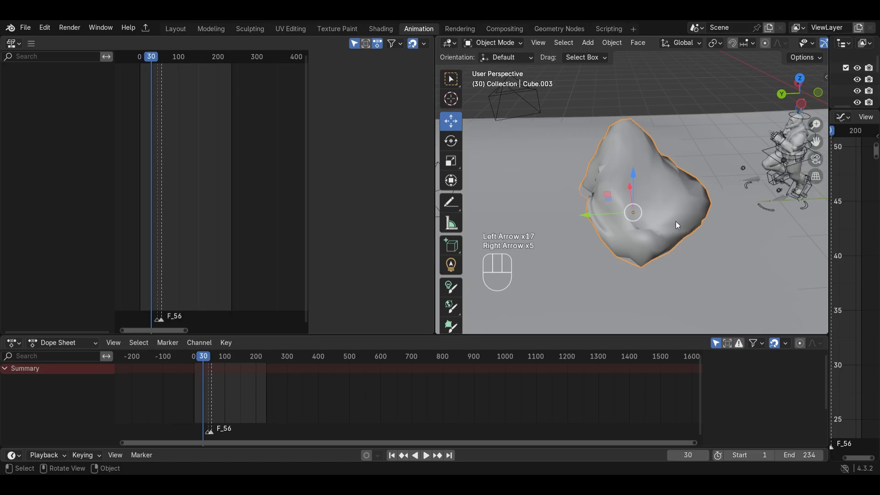
key("Right")
key("Right")
key("Right")
Step: Examine the character's feet against the rock from the opposite side, stepping through the take-off up to frame 39
middle_click_drag(675, 221, 688, 189)
middle_click_drag(622, 165, 559, 160)
key("f")
key("Right")
key("Right")
key("Right")
key("Right")
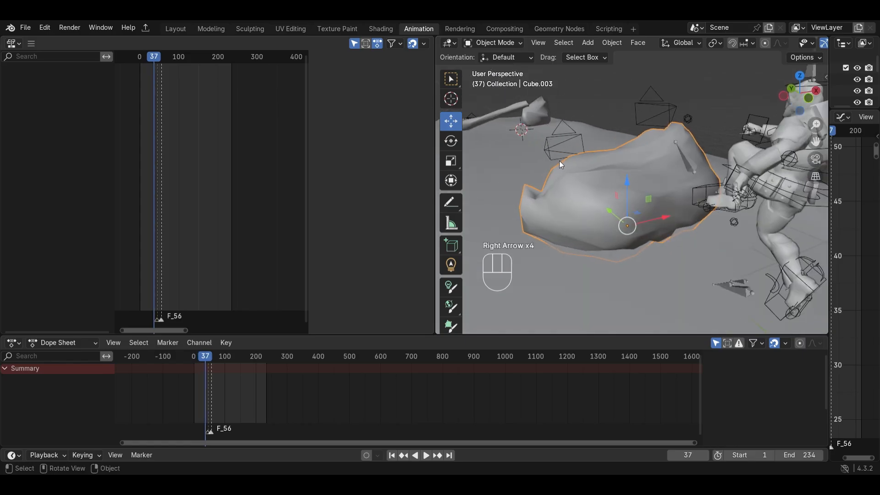
key("Left")
key("Left")
key("Left")
key("Left")
key("Left")
key("Right")
key("Right")
key("Right")
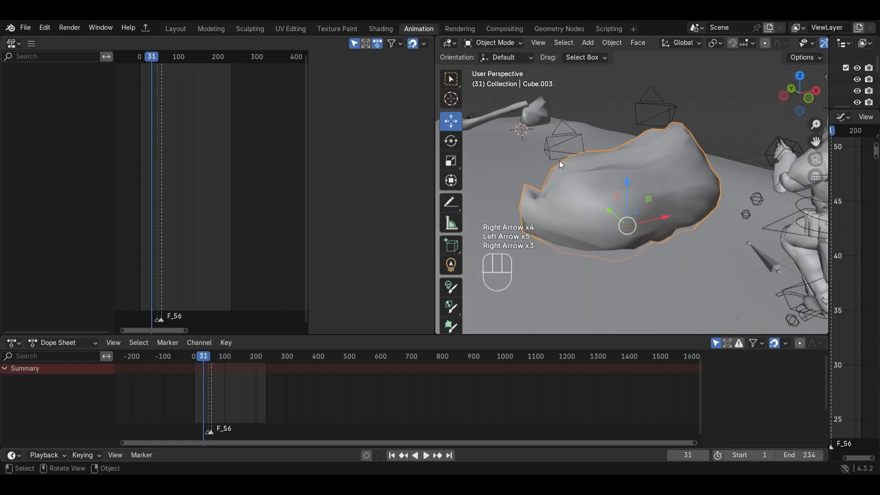
key("Right")
key("Right")
key("Right")
key("Right")
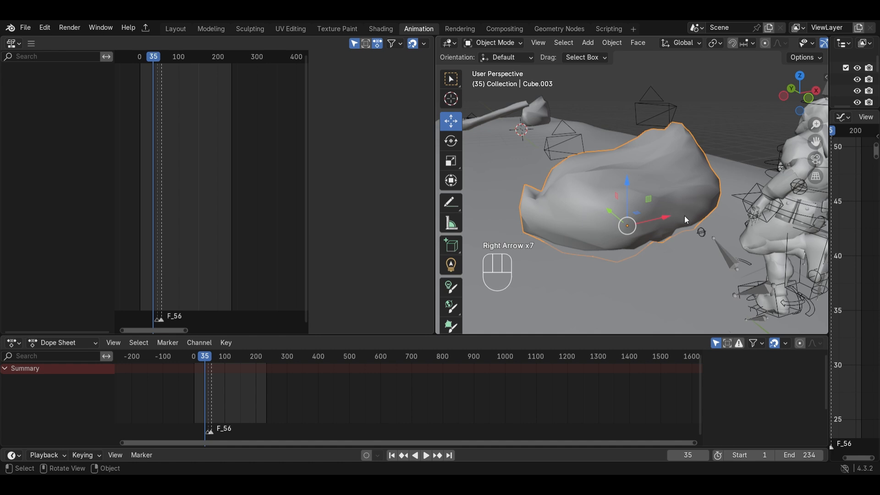
key("Right")
key("Right")
key("Right")
key("Right")
key("Right")
key("Right")
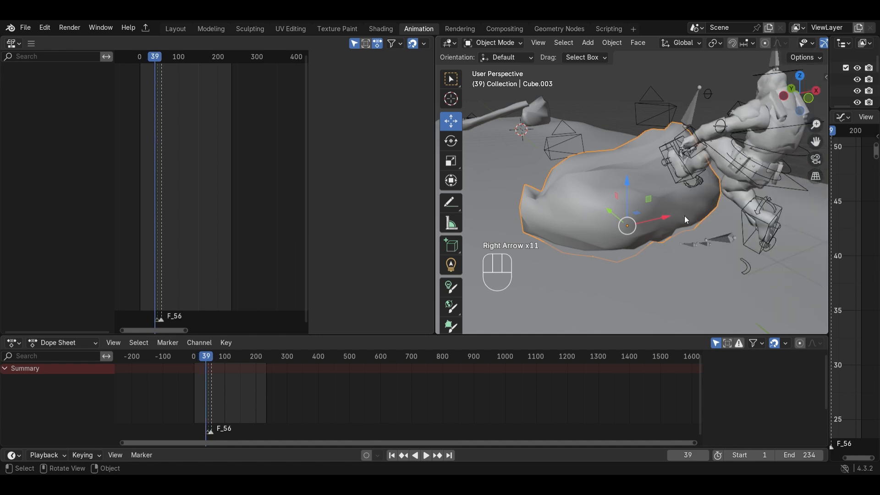
Step: Advance to frame 51 and move the rock along the positive X axis under the character's hands
middle_click_drag(666, 188, 611, 202)
key("Right")
key("Right")
key("Right")
scroll(719, 185, "up", 2)
key("Right")
key("Right")
key("Right")
key("Right")
key("Right")
key("Right")
key("Right")
key("Right")
middle_click_drag(535, 192, 587, 166)
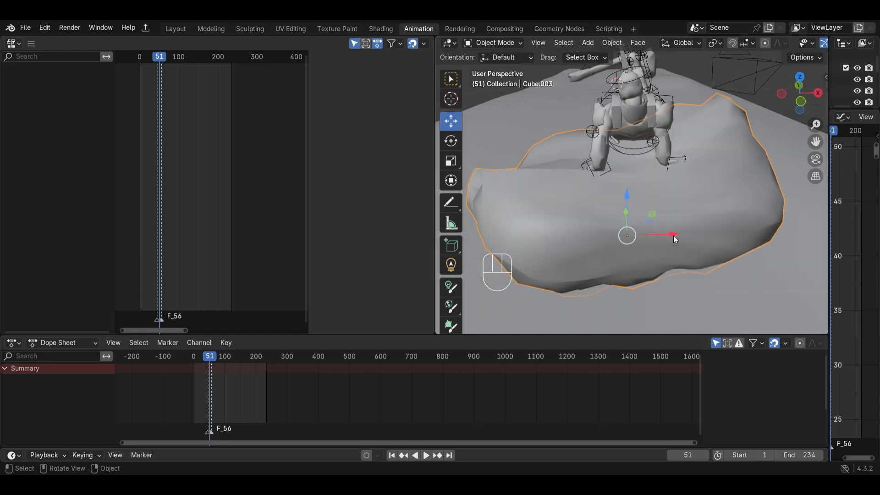
left_click_drag(672, 235, 705, 243)
Step: Step backward through the jump from frame 51 to check the hands and feet against the rock from the opposite side
middle_click_drag(668, 160, 676, 197)
key("Left")
key("Left")
key("Left")
key("Left")
key("Left")
key("Left")
key("Left")
key("Left")
key("Left")
key("Left")
key("Left")
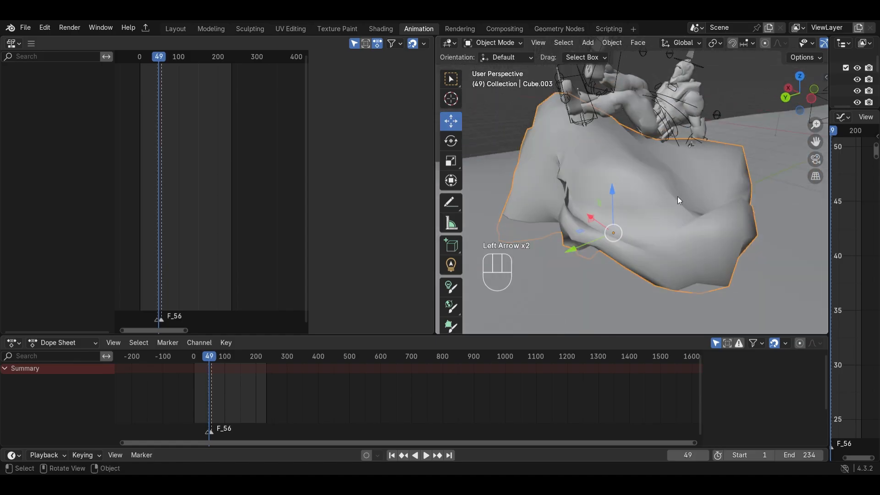
key("Left")
key("Left")
key("Left")
key("Left")
key("Left")
key("Left")
key("Left")
key("Left")
key("Left")
key("Left")
key("Left")
key("Left")
key("Left")
key("Left")
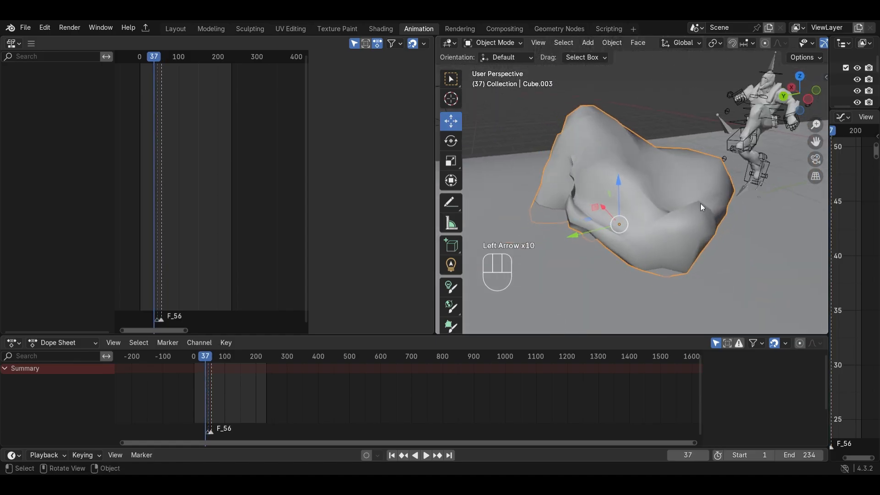
Step: Step forward from the run into the jump up to frame 51, checking where the hands meet the rock
key("Right")
key("Right")
key("Right")
key("Right")
key("Right")
key("Right")
key("Right")
key("Right")
key("Right")
key("Right")
key("Right")
key("Right")
key("Right")
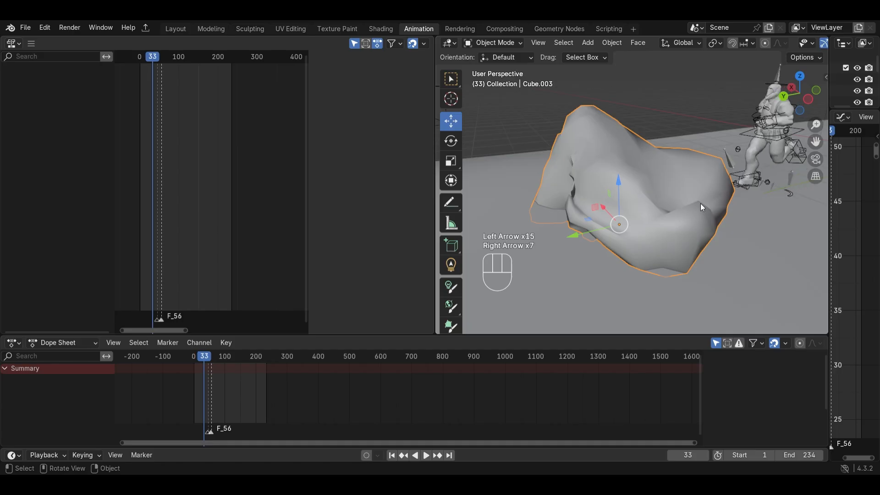
key("Right")
key("Right")
key("Right")
key("Right")
key("Right")
key("Right")
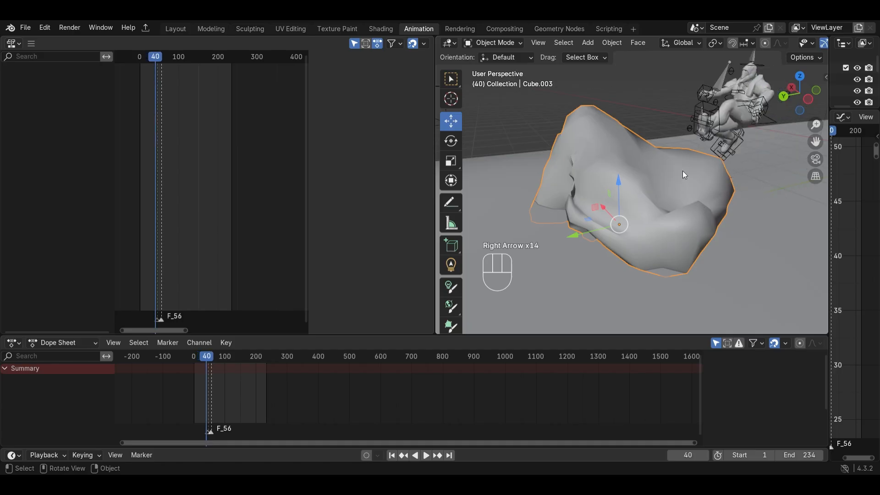
key("Right")
key("Right")
key("Right")
key("Right")
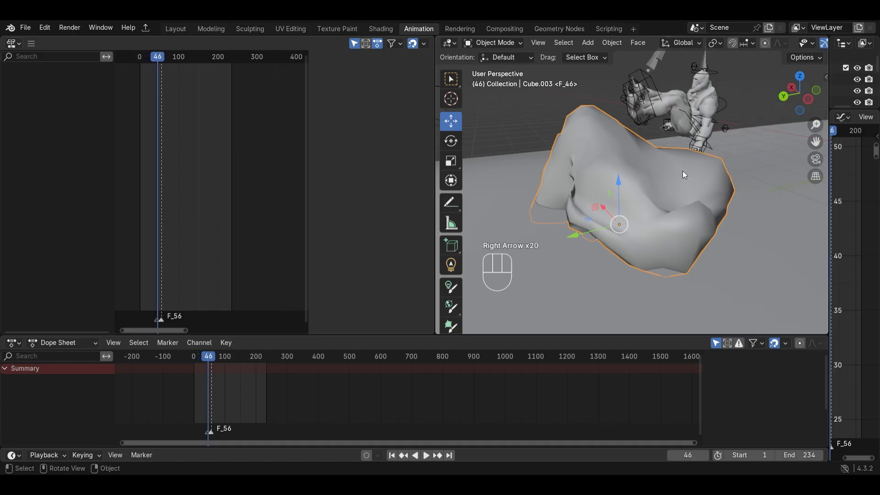
key("Right")
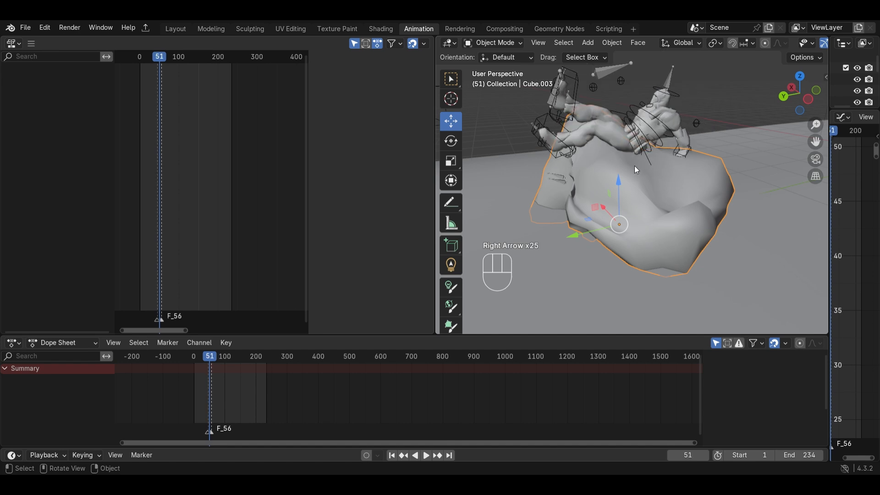
Step: Step on from frame 51 to frame 60 to check how the character clears the rock and lands
key("Right")
key("Right")
key("Right")
key("Right")
key("Right")
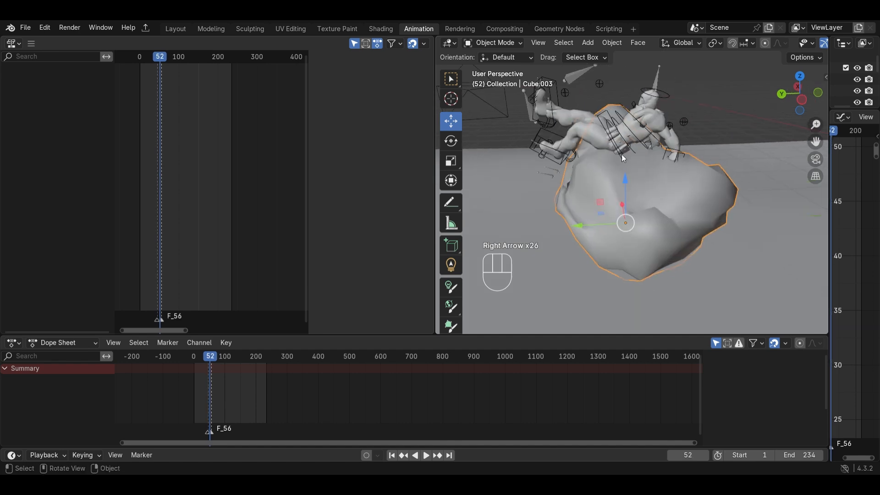
key("Right")
key("Right")
key("Right")
key("Right")
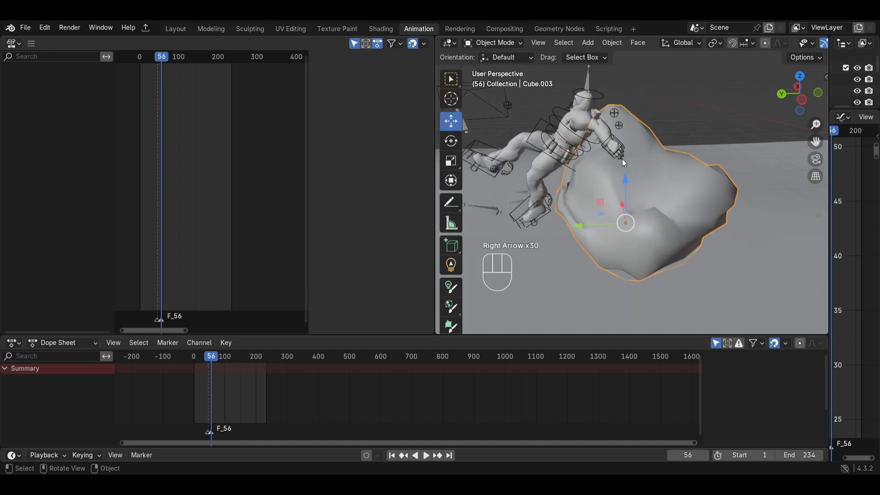
key("Right")
key("Right")
key("Right")
key("Right")
key("Right")
key("Right")
key("Right")
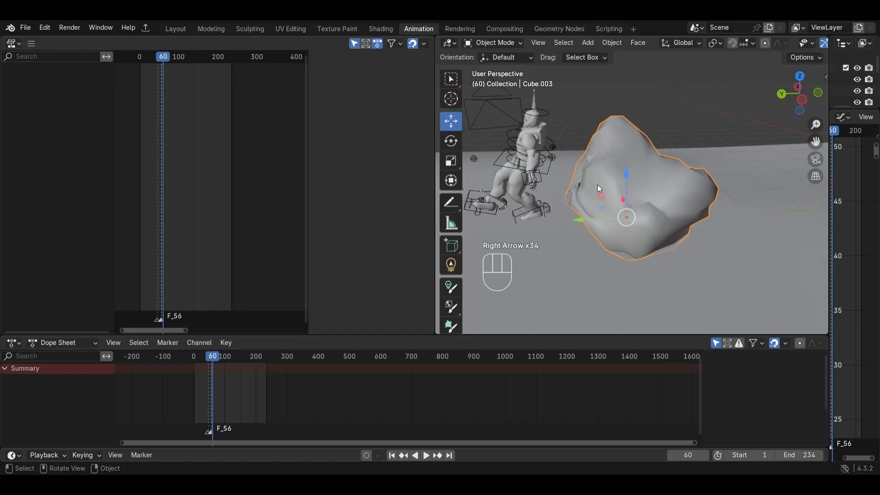
Step: Step backward from frame 60 to frame 31, examining the whole jump from the other side of the rock
middle_click_drag(605, 185, 733, 194)
key("Left")
key("Left")
key("Left")
key("Left")
key("Left")
key("Left")
key("Left")
key("Left")
key("Left")
key("Left")
key("Left")
key("Left")
key("Left")
key("Left")
key("Left")
key("Left")
key("Left")
key("Left")
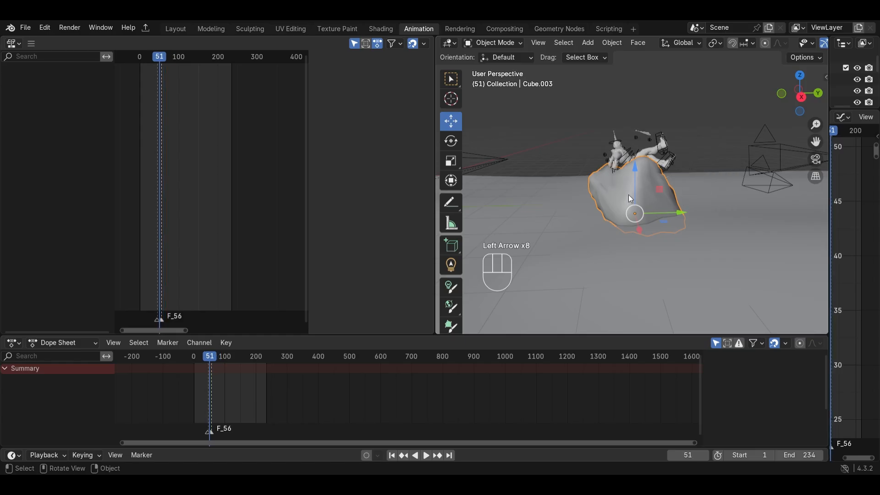
Step: Select the character's armature and switch it to Pose Mode
left_click(535, 213)
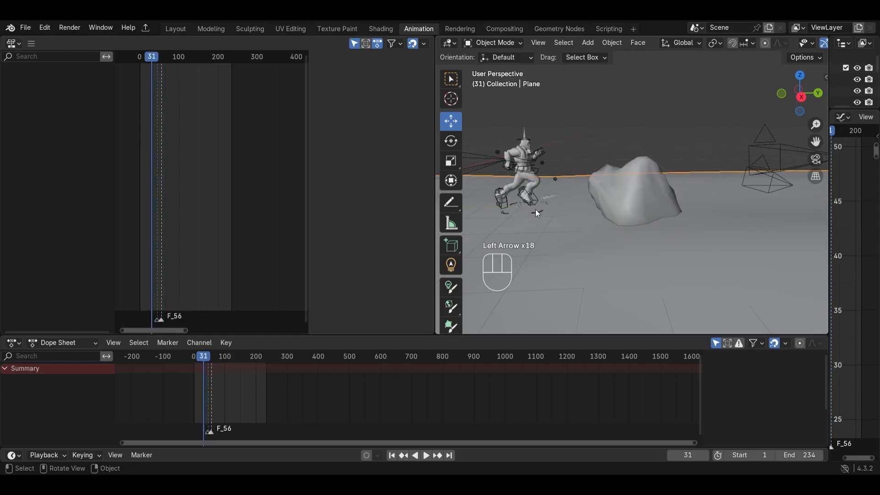
left_click(536, 210)
scroll(557, 198, "up", 1)
scroll(557, 197, "up", 1)
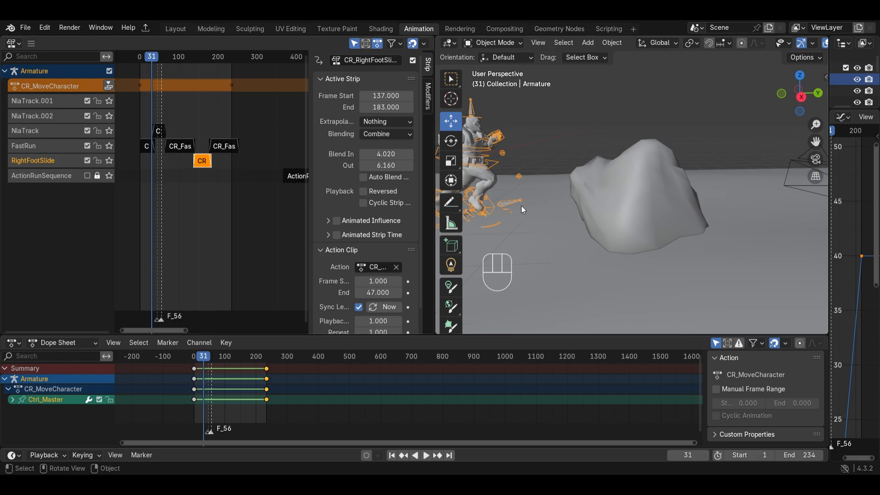
key("ctrl+Tab")
left_click(493, 223)
left_click(488, 226)
key("d")
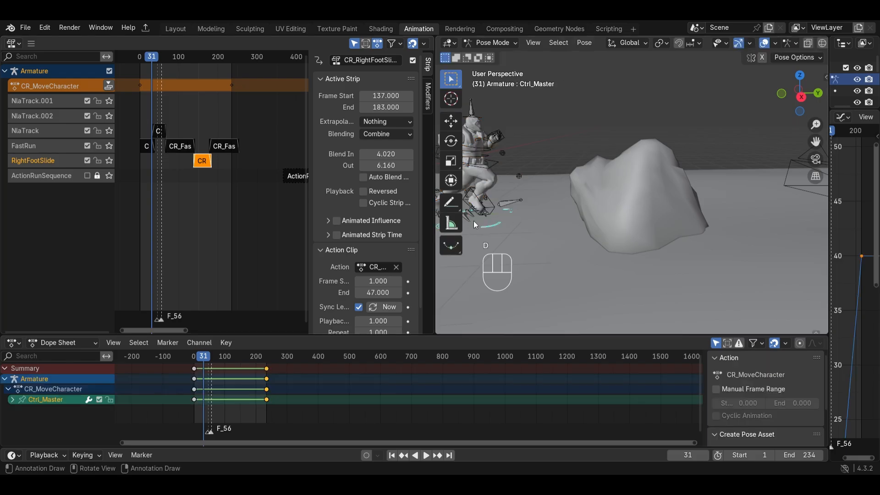
Step: Push the CR_MoveCharacter action down into an NLA strip and fit all strips in the NLA view
scroll(194, 139, "up", 3)
middle_click_drag(194, 140, 249, 141)
scroll(249, 141, "up", 3)
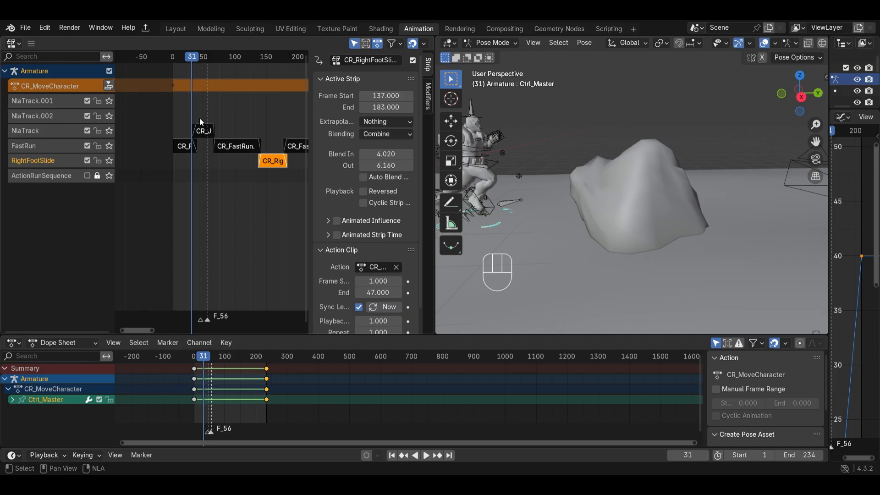
left_click(110, 85)
key("Home")
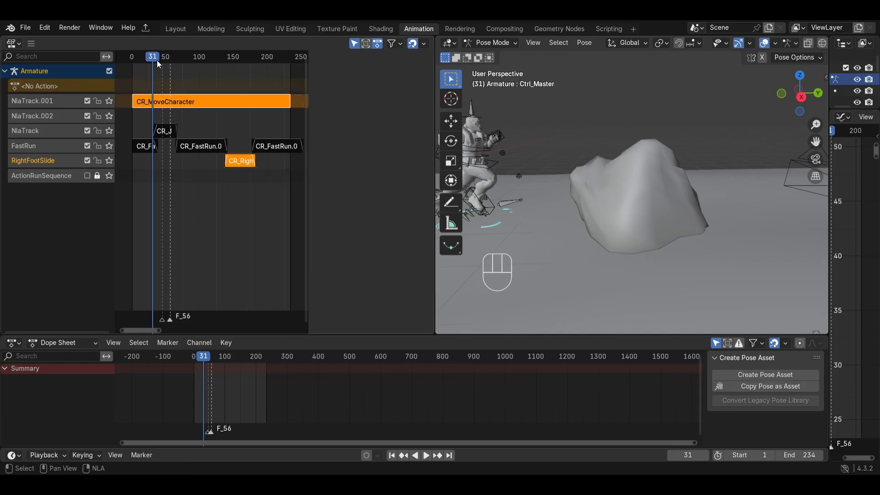
Step: Step back and forth around frames 32 to 38 to examine the foot placement during the run-to-jump transition
mouse_move(157, 60)
left_mouse_down()
mouse_move(147, 60)
mouse_move(178, 64)
mouse_move(153, 64)
left_mouse_up()
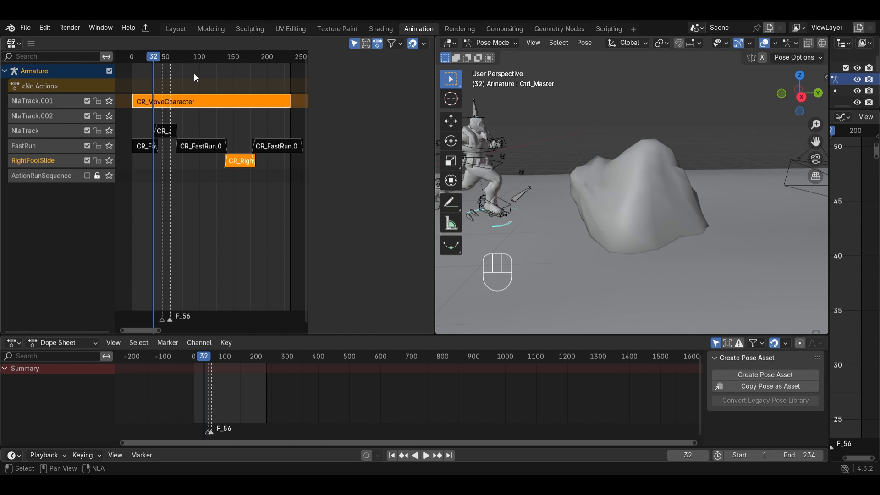
scroll(608, 89, "up", 4)
middle_click_drag(602, 160, 719, 136, "shift")
key("Right")
key("Right")
key("Right")
key("Right")
key("Right")
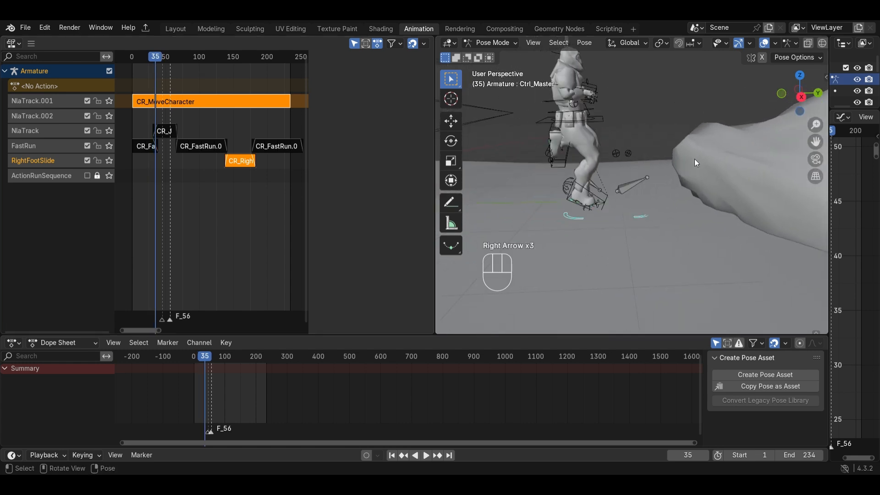
key("Right")
key("Left")
key("Left")
key("Left")
key("Left")
key("Left")
key("Left")
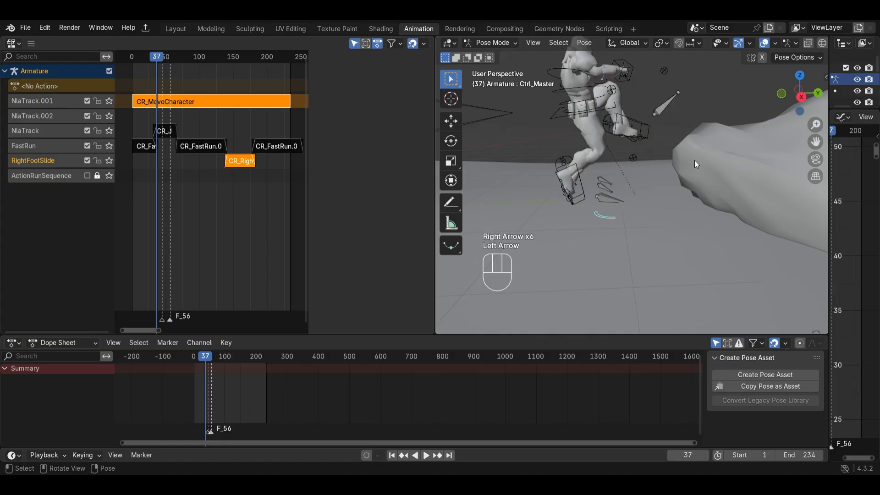
key("Right")
key("Right")
key("Right")
key("Right")
key("Right")
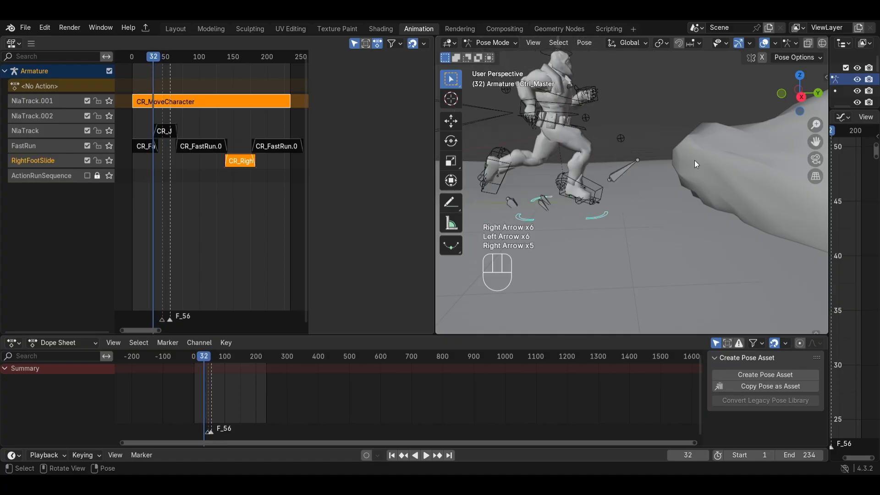
Step: Step from frame 23 to frame 35 to compare the running steps with the start of the jump
key("Left")
key("Left")
key("Left")
key("Left")
key("Left")
key("Left")
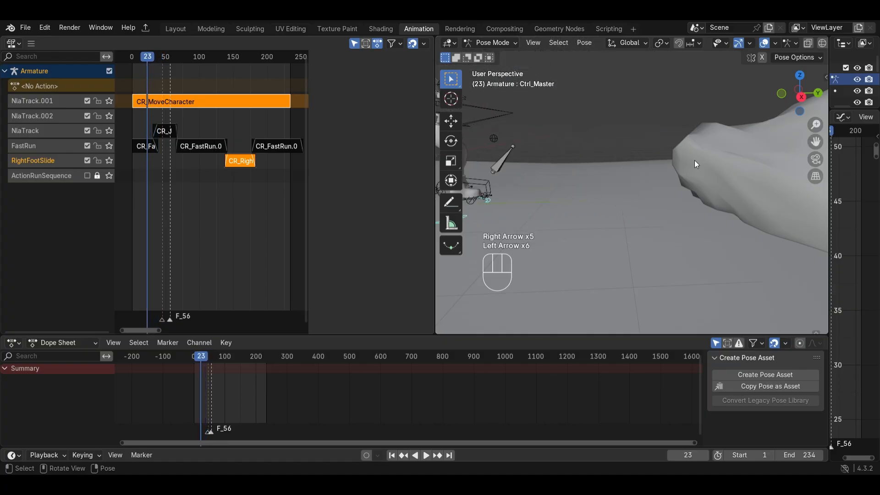
key("Right")
key("Right")
key("Right")
key("Right")
key("Right")
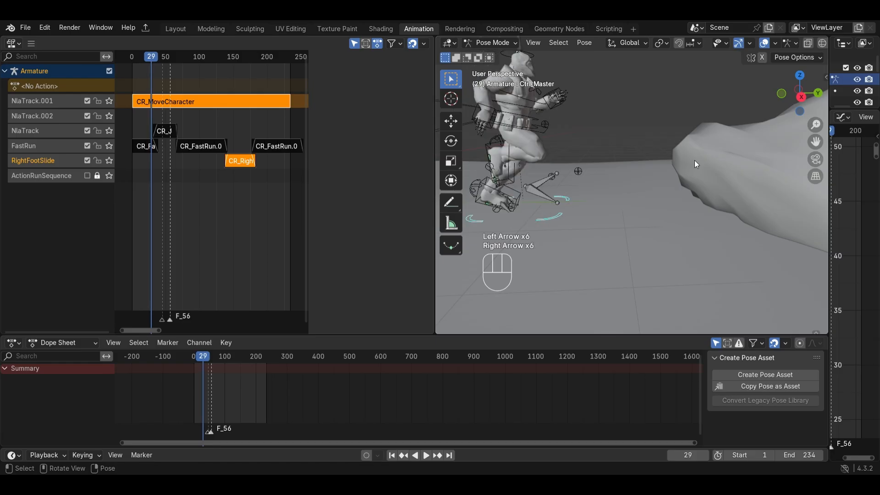
key("Right")
key("Right")
key("Right")
key("Right")
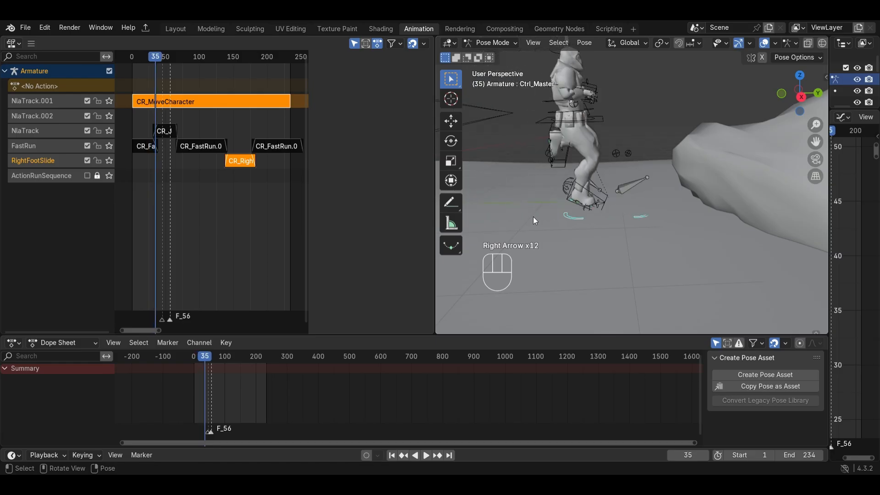
Step: Move the CR_JumpOverWithBothHandsSupport strip one frame later in the NLA so it starts at frame 32
scroll(188, 155, "up", 6)
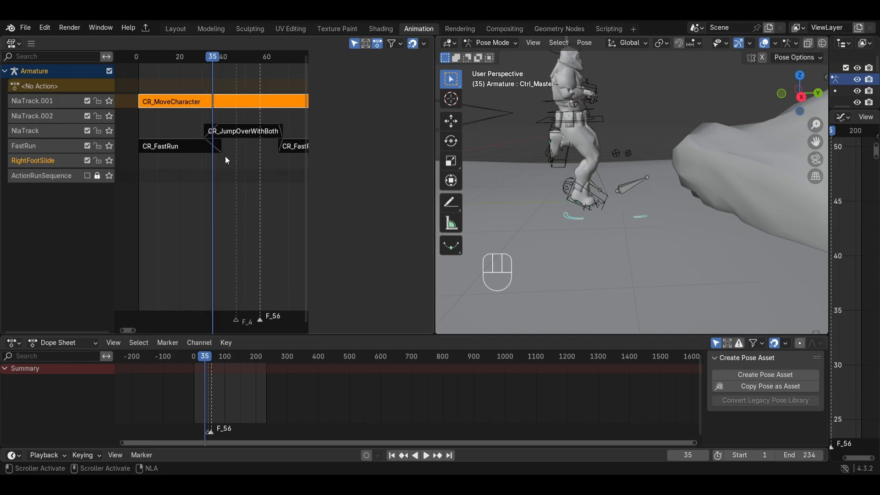
scroll(225, 159, "up", 6)
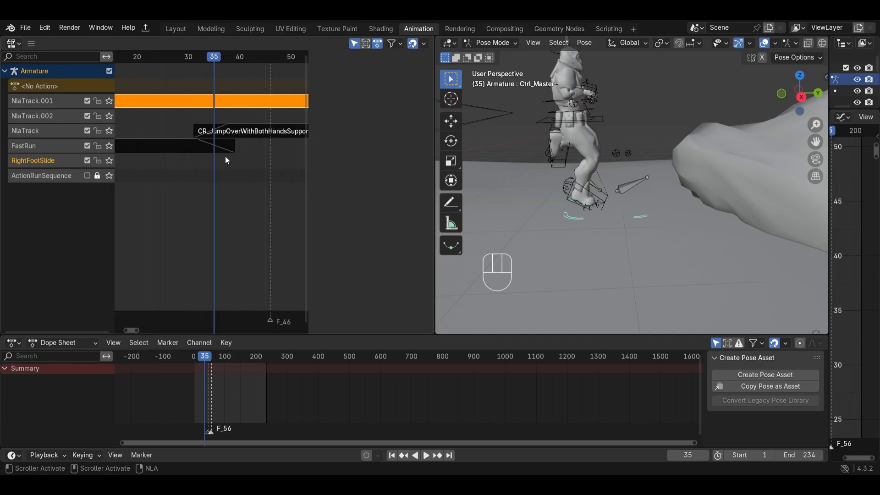
left_click(242, 132)
key("n")
key("g")
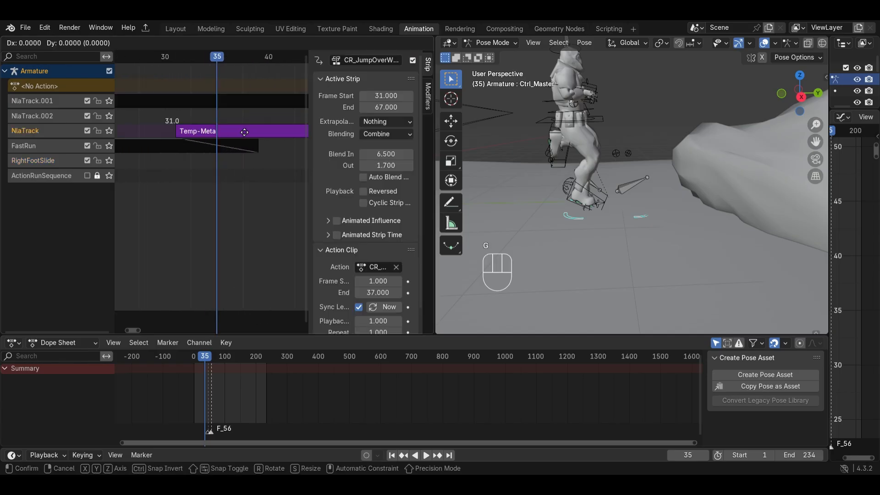
key("x")
key("shift")
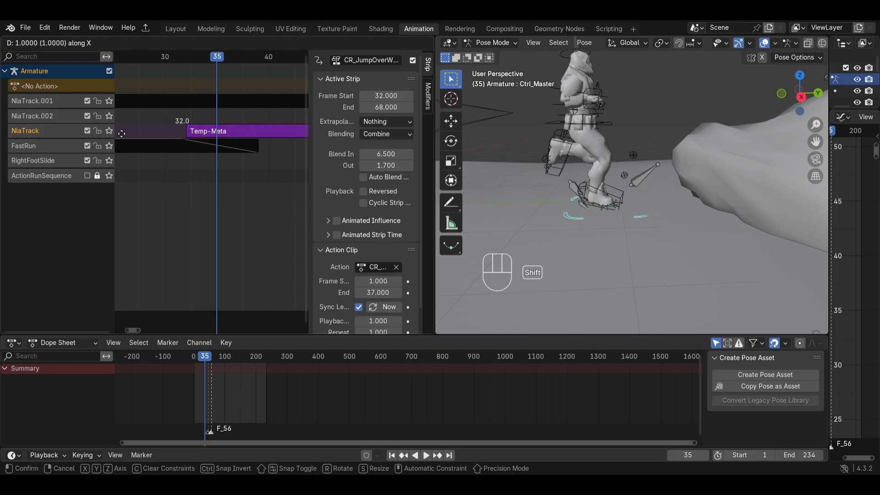
left_click(122, 132)
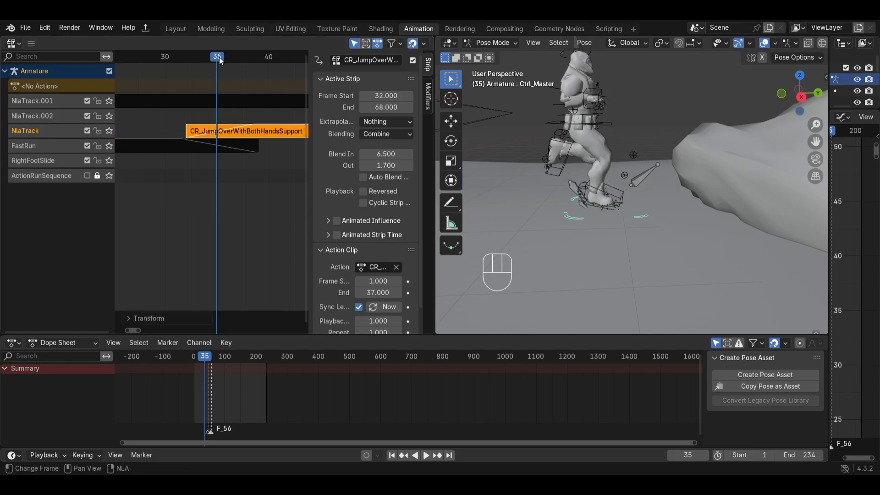
Step: Scrub and play back the run-to-jump transition, then view the approach to the rock at frame 23
left_click_drag(219, 57, 293, 83)
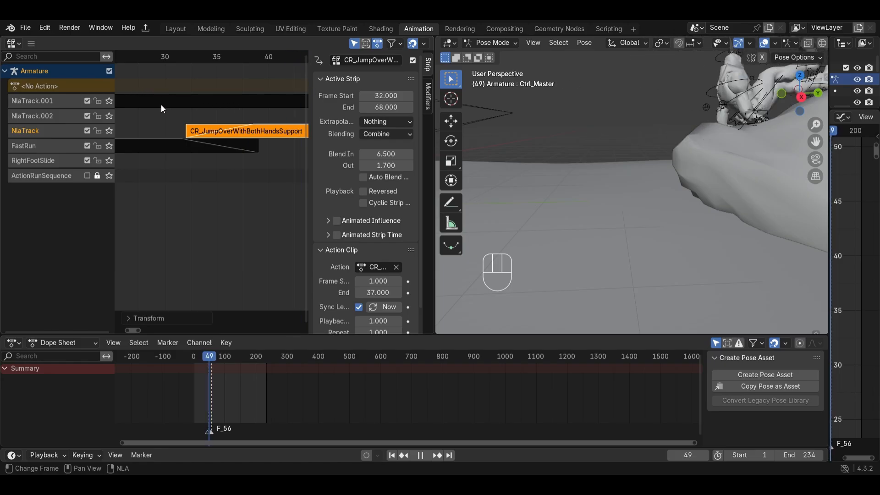
left_click_drag(277, 105, 94, 131)
key("space")
middle_click_drag(602, 184, 639, 189)
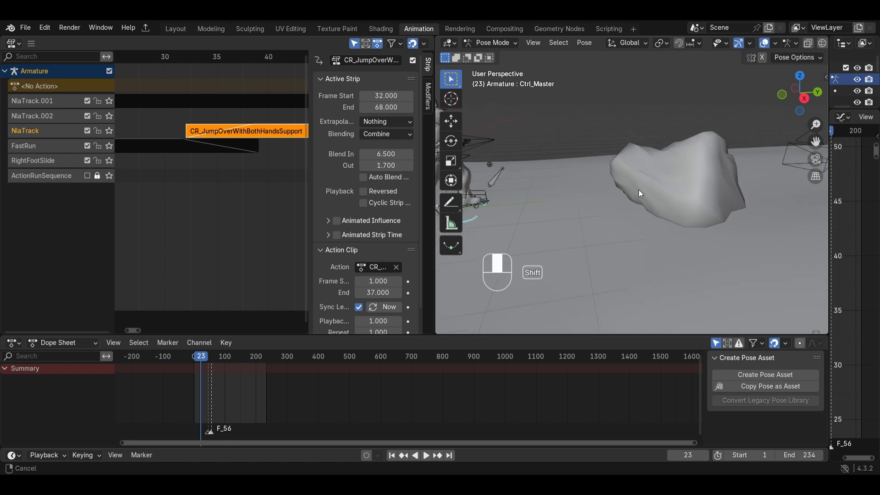
Step: Scrub to the landing after the rock and step between frames 52 and 58 to examine how the character touches down
left_click_drag(200, 361, 213, 361)
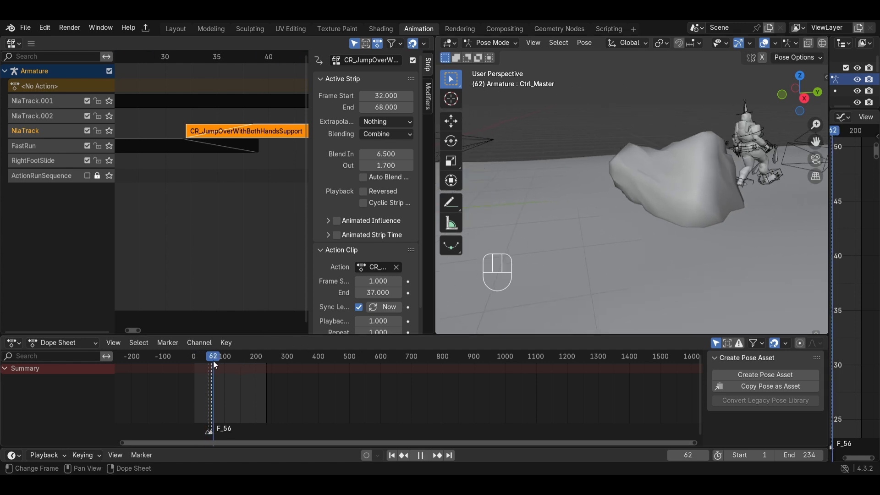
middle_click_drag(660, 274, 582, 245, "shift")
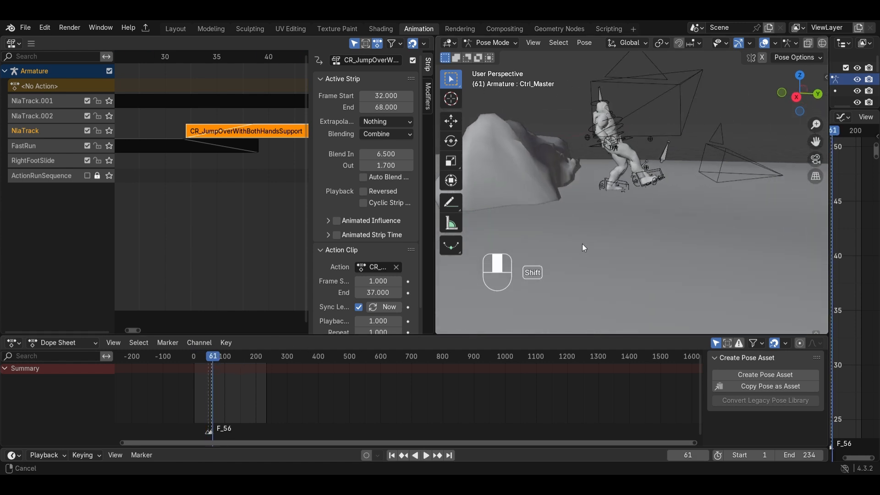
scroll(612, 231, "up", 3)
key("Left")
key("Left")
key("Left")
key("Left")
key("Left")
key("Left")
key("Left")
key("Left")
key("Left")
key("Left")
key("Right")
key("Right")
key("Right")
key("Right")
key("Right")
key("Right")
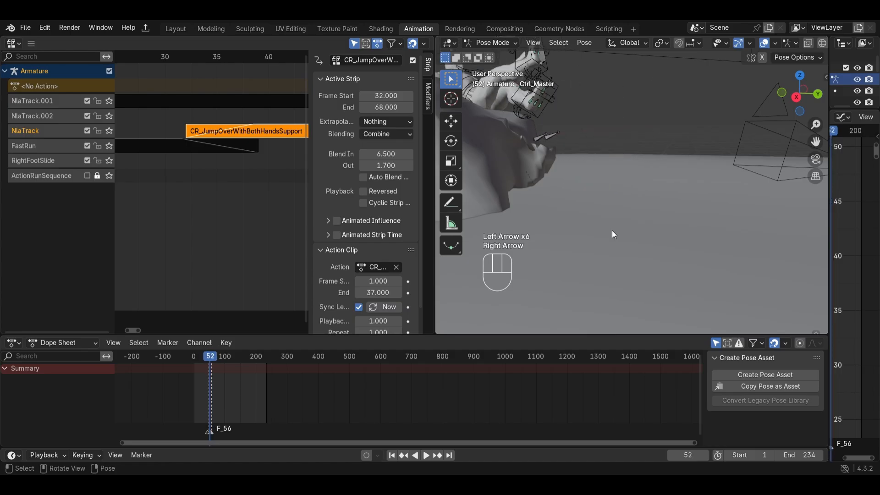
key("Right")
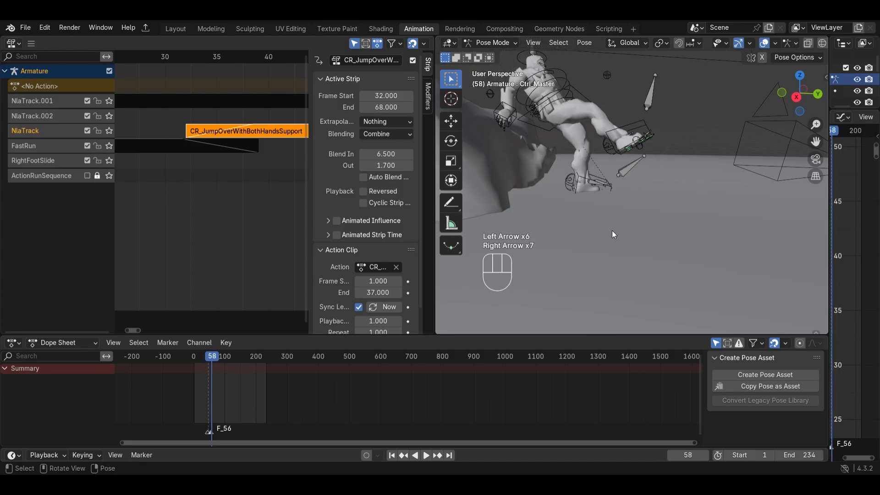
Step: Step back and forth between frames 57 and 61 to examine the left foot sliding after the landing
scroll(604, 205, "up", 4)
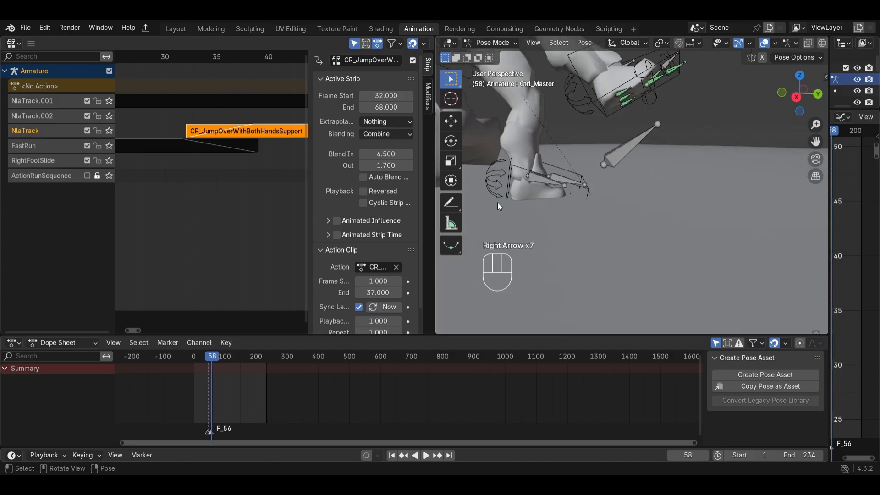
key("Right")
key("Right")
key("Right")
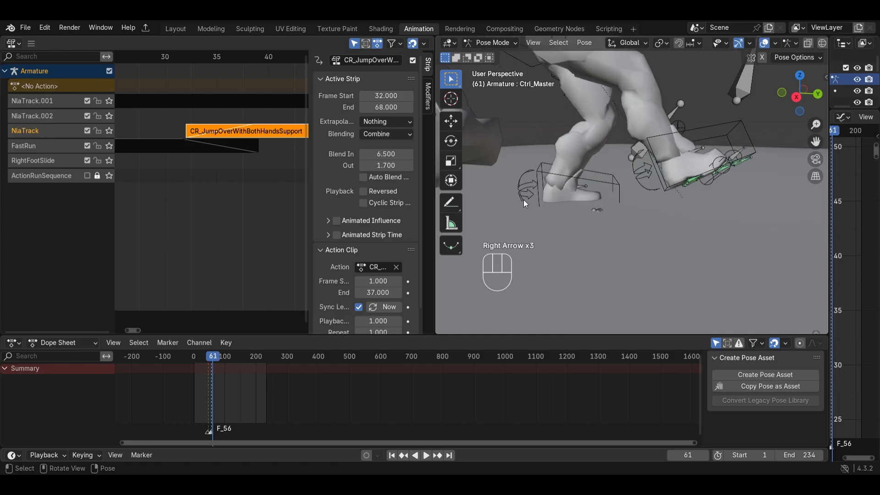
key("Left")
key("Left")
key("Left")
key("Right")
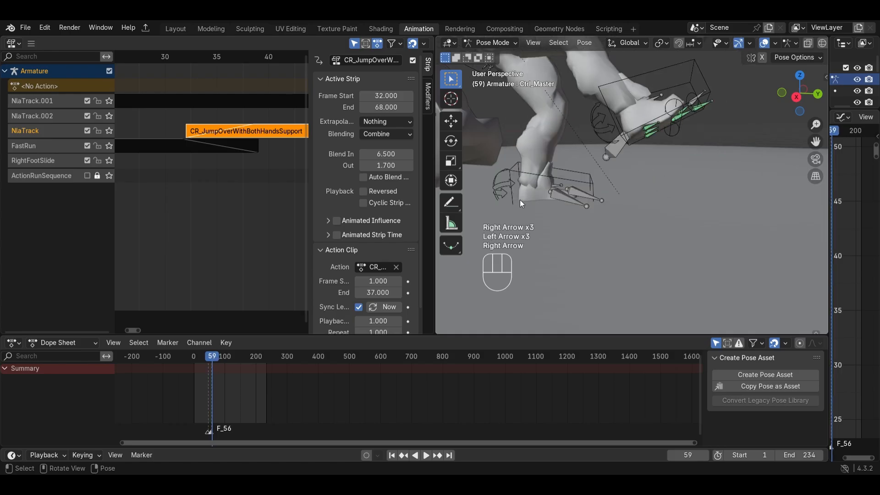
key("Left")
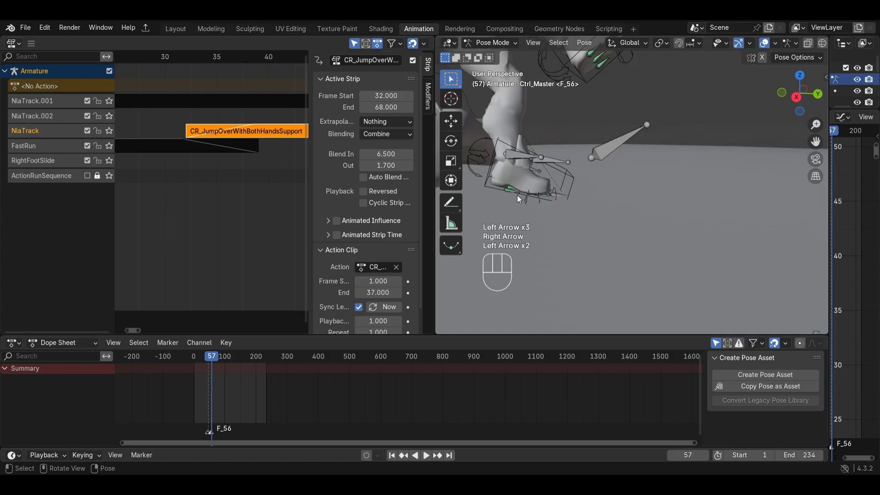
key("Right")
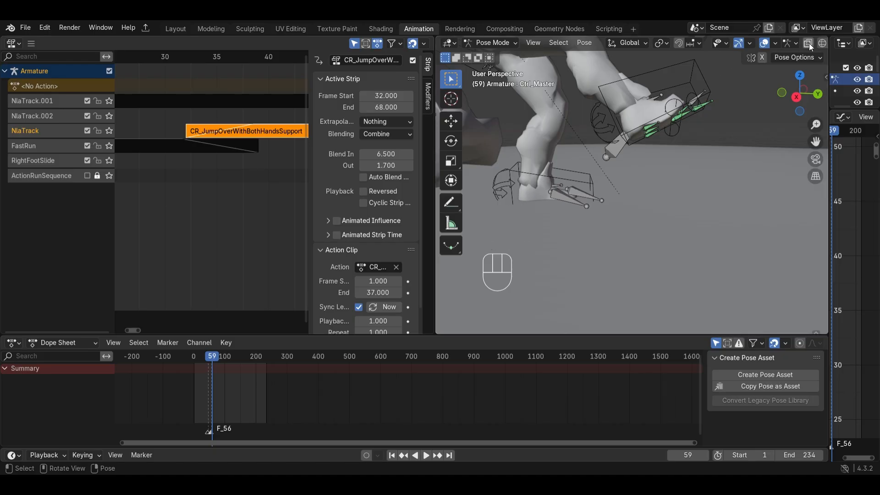
scroll(809, 43, "down", 3)
left_click(762, 43)
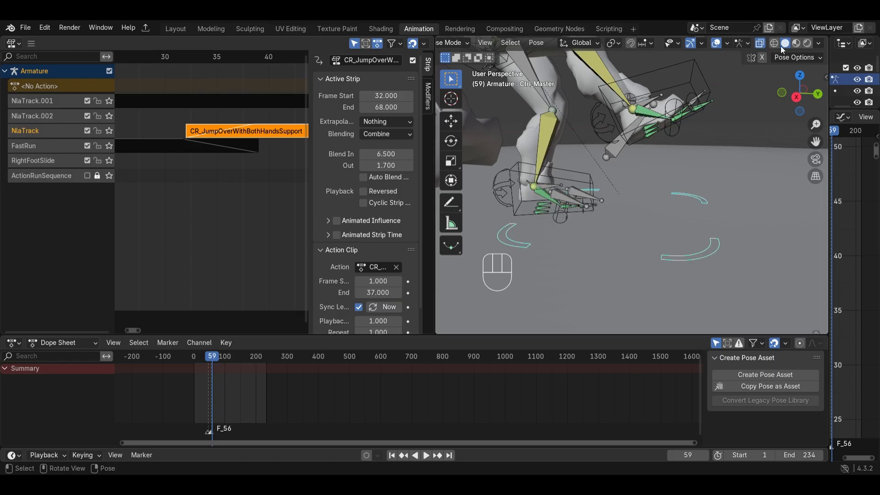
left_click(762, 43)
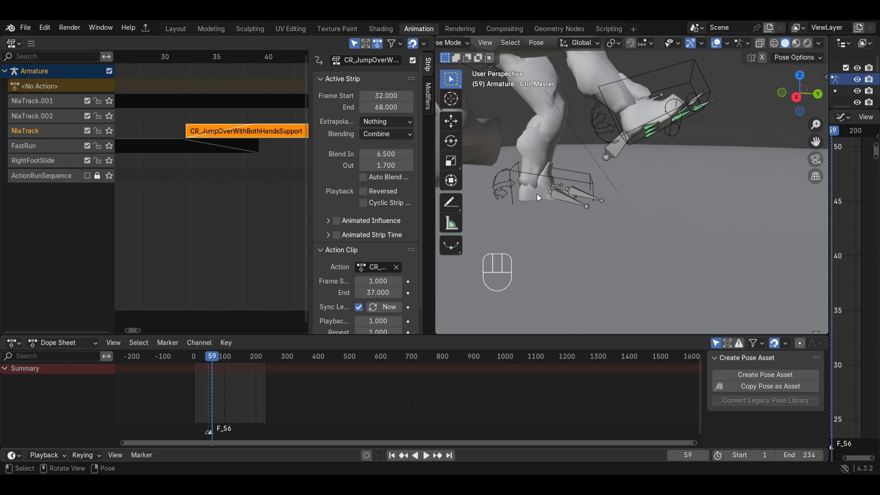
Step: Select the left foot's IK control to inspect it, and reselect the Ctrl_Master bone
left_click(563, 181)
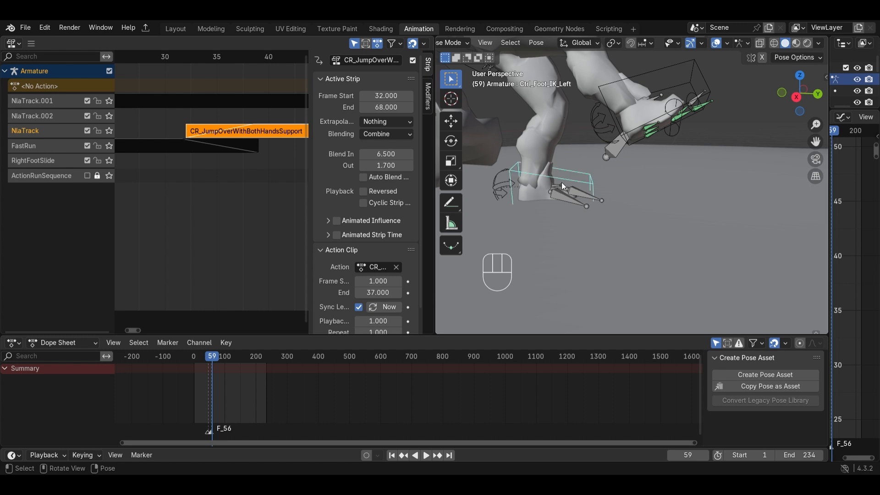
scroll(583, 221, "down", 2)
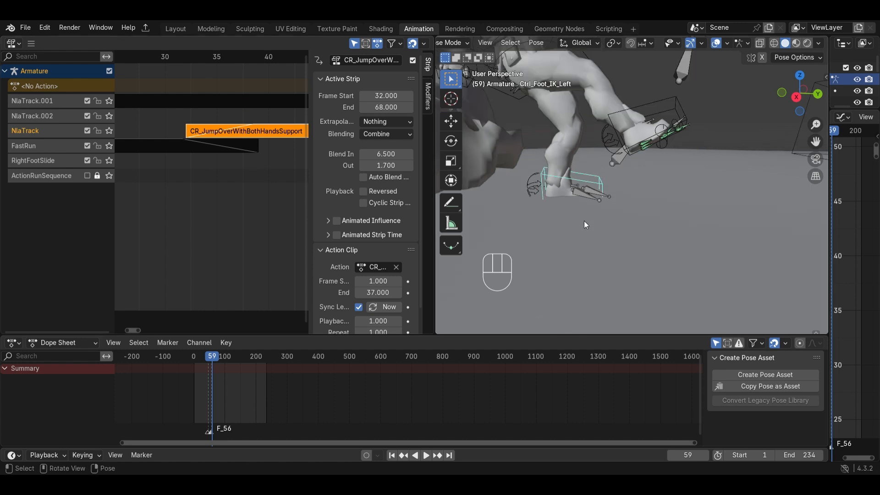
middle_click_drag(583, 221, 589, 179)
left_click(666, 137)
middle_click_drag(666, 136, 527, 202)
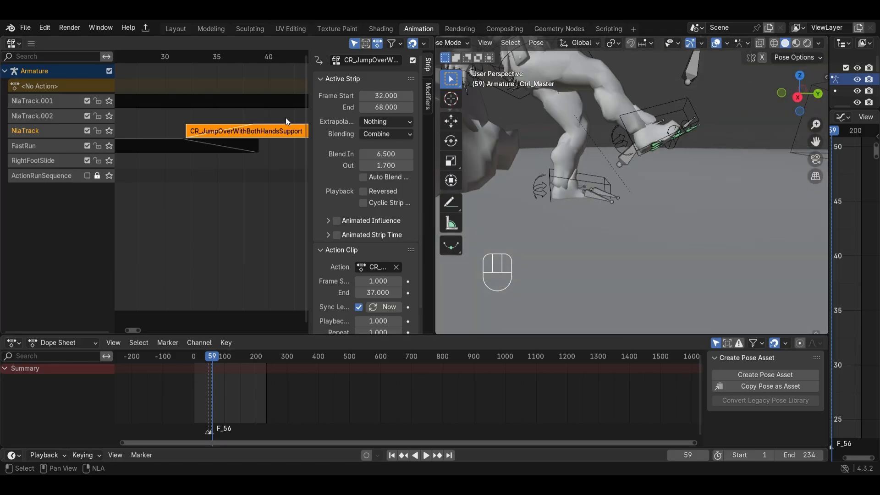
Step: Widen the Graph Editor and narrow the NLA editor, keeping the character's feet in view
left_click_drag(830, 169, 633, 170)
left_click_drag(435, 181, 303, 187)
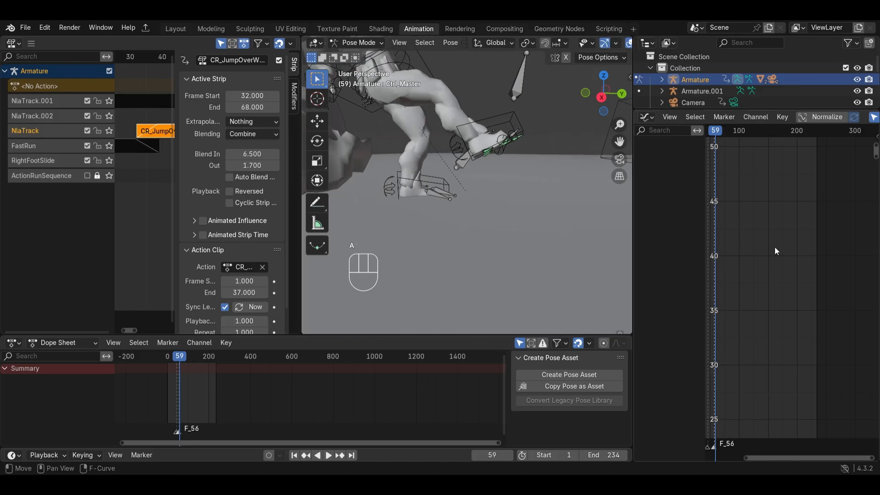
key("f")
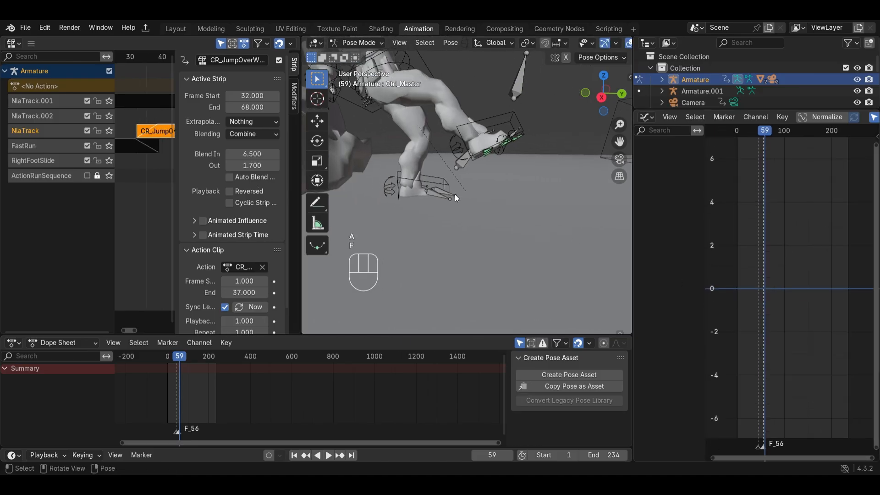
middle_click_drag(476, 229, 499, 165)
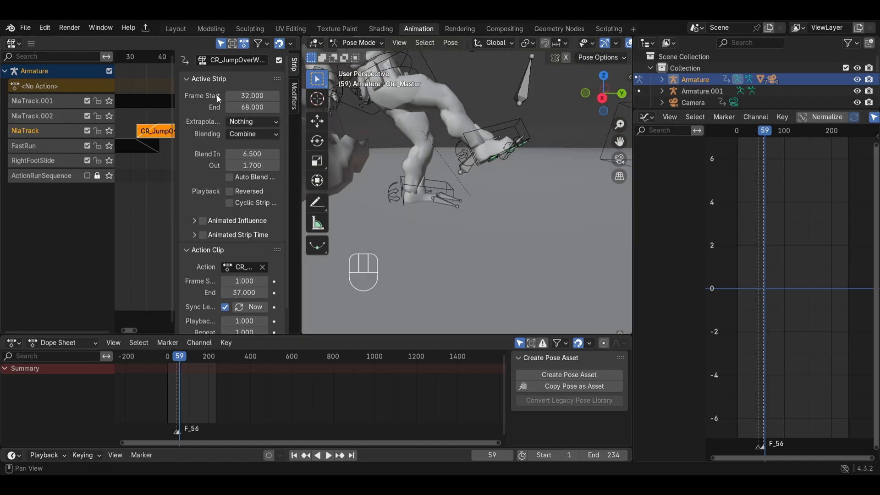
Step: Enter tweak mode on the CR_MoveCharacter strip in the NLA editor, with the strip sidebar hidden
left_click(138, 102)
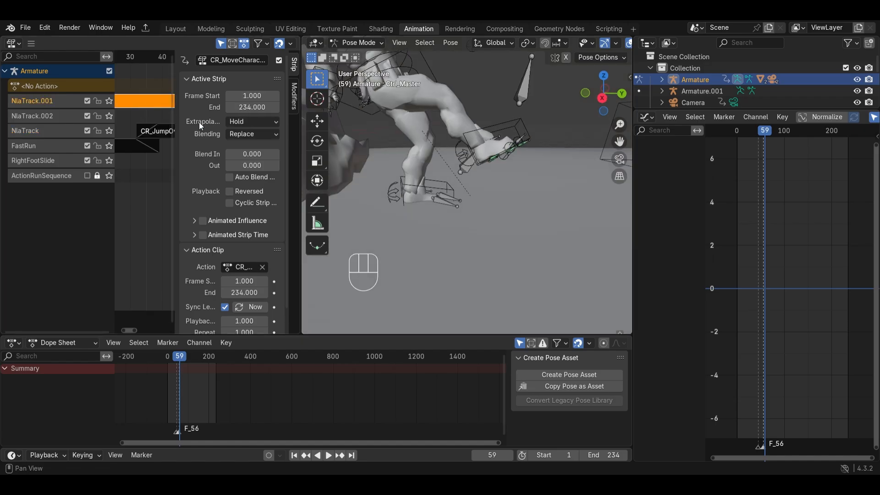
key("n")
scroll(215, 133, "up", 3)
scroll(216, 125, "down", 5)
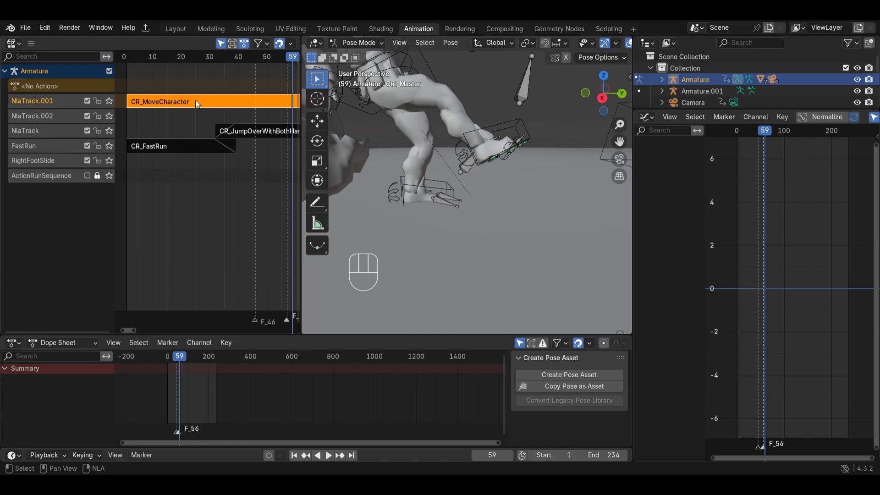
key("Tab")
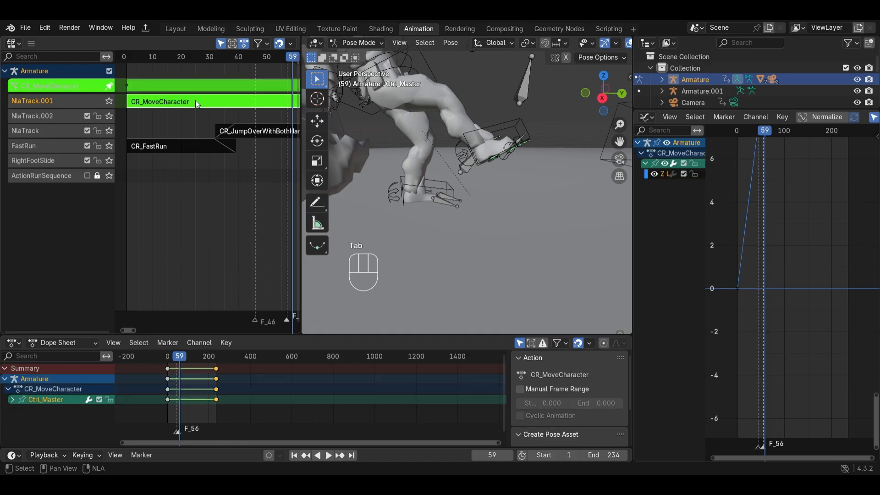
Step: Examine Ctrl_Master's Z Location curve around frame 59 in the Graph Editor
scroll(186, 389, "up", 4)
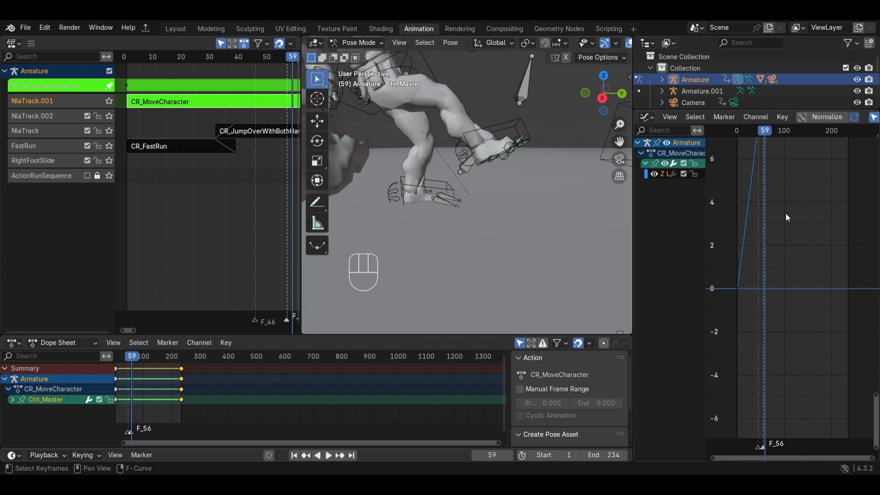
middle_click_drag(523, 219, 506, 199)
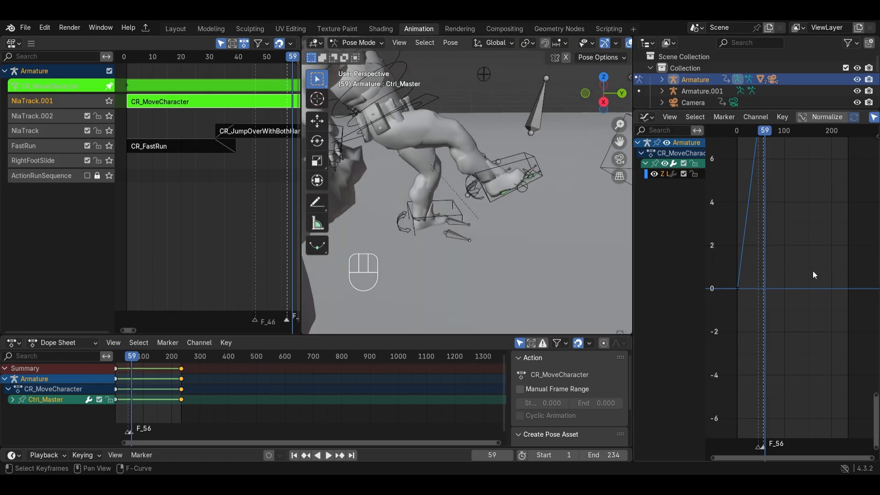
key("f")
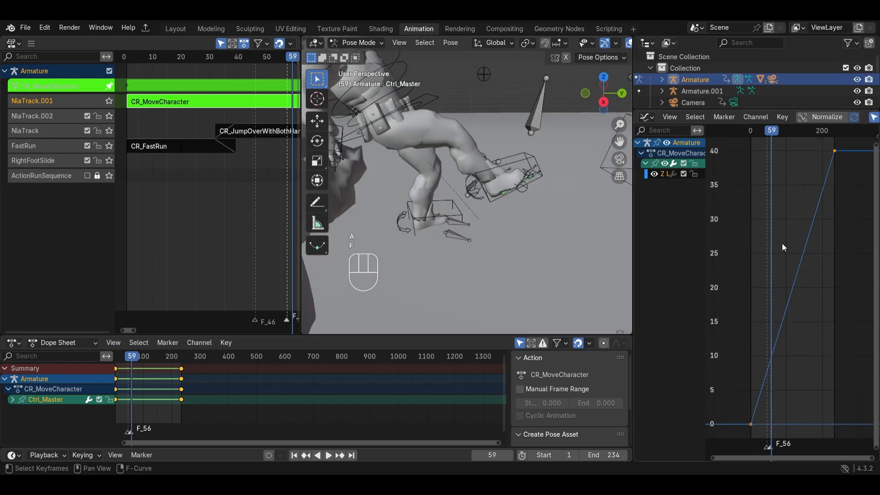
scroll(807, 265, "up", 2)
middle_click_drag(779, 379, 792, 279)
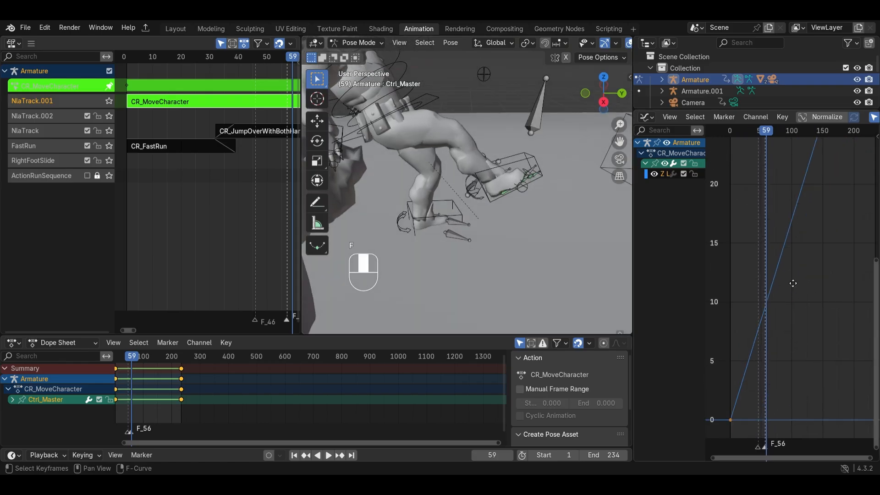
scroll(794, 298, "up", 4)
middle_click_drag(782, 355, 785, 313)
scroll(764, 289, "up", 3)
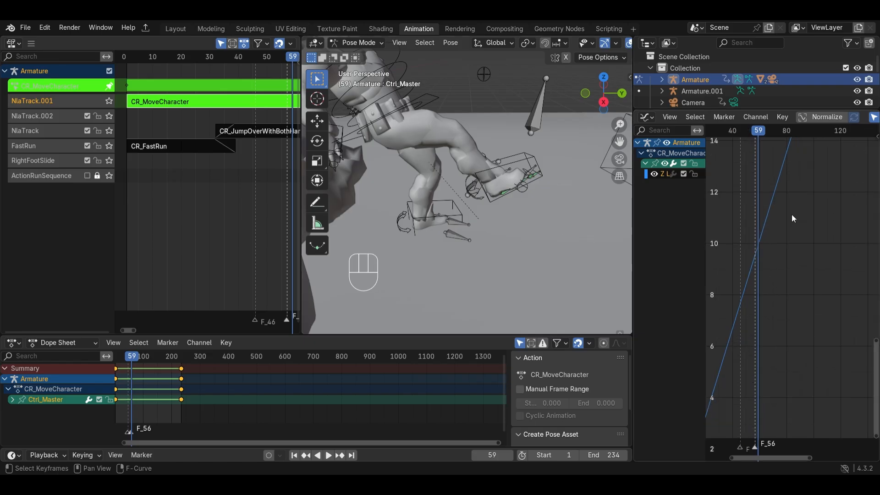
scroll(788, 242, "up", 3)
scroll(783, 249, "up", 2)
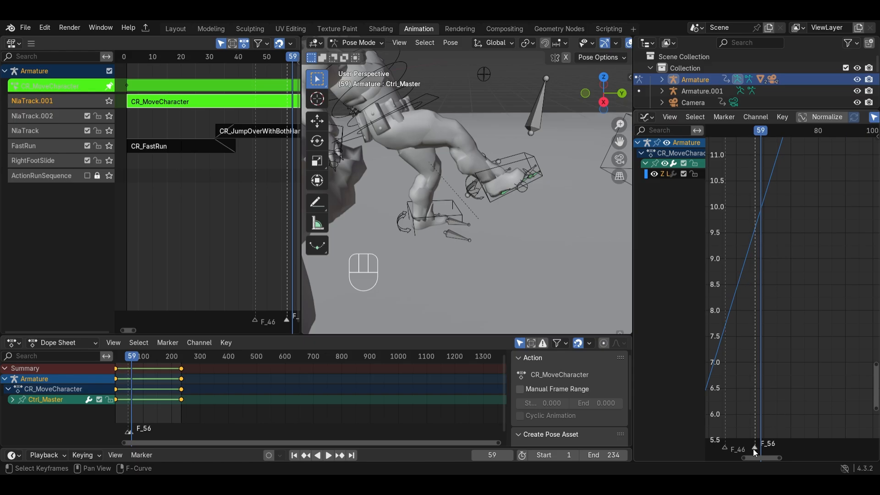
Step: Delete the F_56 and F_46 timeline markers
key("x")
left_click(739, 447)
left_click(726, 446)
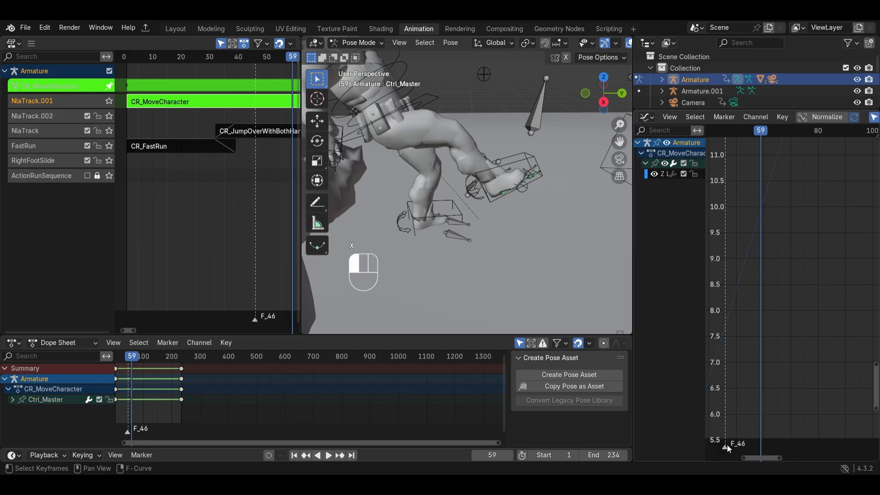
key("x")
left_click(727, 444)
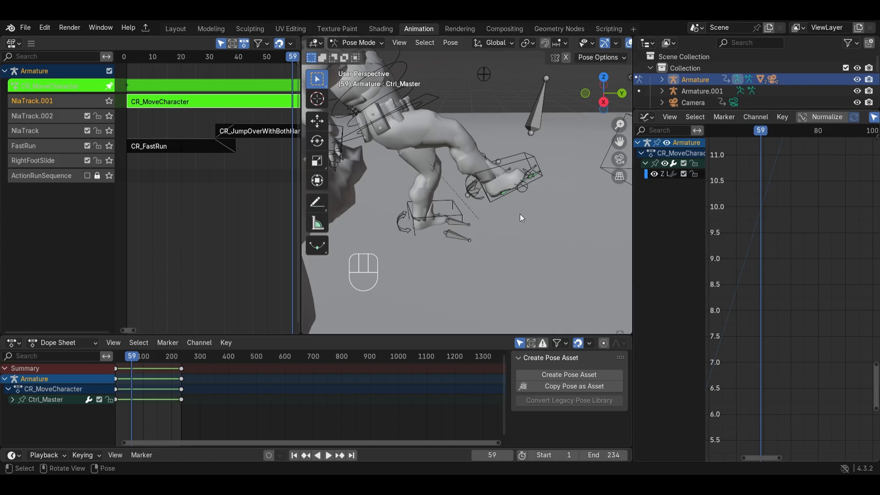
Step: Insert a Location keyframe on Ctrl_Master at frame 59 and delete its X and Y Location channels
key("k")
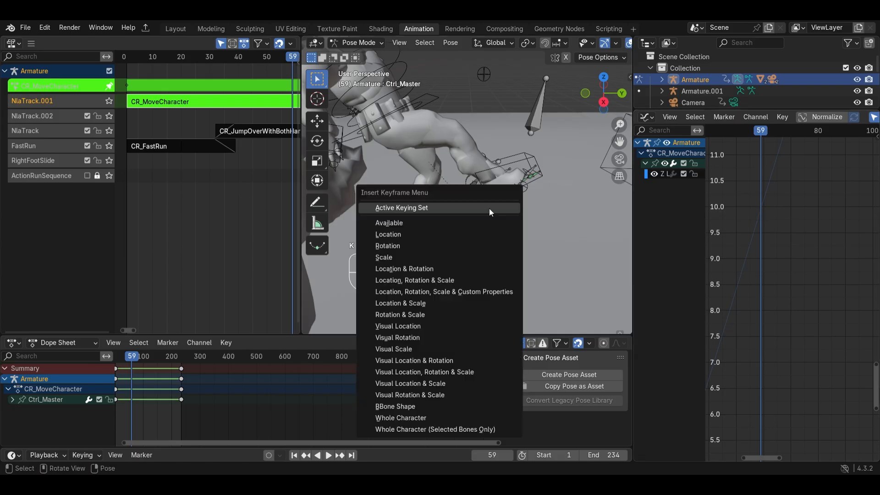
left_click(471, 235)
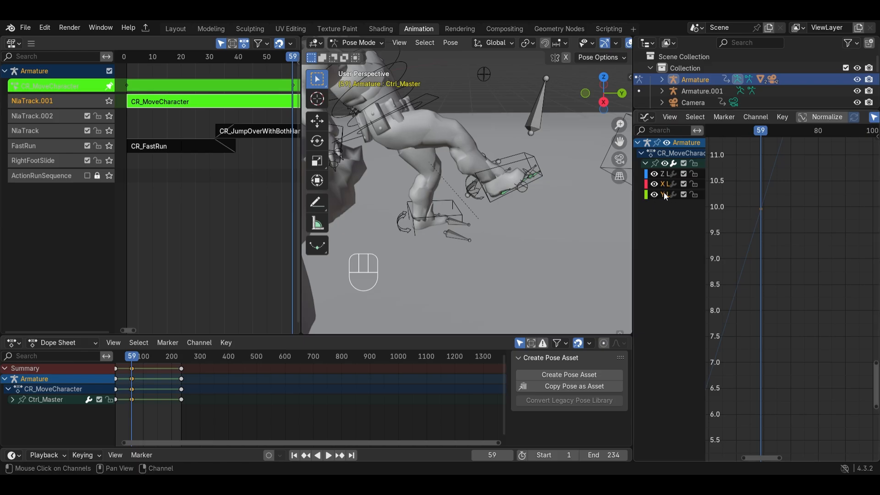
key("x")
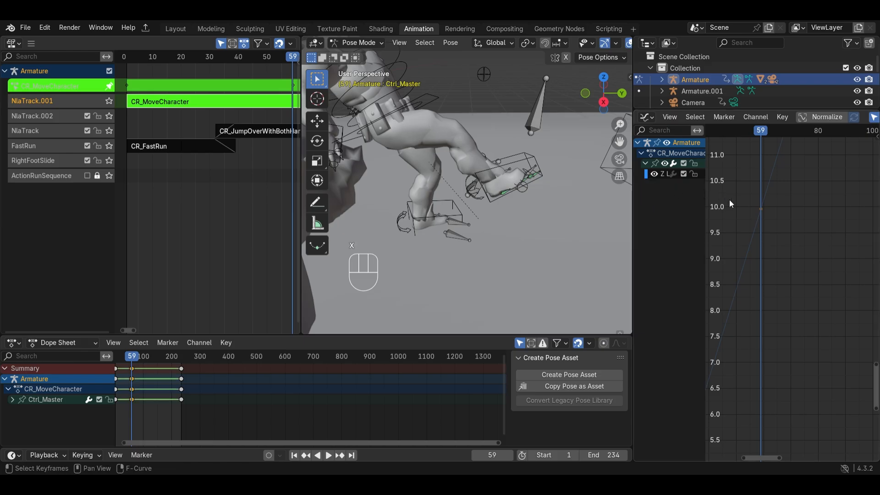
left_click_drag(706, 189, 728, 189)
scroll(760, 251, "up", 2)
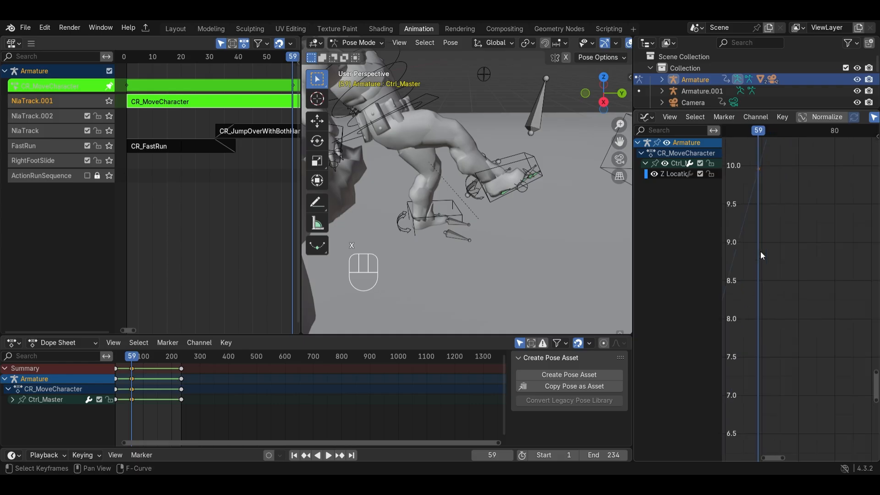
scroll(477, 246, "up", 3)
Step: Inspect the planted left foot from frame 59 to frame 61, keeping Ctrl_Master selected
left_click(453, 244)
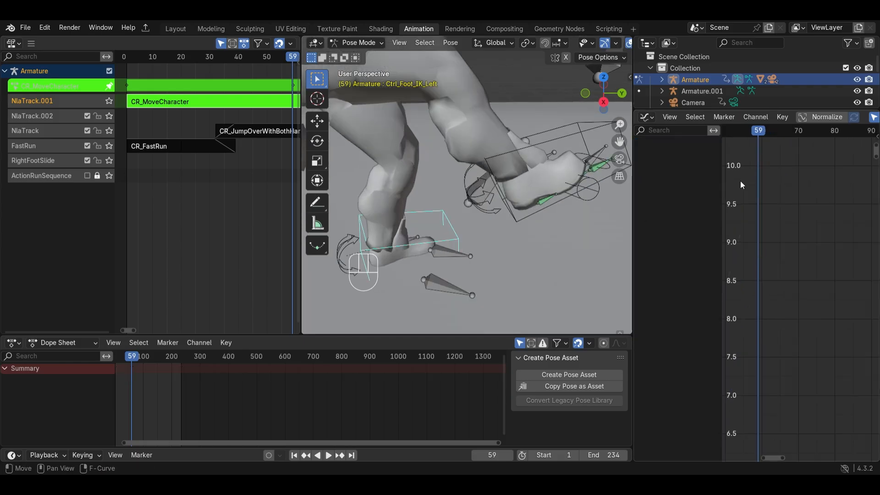
middle_click_drag(485, 256, 500, 205)
left_click(500, 178)
scroll(501, 204, "up", 2)
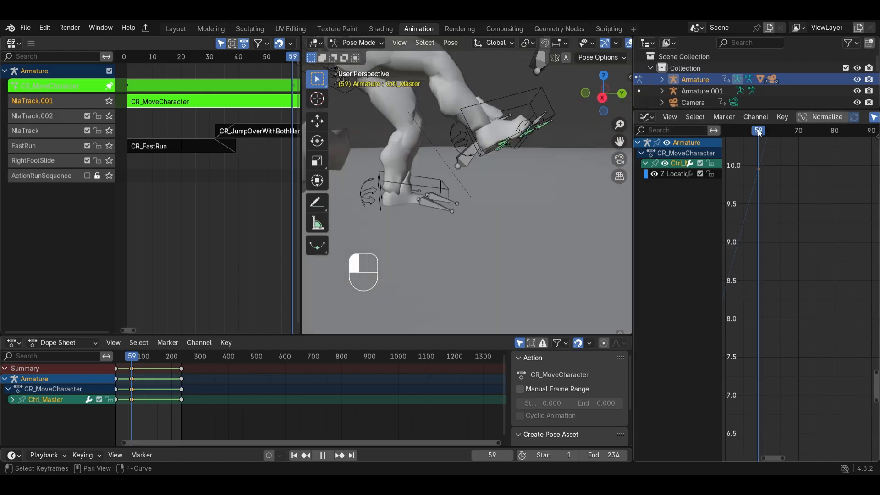
left_click_drag(757, 130, 767, 133)
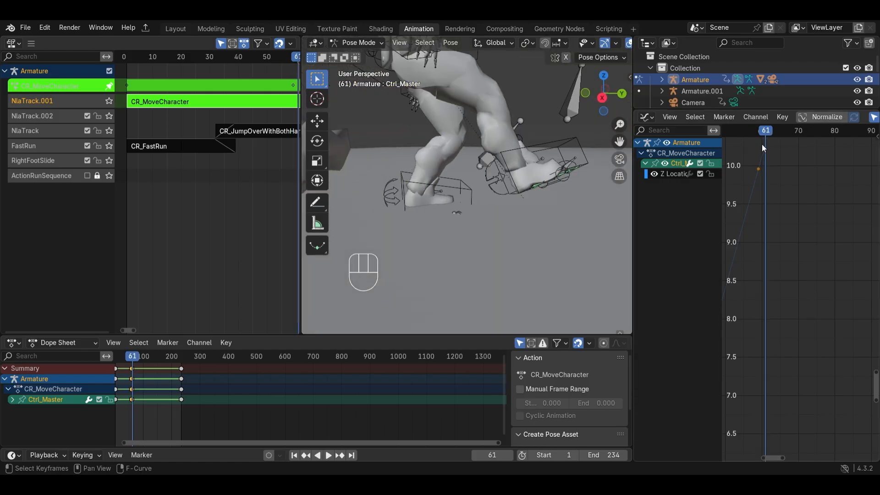
Step: Duplicate Ctrl_Master's Z Location keyframe from frame 59 to frame 61, keeping the same value
scroll(766, 183, "up", 6)
middle_click_drag(761, 159, 800, 261)
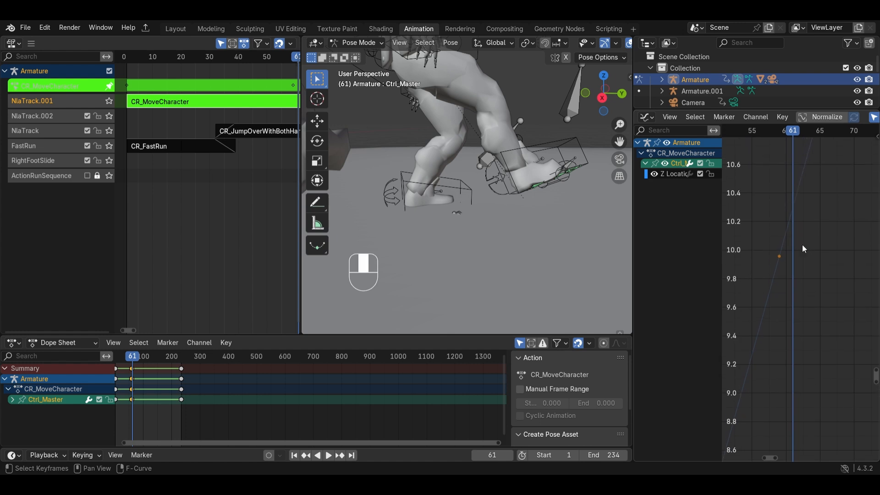
left_click_drag(828, 287, 744, 228)
scroll(776, 252, "up", 2)
middle_click_drag(777, 253, 777, 270)
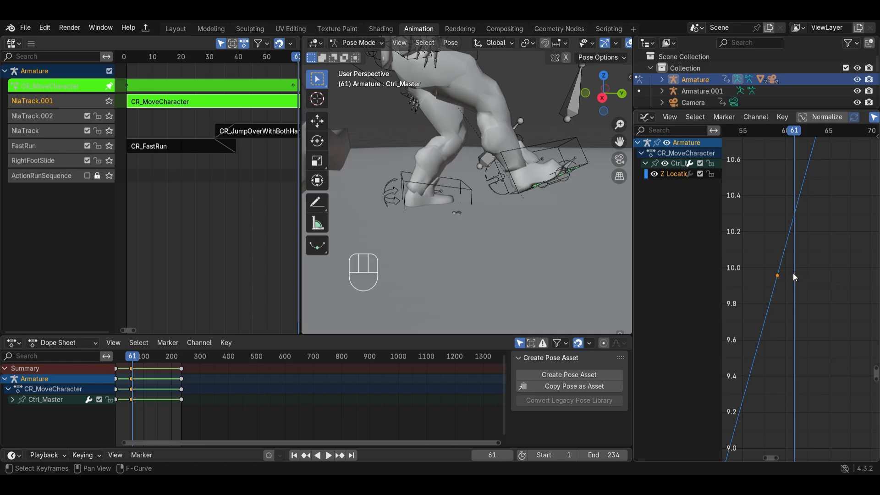
key("shift")
key("shift+d")
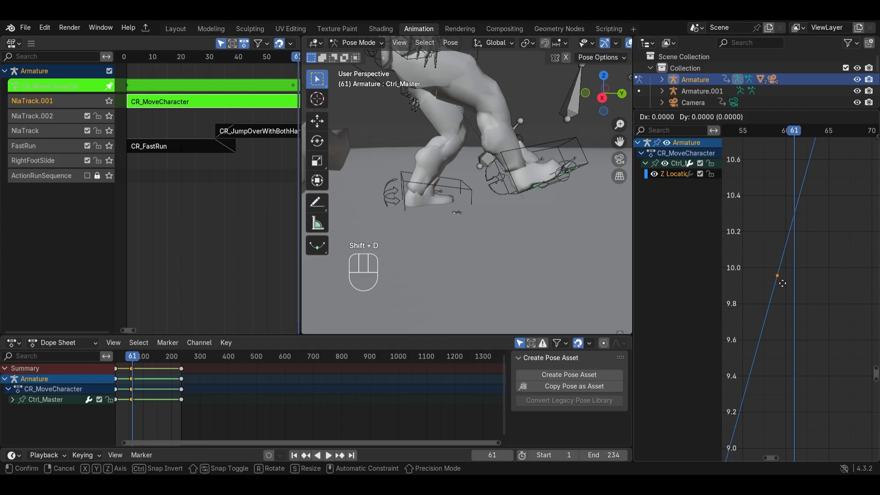
key("x")
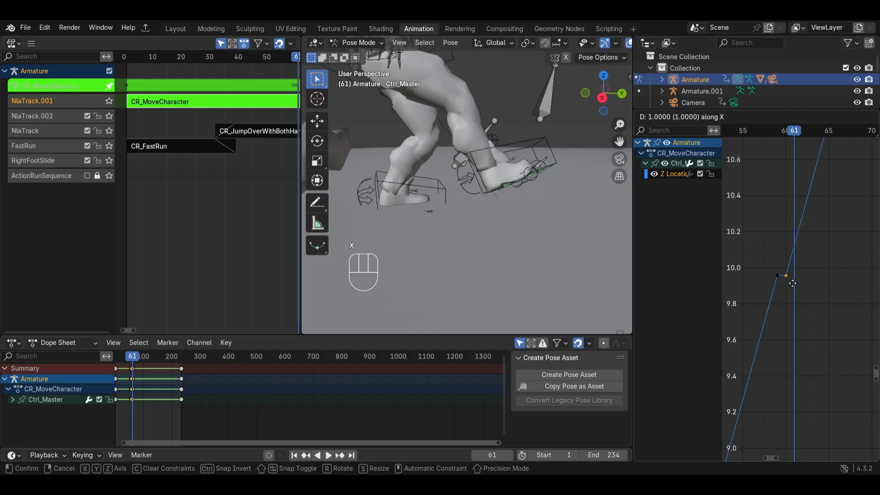
left_click(797, 284)
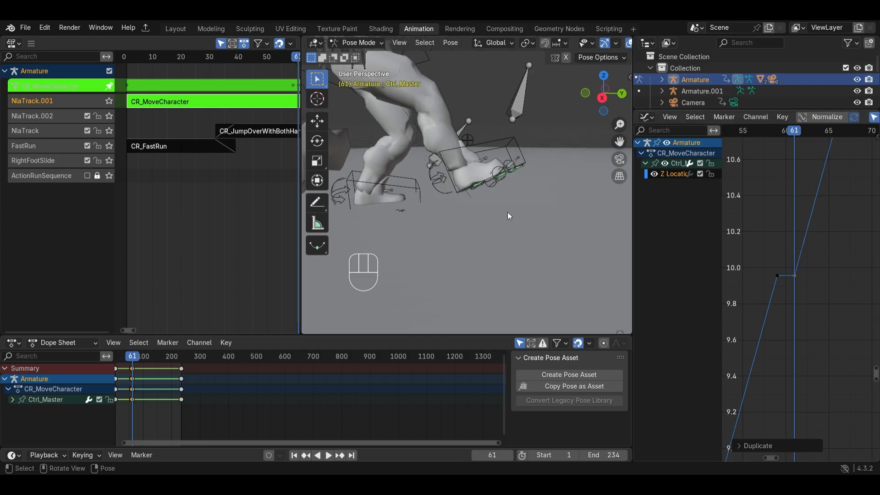
Step: Compare the left foot's ground position between frames 59 and 63 to judge how far it slides
scroll(435, 237, "up", 2)
middle_click_drag(452, 226, 508, 229, "shift")
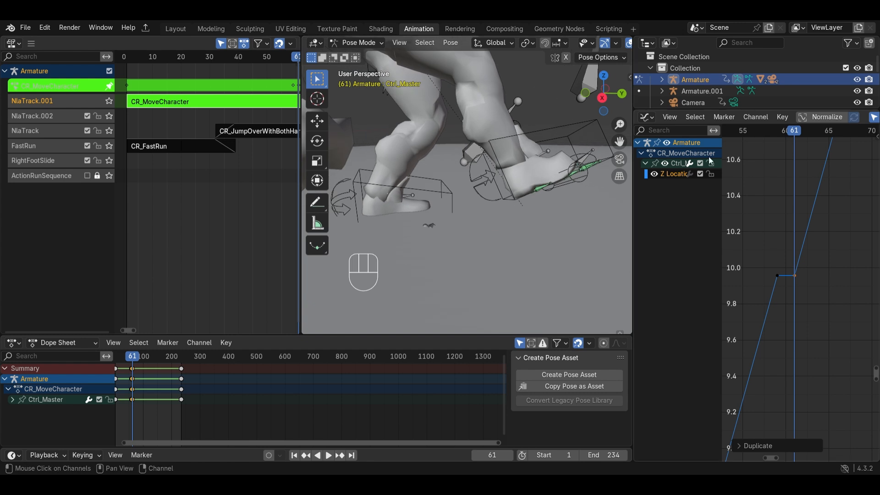
scroll(807, 189, "up", 1, "alt")
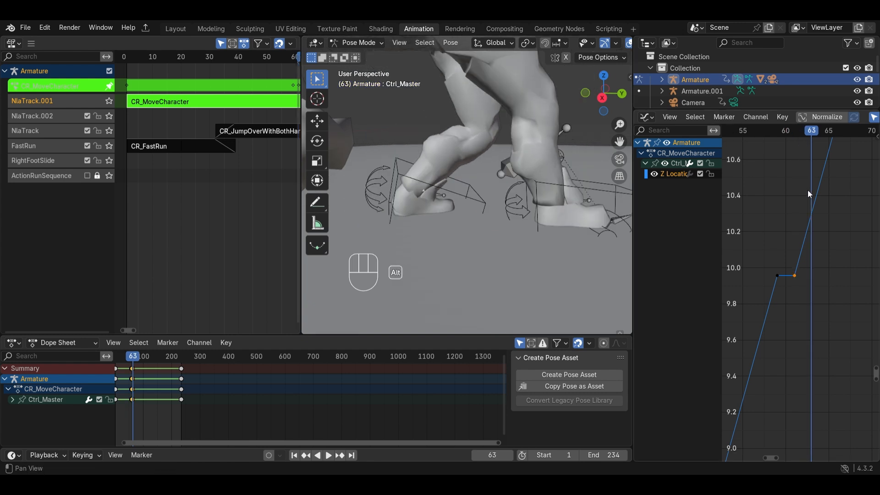
scroll(808, 190, "up", 1, "alt")
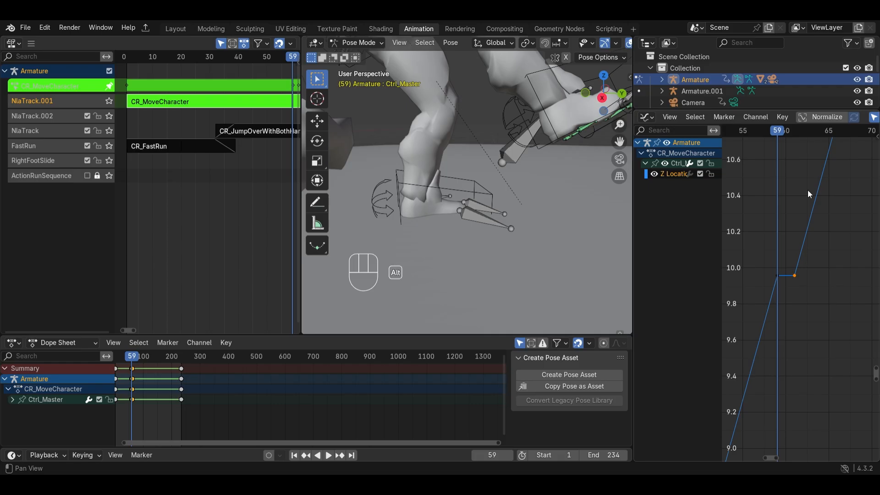
scroll(807, 189, "down", 1, "alt")
scroll(808, 190, "down", 1, "alt")
scroll(808, 190, "down", 1, "alt")
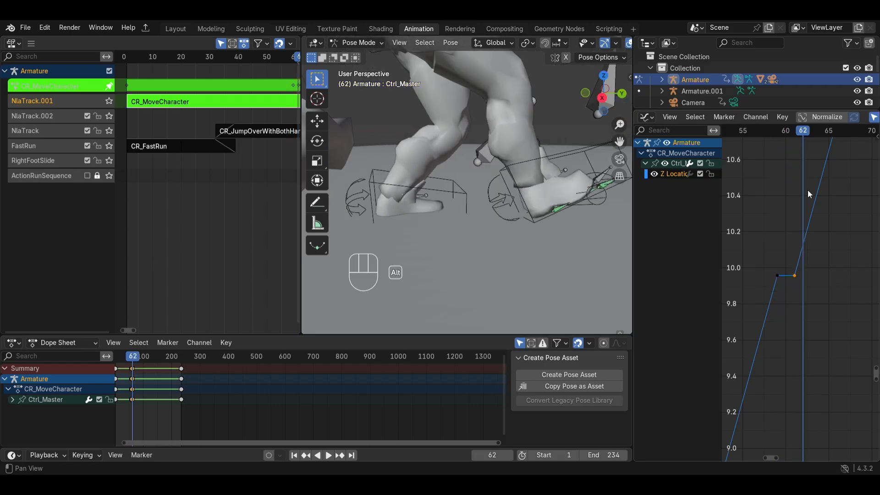
scroll(807, 190, "up", 3, "alt")
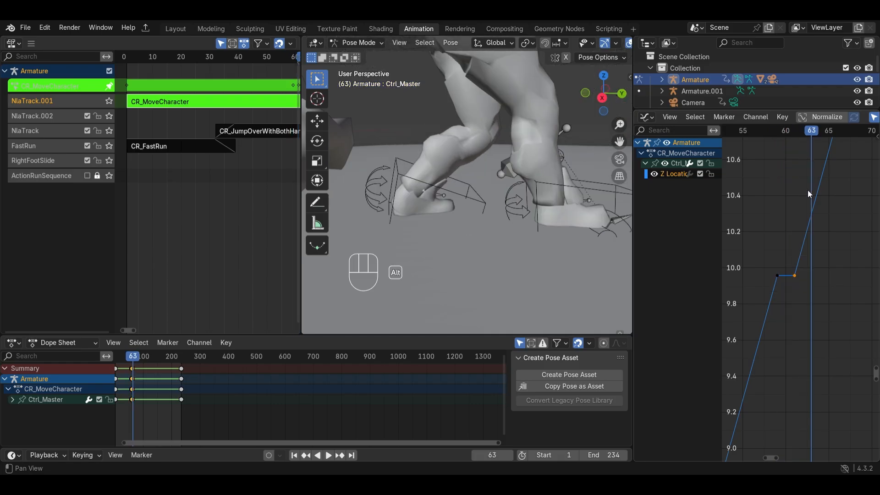
scroll(808, 190, "up", 2, "alt")
scroll(807, 190, "down", 2, "alt")
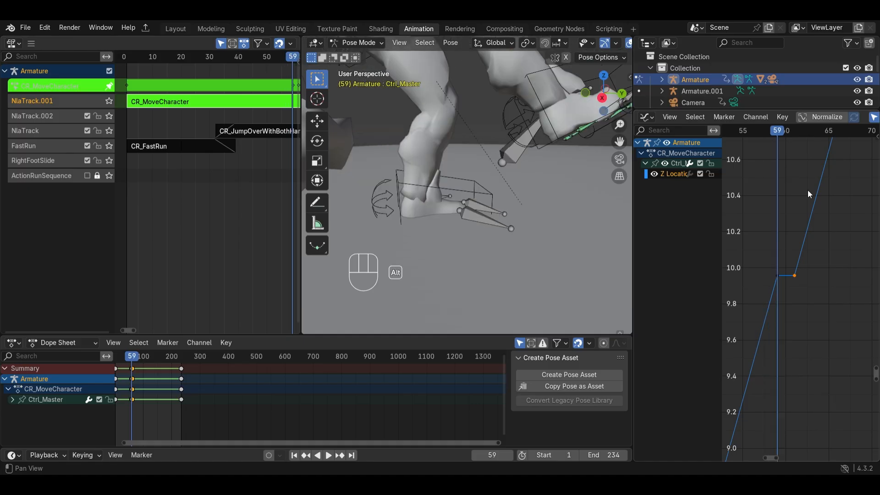
scroll(808, 190, "down", 1, "alt")
scroll(808, 189, "down", 2, "alt")
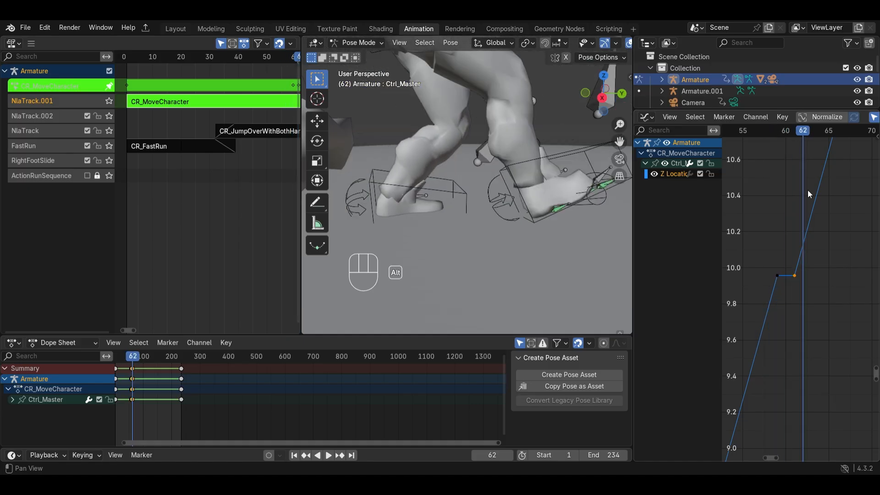
scroll(807, 189, "up", 1, "alt")
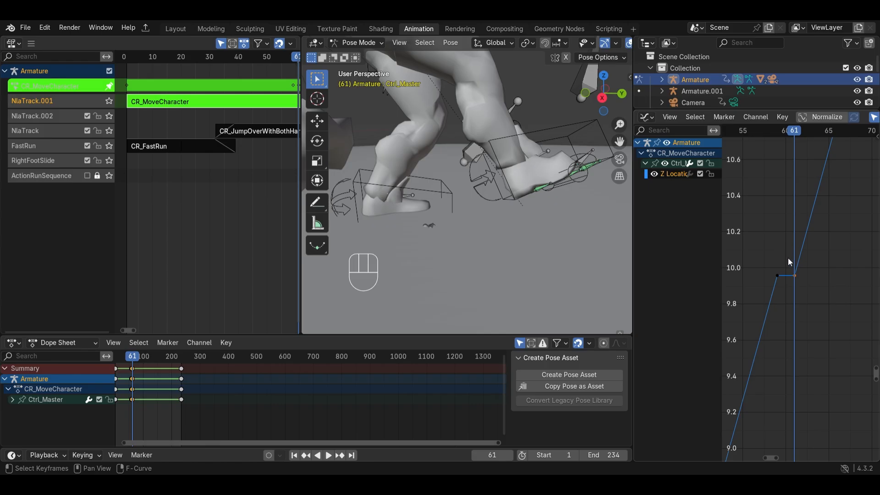
scroll(782, 265, "up", 2, "alt")
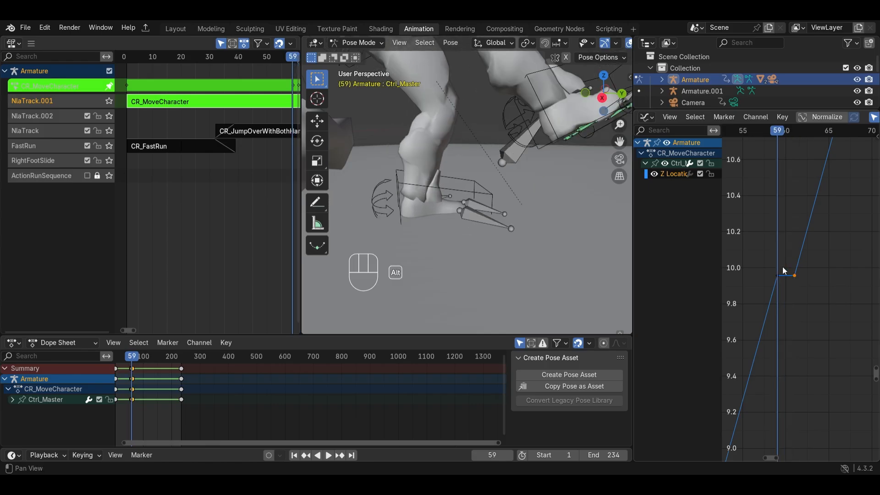
key("Up")
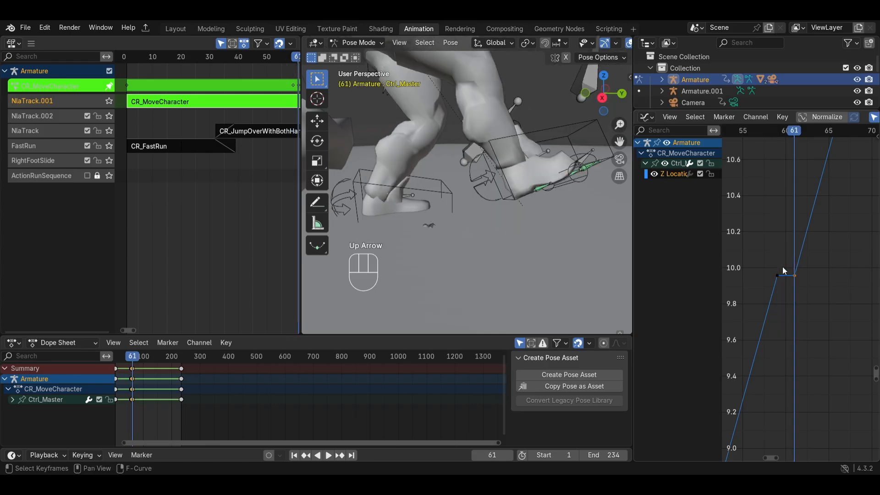
key("Down")
key("Up")
key("Down")
key("Up")
Step: Draw an annotation line along the sole of the planted left foot at frame 59
key("Down")
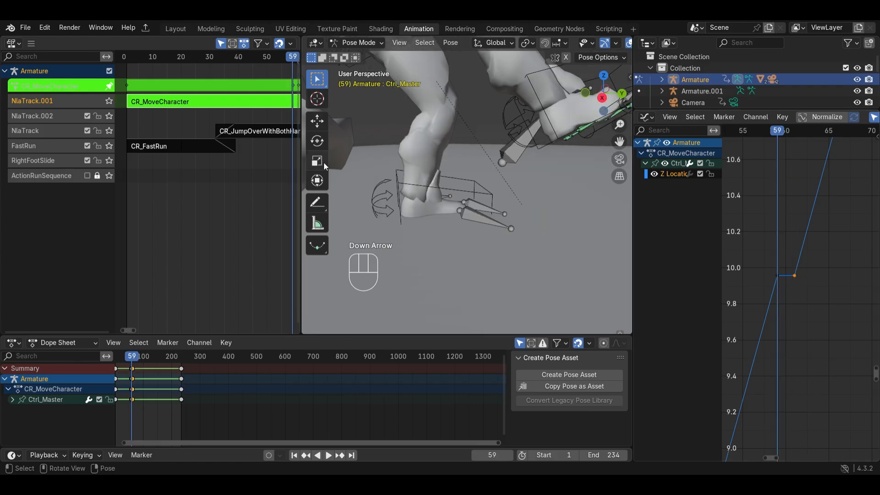
left_click(316, 202)
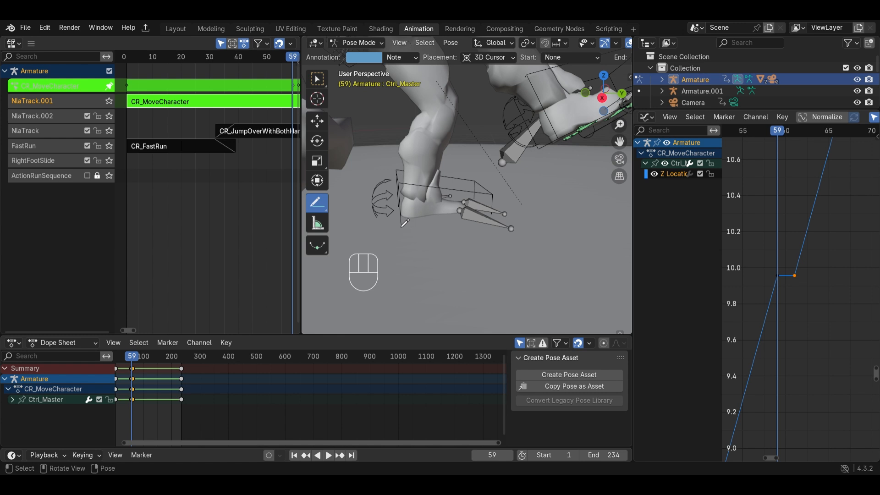
left_click_drag(401, 216, 469, 218)
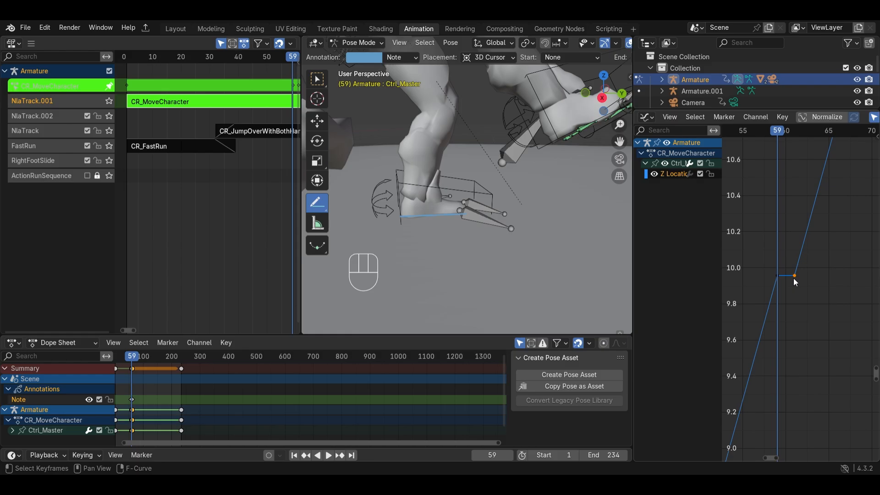
Step: Raise the frame 61 Z Location keyframe to about 10.15 so the left foot lines up with the annotation
key("Up")
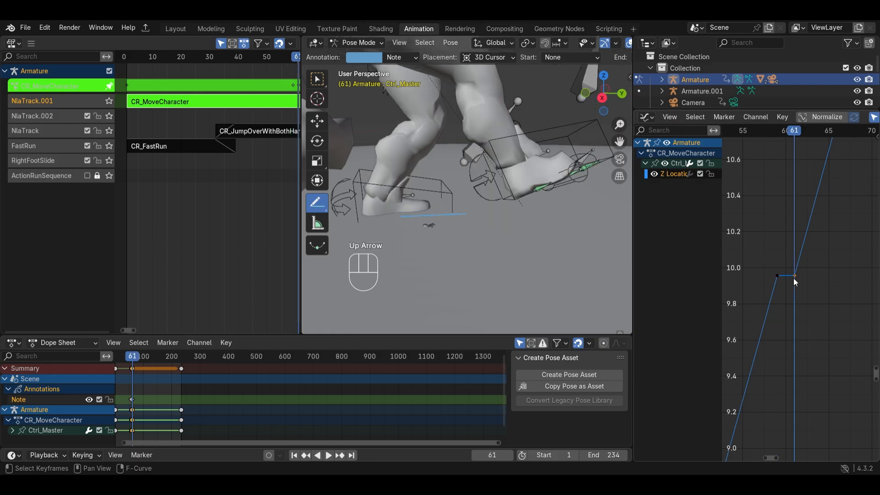
key("g")
key("y")
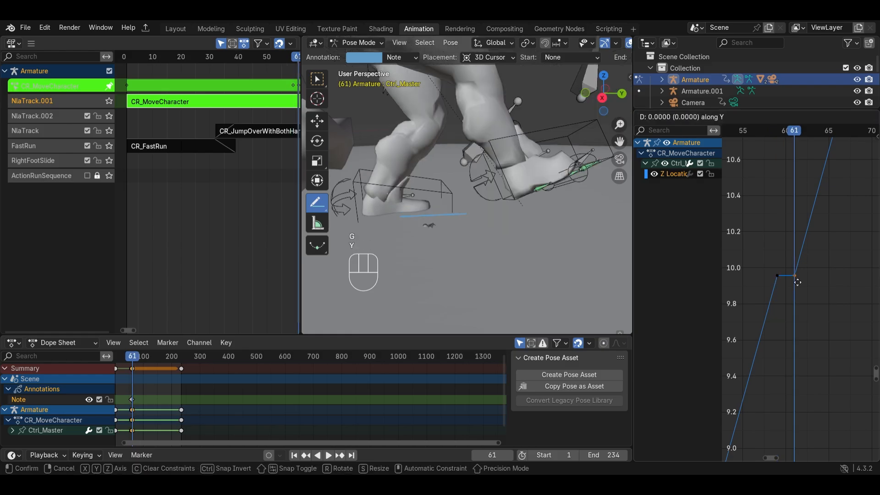
key("shift")
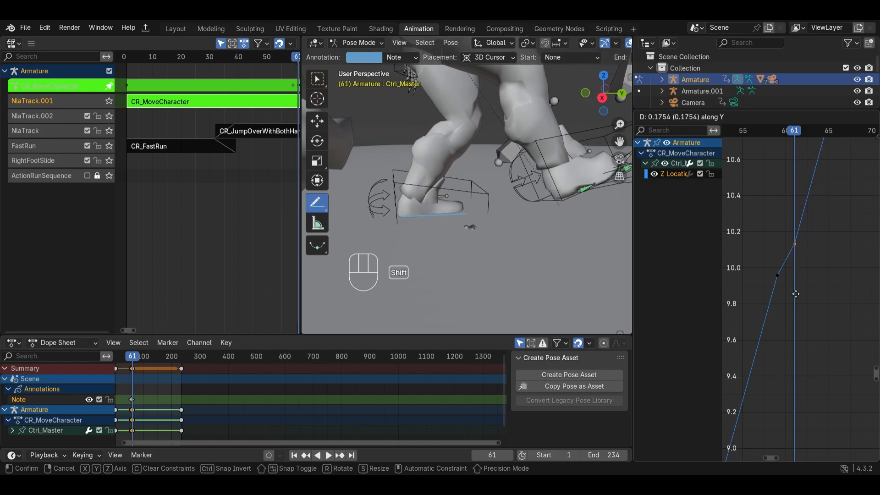
left_click(791, 273)
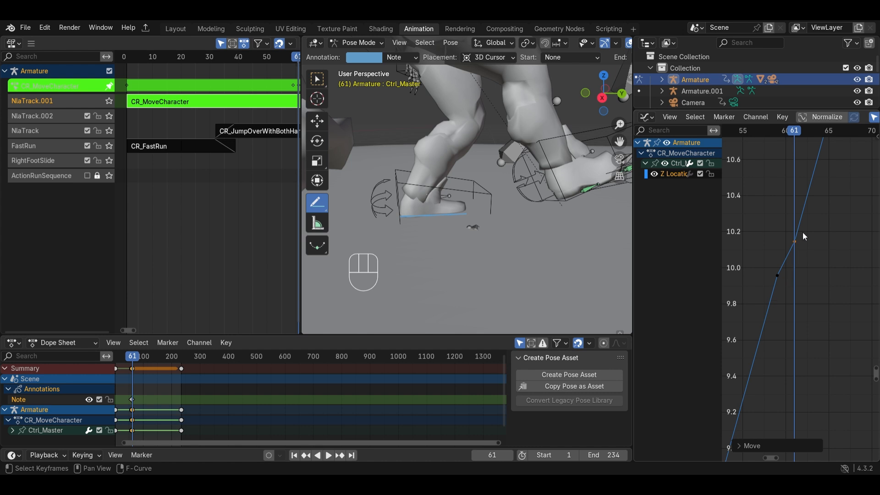
Step: Check the left foot against the annotation frame by frame, from before the landing through frame 62
scroll(770, 290, "down", 6)
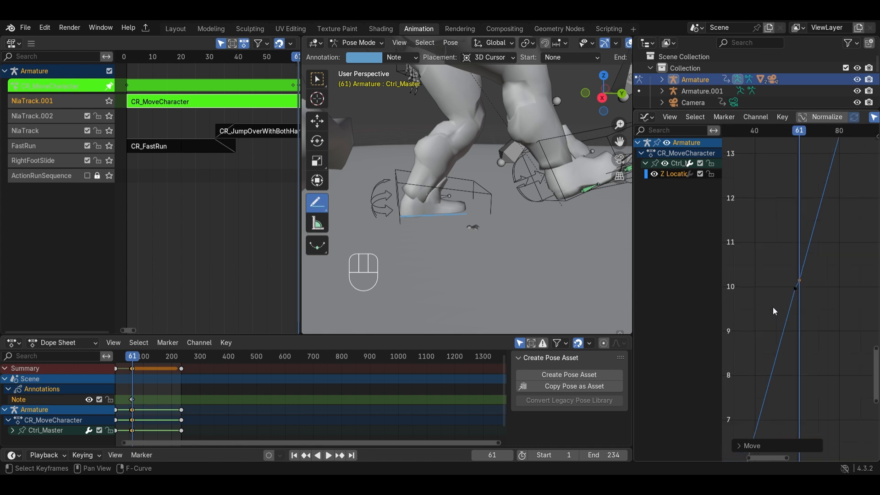
scroll(812, 290, "up", 6)
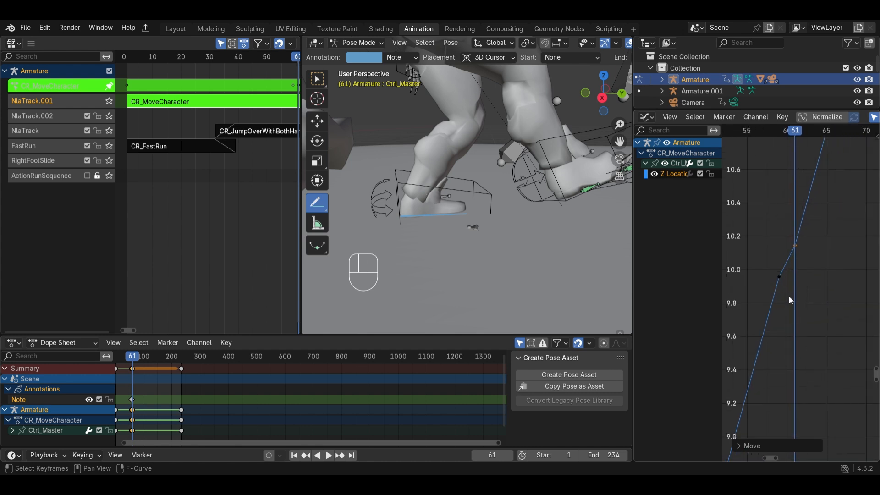
key("Left")
key("Left")
key("Left")
key("Left")
key("Left")
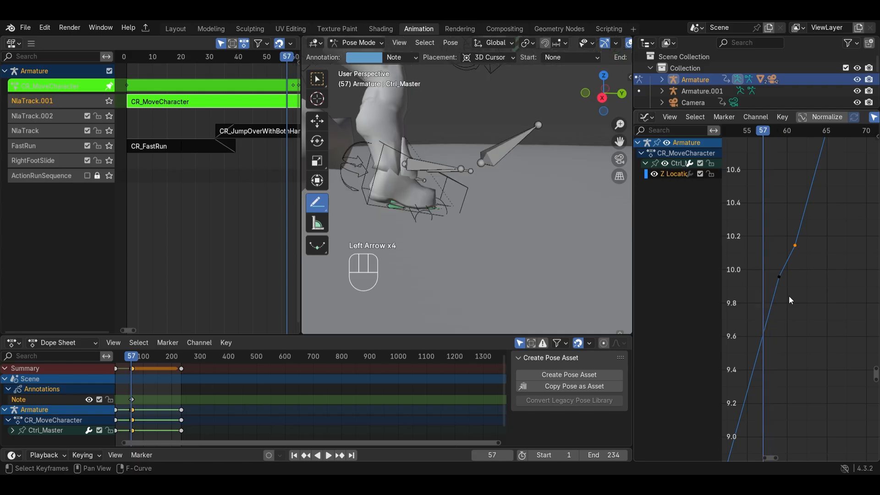
key("Left")
key("Right")
key("Right")
key("Right")
key("Right")
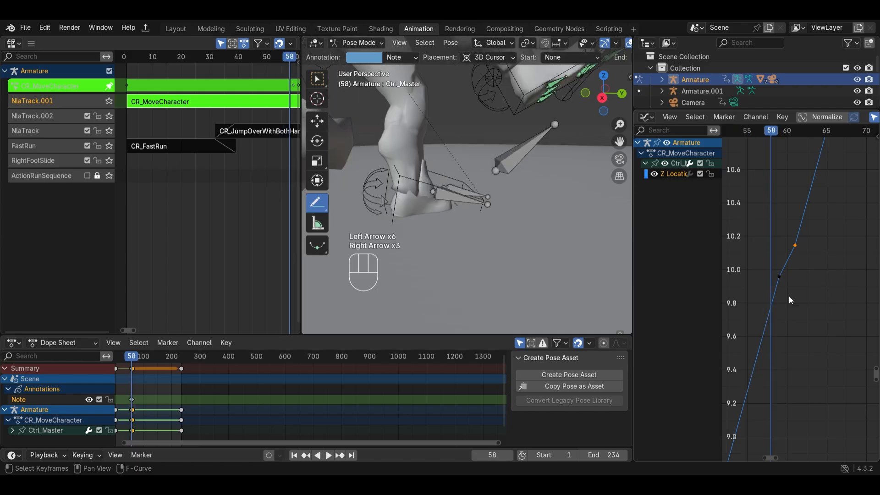
key("Right")
key("Right")
key("Right")
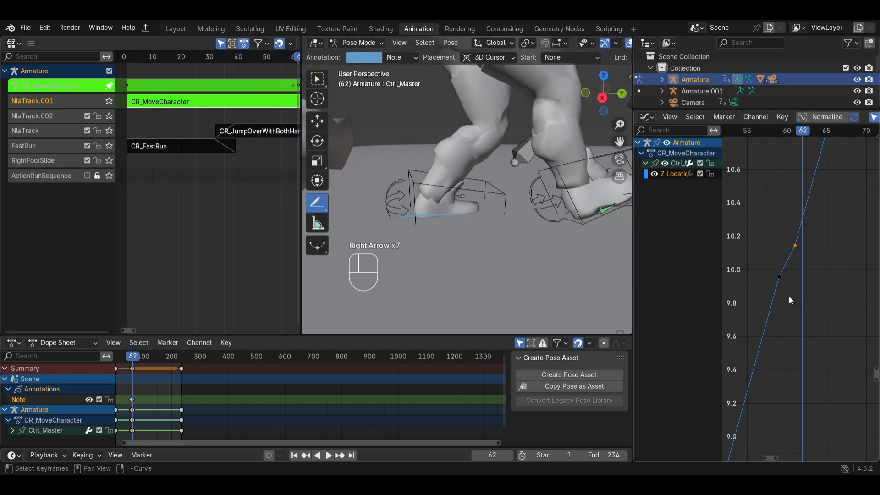
scroll(823, 224, "up", 1)
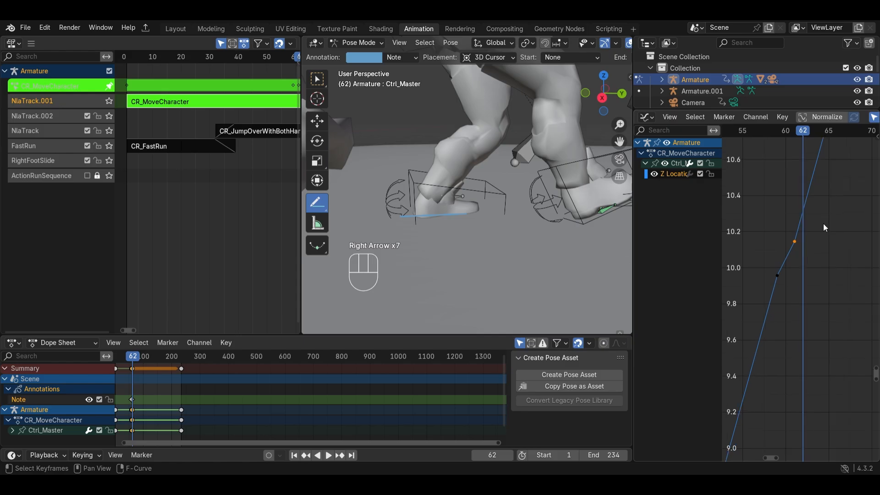
Step: Duplicate Ctrl_Master's frame 61 Z Location keyframe to frame 63, keeping its value
key("Right")
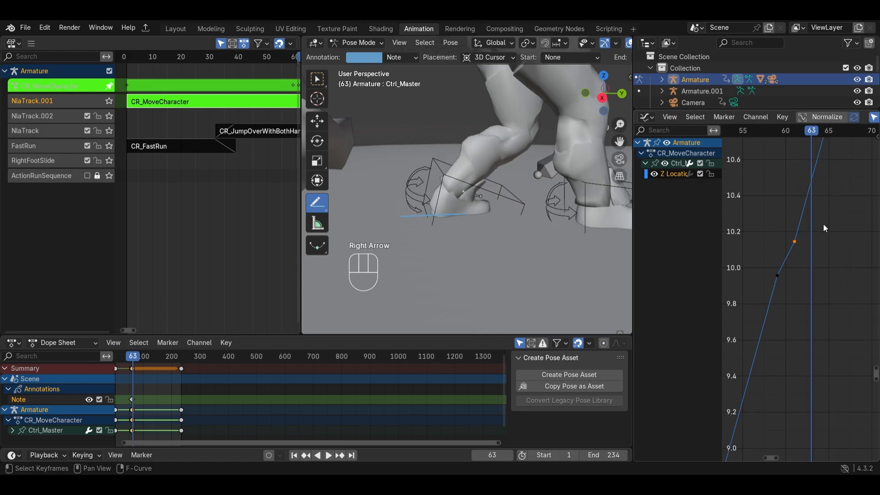
key("Right")
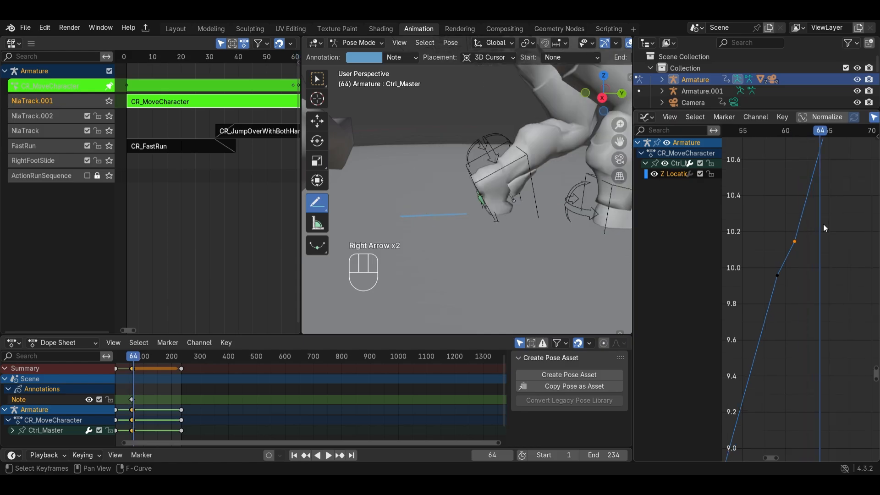
key("Left")
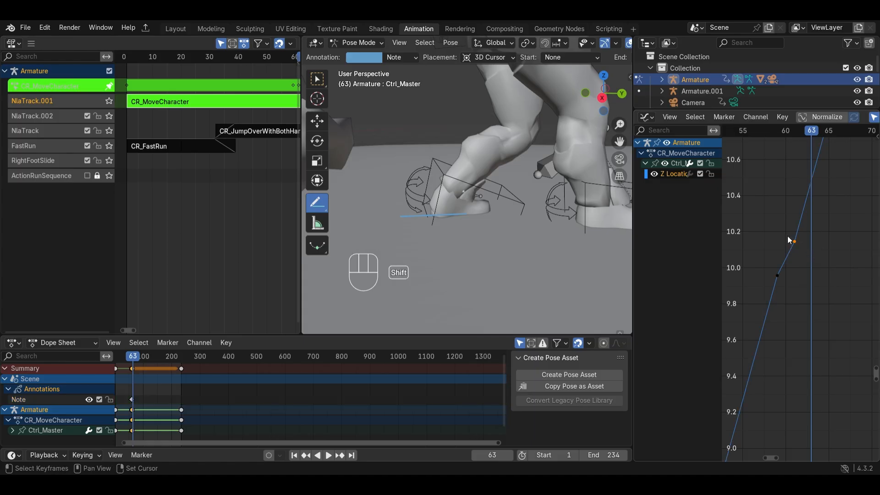
key("shift+d")
key("x")
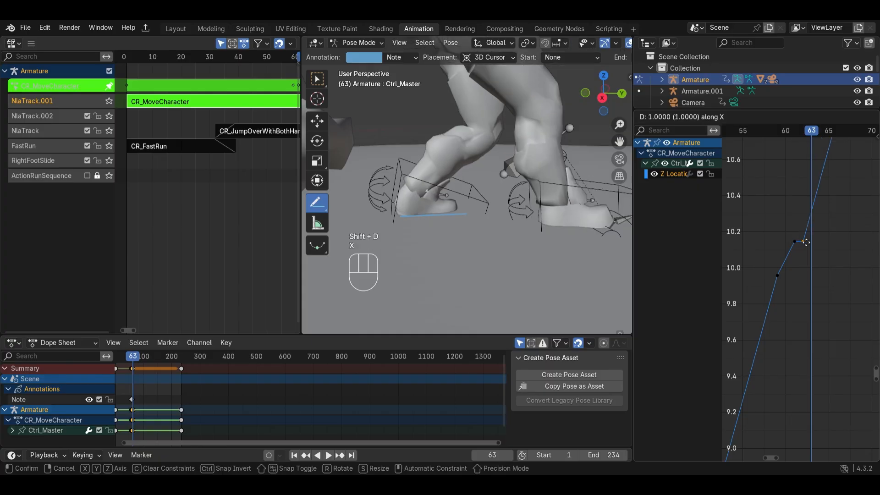
left_click(810, 242)
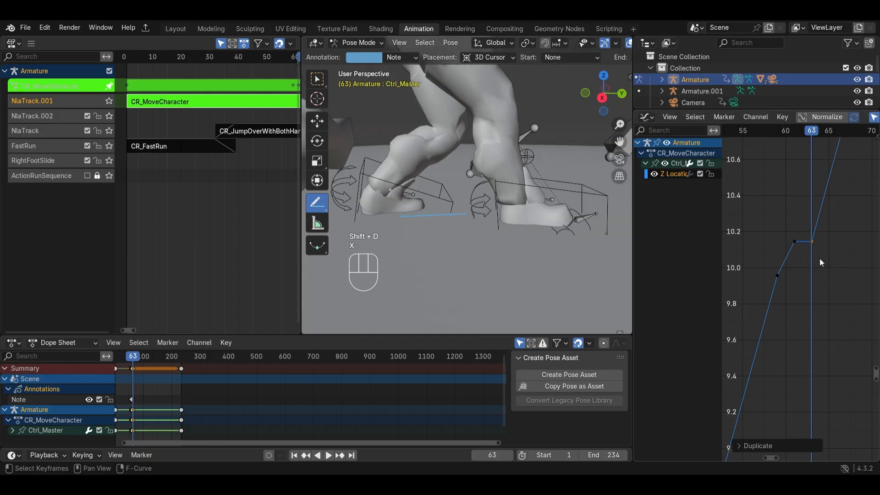
Step: Raise the frame 63 Z Location keyframe to about 10.33 so the left foot lines up with the annotation
key("g")
key("y")
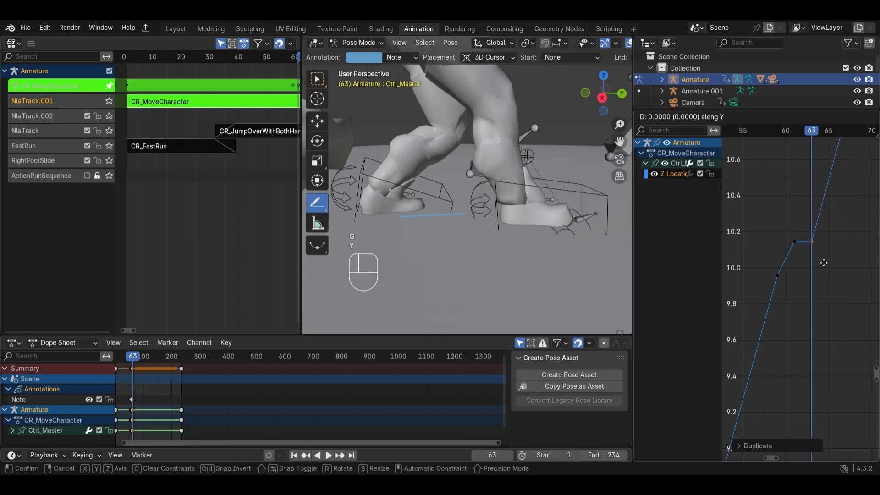
key("shift")
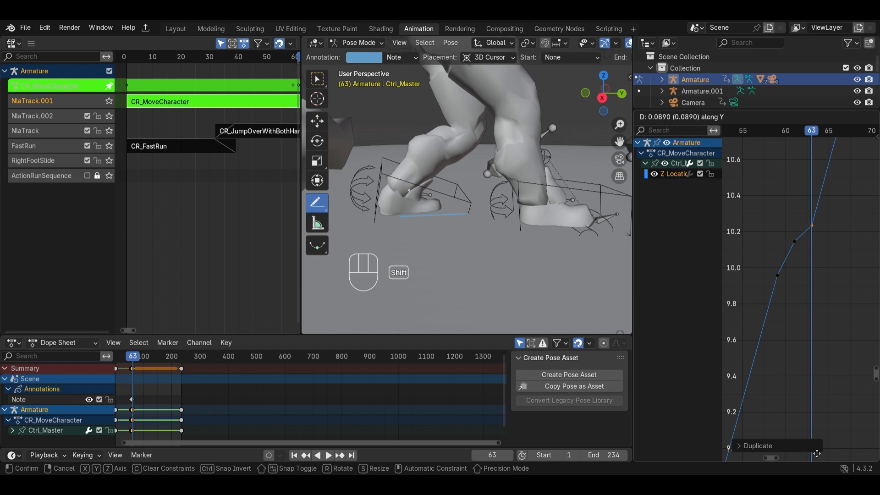
left_click(791, 305)
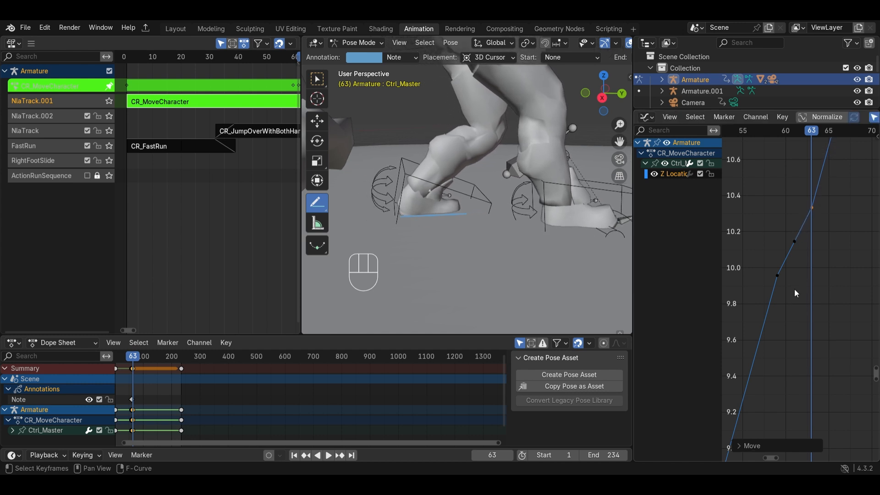
Step: Check the planted left foot against the annotation frame by frame, from before the landing through frame 65
key("Left")
key("Left")
key("Left")
key("Left")
key("Left")
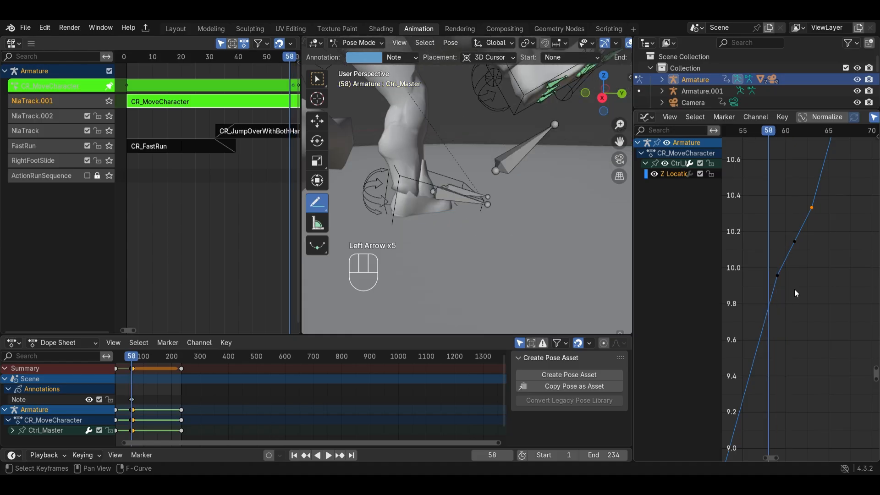
key("Left")
key("Left")
key("Right")
key("Right")
key("Right")
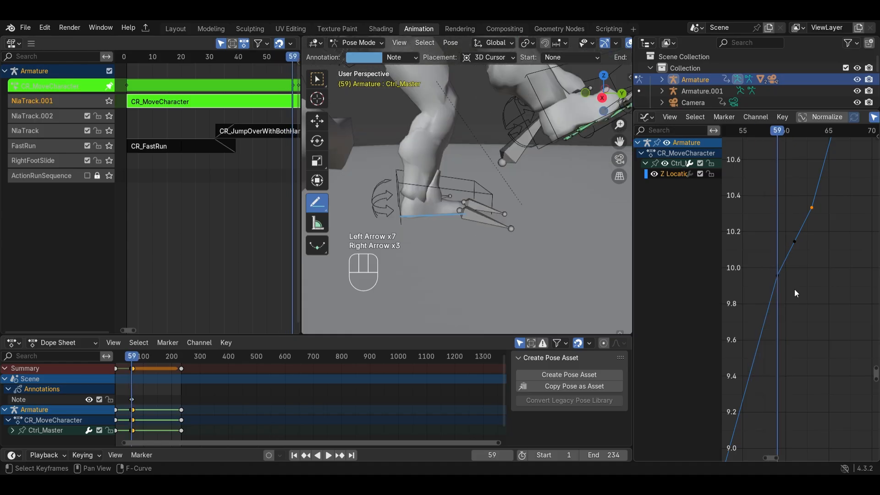
key("Right")
key("Right")
key("Right")
key("Right")
key("Right")
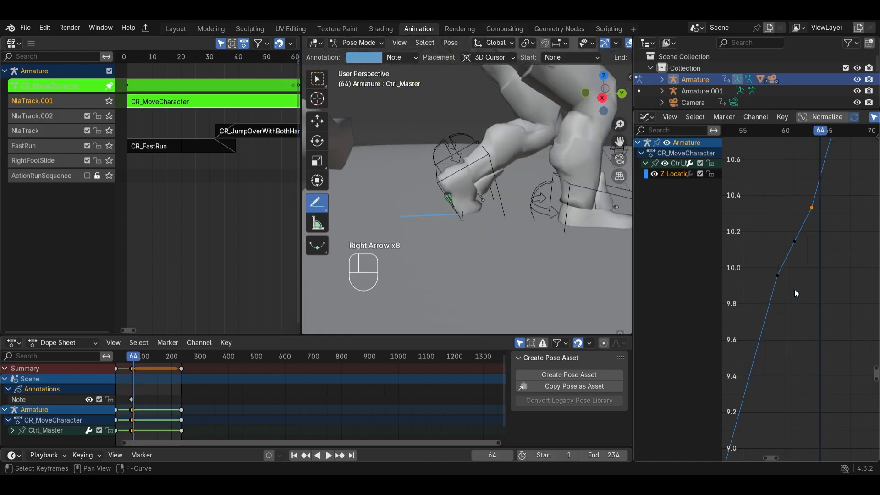
key("Right")
Step: Step through the run after the rock landing from frame 65 to frame 85, watching the feet for sliding
scroll(465, 228, "down", 5)
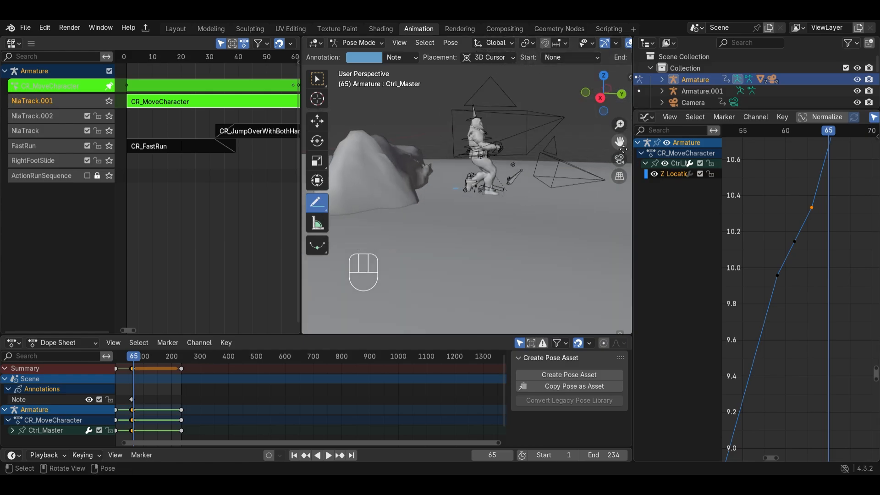
left_click_drag(619, 141, 489, 198)
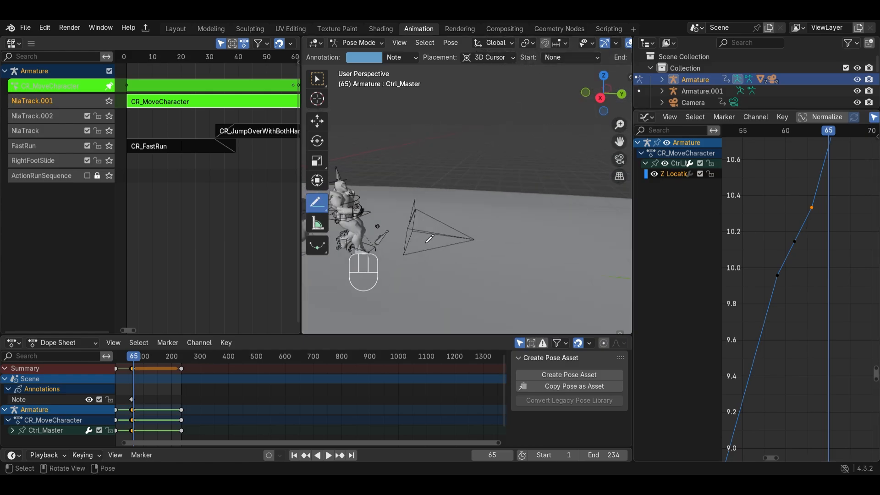
middle_click_drag(429, 238, 488, 213)
key("Right")
key("Right")
key("Right")
key("Right")
key("Right")
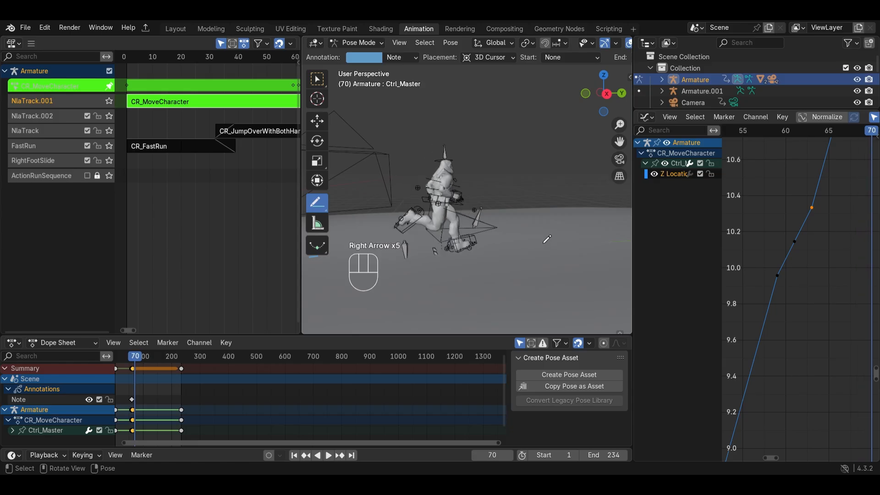
scroll(787, 196, "down", 9)
middle_click_drag(860, 177, 817, 280)
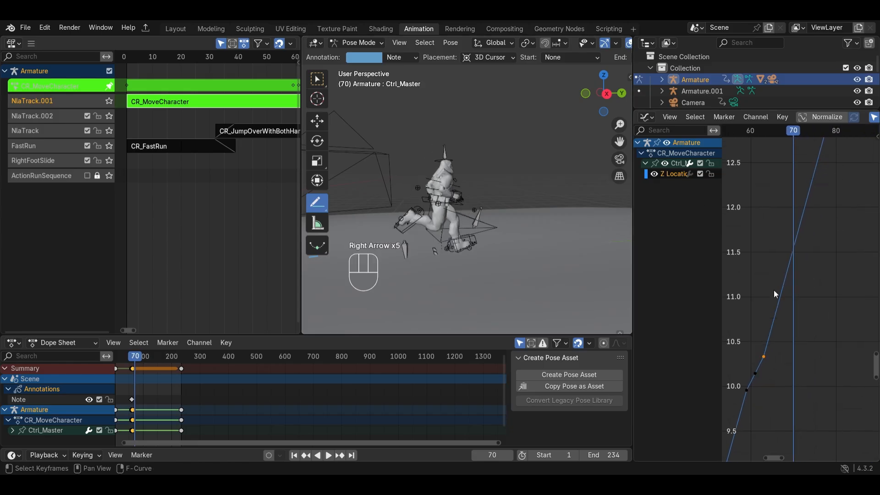
scroll(488, 231, "up", 3)
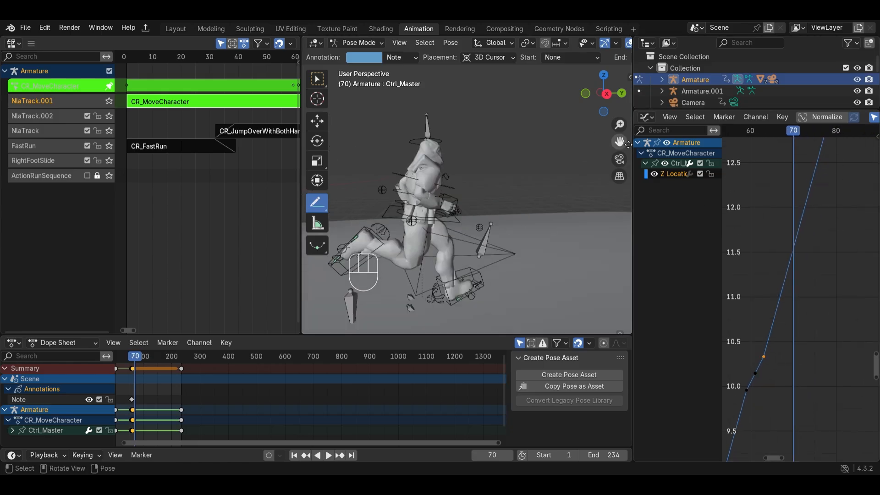
left_click_drag(619, 141, 563, 88)
key("Right")
key("Right")
key("Right")
key("Right")
key("Right")
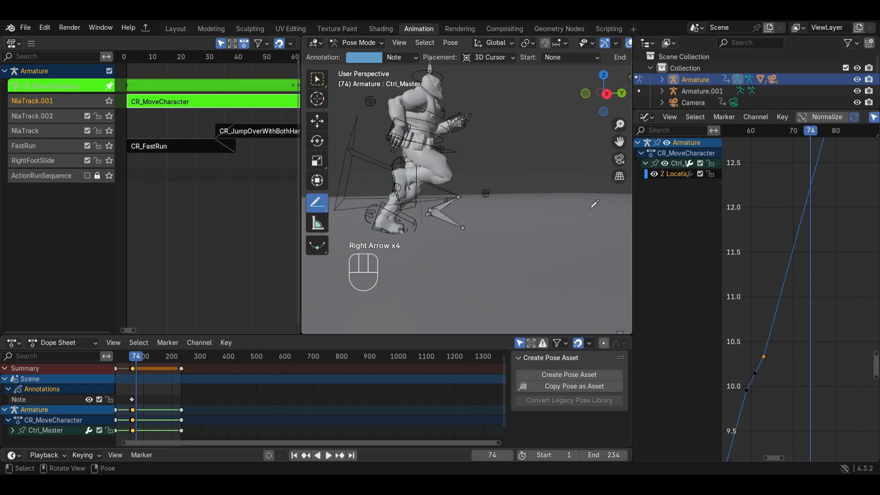
key("Right")
key("Right")
key("Right")
key("Right")
key("Right")
key("Right")
key("Right")
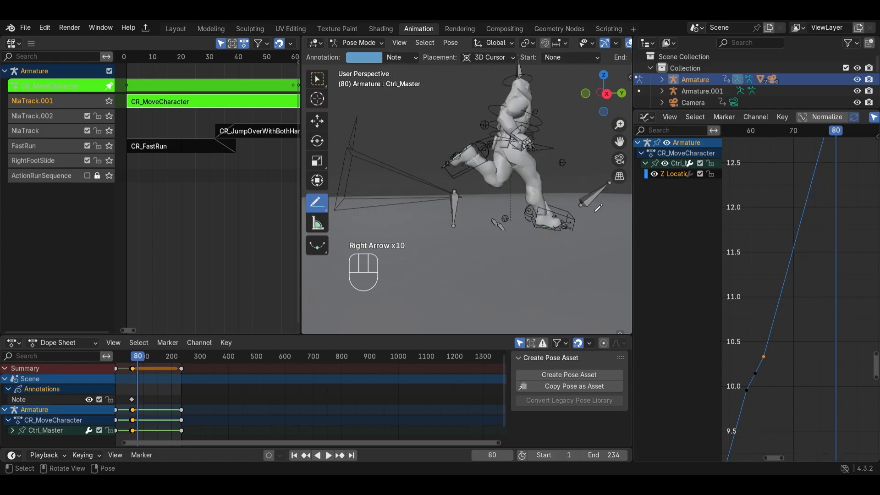
key("Right")
key("Right")
key("Right")
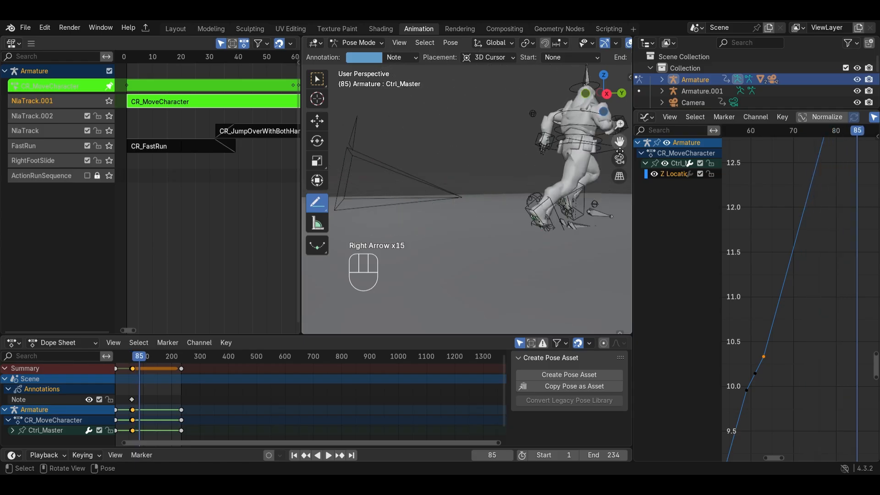
Step: Follow the running character from frame 85 to frame 106, examining the foot contacts with the ground
left_click_drag(619, 141, 374, 150)
scroll(609, 213, "down", 2)
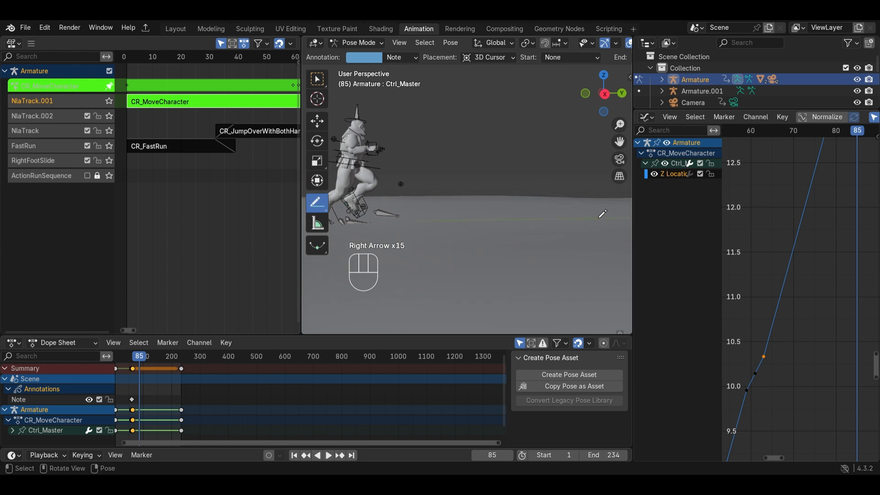
key("Right")
key("Right")
key("Right")
key("Right")
key("Right")
key("Right")
key("Right")
key("Right")
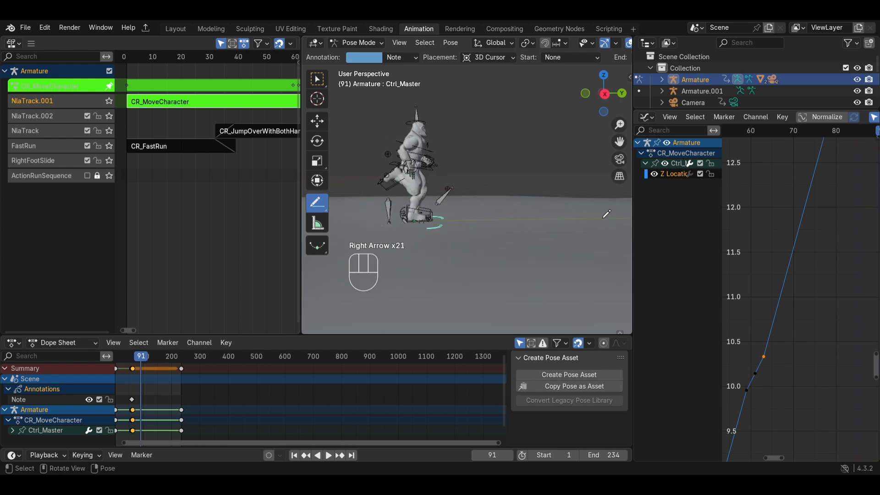
key("Right")
key("Right")
key("Right")
key("Right")
key("Right")
key("Right")
key("Right")
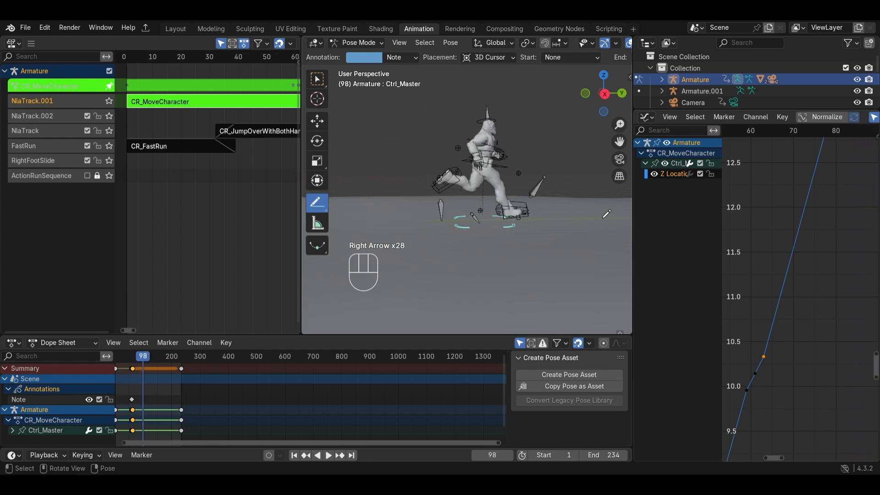
key("Right")
key("Right")
key("Right")
key("Right")
key("Right")
key("Right")
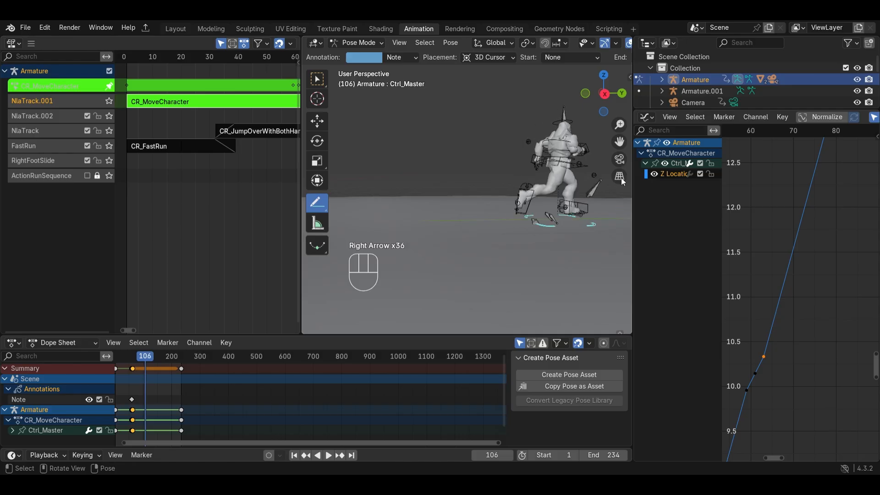
Step: Scrub from frame 106 to frame 138 to examine how the run leads into the slide near the second rock
left_click_drag(619, 141, 396, 146)
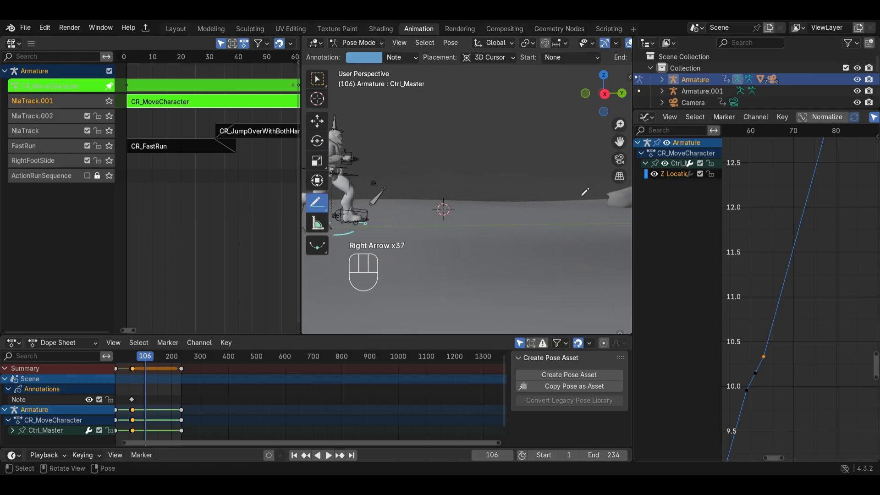
scroll(586, 190, "down", 16, "alt")
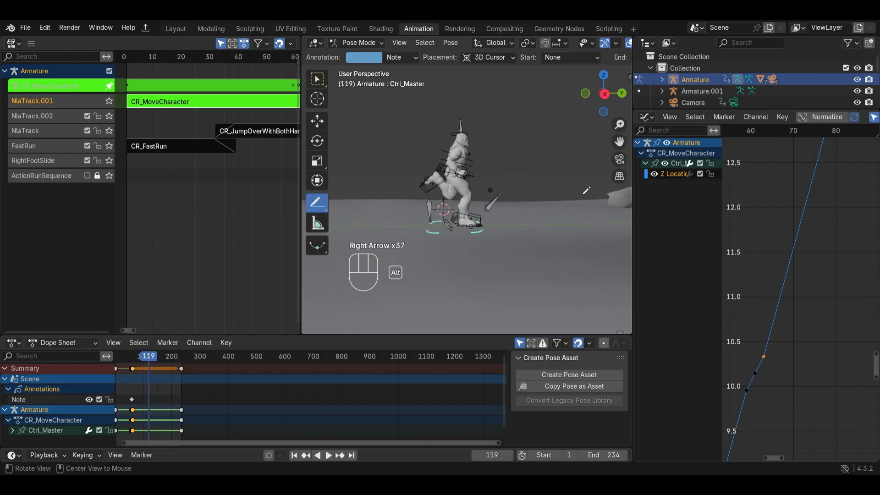
scroll(586, 190, "down", 10, "alt")
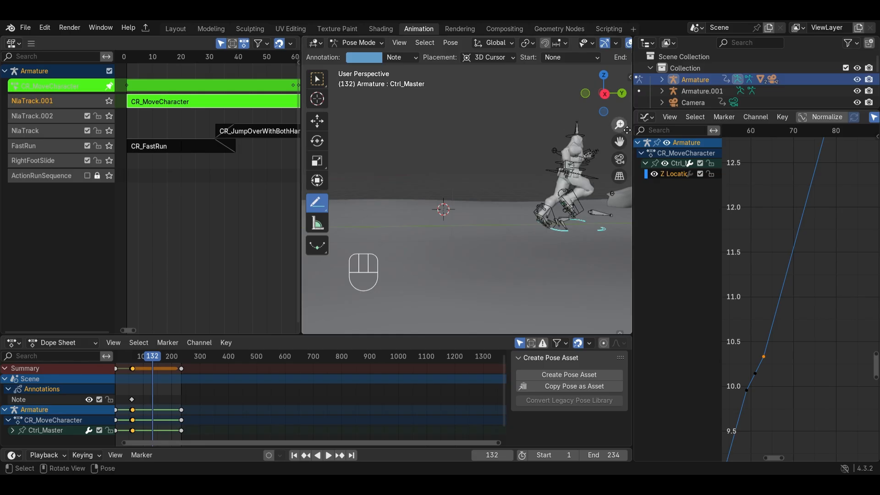
left_click_drag(619, 142, 412, 135)
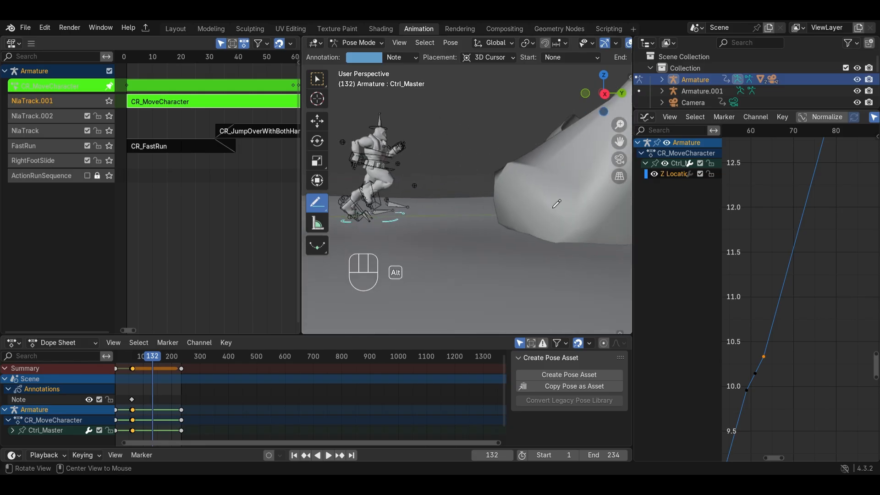
scroll(553, 208, "down", 5, "alt")
scroll(553, 208, "down", 4, "alt")
scroll(553, 208, "up", 6, "alt")
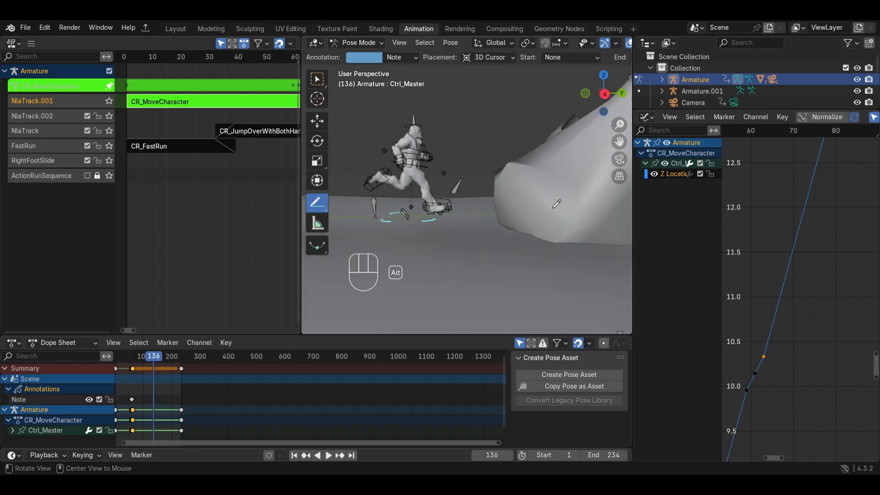
scroll(557, 203, "down", 3, "alt")
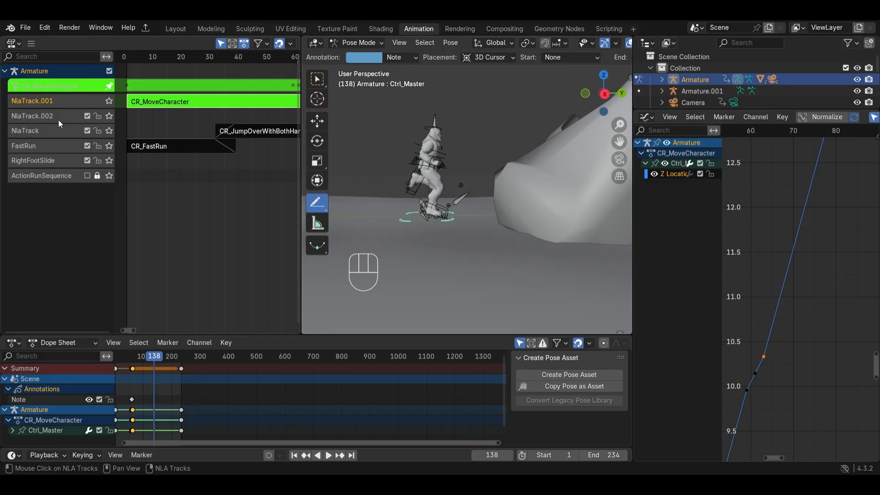
Step: Exit tweak mode on CR_MoveCharacter and move the CR_RightFootSlide.002 strip to start at frame 138
key("Tab")
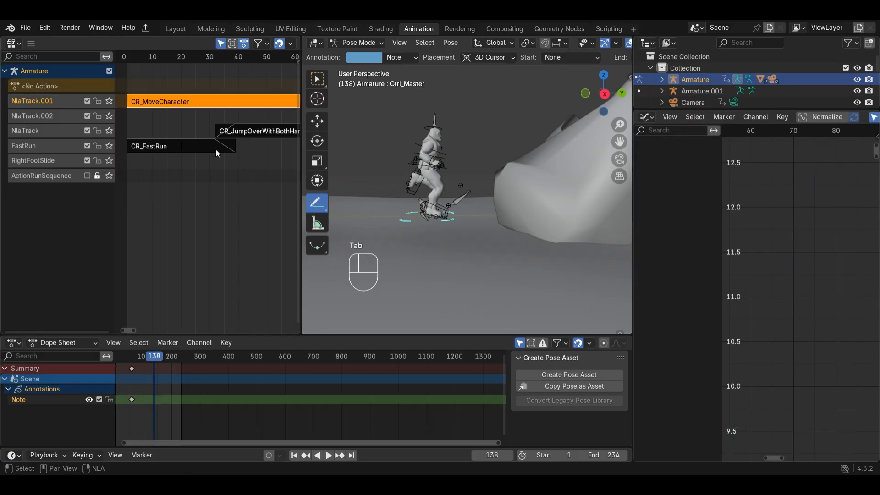
scroll(243, 149, "down", 2)
middle_click_drag(257, 156, 157, 168)
scroll(193, 151, "up", 1)
key("KP_Decimal")
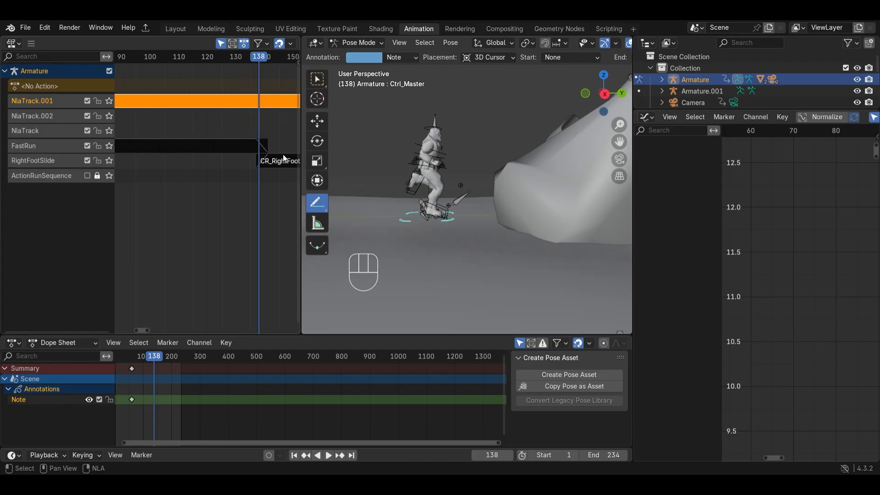
scroll(226, 188, "up", 5)
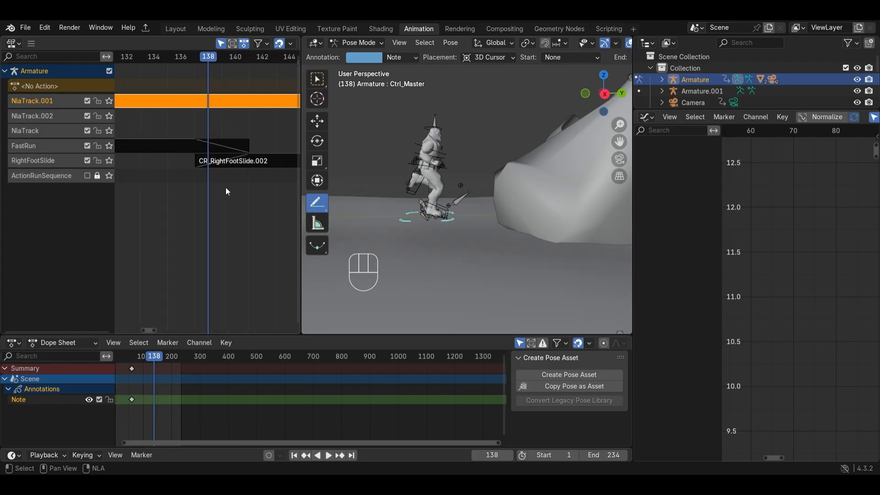
left_click(257, 161)
key("g")
key("x")
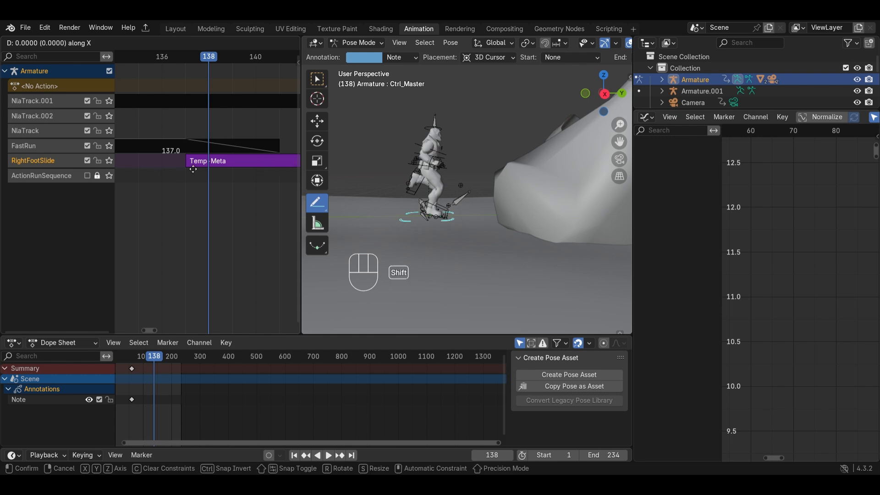
left_click(213, 167)
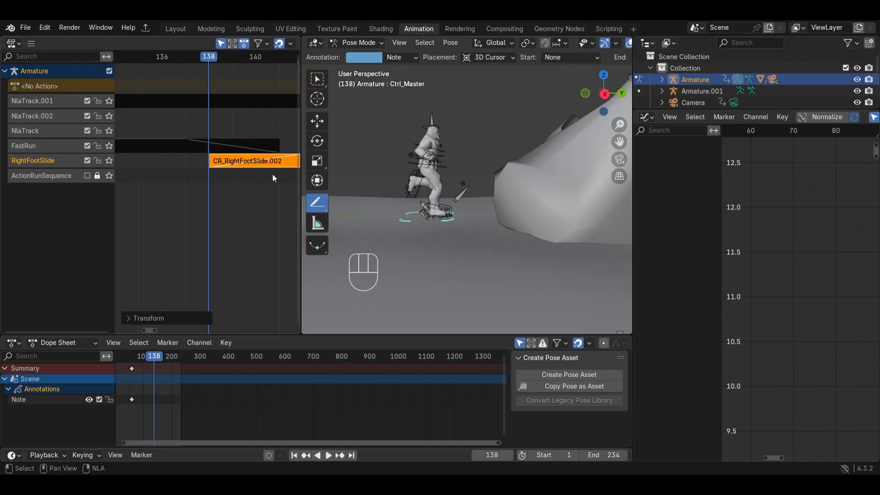
left_click_drag(209, 56, 232, 66)
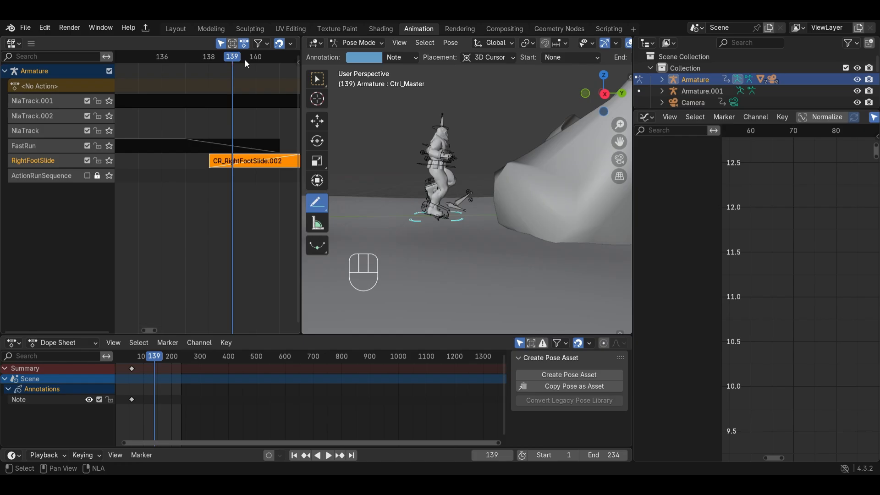
Step: Set the Blend Out of the CR_FastRun.001 strip to 2.960
left_click(204, 148)
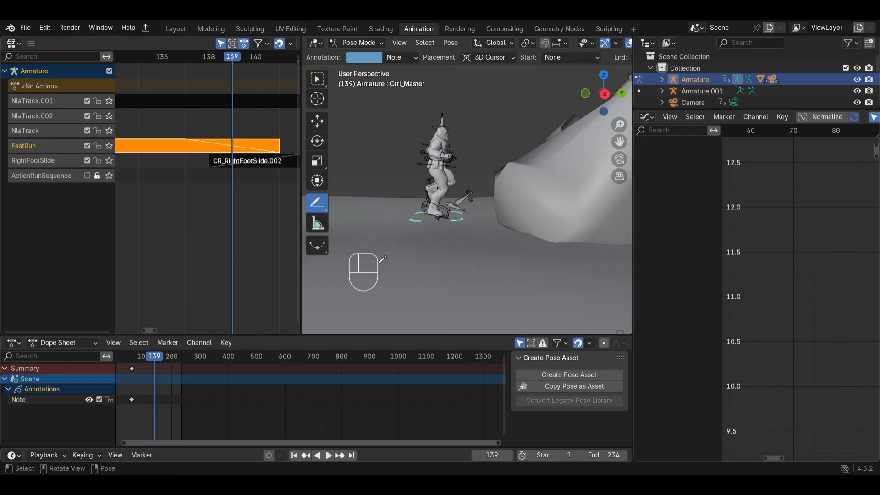
key("n")
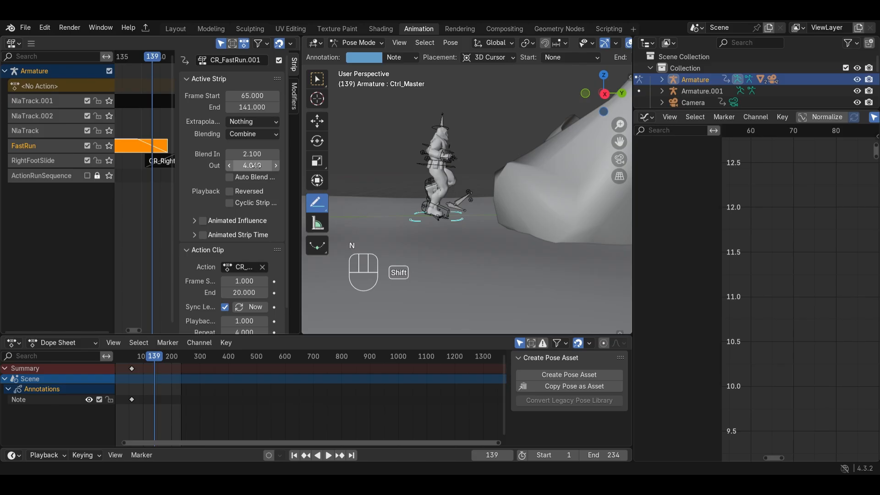
left_click_drag(255, 165, 232, 165, "shift")
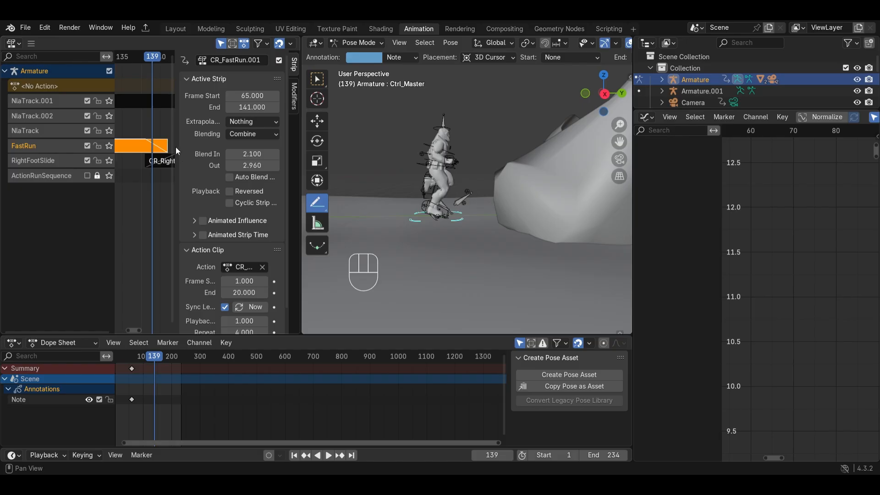
key("n")
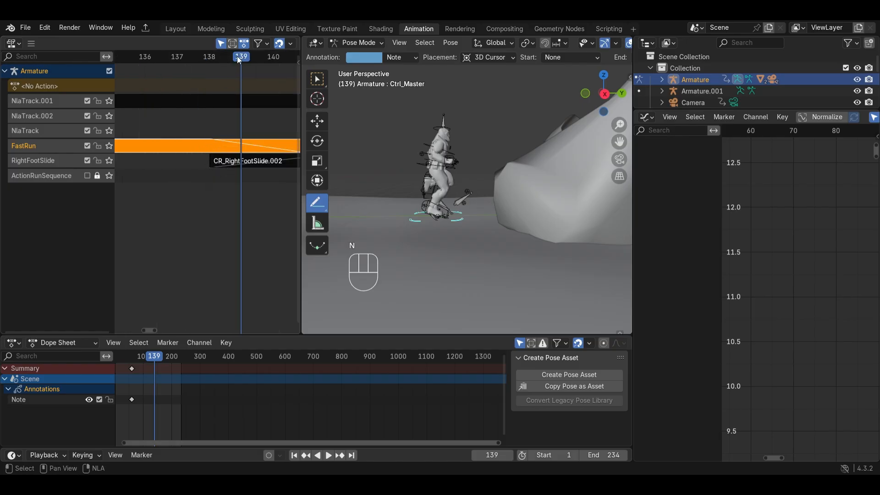
Step: Step through frames 135 to 139 to examine how the run blends into the right-foot slide
key("shift+ctrl+space")
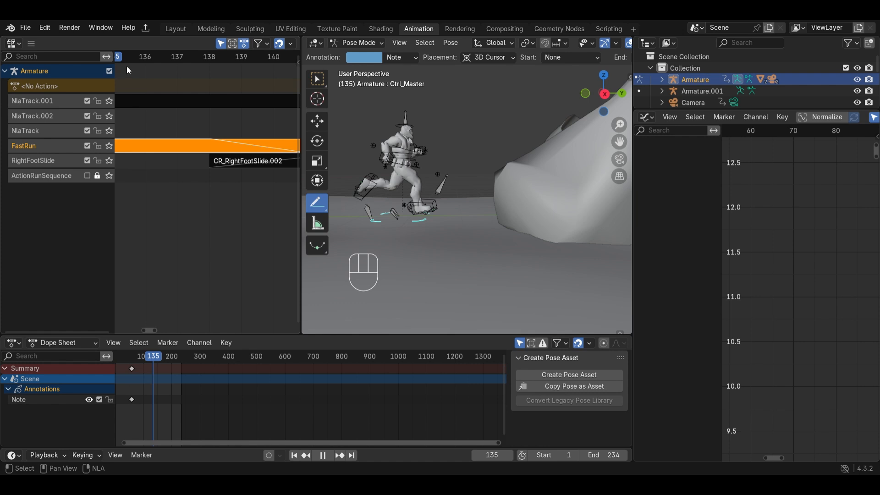
left_click_drag(126, 66, 144, 68)
scroll(249, 142, "down", 2, "alt")
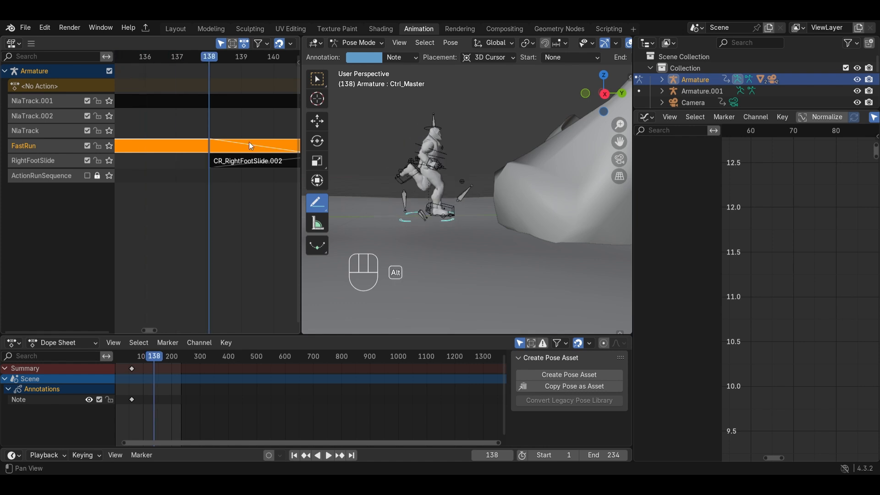
scroll(250, 143, "down", 1, "alt")
scroll(250, 144, "up", 1, "alt")
scroll(250, 146, "down", 1, "alt")
scroll(513, 218, "up", 6)
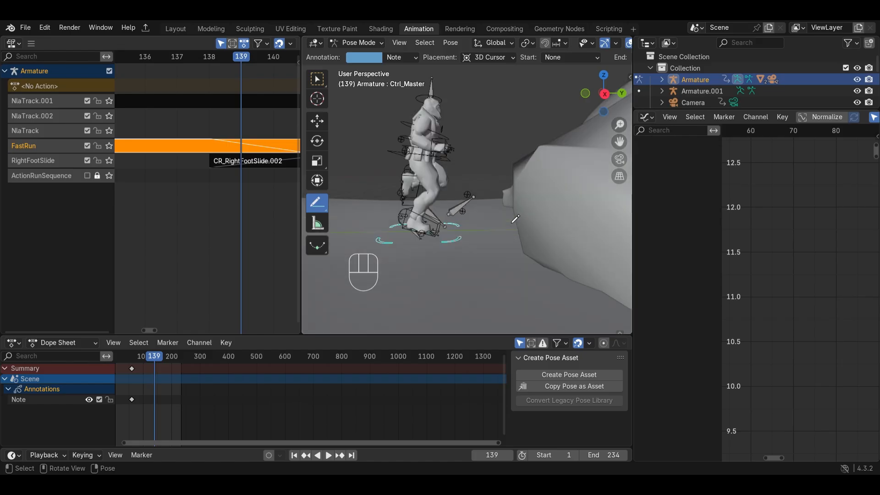
Step: Draw an annotation line under the planted foot at frame 138 and compare the foot at frame 139 against it
middle_click_drag(514, 219, 547, 201, "shift")
scroll(547, 200, "up", 3)
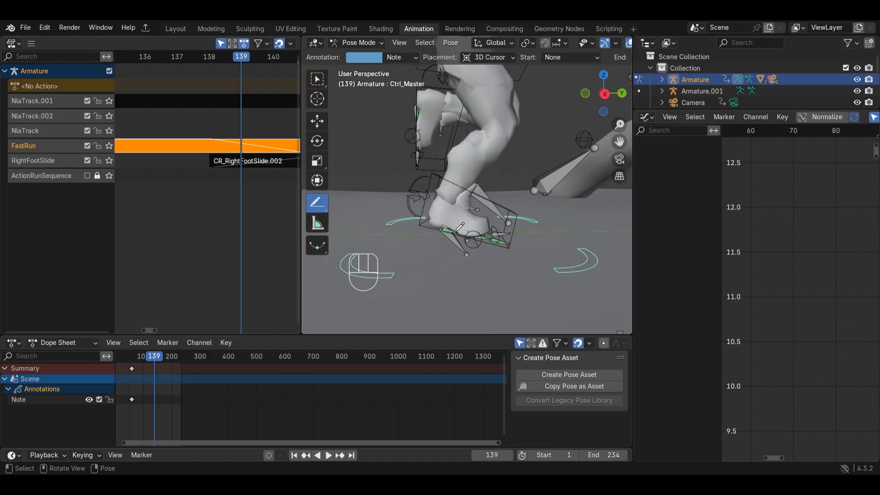
scroll(454, 230, "up", 2, "alt")
scroll(461, 231, "down", 1, "alt")
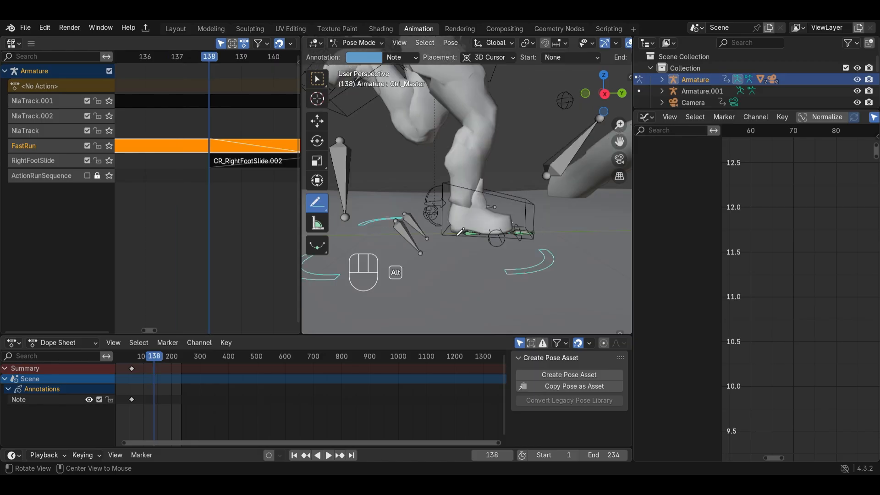
left_click_drag(453, 236, 515, 237)
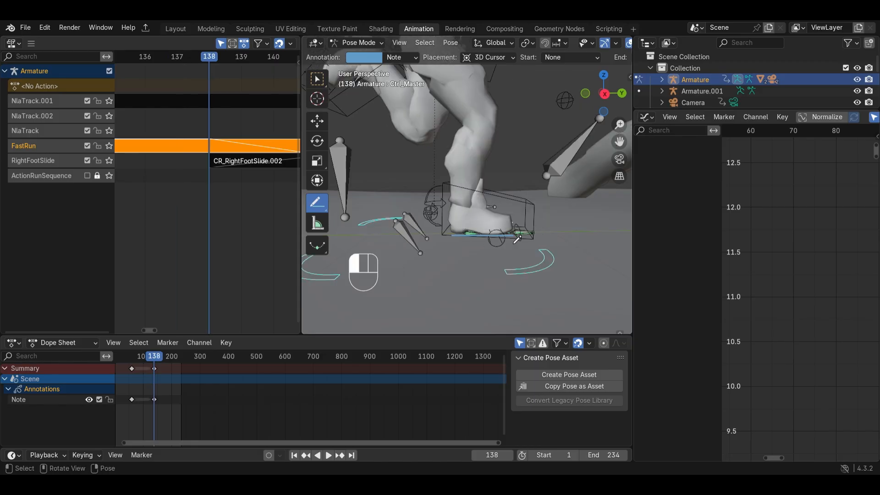
scroll(517, 237, "down", 1, "alt")
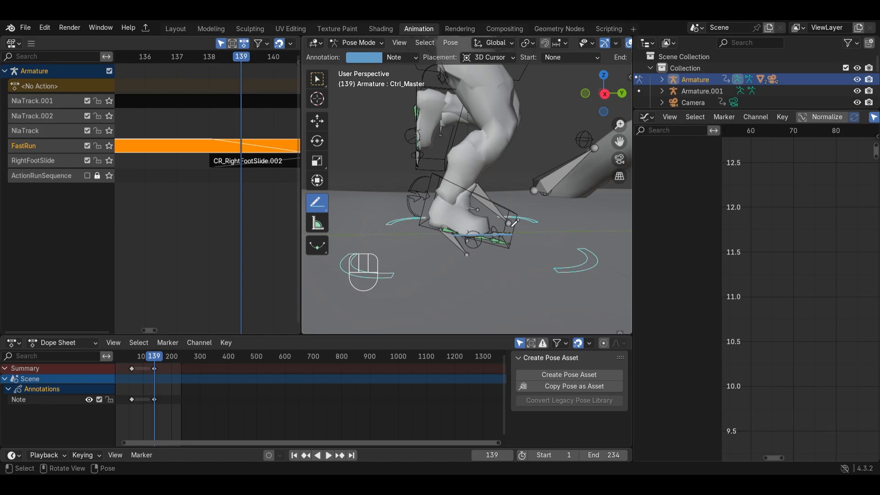
scroll(448, 201, "up", 1, "alt")
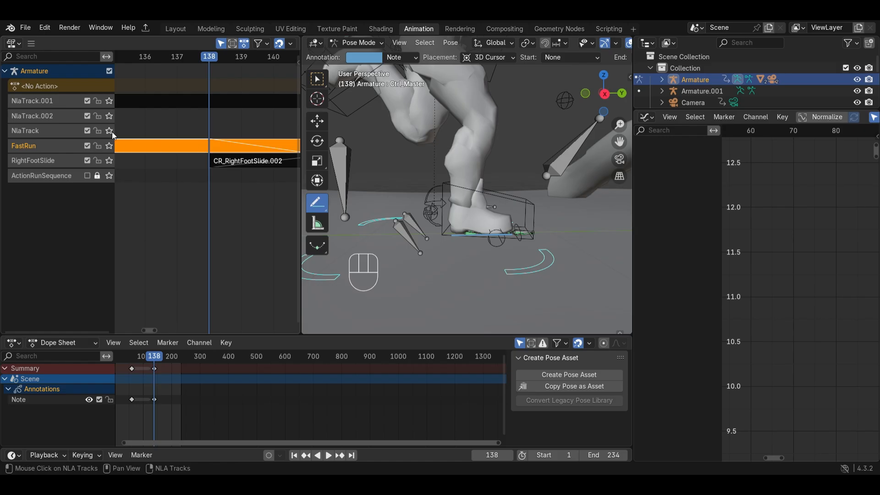
Step: Enter tweak mode on the CR_MoveCharacter strip in NlaTrack.001
left_click(154, 103)
scroll(153, 102, "down", 6)
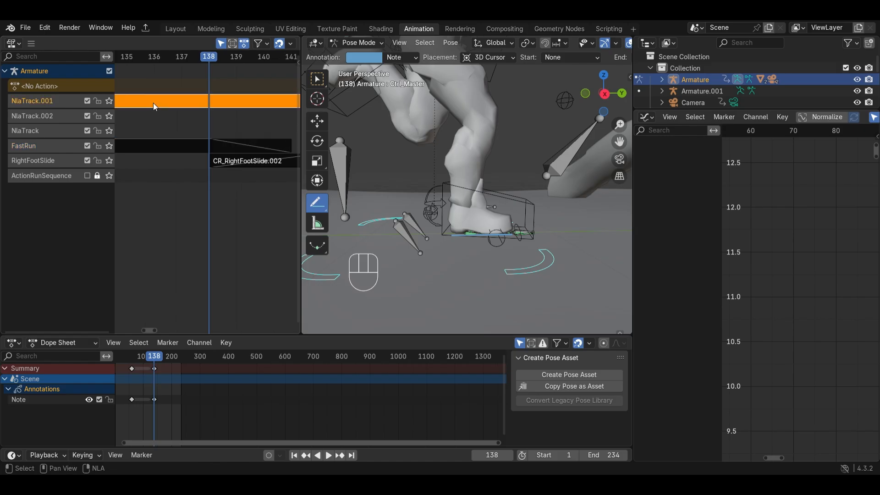
scroll(153, 102, "down", 9)
middle_click_drag(152, 104, 227, 147)
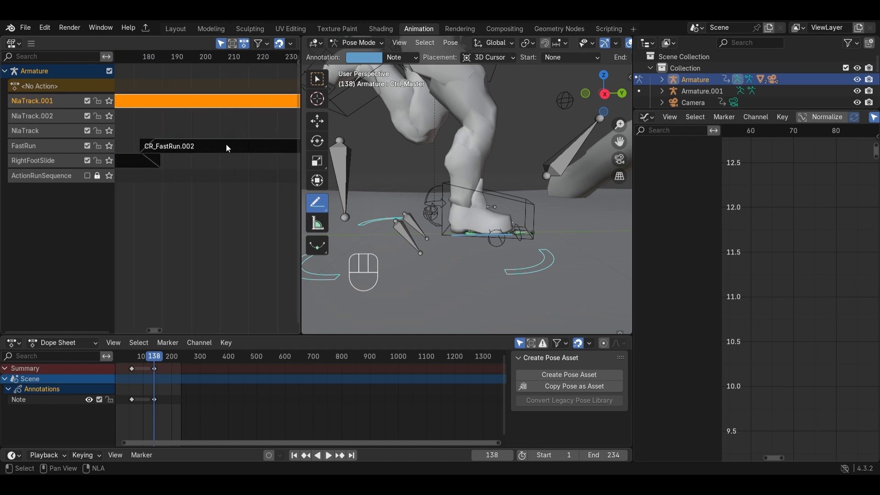
key("Tab")
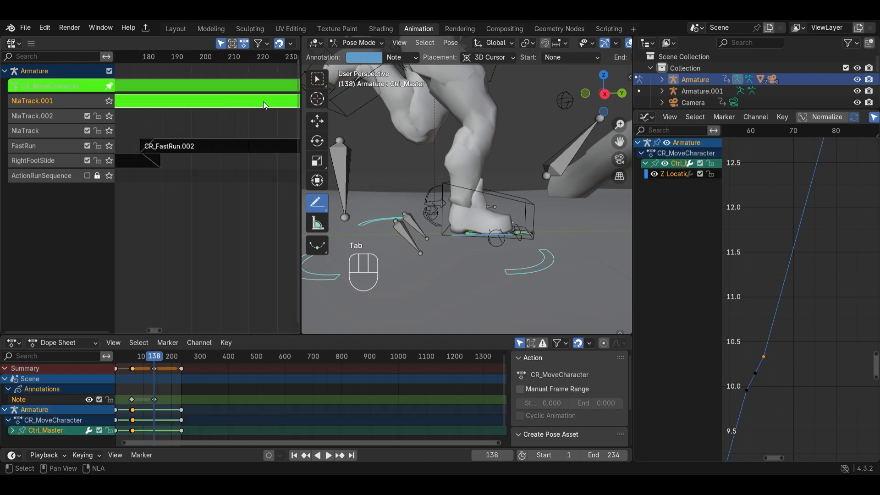
Step: Insert a keyframe for Ctrl_Master at frame 138 in the CR_MoveCharacter action
scroll(557, 261, "up", 3)
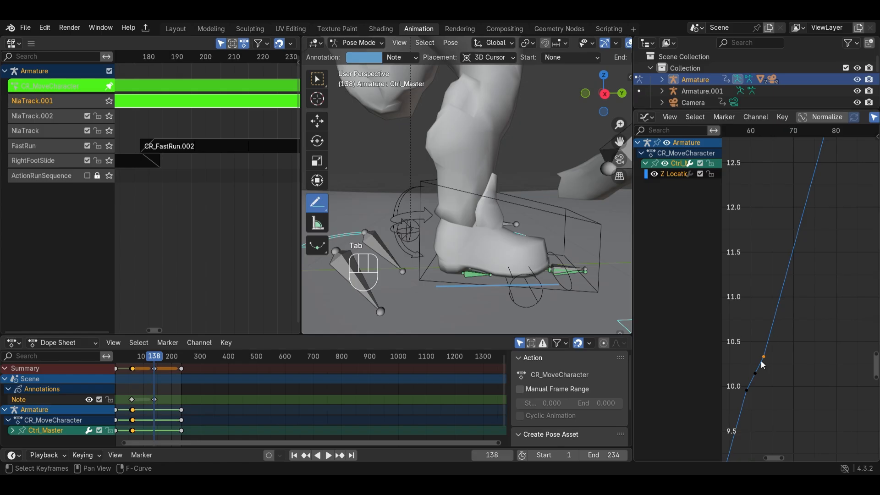
scroll(800, 254, "down", 4)
scroll(811, 221, "down", 9)
middle_click_drag(828, 176, 780, 333)
scroll(792, 324, "up", 7)
scroll(793, 322, "up", 4)
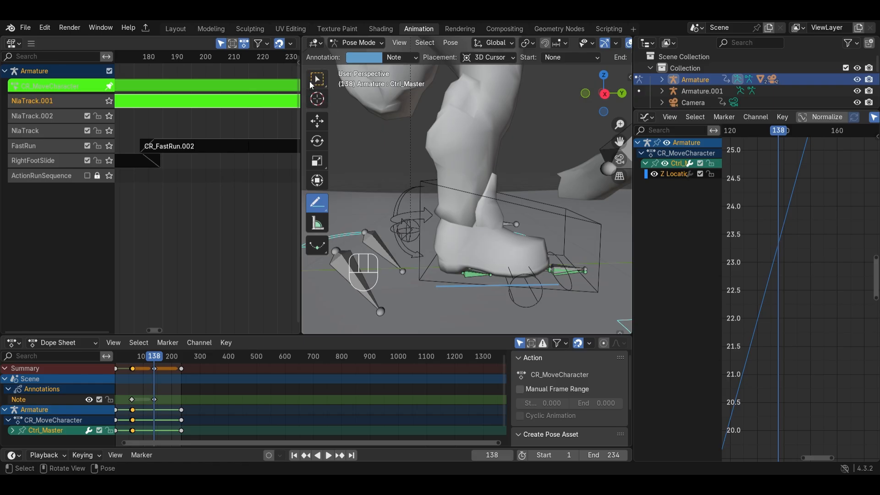
key("i")
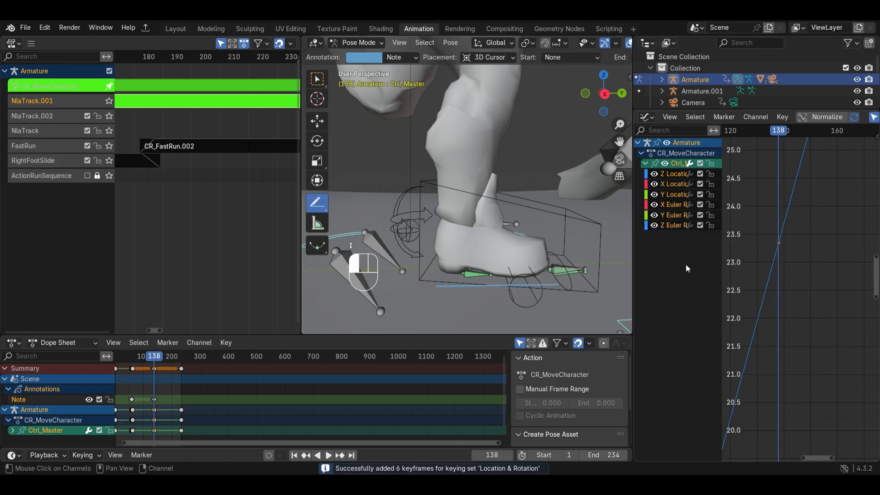
Step: Delete the X Location, Y Location and all Euler Rotation channels of Ctrl_Master, keeping only Z Location
left_click_drag(686, 266, 661, 185)
left_click(660, 185)
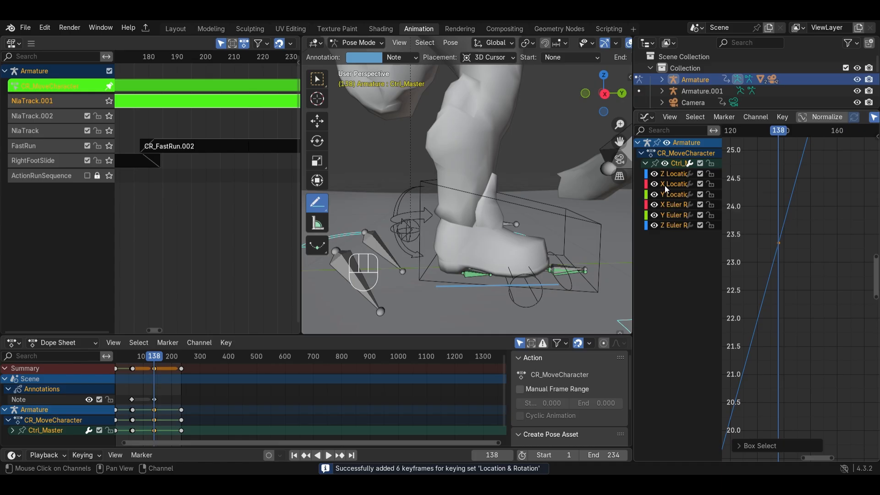
left_click(673, 227, "ctrl")
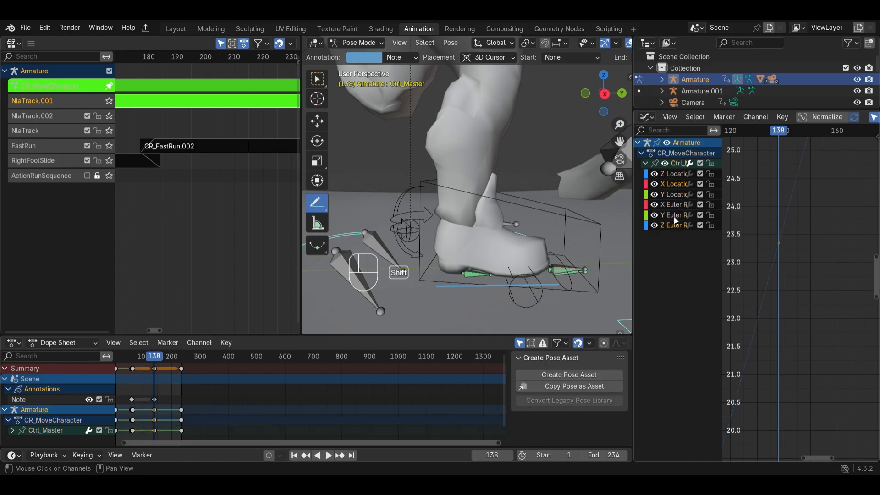
left_click(673, 194, "shift")
key("x")
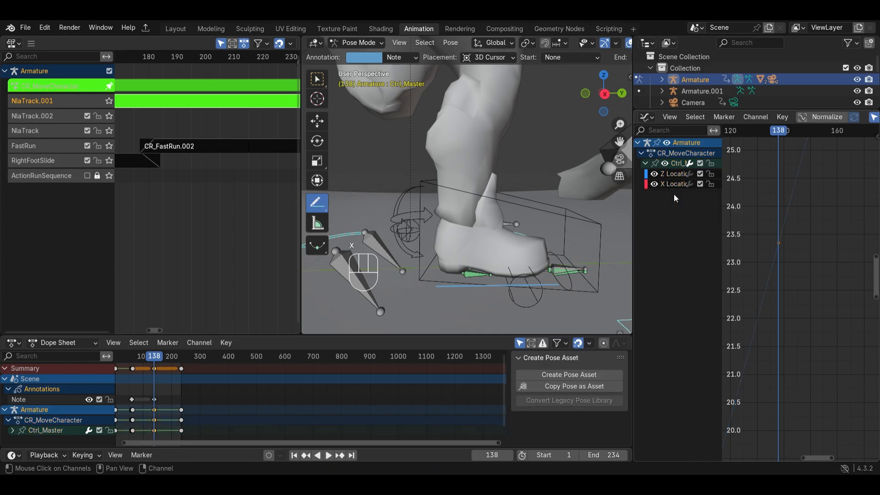
key("x")
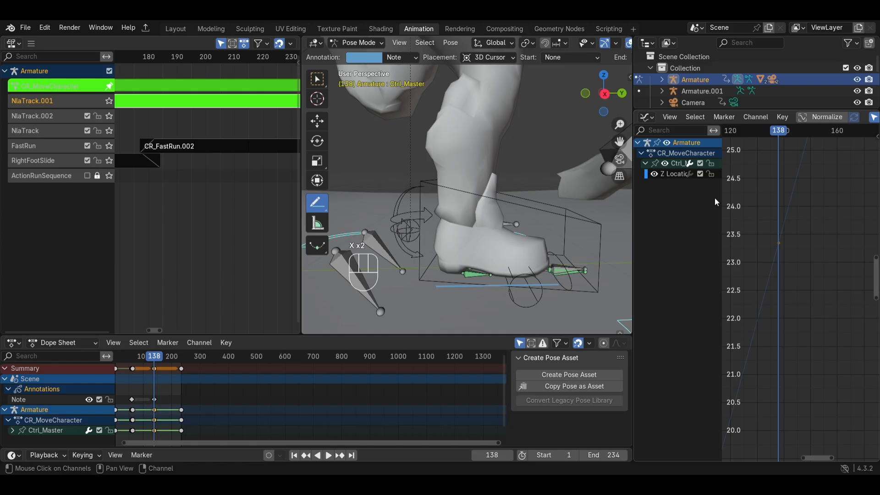
Step: Duplicate the Z Location keyframe at frame 138 two frames ahead to frame 140, keeping its value
scroll(771, 254, "up", 1)
scroll(772, 255, "up", 1)
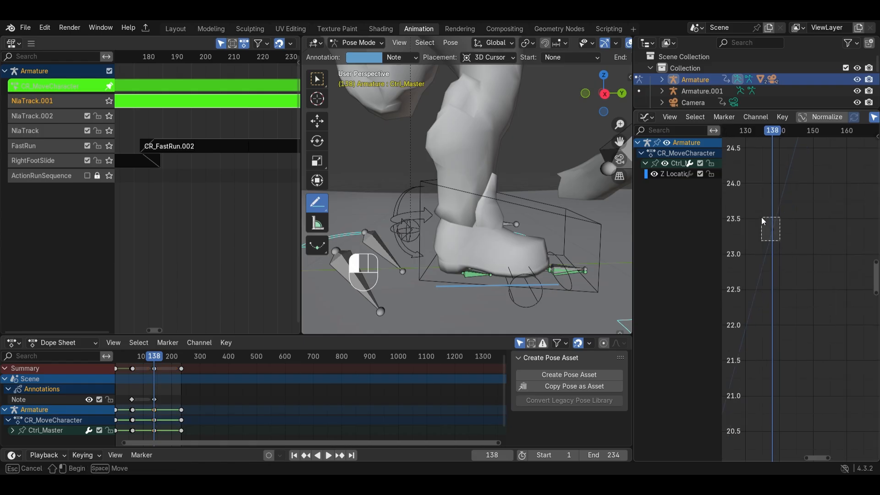
left_click(760, 217)
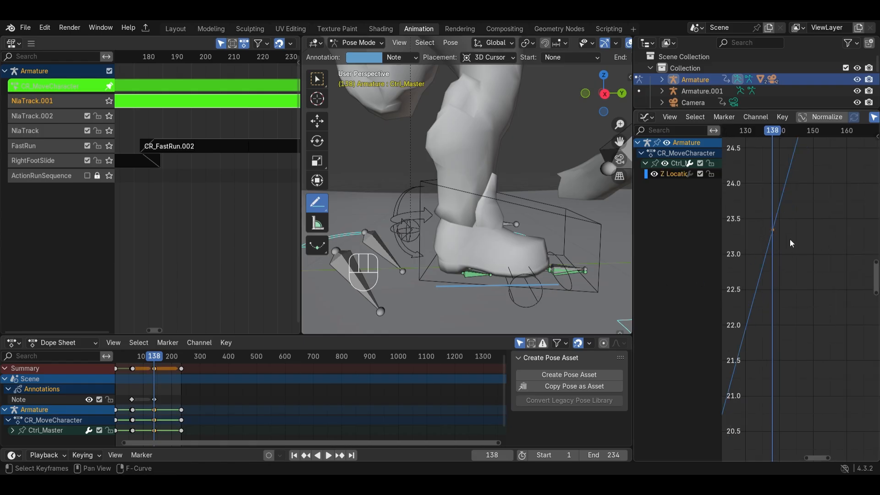
key("Right")
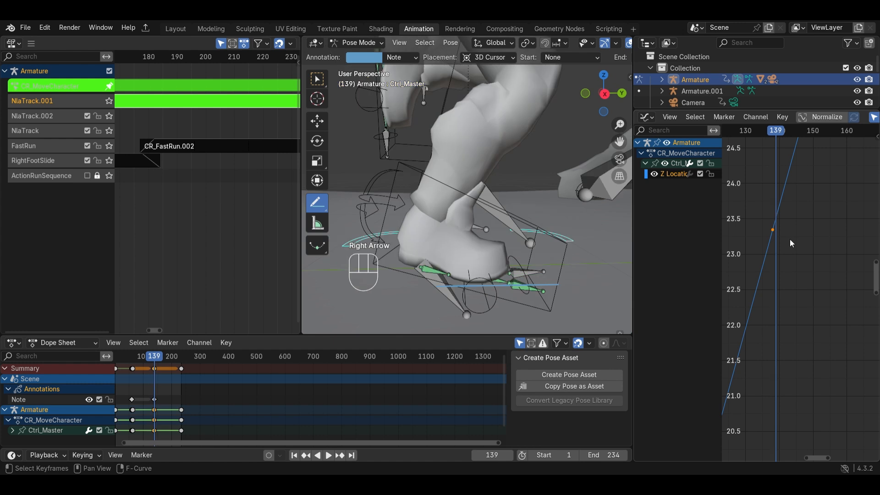
key("Right")
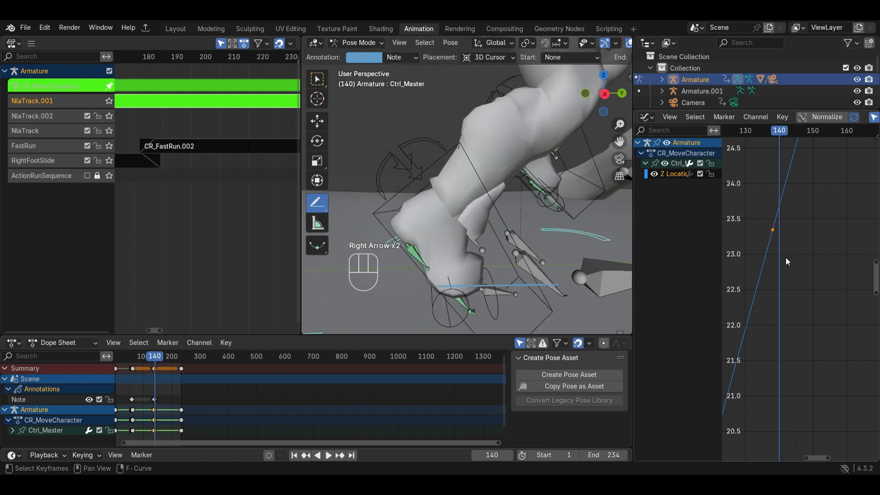
left_click_drag(786, 258, 757, 224)
key("shift")
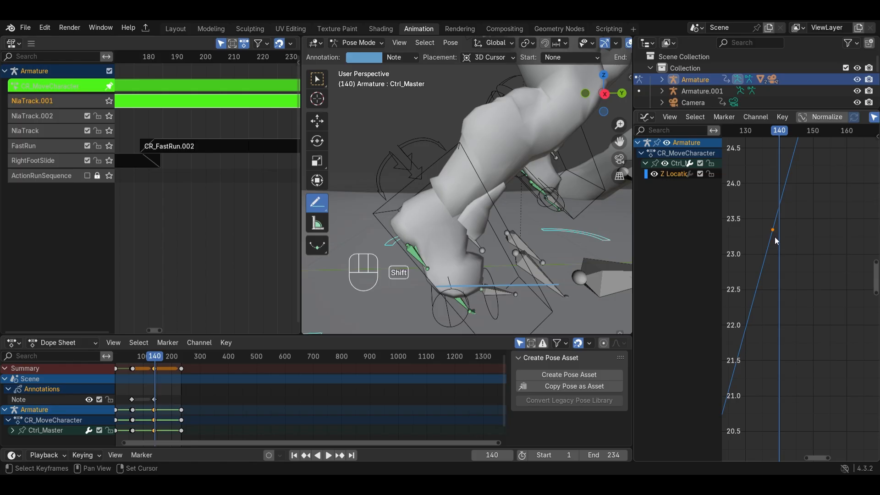
key("shift+d")
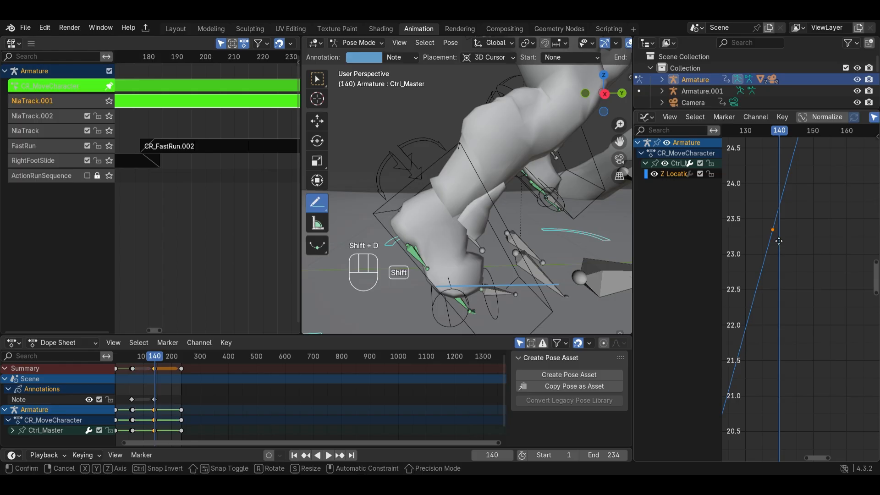
key("x")
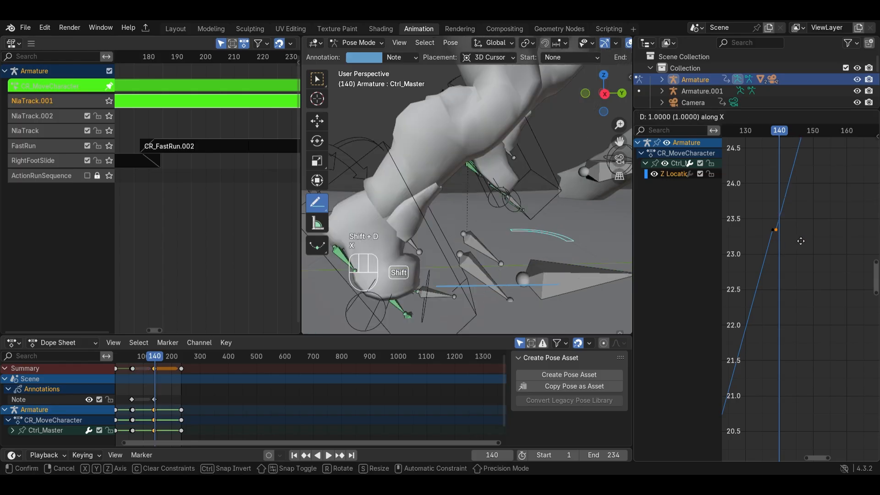
right_click(831, 238)
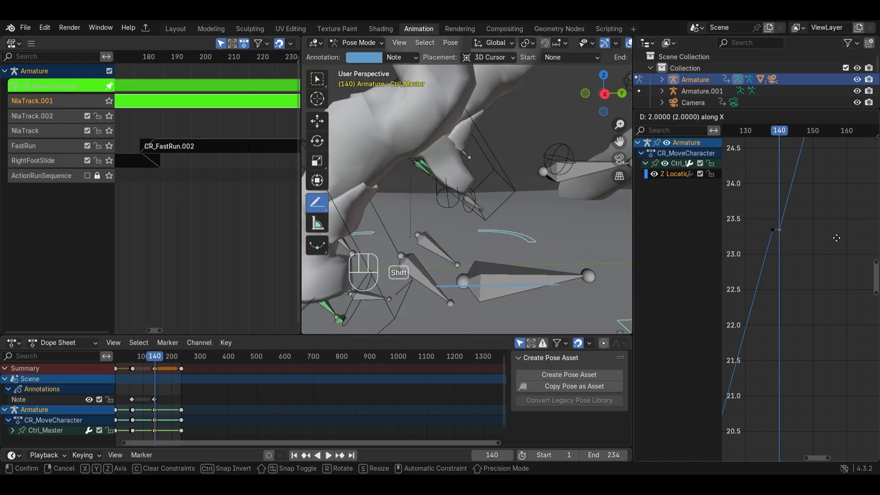
Step: Apply a snap to the duplicated Z Location keyframe at frame 140
right_click(796, 228)
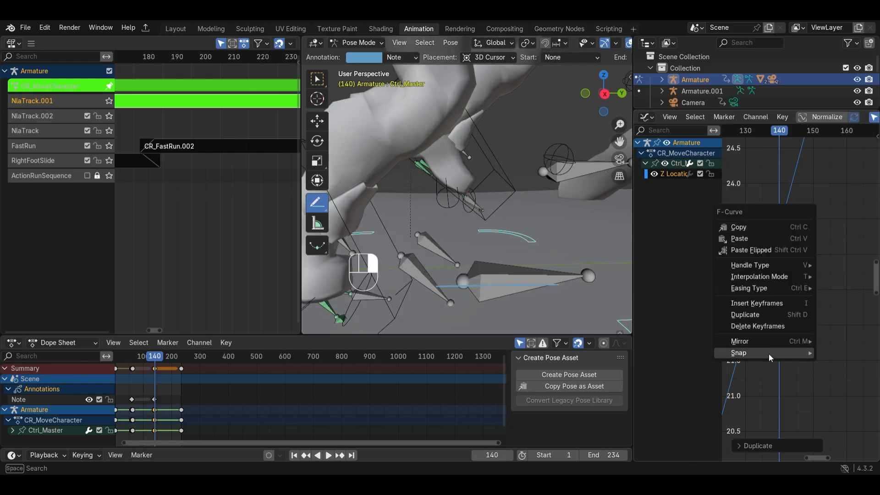
mouse_move(768, 355)
left_click(694, 352)
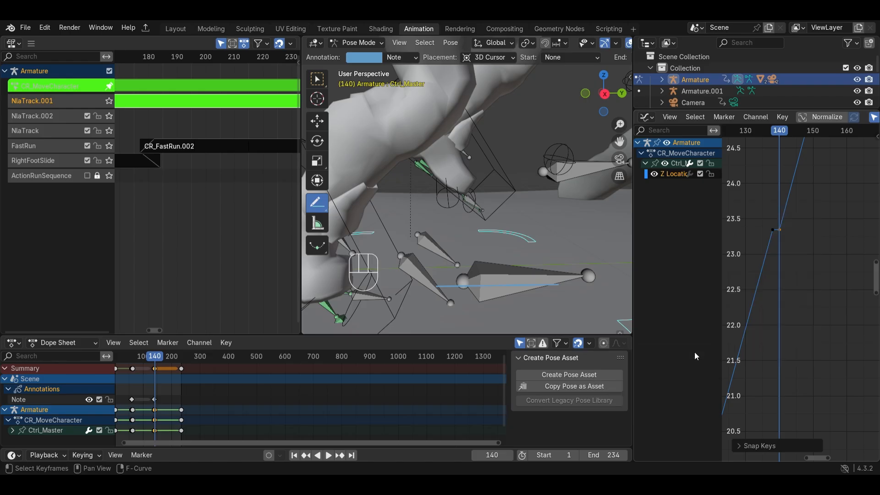
Step: Raise the Ctrl_Master Z Location keyframe at frame 140 by about 0.53 along the value axis to realign the planted foot
mouse_move(476, 203)
middle_mouse_down()
mouse_move(490, 186)
mouse_move(503, 201)
mouse_move(490, 202)
middle_mouse_up()
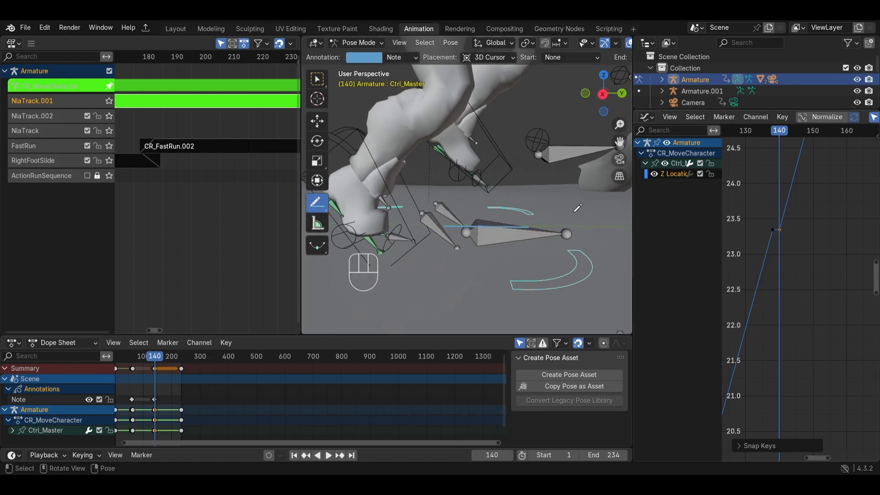
scroll(789, 238, "up", 1)
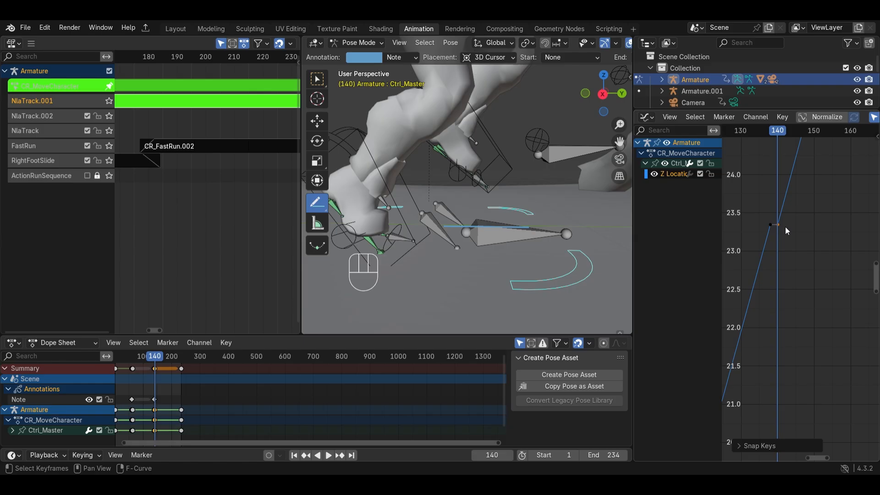
key("g")
key("y")
key("shift")
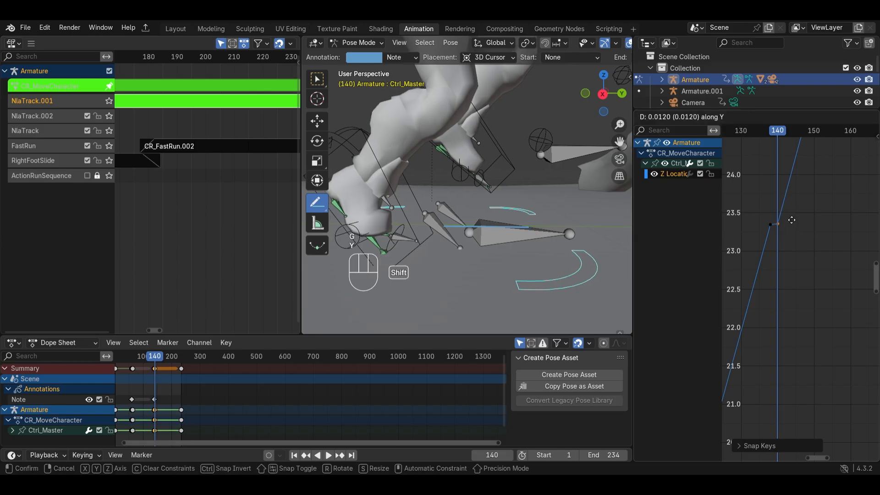
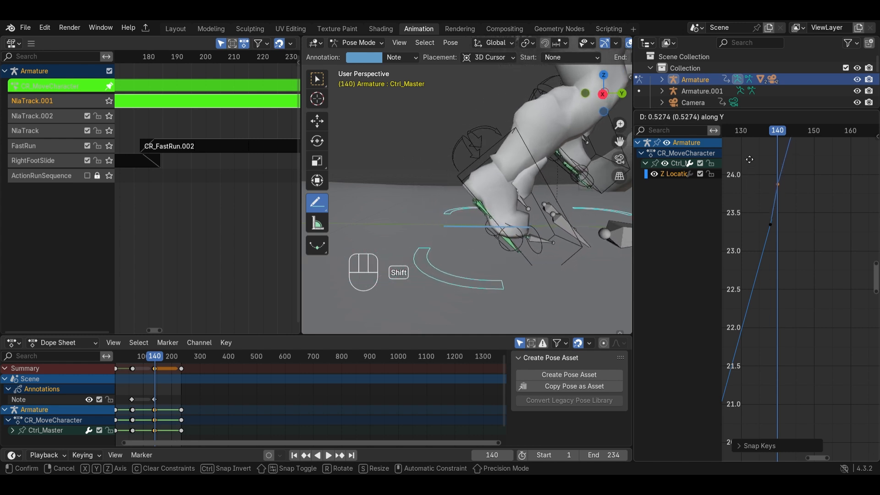
left_click(749, 159)
scroll(760, 191, "up", 1)
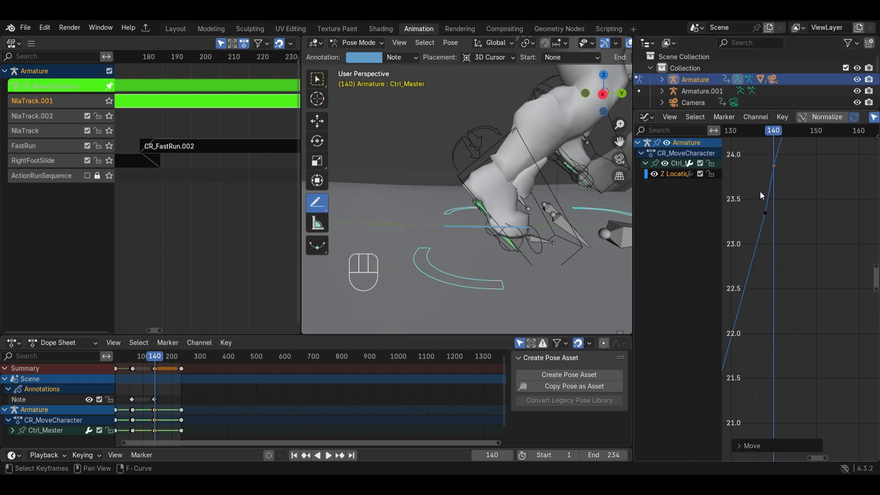
Step: Step back and forth through the frames around 134 to 139 to examine the planted foot for sliding
key("Left")
key("Left")
key("Left")
key("Left")
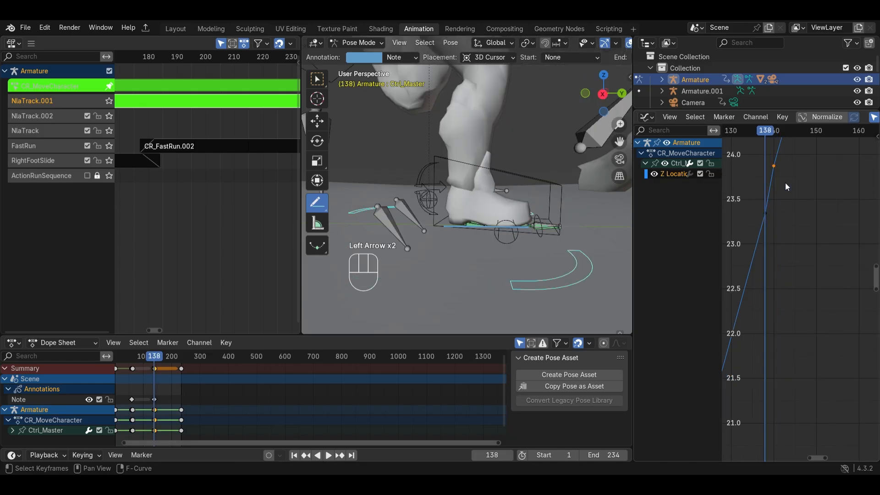
key("Left")
key("Left")
key("Right")
key("Right")
key("Right")
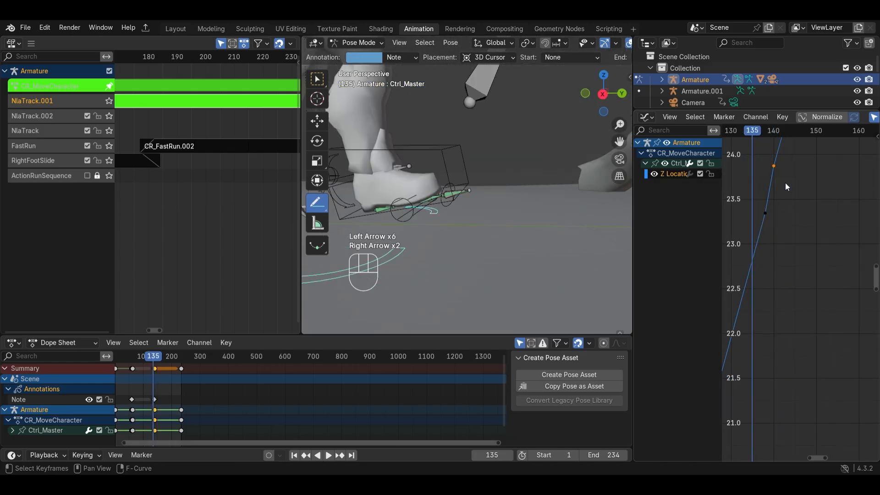
key("Right")
key("Right")
key("Right")
key("Right")
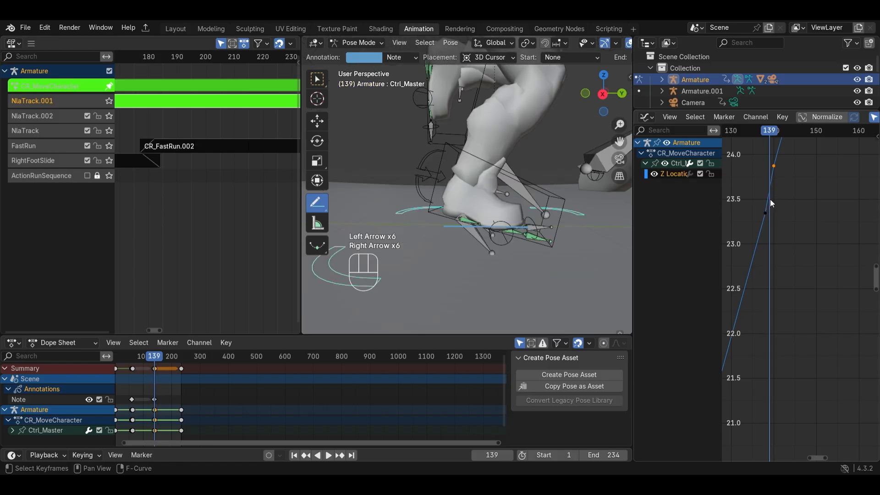
Step: Step forward from frame 139 through the slide under the obstacle to examine the character's motion
scroll(527, 214, "down", 6)
key("Right")
key("Right")
key("Right")
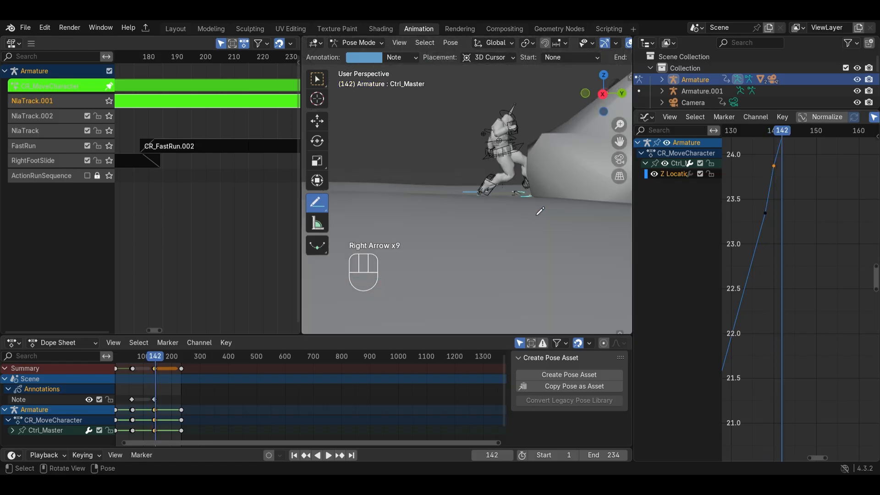
key("Right")
key("Right")
key("Right")
key("Right")
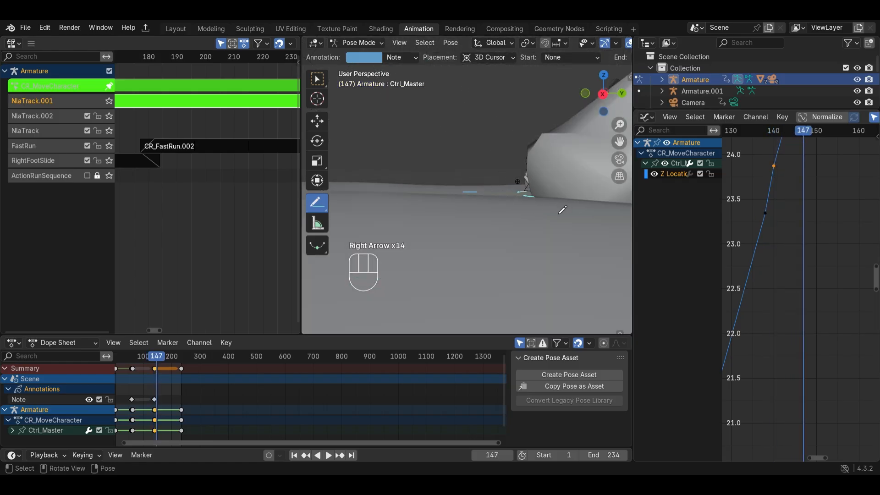
middle_click_drag(540, 211, 555, 209)
key("Right")
key("Right")
key("Right")
key("Right")
key("Right")
key("Right")
key("Right")
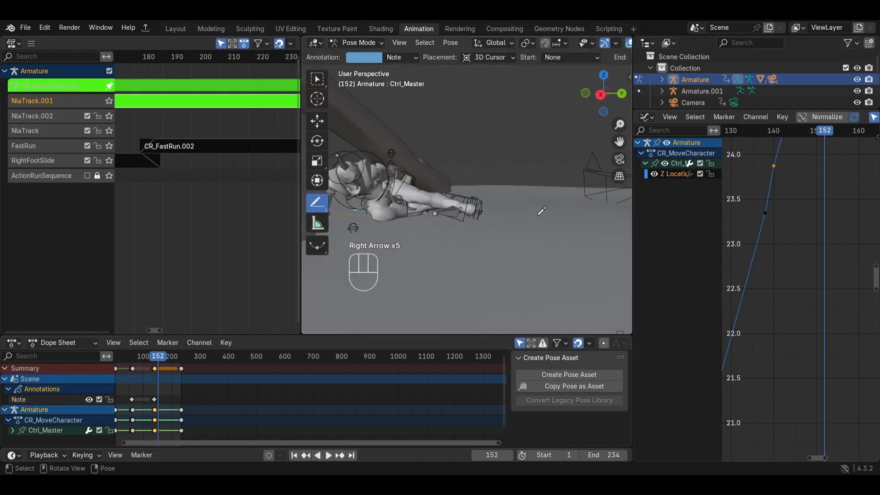
key("Right")
key("Right")
key("Right")
key("Right")
key("Right")
key("Right")
key("Right")
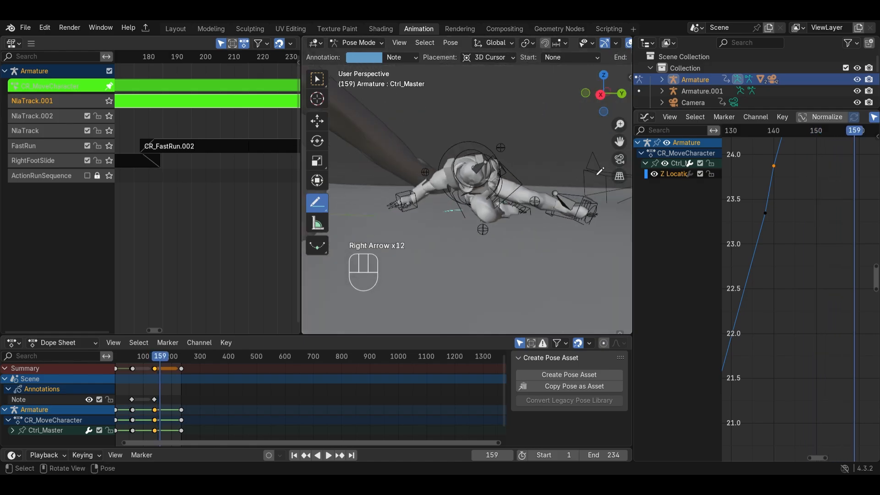
key("Right")
key("Right")
key("Right")
key("Right")
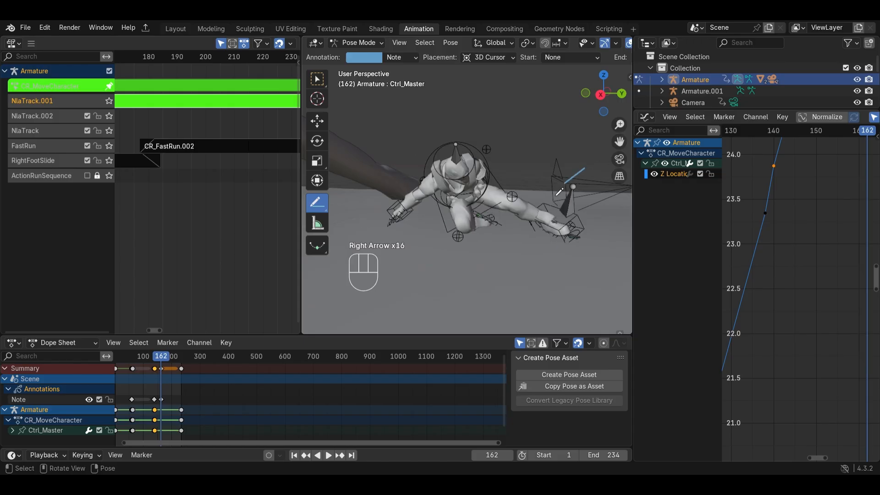
key("Right")
key("Right")
key("Right")
key("Right")
Step: Examine the transition from the slide back into the run from another angle, stepping through frames 168 to 180
middle_click_drag(573, 198, 376, 211)
scroll(202, 222, "up", 2)
middle_click_drag(450, 250, 501, 205)
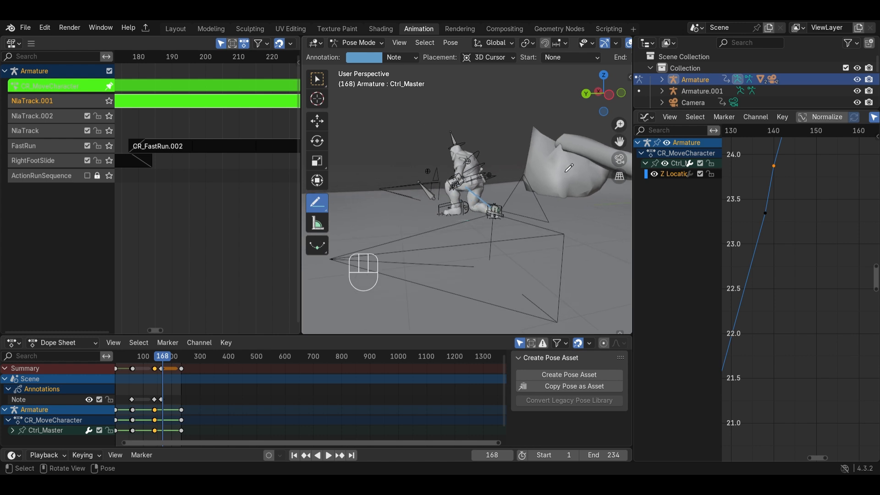
key("Right")
key("Right")
key("Right")
key("Right")
key("Right")
key("Right")
key("Right")
key("Right")
key("Right")
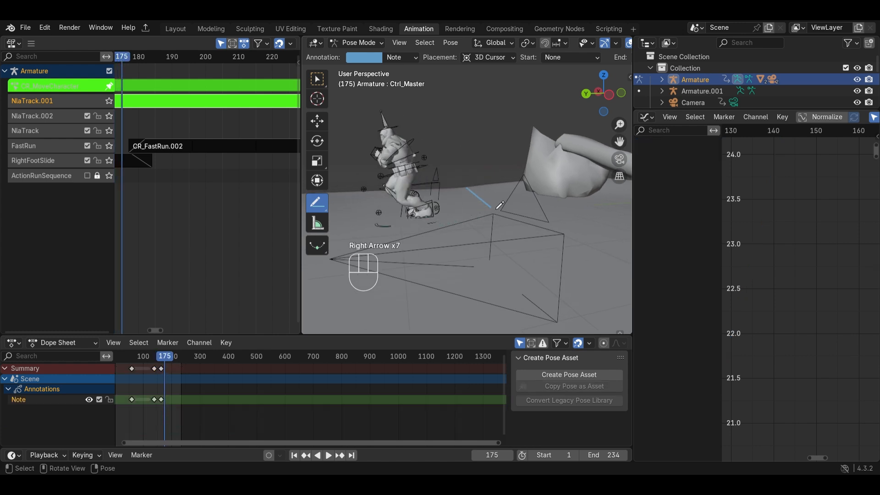
key("Right")
scroll(492, 208, "down", 3)
left_click(484, 206)
key("Right")
key("Right")
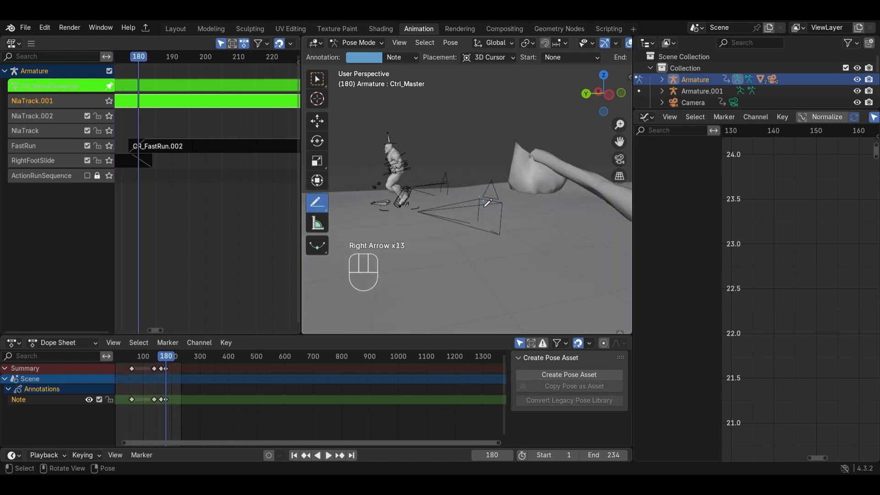
left_click(484, 207)
key("Left")
key("Left")
key("Left")
key("Left")
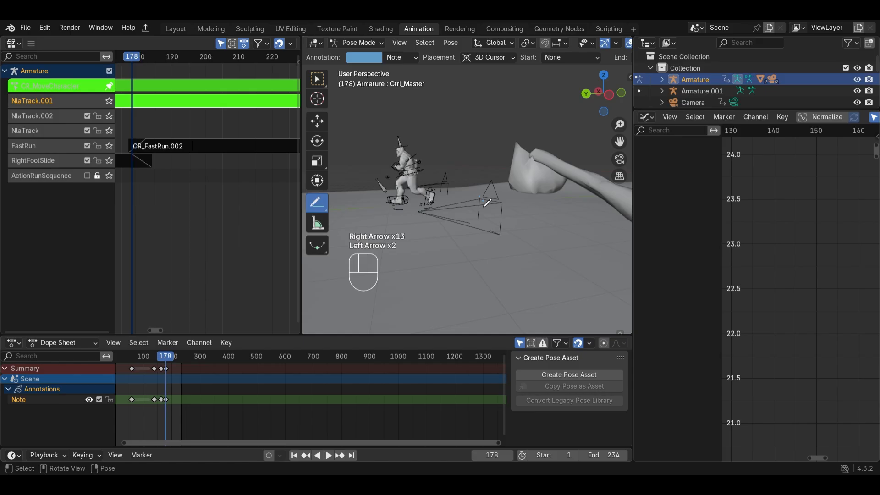
key("Right")
key("Right")
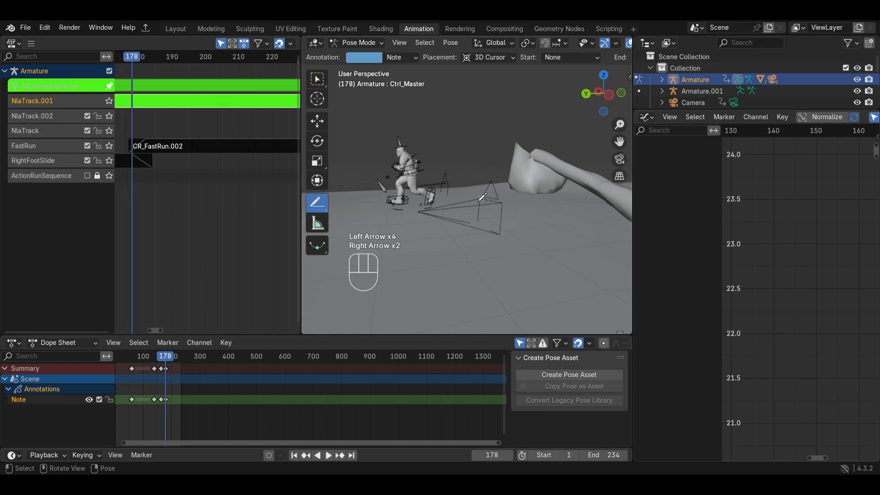
scroll(480, 202, "up", 2)
mouse_move(620, 143)
left_mouse_down()
mouse_move(710, 164)
mouse_move(614, 142)
left_mouse_up()
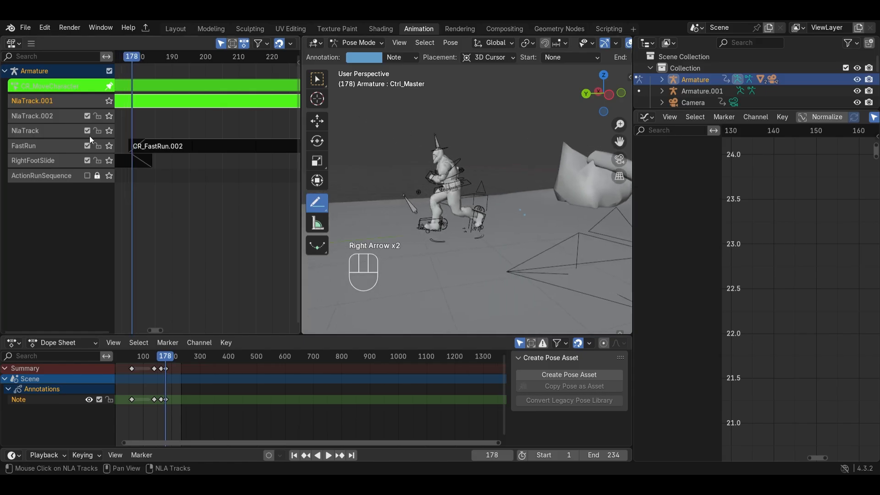
Step: Exit tweak mode on the NlaTrack.001 strip and set the current frame to 177, where CR_FastRun.002 starts
scroll(143, 142, "up", 4)
middle_click_drag(139, 147, 220, 110)
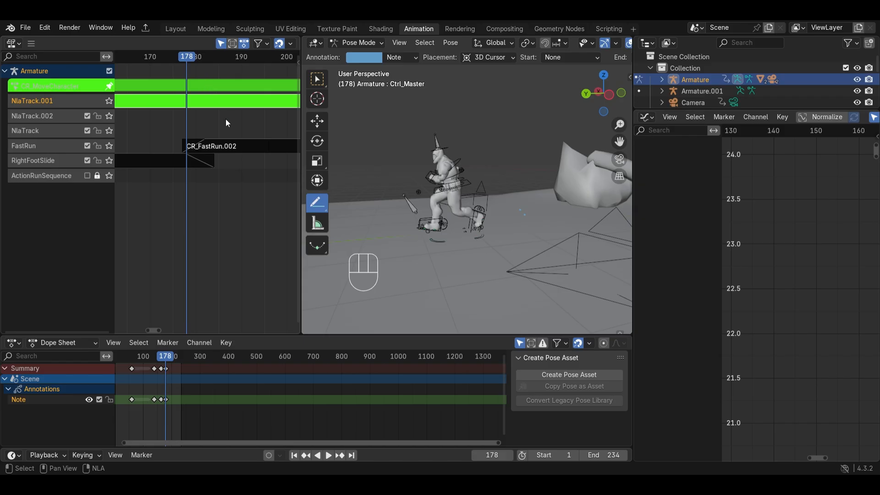
key("Left")
key("Left")
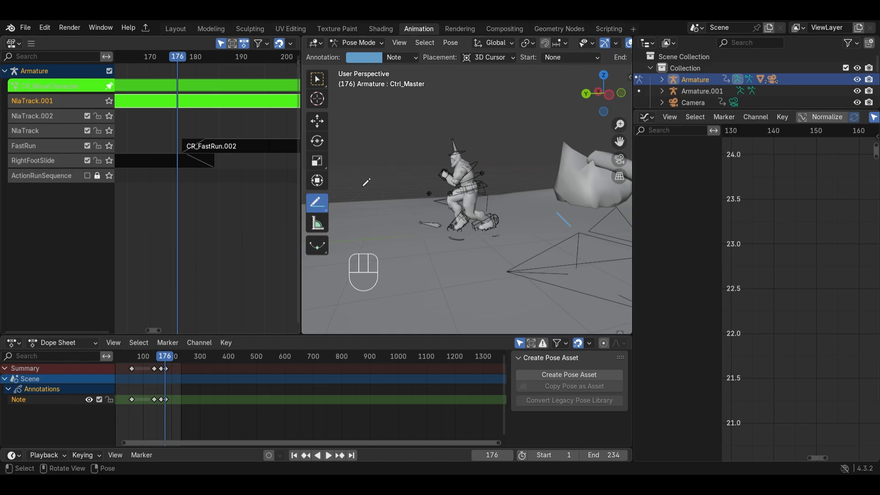
key("Tab")
scroll(211, 105, "up", 9)
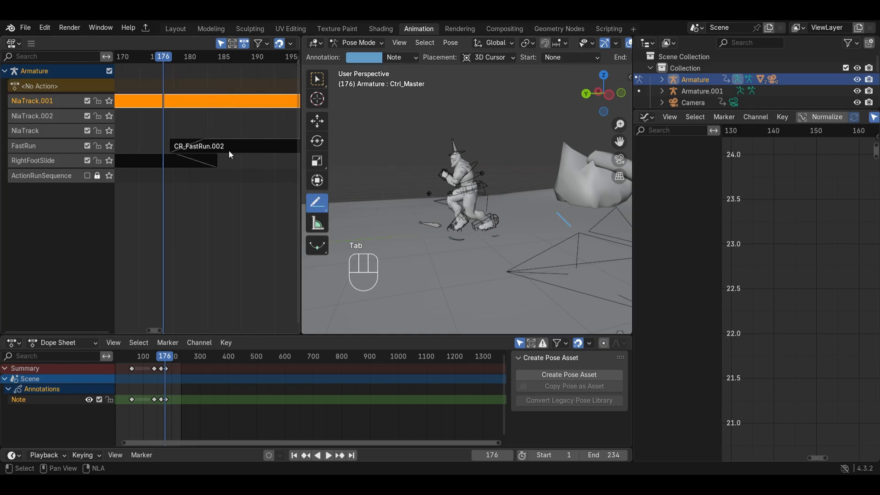
middle_click_drag(191, 170, 230, 186)
scroll(229, 185, "up", 6)
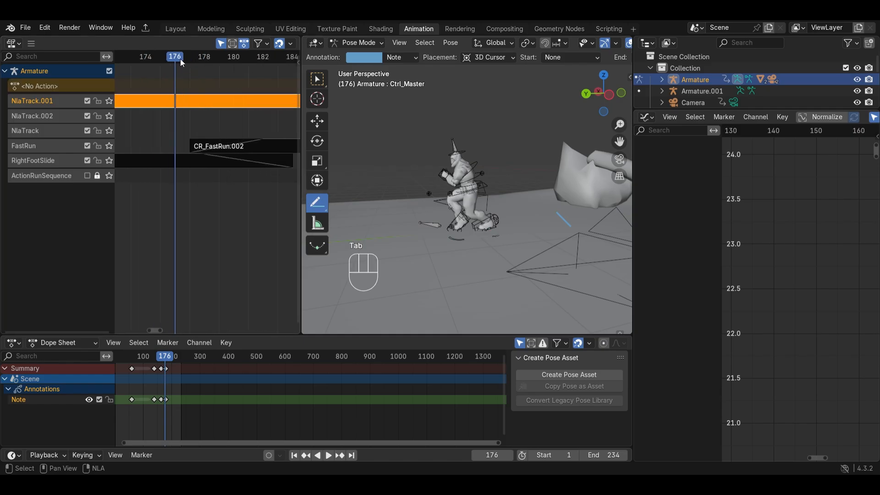
left_click_drag(181, 59, 186, 58)
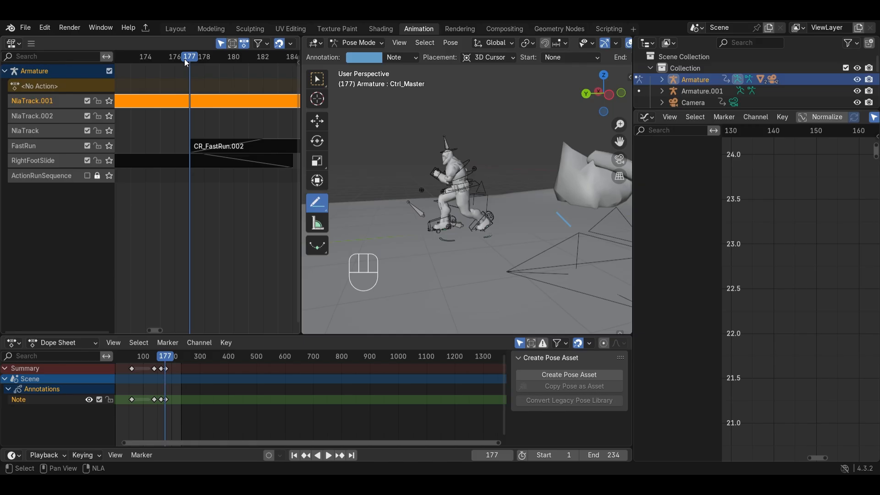
Step: Examine the character's feet up close across frames 177 to 179, where the slide blends into the run
key("Right")
key("Right")
key("Left")
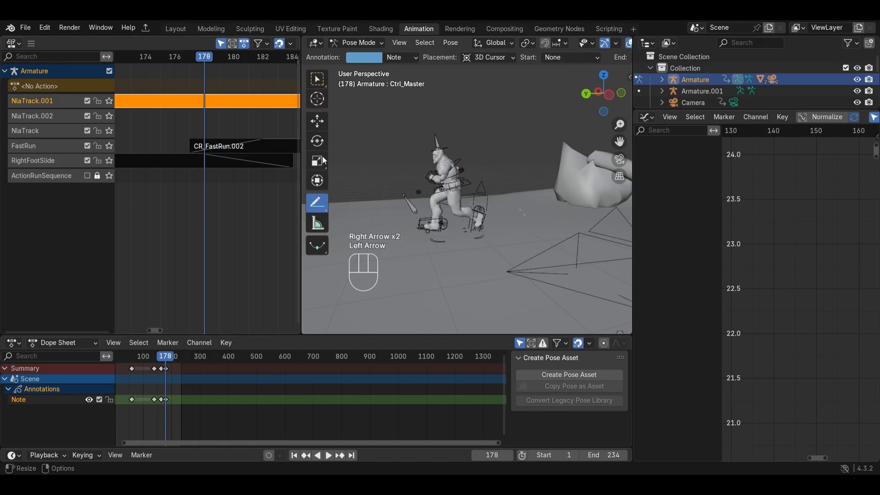
scroll(449, 169, "up", 4)
left_click_drag(620, 142, 688, 98)
key("Left")
key("Right")
key("Right")
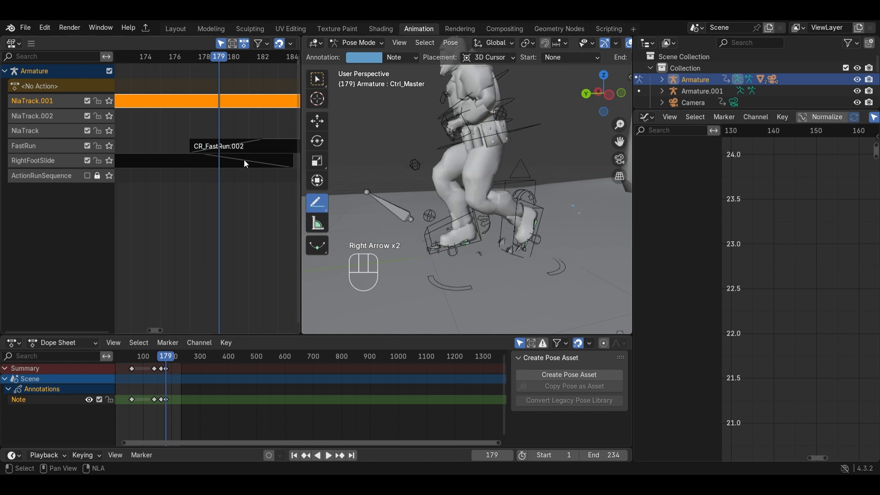
Step: Move the CR_FastRun.002 strip one frame later to start at frame 178, and scrub between frames 177 and 179 to check it
left_click(252, 147)
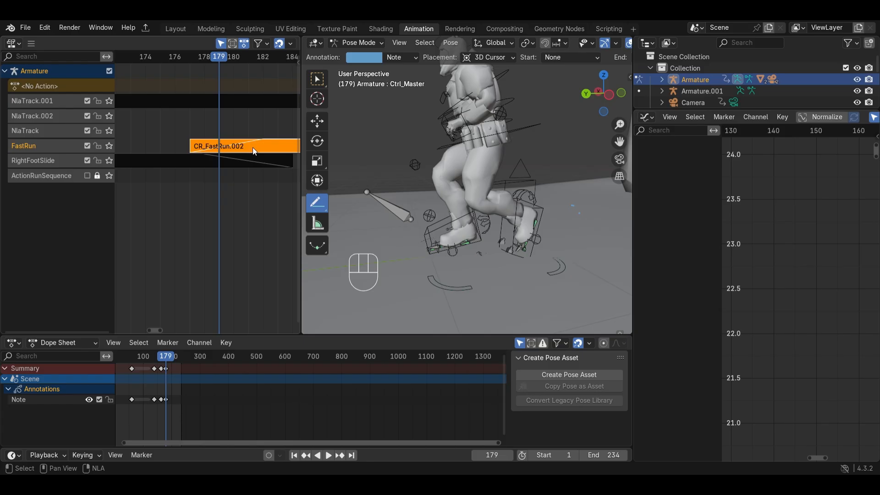
key("g")
key("x")
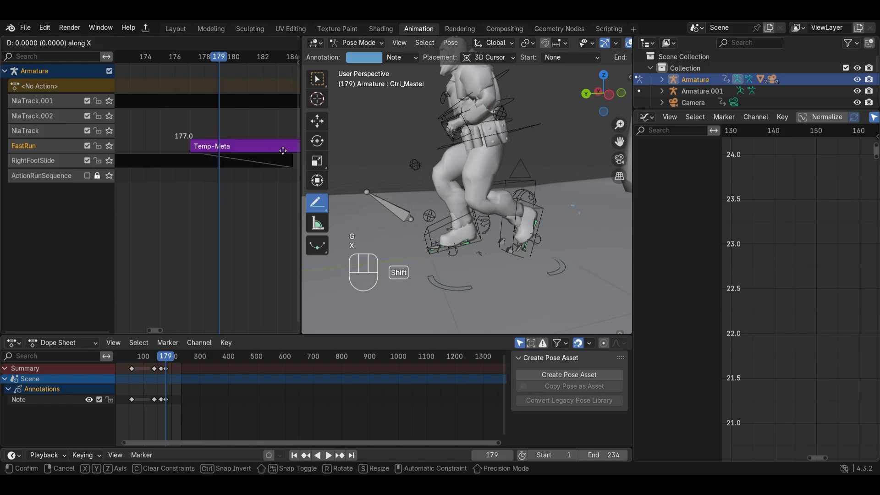
left_click(181, 154)
scroll(178, 175, "up", 2)
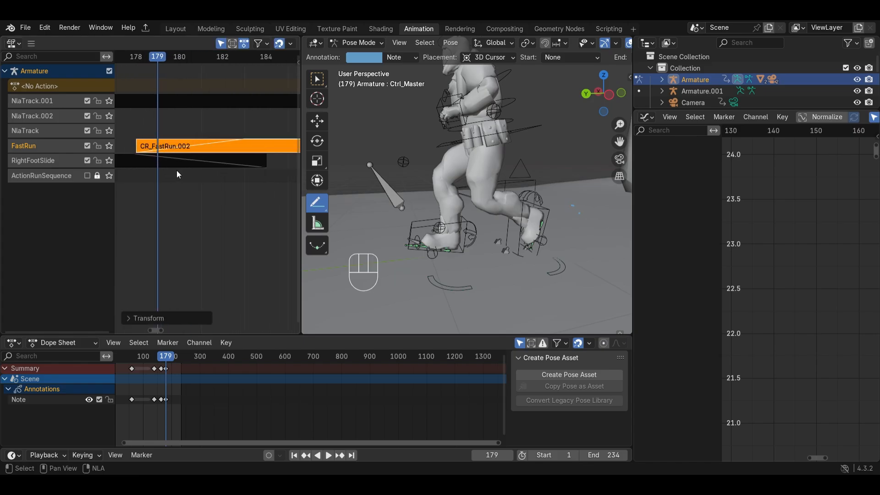
scroll(177, 170, "up", 1)
scroll(176, 160, "down", 2)
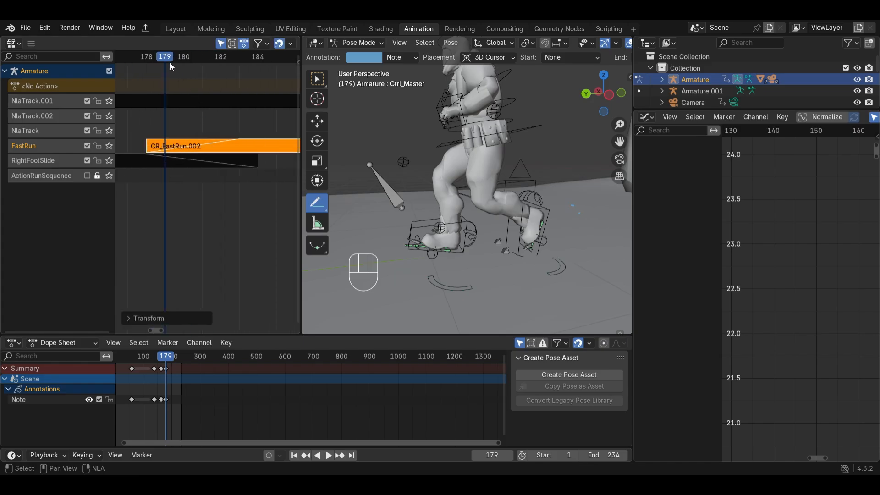
left_click_drag(164, 56, 127, 56)
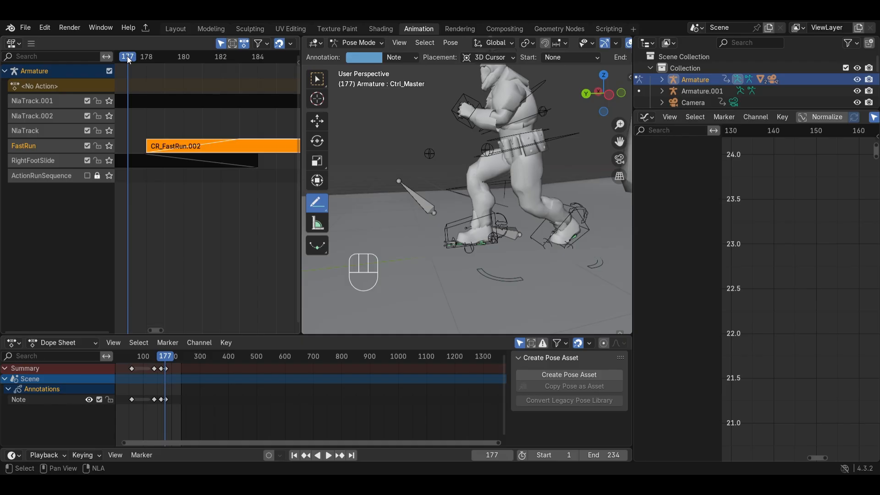
scroll(141, 82, "down", 4, "alt")
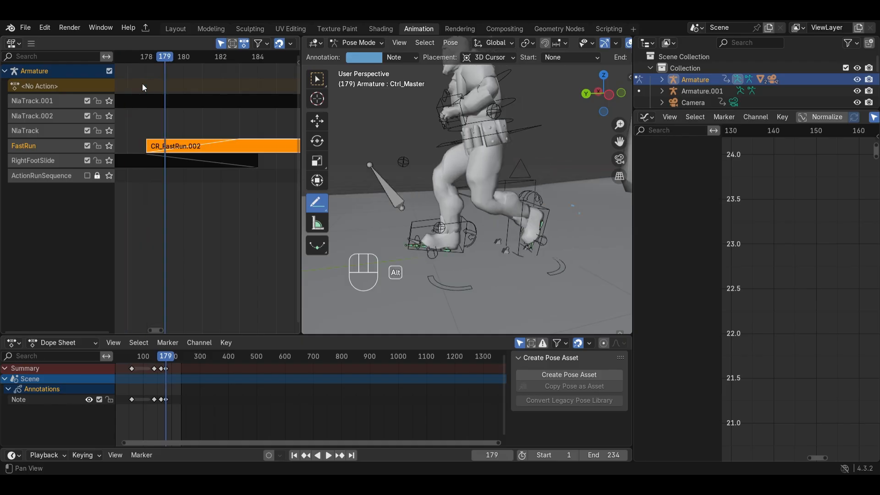
scroll(143, 85, "up", 2, "alt")
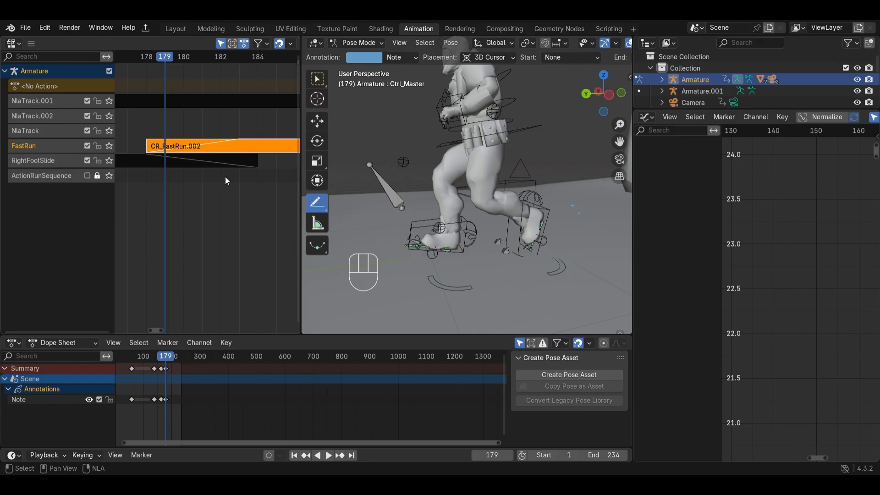
Step: Select the slide strip on the RightFootSlide track, widen the NLA editor and display the strip's properties
left_click(234, 165)
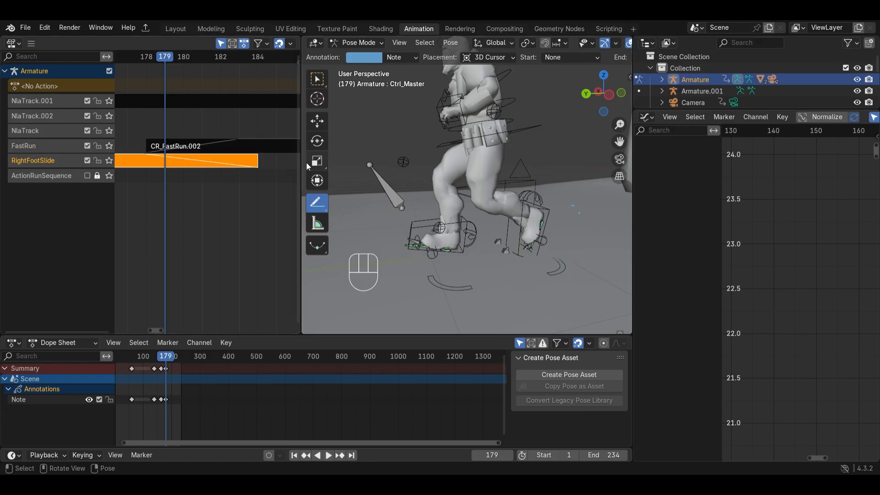
left_click_drag(301, 162, 428, 163)
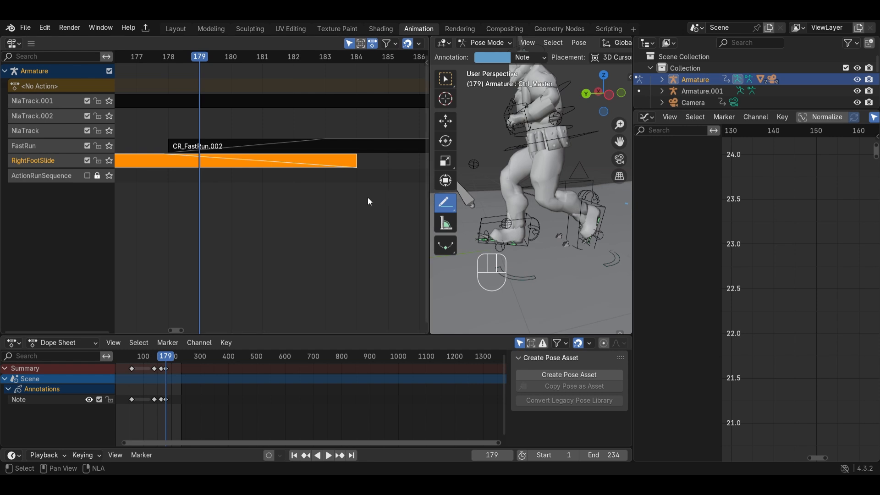
scroll(330, 170, "down", 3)
scroll(334, 171, "down", 3)
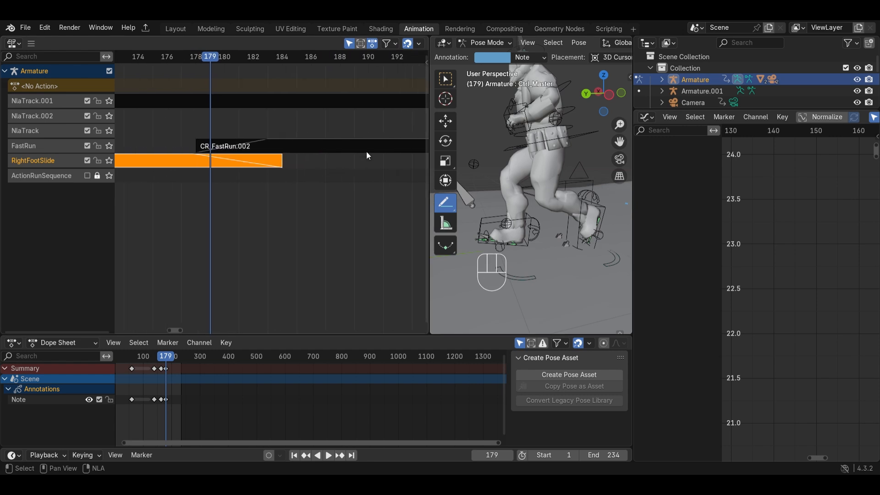
scroll(319, 156, "down", 1)
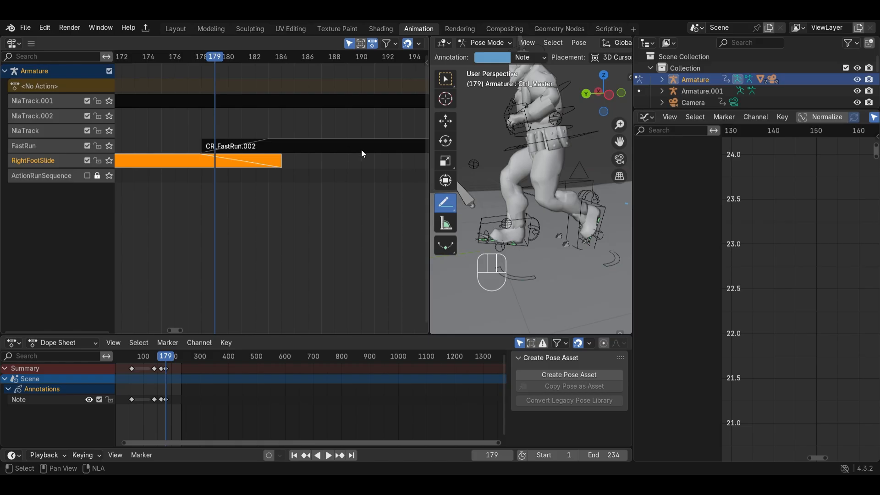
key("n")
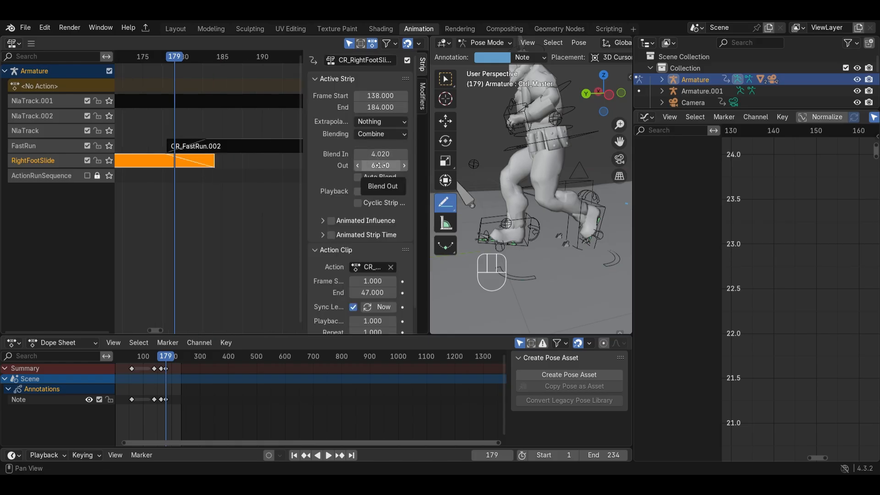
Step: Move the CR_FastRun.002 strip to start at frame 181 and set the slide strip's Blend Out to 3.060
mouse_move(214, 149)
left_mouse_down()
mouse_move(245, 147)
mouse_move(228, 139)
left_mouse_up()
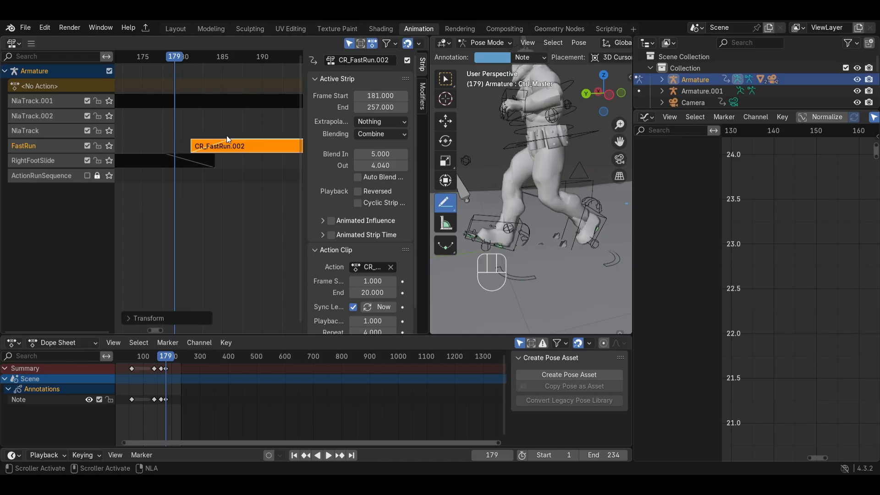
left_click(197, 160)
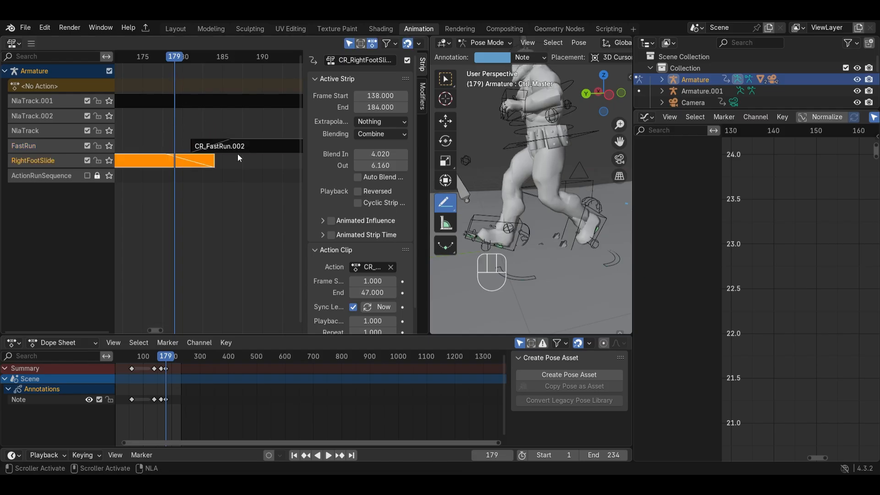
left_click_drag(379, 170, 347, 170)
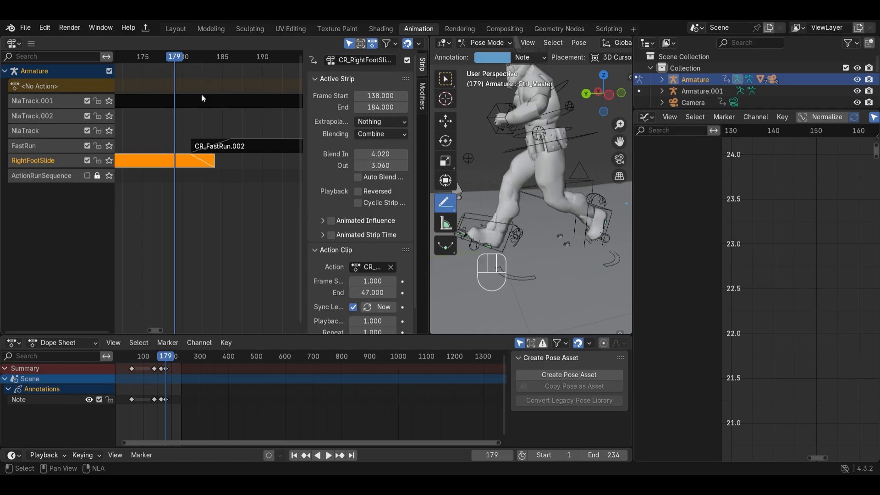
Step: Set the CR_FastRun.002 strip's Blend In to 2.900 and scrub around frames 182 and 183 to check the feet
left_click(235, 146)
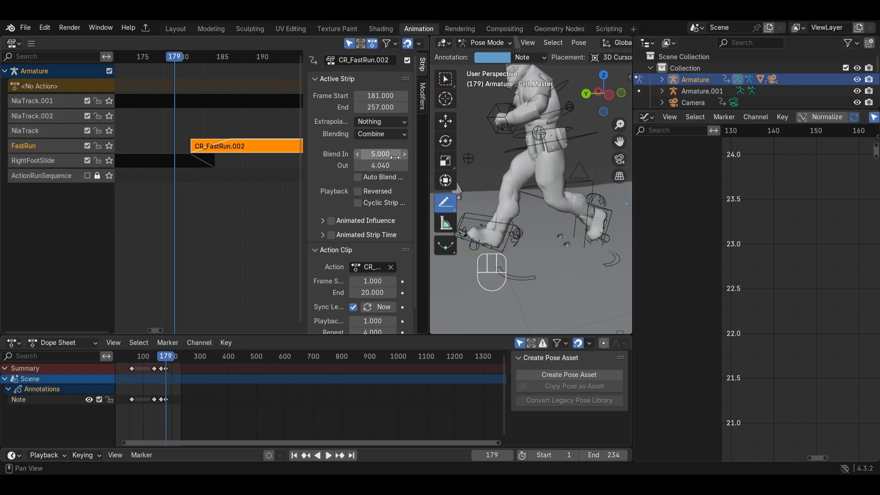
left_click_drag(383, 154, 357, 154)
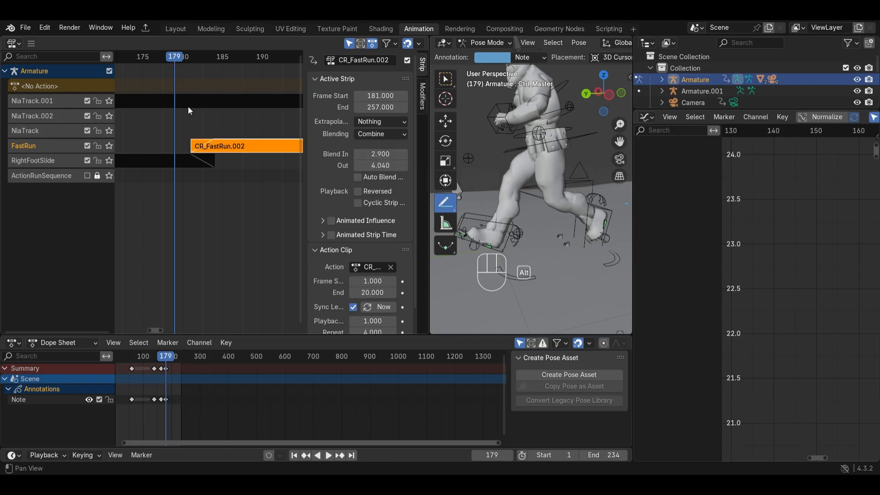
scroll(189, 110, "up", 3, "alt")
scroll(189, 108, "down", 7, "alt")
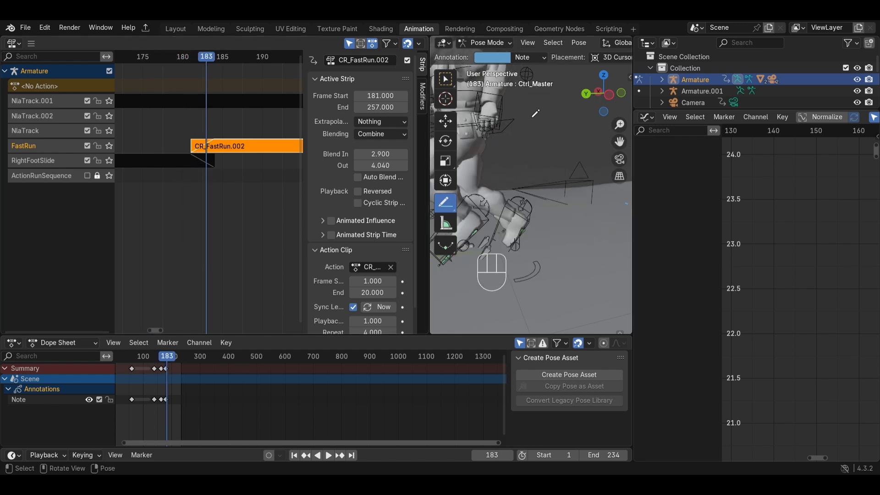
left_click_drag(620, 141, 714, 134)
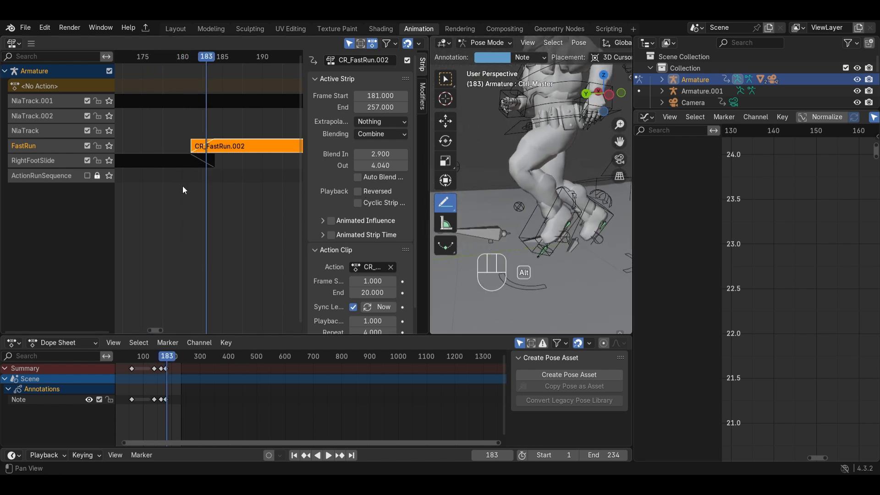
scroll(227, 180, "up", 2, "alt")
scroll(226, 185, "down", 1, "alt")
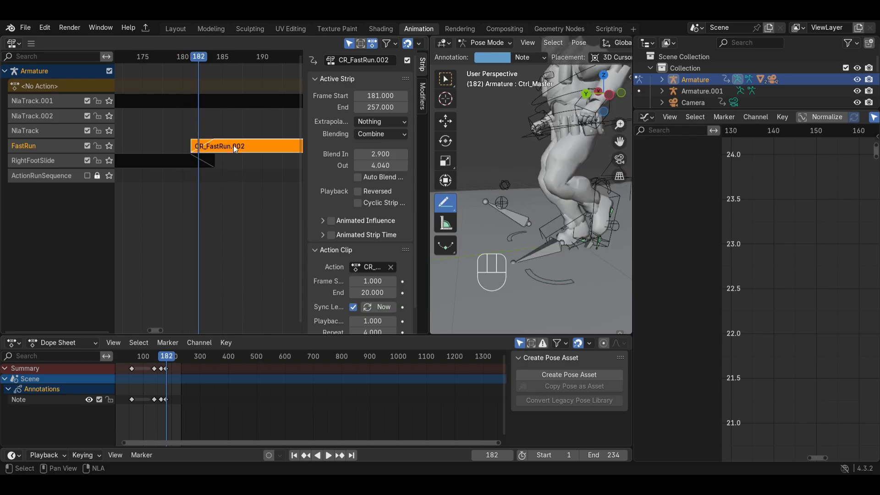
Step: Move the CR_FastRun.002 strip one frame later along the time axis so it starts at frame 182
key("g")
key("x")
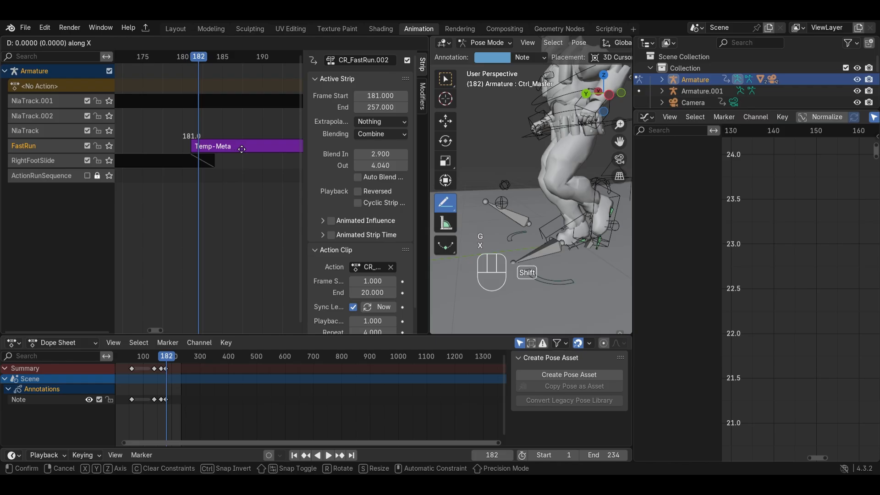
left_click(282, 144)
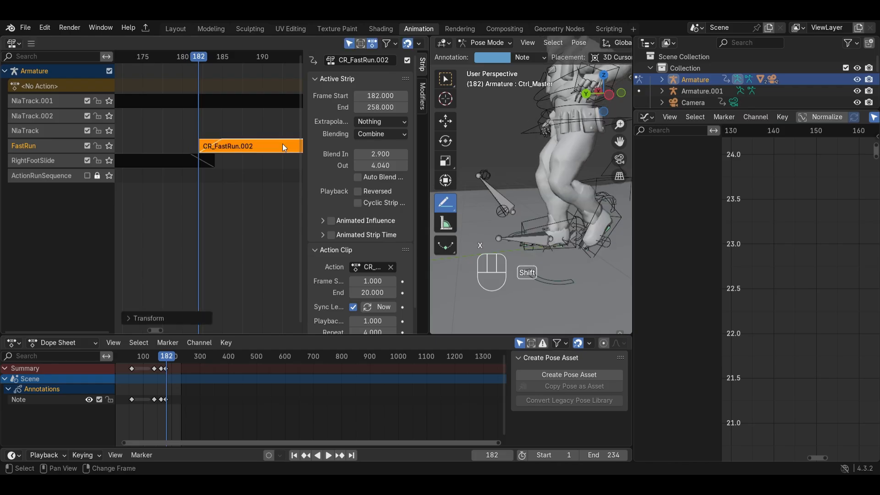
Step: Set the RightFootSlide strip's Blend Out to 2.010 and scrub around frame 183 to check the transition
scroll(265, 160, "up", 2)
scroll(265, 160, "up", 1)
scroll(238, 177, "up", 3)
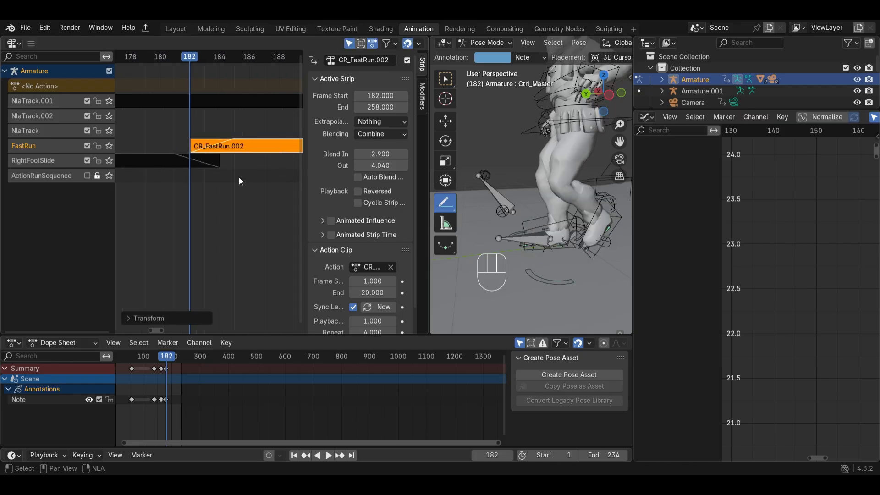
left_click(205, 161)
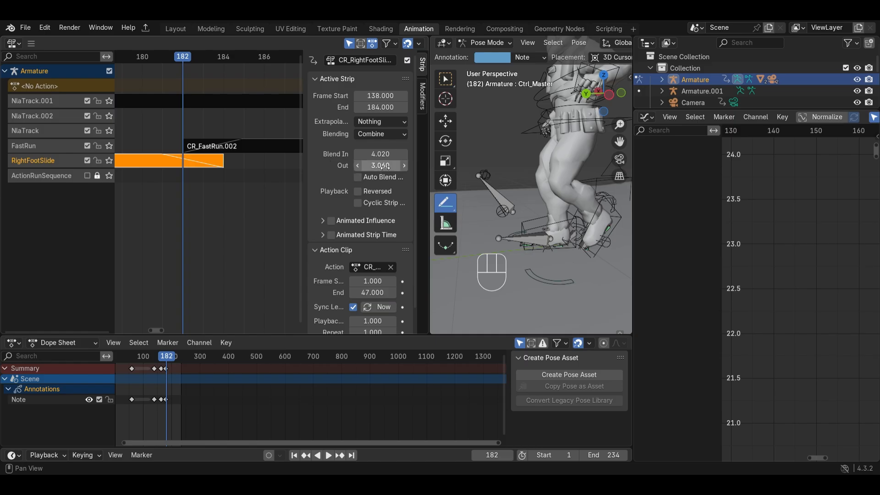
left_click_drag(383, 166, 364, 166, "shift")
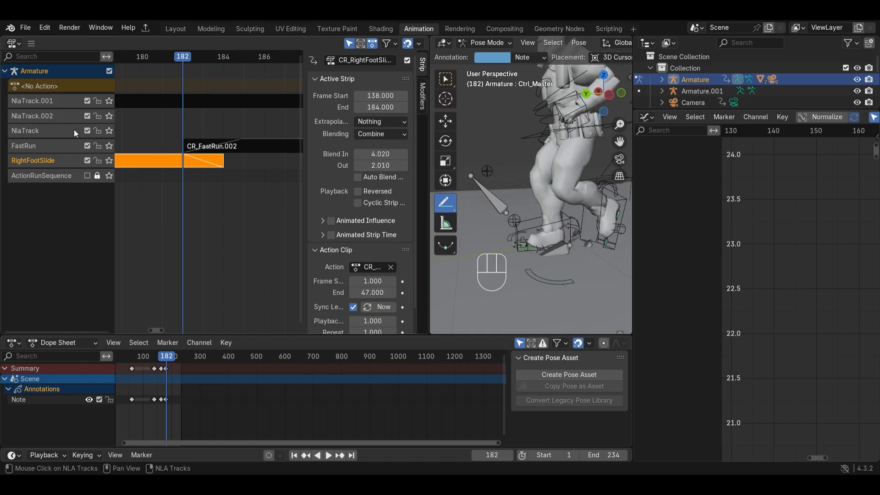
scroll(197, 80, "up", 1, "alt")
scroll(196, 80, "down", 3, "alt")
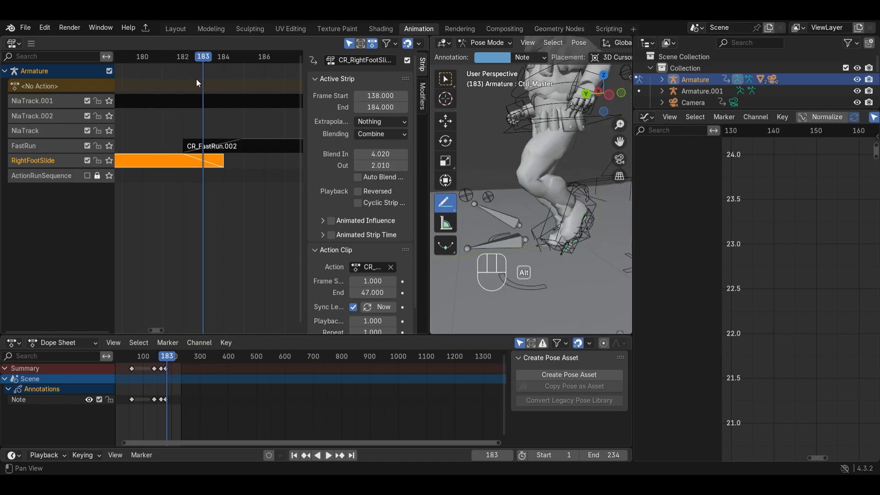
scroll(197, 80, "up", 3, "alt")
scroll(196, 83, "up", 2, "alt")
scroll(196, 83, "down", 4, "alt")
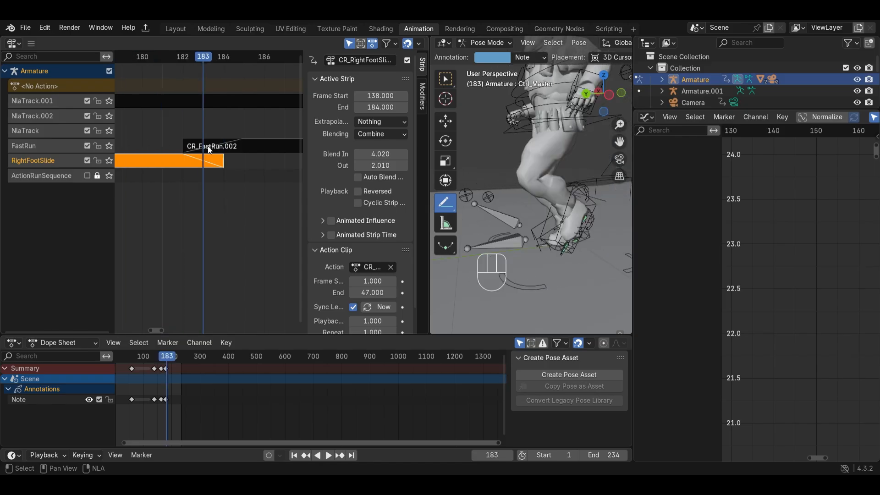
Step: Set the CR_FastRun.002 strip's Blend In to 2.030
left_click(233, 146)
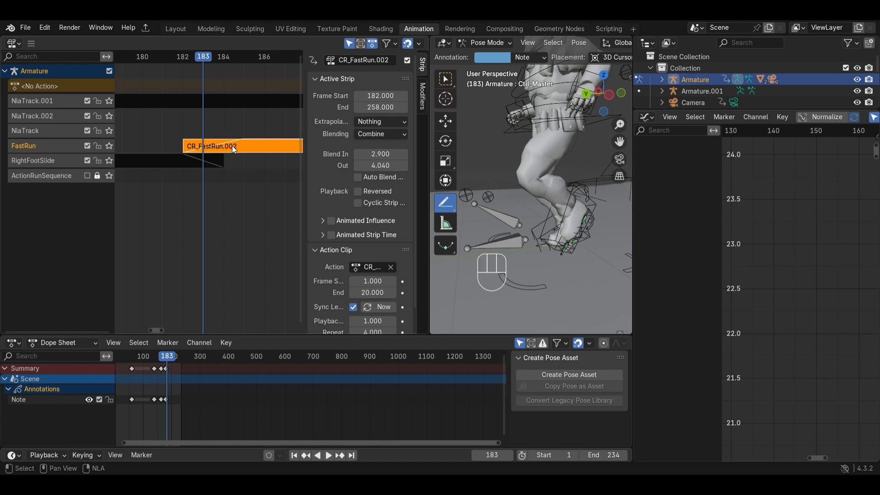
key("g")
left_click(235, 147)
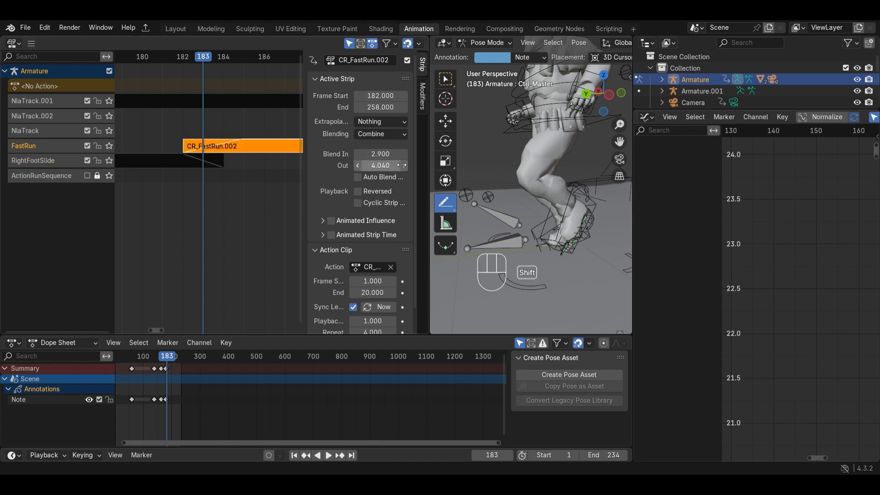
left_click_drag(398, 165, 357, 154, "shift")
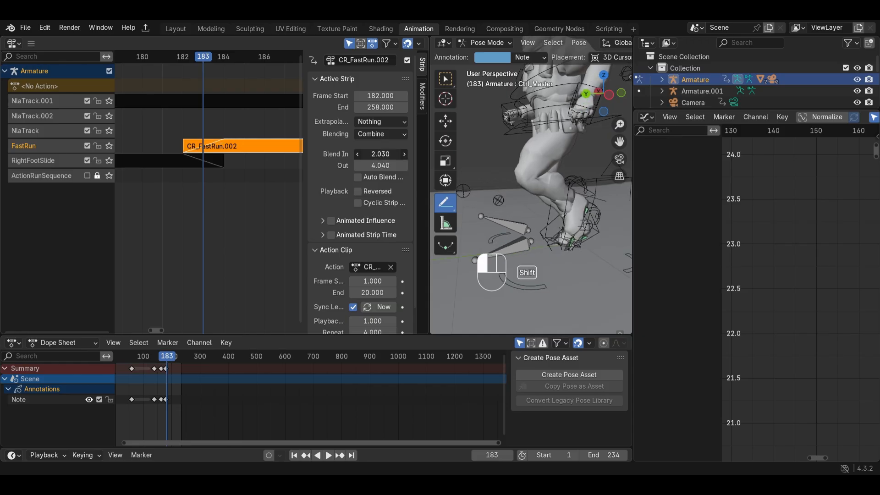
Step: Step back and forth through frames 179 to 183 to examine the slide-to-run transition
left_click(182, 62)
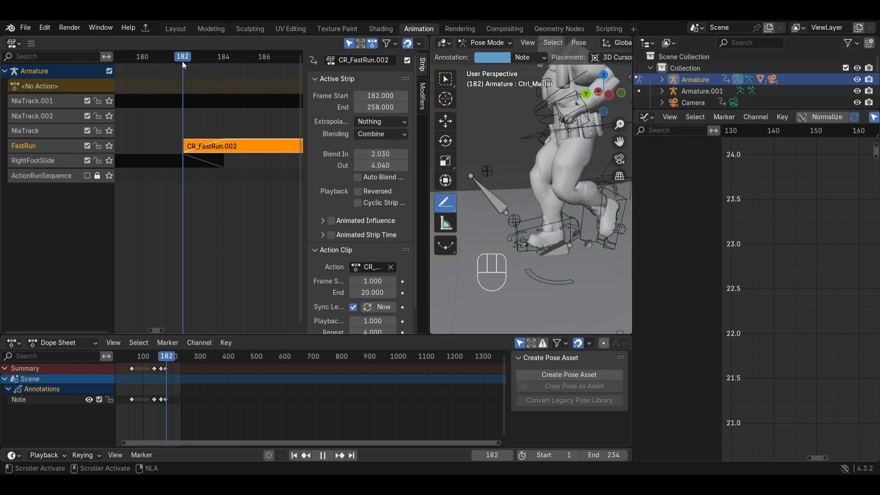
scroll(191, 80, "down", 3, "alt")
scroll(191, 80, "up", 4, "alt")
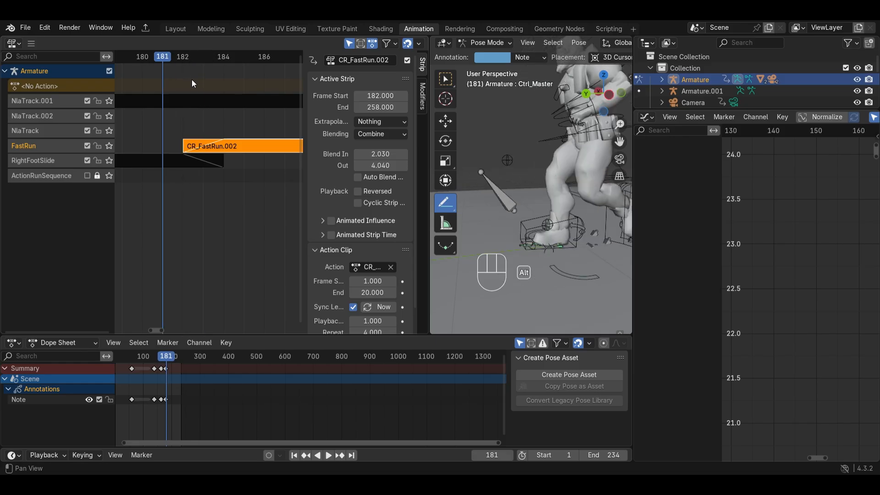
scroll(192, 80, "up", 2, "alt")
scroll(192, 81, "down", 3, "alt")
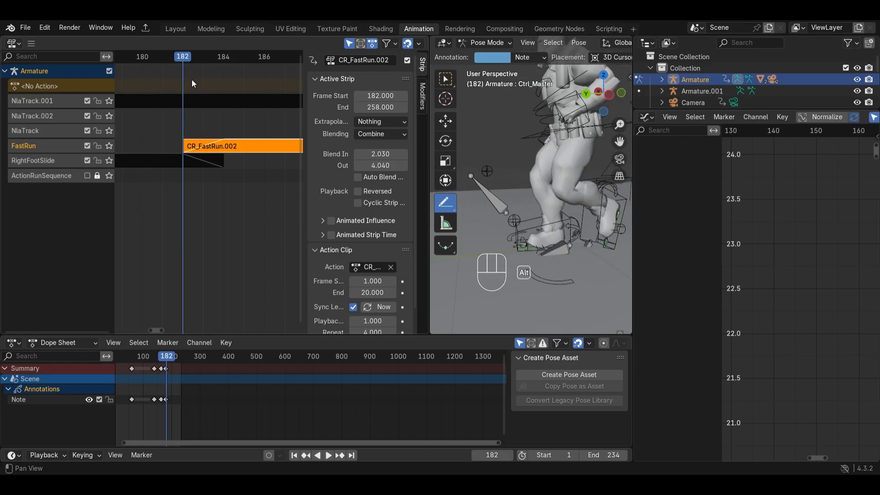
scroll(192, 83, "down", 1, "alt")
scroll(192, 80, "up", 2, "alt")
scroll(192, 80, "down", 1, "alt")
scroll(192, 80, "up", 3, "alt")
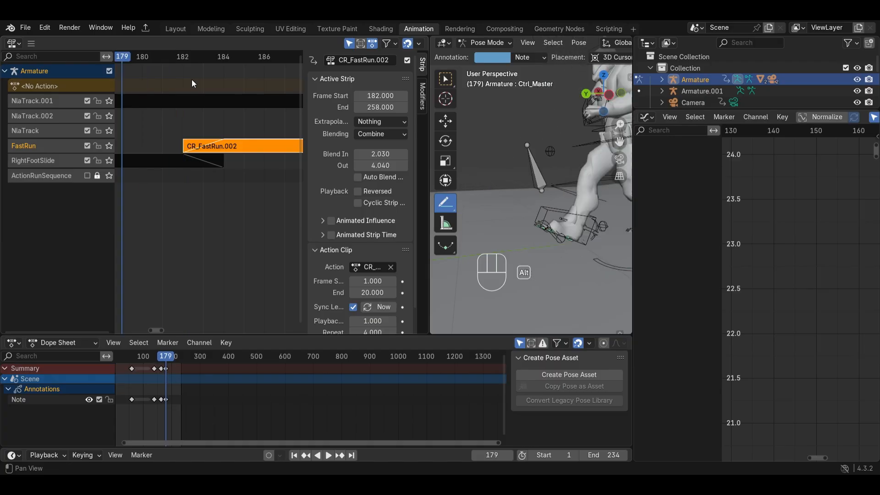
scroll(192, 81, "down", 1, "alt")
scroll(191, 79, "down", 3, "alt")
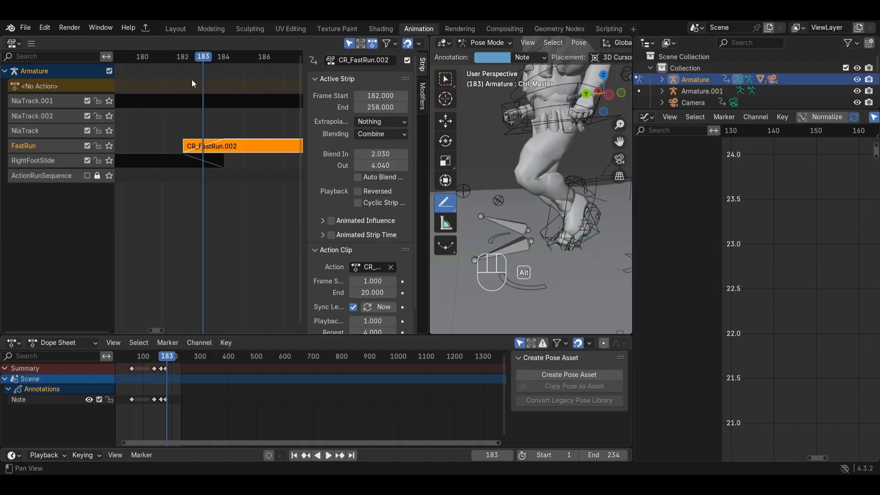
Step: Activate the Select tool, select the Ctrl_Master control near the feet, and select the strip on NlaTrack.001
middle_click_drag(520, 162, 626, 184)
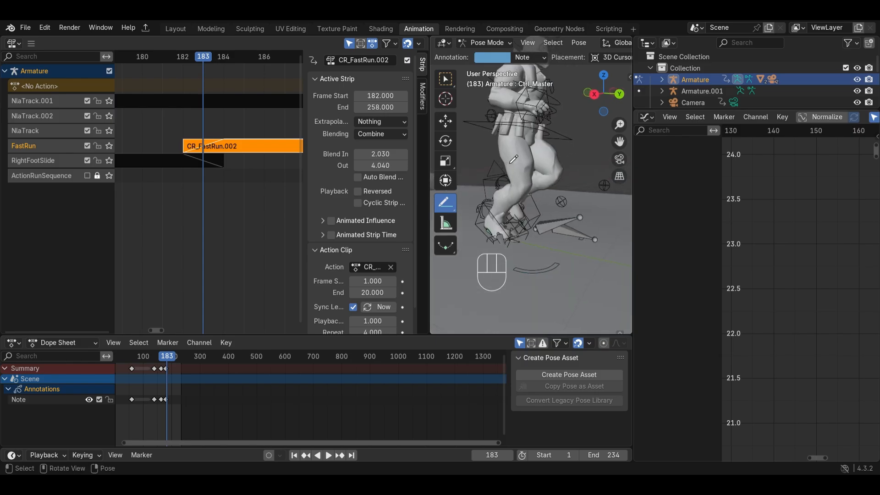
scroll(493, 194, "up", 1)
mouse_move(515, 226)
middle_mouse_down()
mouse_move(548, 225)
mouse_move(577, 190)
middle_mouse_up()
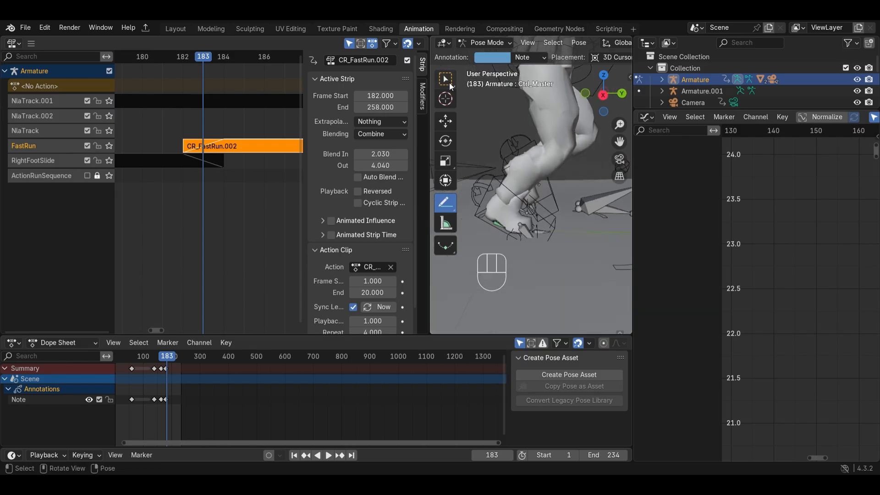
left_click(448, 83)
left_click(617, 264)
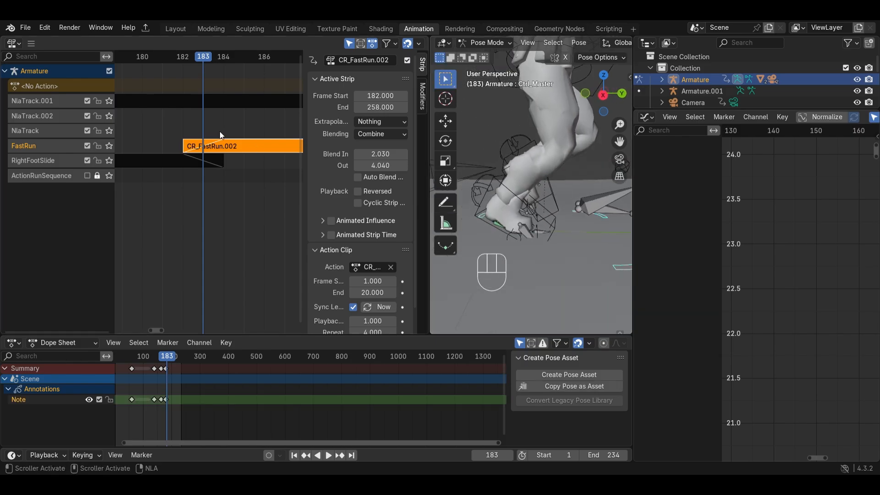
left_click(203, 102)
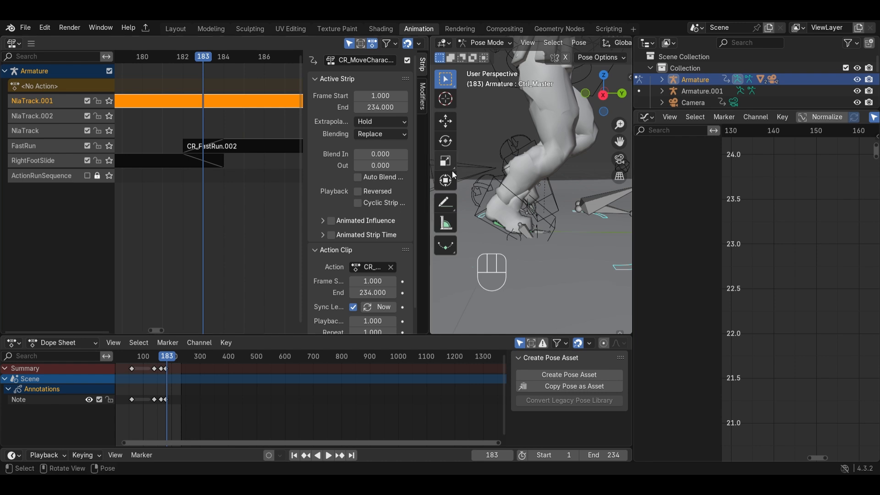
Step: Examine the feet from the side between frames 181 and 183 for sliding
scroll(526, 217, "up", 2, "alt")
scroll(526, 217, "down", 3, "alt")
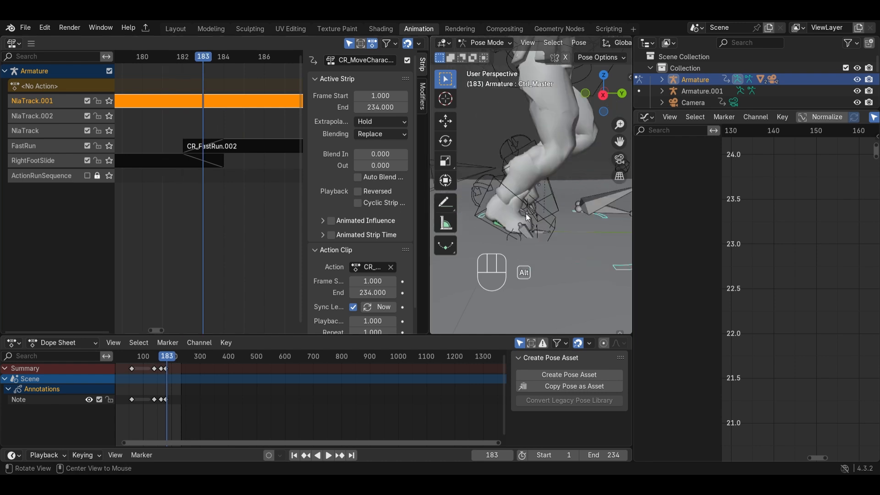
scroll(526, 216, "up", 2, "alt")
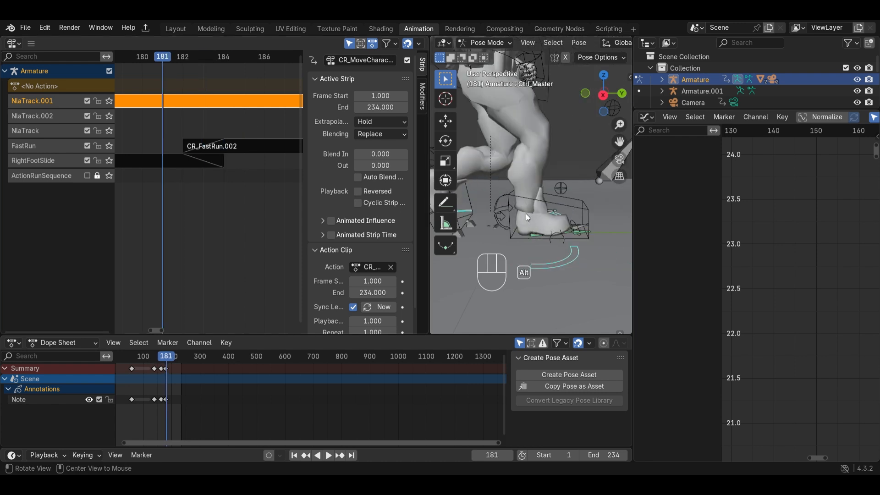
scroll(527, 217, "up", 2, "alt")
scroll(526, 213, "down", 1, "alt")
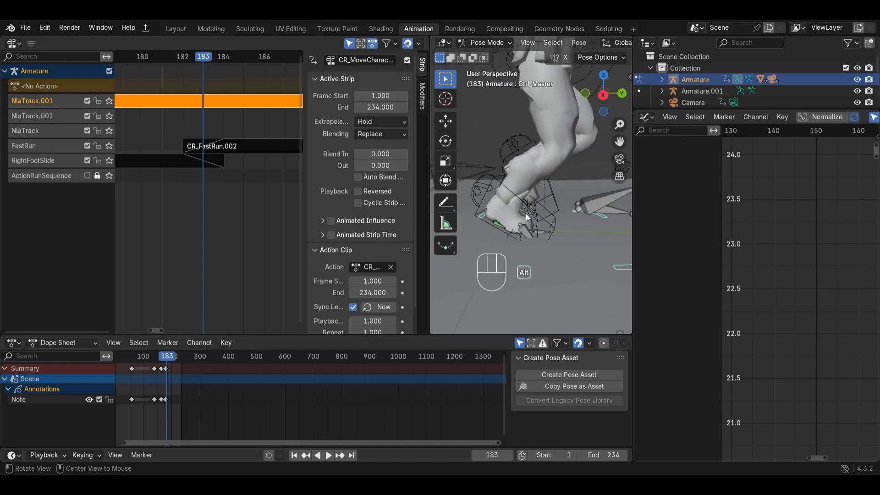
Step: At frame 182, enter tweak mode on the NlaTrack.001 strip and frame Ctrl_Master's Z Location curve around that frame
scroll(526, 214, "down", 1, "alt")
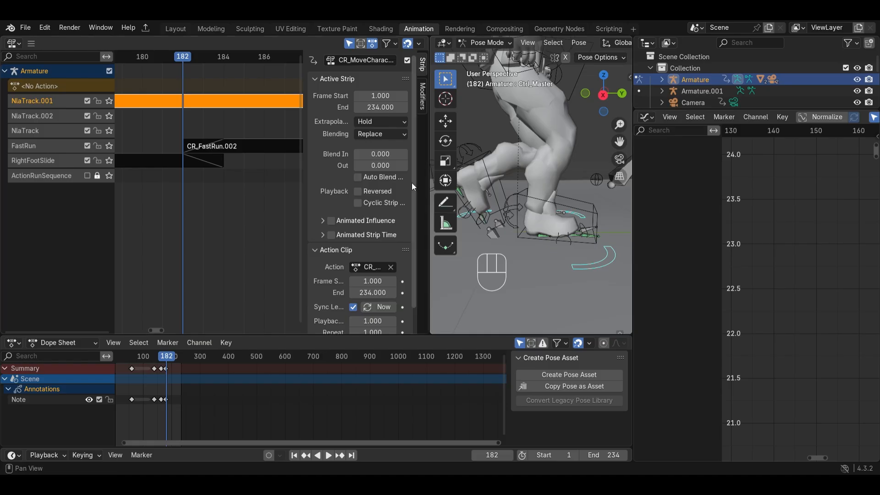
scroll(158, 117, "up", 2)
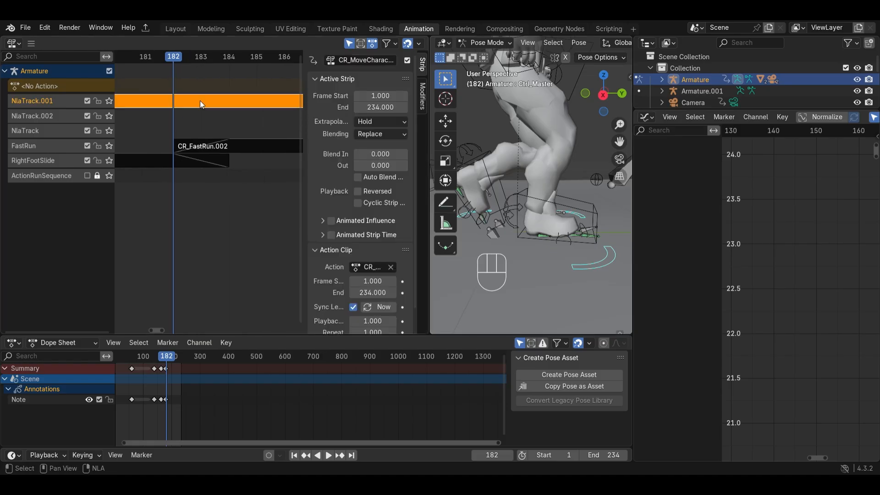
key("Tab")
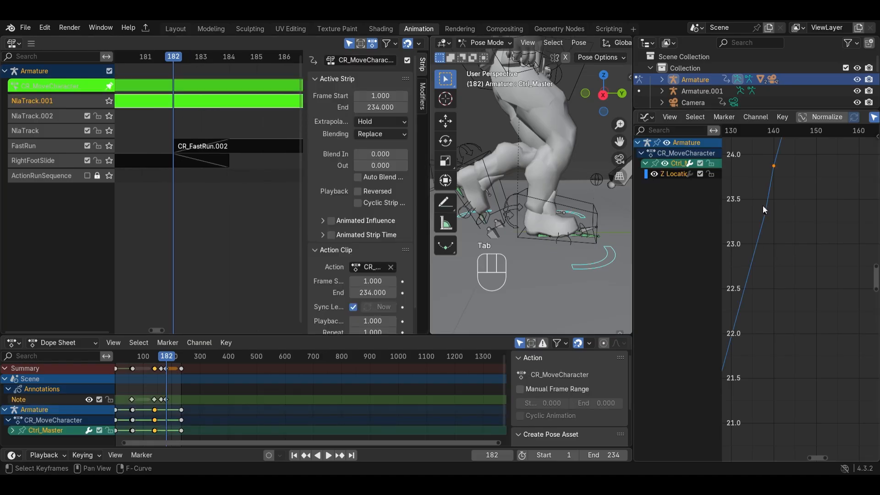
scroll(825, 176, "down", 12)
middle_click_drag(826, 177, 778, 332)
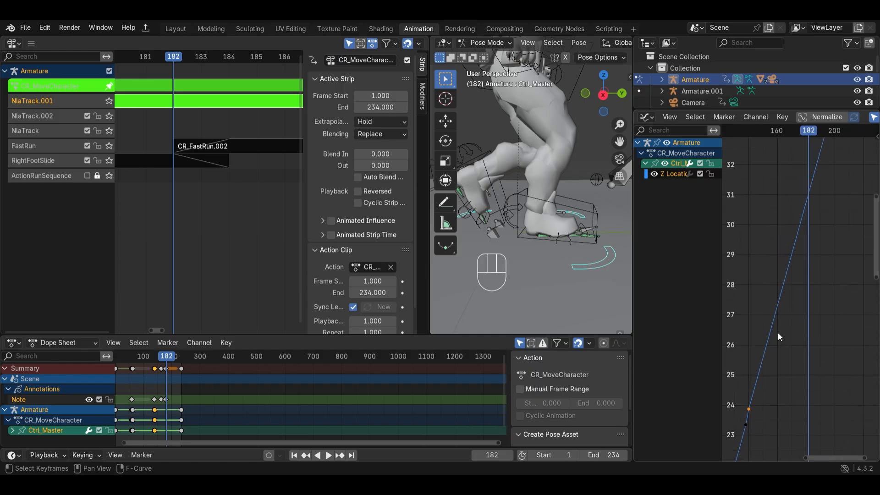
scroll(839, 183, "up", 3)
middle_click_drag(840, 183, 830, 218)
scroll(821, 214, "up", 1)
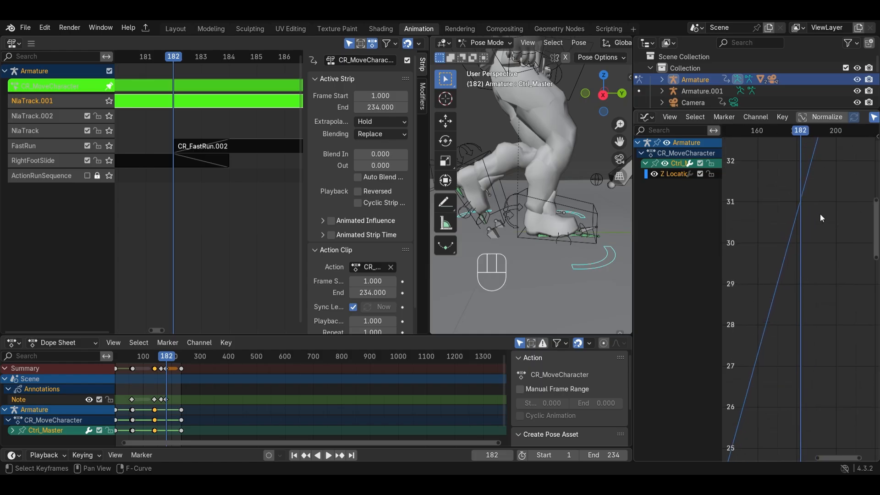
Step: Insert a Location keyframe on Ctrl_Master at frame 182 and delete its X and Y Location channels
key("k")
left_click(576, 224)
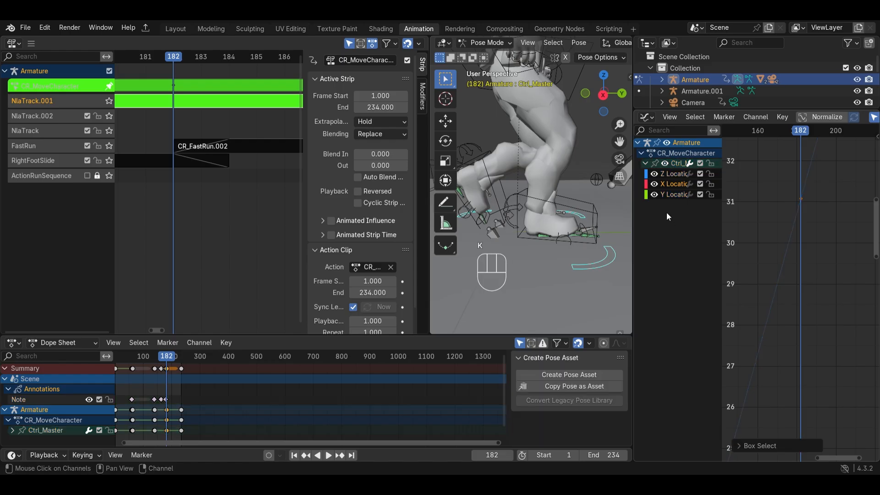
key("x")
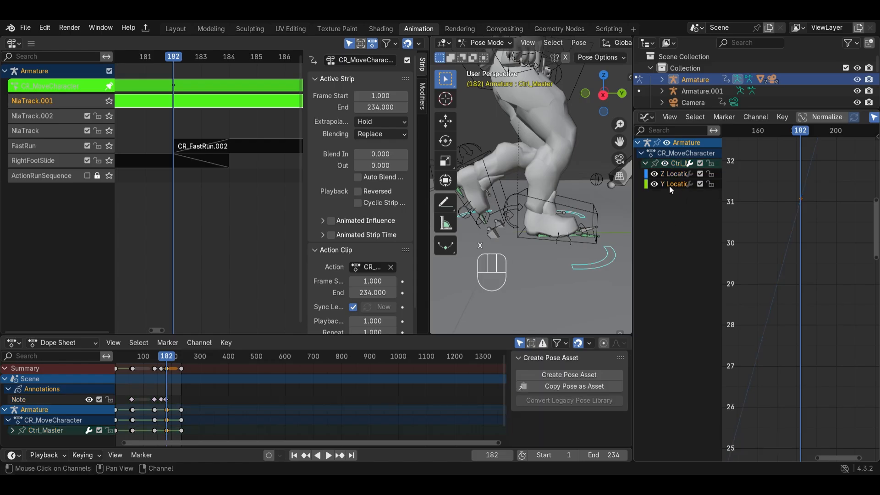
key("x")
Step: Compare the planted foot's position across frames 182 to 184 alongside the Z Location curve
scroll(561, 261, "up", 4)
middle_click_drag(562, 260, 495, 180, "shift")
scroll(495, 180, "down", 2)
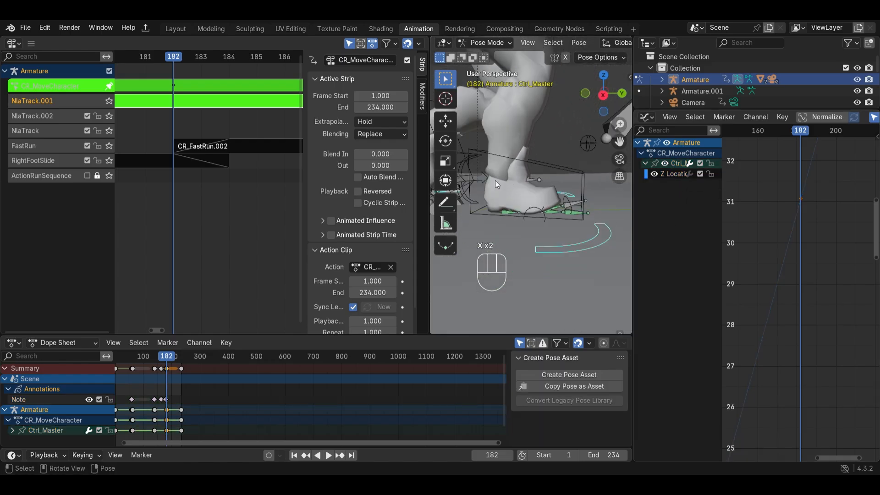
scroll(538, 189, "up", 5)
scroll(823, 181, "up", 1)
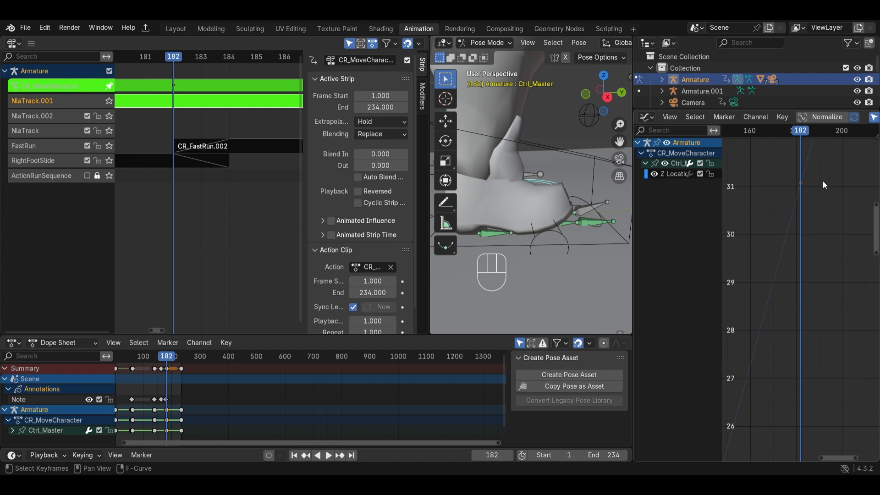
middle_click_drag(823, 181, 821, 220)
scroll(584, 247, "down", 4)
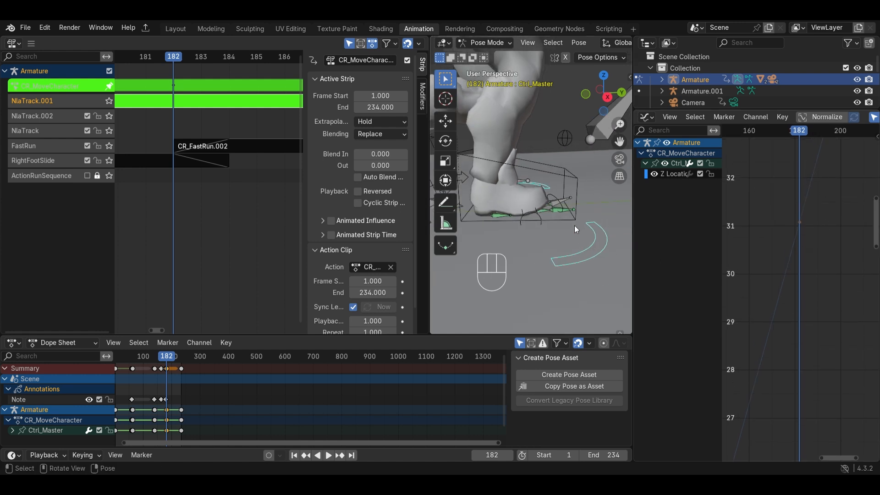
key("Right")
key("Right")
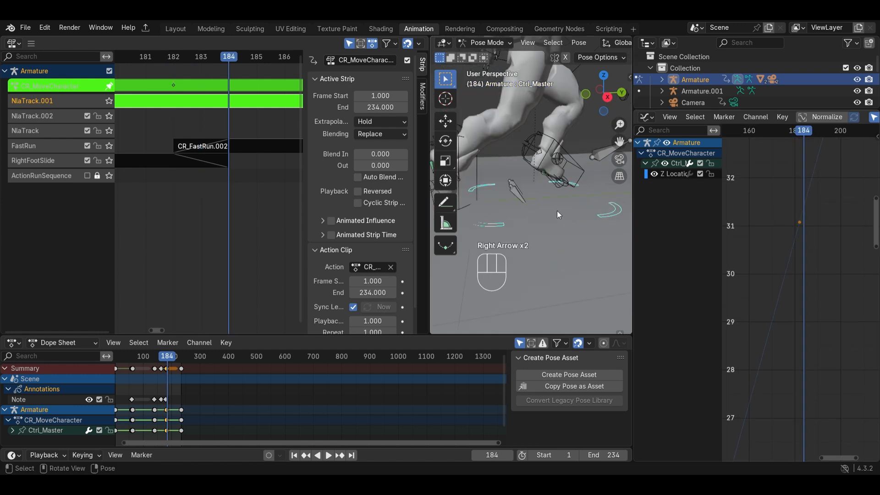
key("Left")
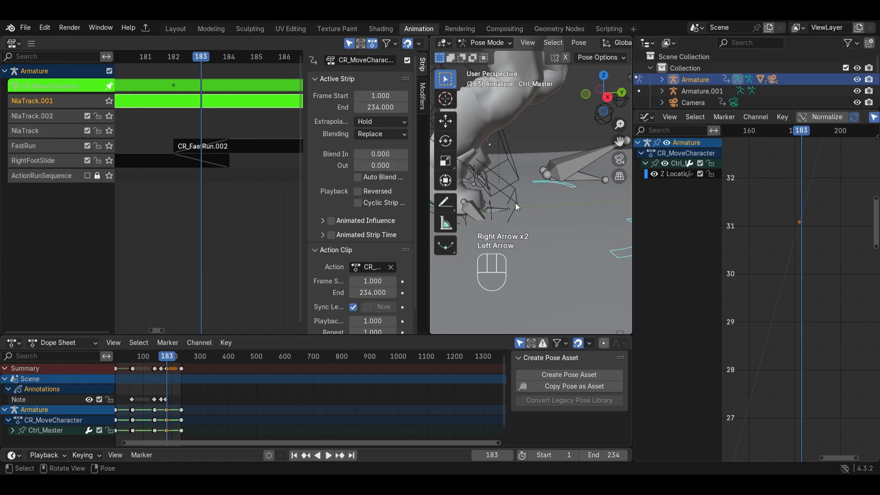
scroll(517, 206, "up", 3)
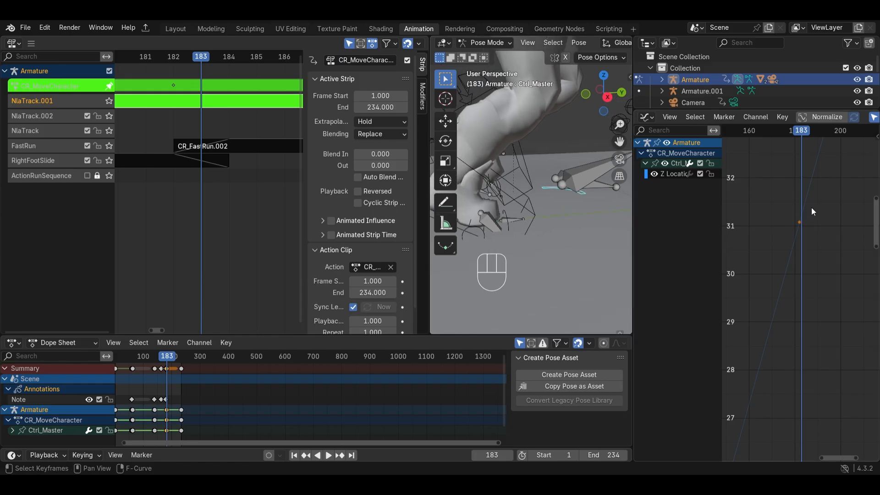
scroll(809, 216, "up", 5)
middle_click_drag(811, 206, 807, 288)
scroll(804, 281, "up", 9)
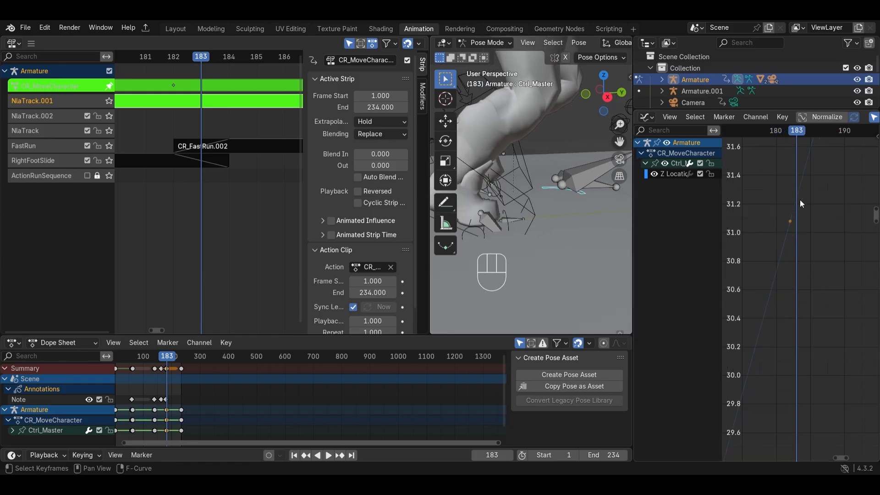
middle_click_drag(812, 200, 785, 264)
scroll(785, 264, "up", 3)
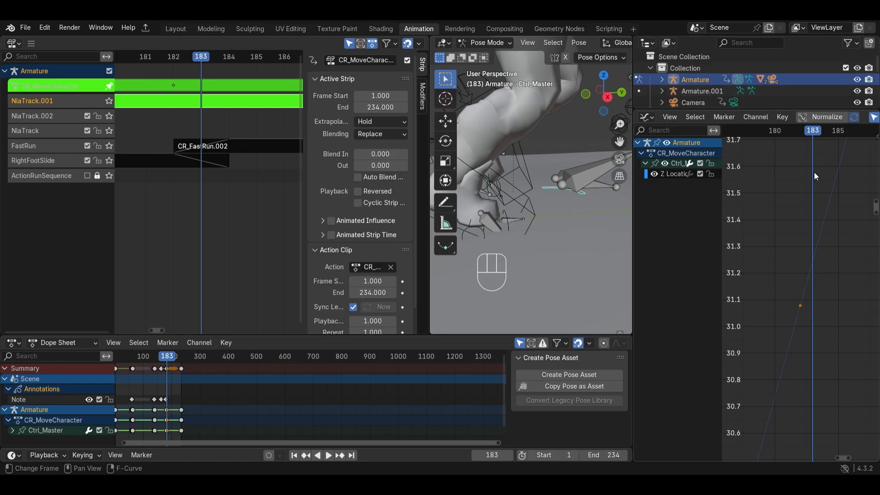
key("Left")
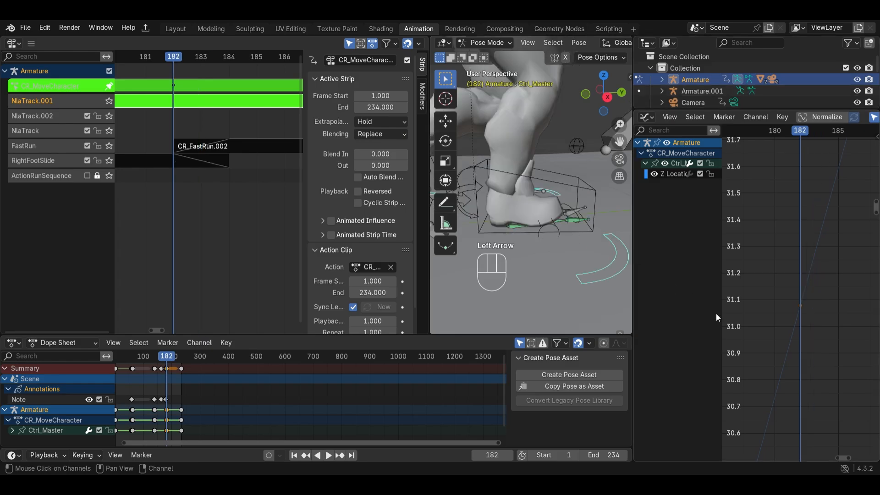
Step: Activate the Annotate tool, try a line under the planted foot at frame 182, and place the 3D cursor at its toe
left_click_drag(821, 329, 784, 291)
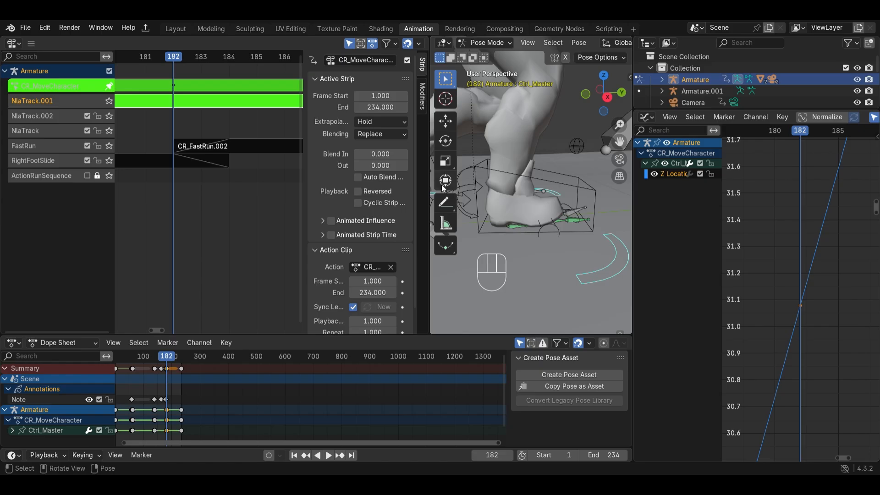
left_click(444, 202)
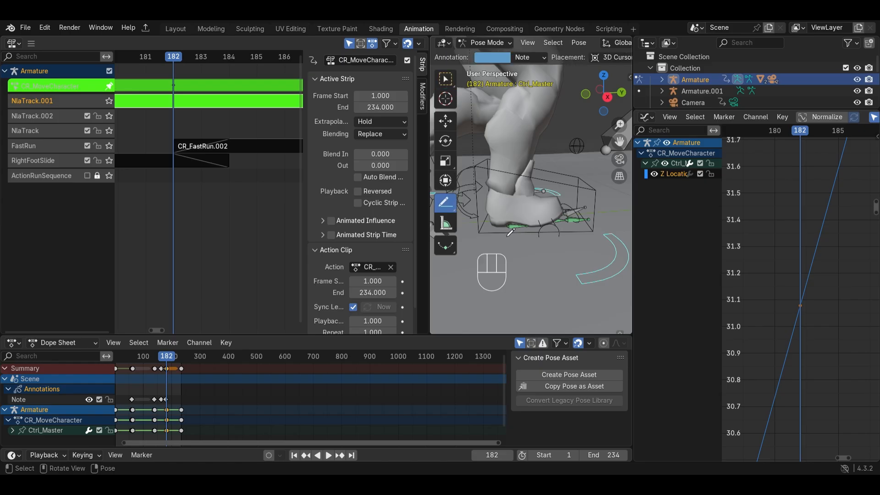
left_click_drag(492, 227, 566, 226)
key("ctrl+z")
left_click_drag(486, 236, 565, 238)
right_click(565, 238)
mouse_move(488, 236)
left_mouse_down()
mouse_move(586, 235)
mouse_move(566, 236)
left_mouse_up()
Step: Duplicate the frame 182 Z Location keyframe horizontally to frame 183
left_click_drag(563, 182, 567, 289)
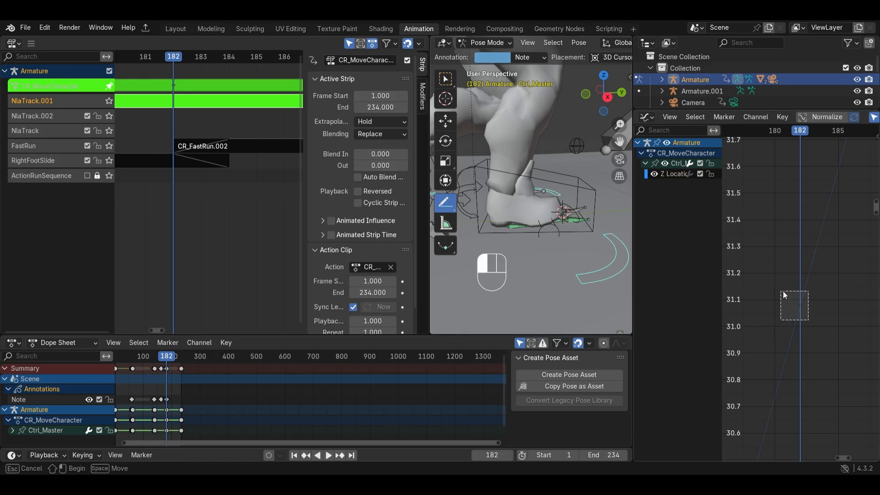
key("shift+d")
key("x")
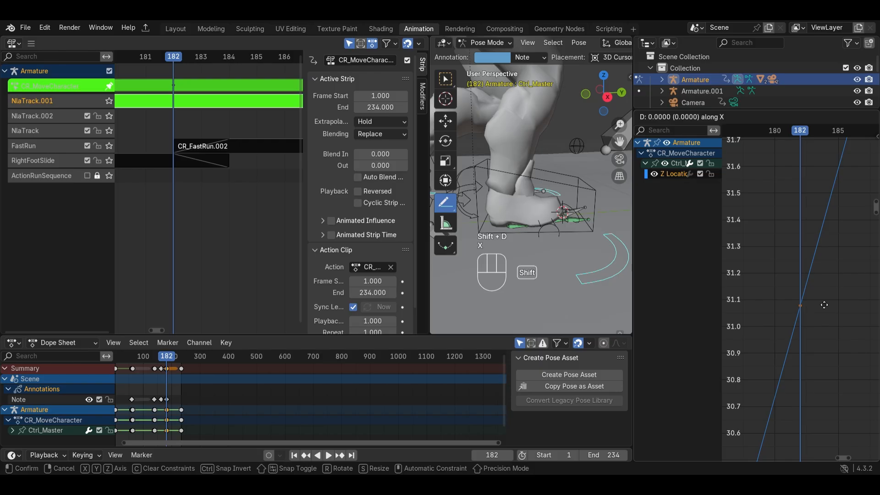
left_click(768, 289)
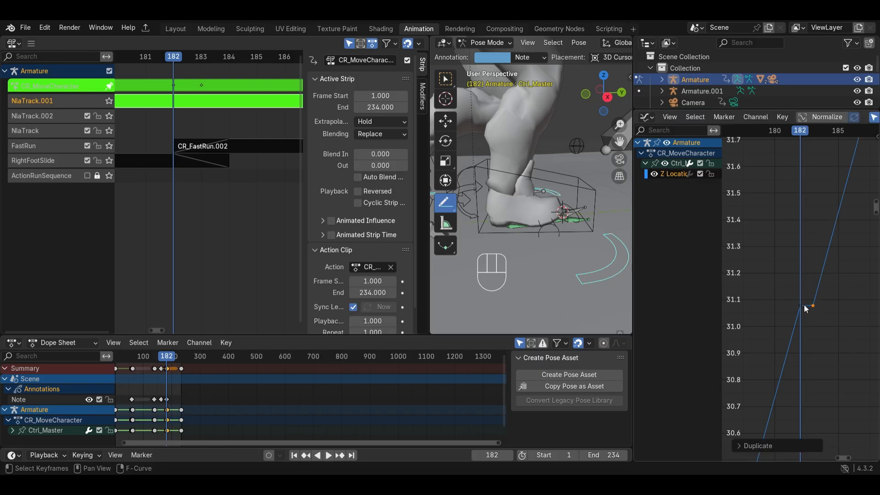
Step: Raise the frame 183 Z Location keyframe to about 31.5, aligning the foot's toe with the 3D cursor
key("Right")
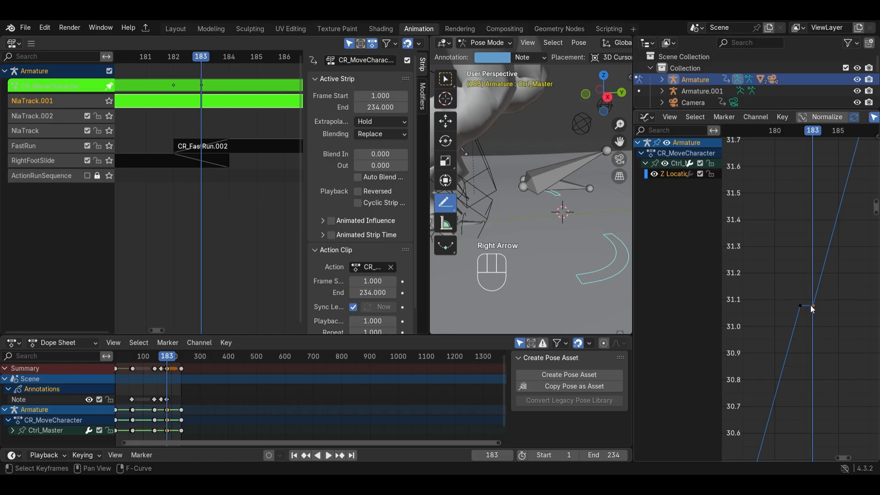
key("g")
key("y")
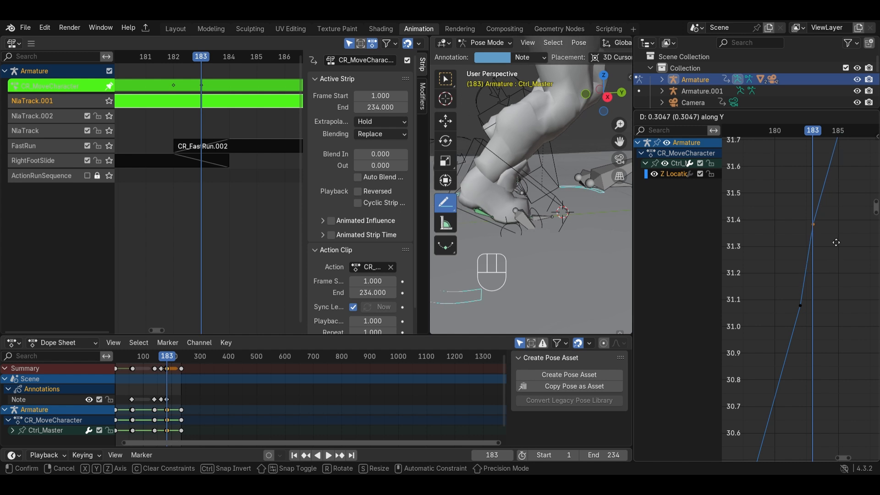
left_click(829, 205)
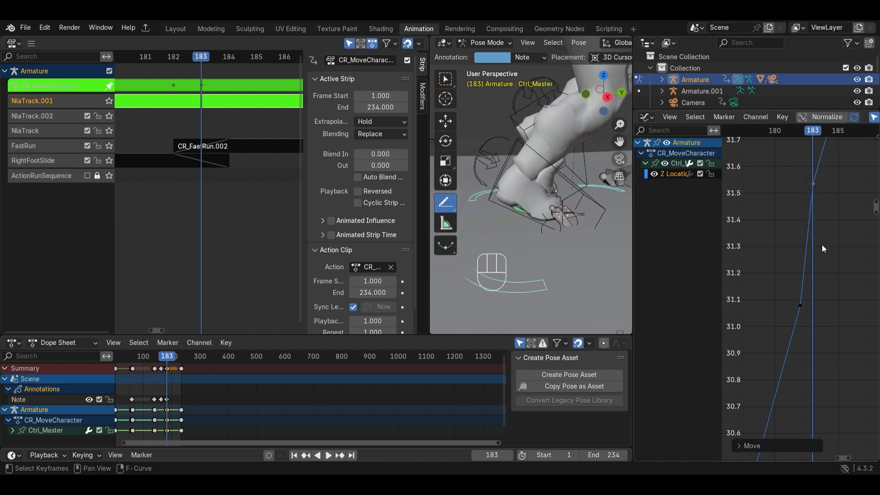
Step: Step back and forth between frames 180 and 183 to check the planted foot for sliding
key("Left")
key("Left")
key("Left")
key("Left")
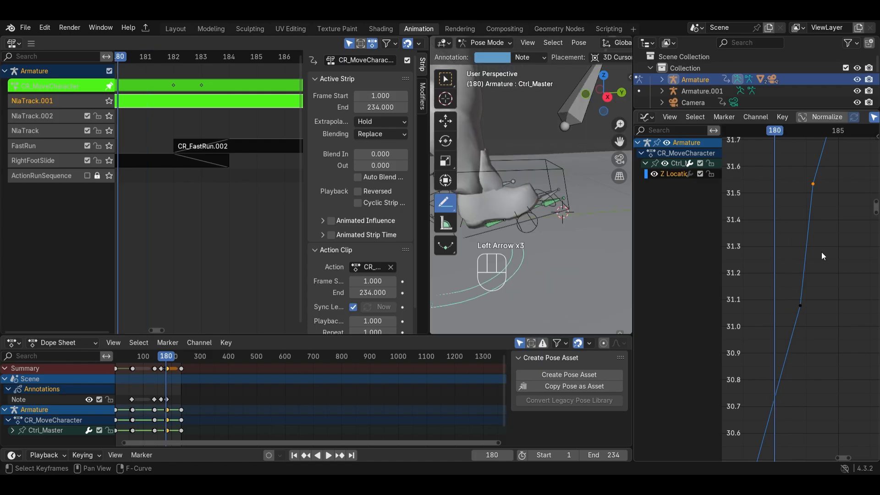
key("Right")
key("Right")
key("Right")
key("Right")
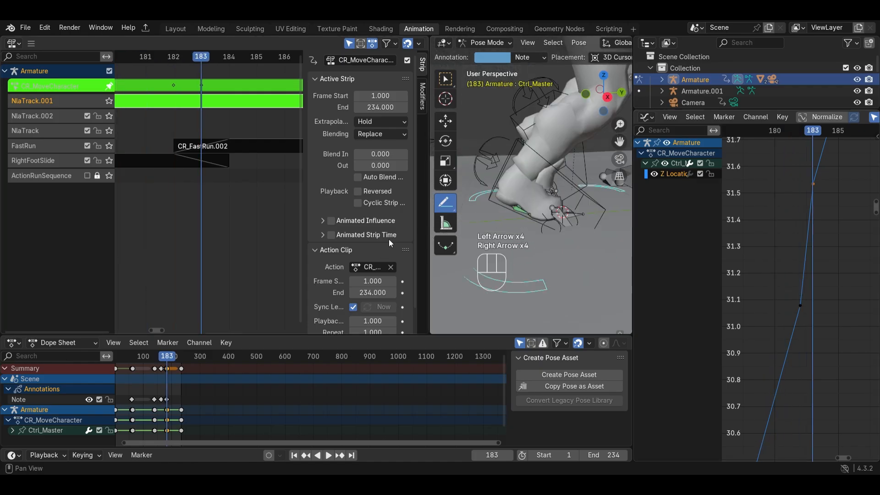
Step: Step forward from frame 183 to 213, examining the whole character's run after the slide from several angles
scroll(603, 227, "down", 9)
middle_click_drag(543, 223, 501, 220)
key("Right")
key("Right")
key("Right")
key("Right")
key("Right")
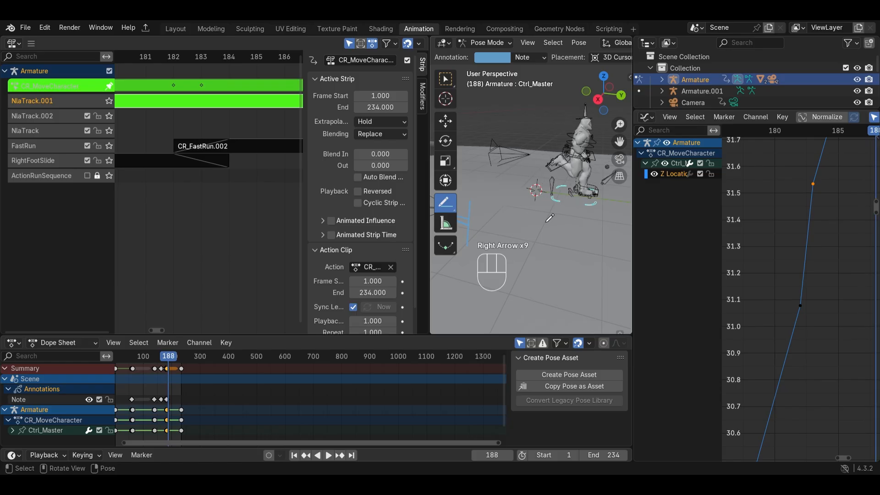
key("Right")
key("Right")
key("Right")
key("Right")
scroll(600, 207, "down", 7)
middle_click_drag(602, 206, 548, 230)
key("Right")
key("Right")
key("Right")
scroll(503, 223, "up", 3)
key("Right")
key("Right")
key("Right")
key("Right")
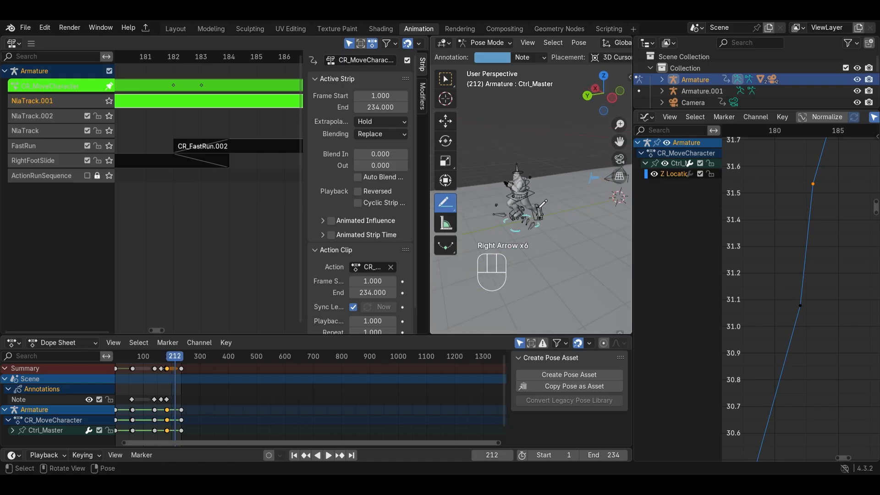
middle_click_drag(539, 208, 569, 208)
scroll(569, 207, "up", 4)
key("Right")
scroll(569, 208, "down", 4)
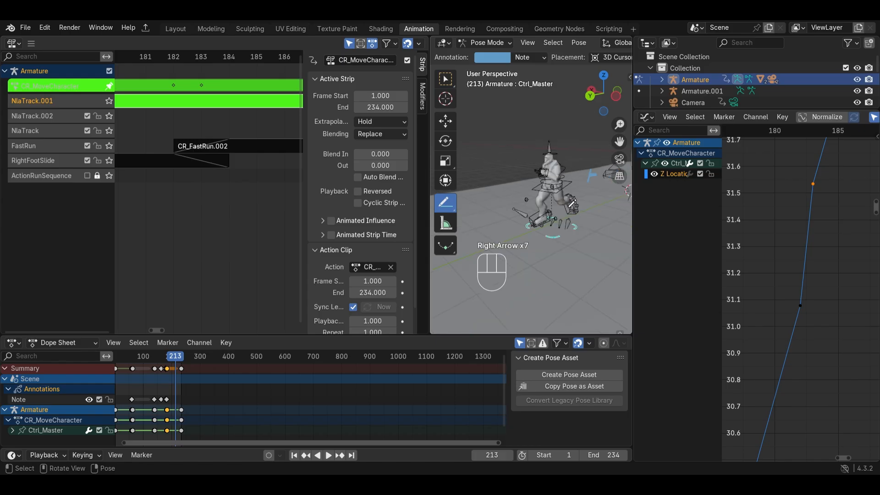
middle_click_drag(560, 205, 563, 225)
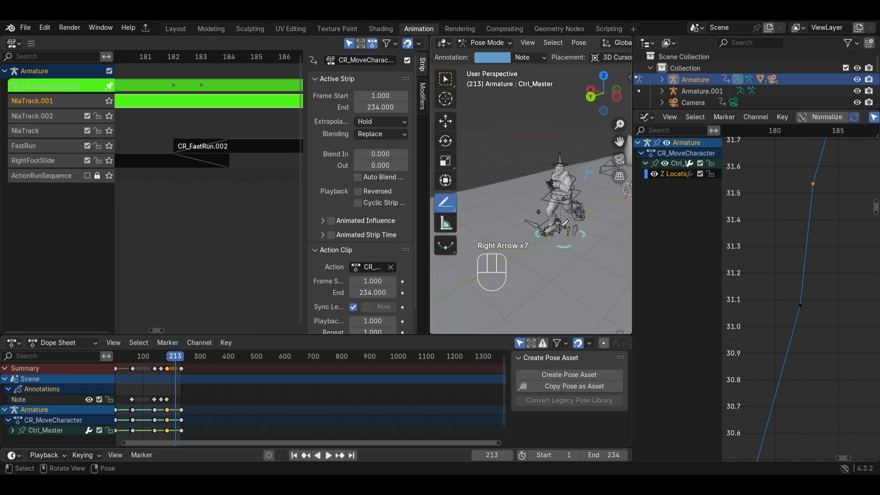